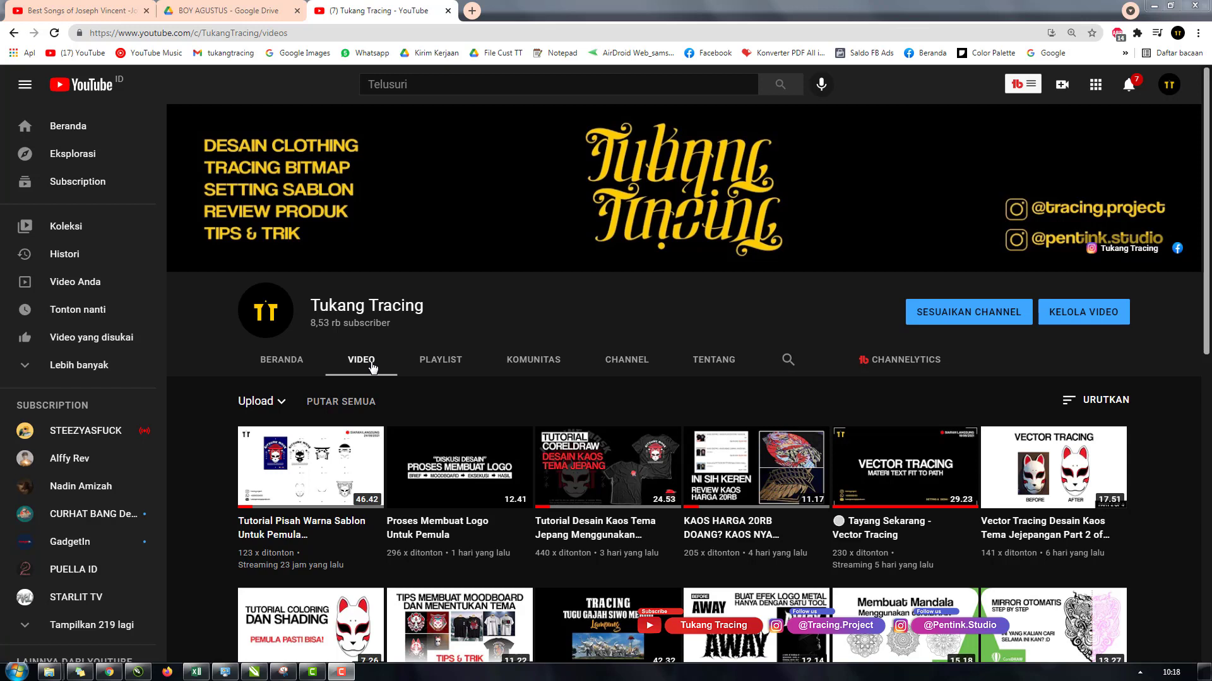
Switch to CorelDRAW and move the P NANG text off the page, to the empty area beside the shirt photo.
left_click(138, 672)
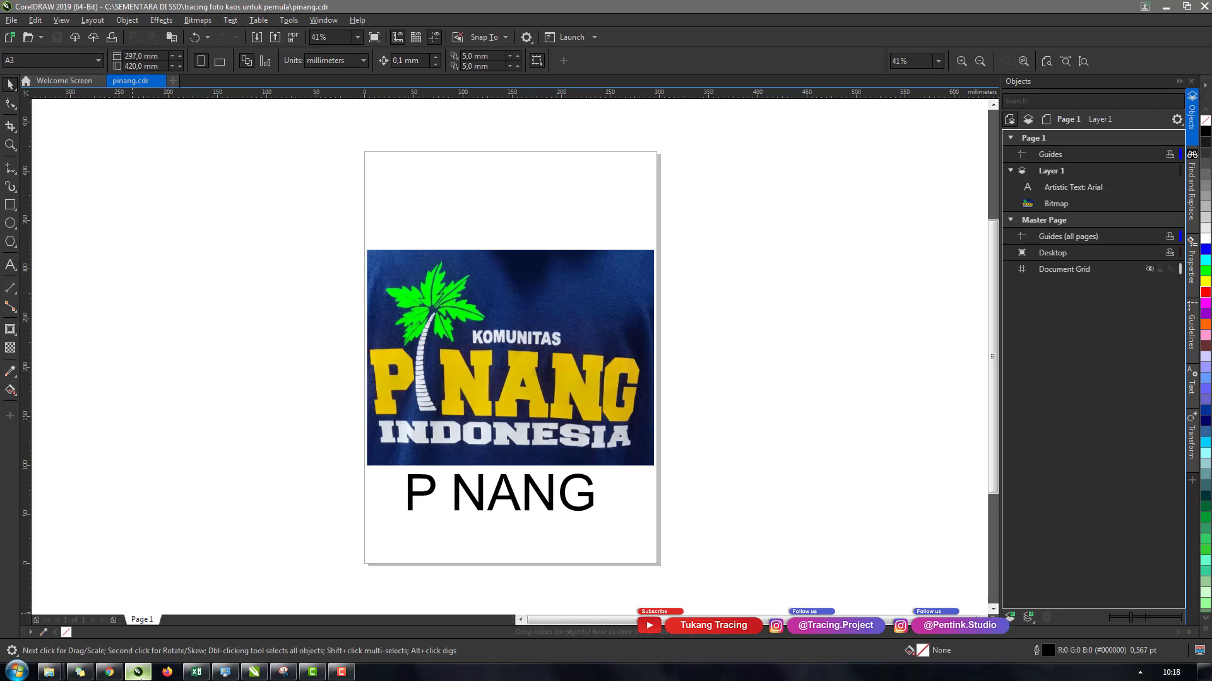
key("h")
left_click_drag(459, 344, 303, 317)
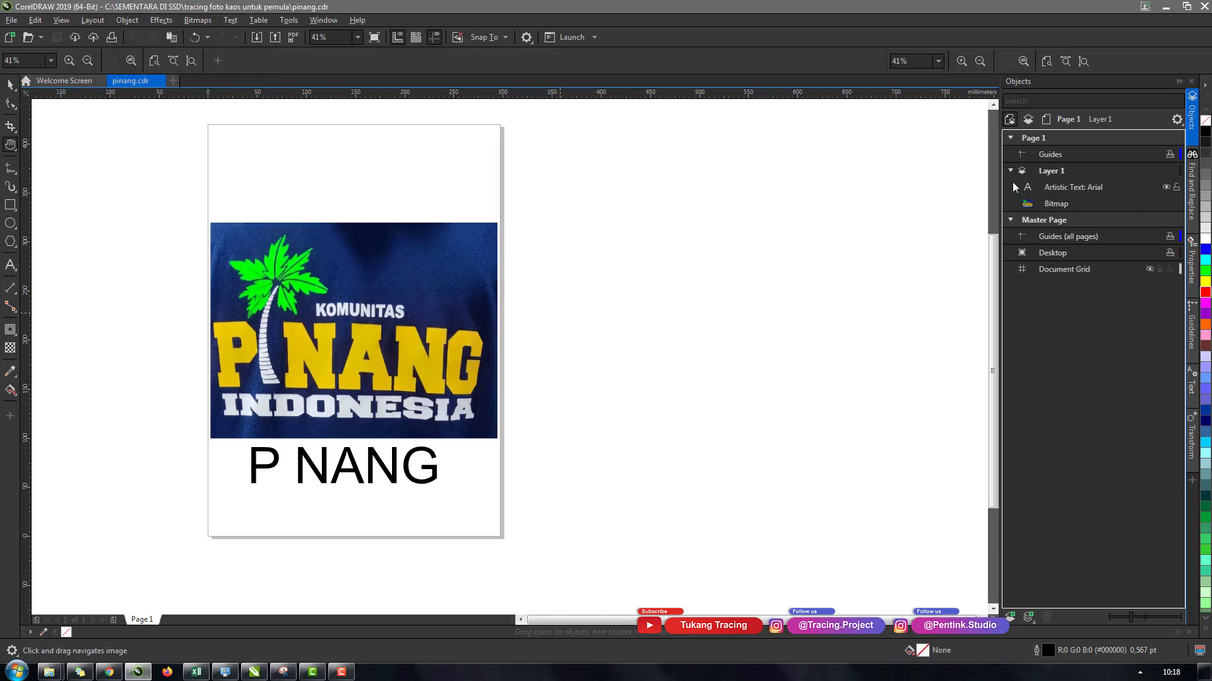
left_click_drag(547, 341, 605, 356)
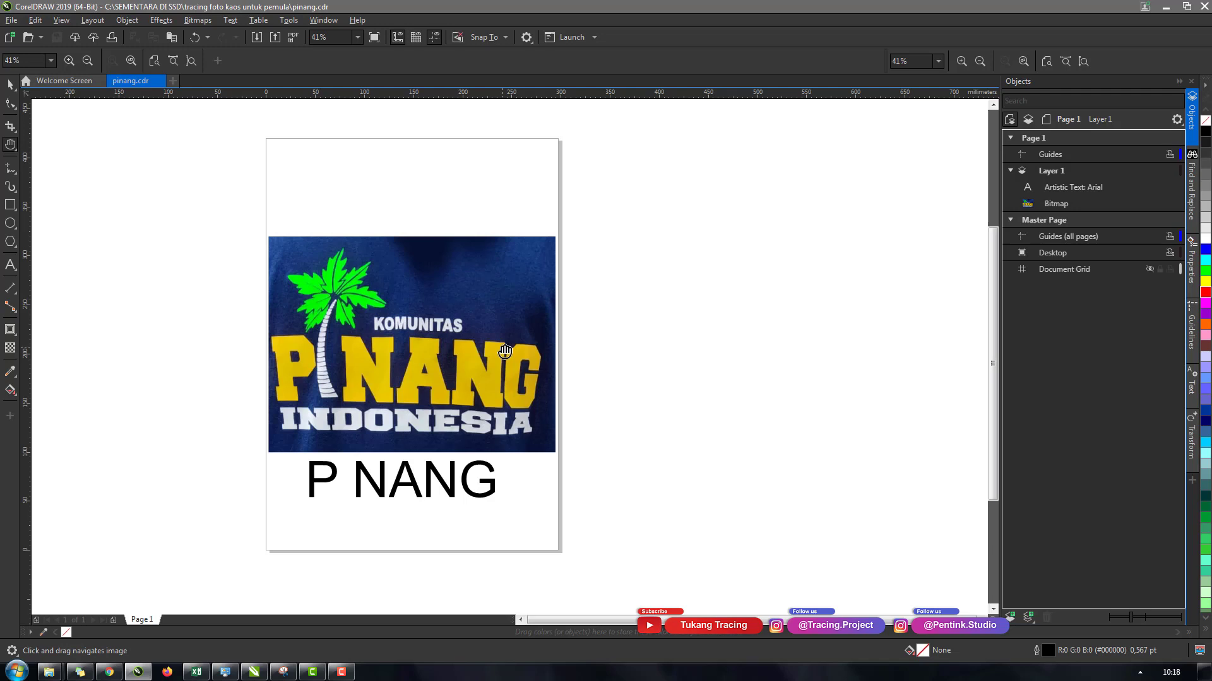
left_click_drag(402, 384, 393, 362)
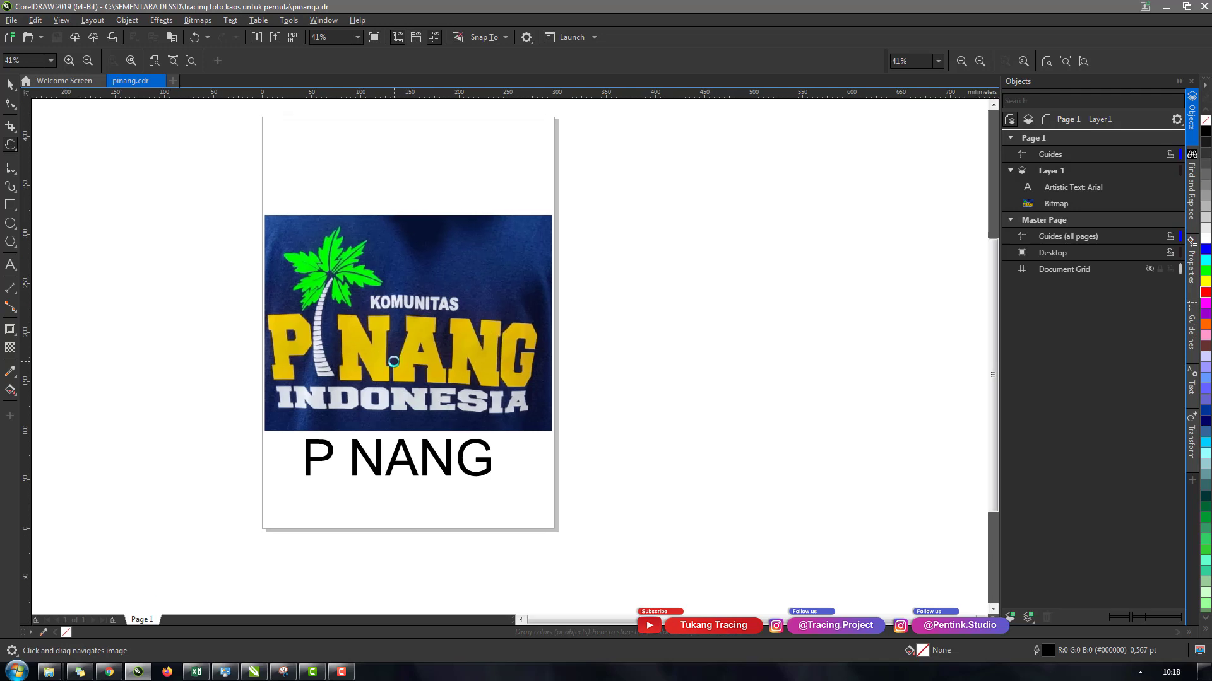
scroll(394, 360, "up", 2)
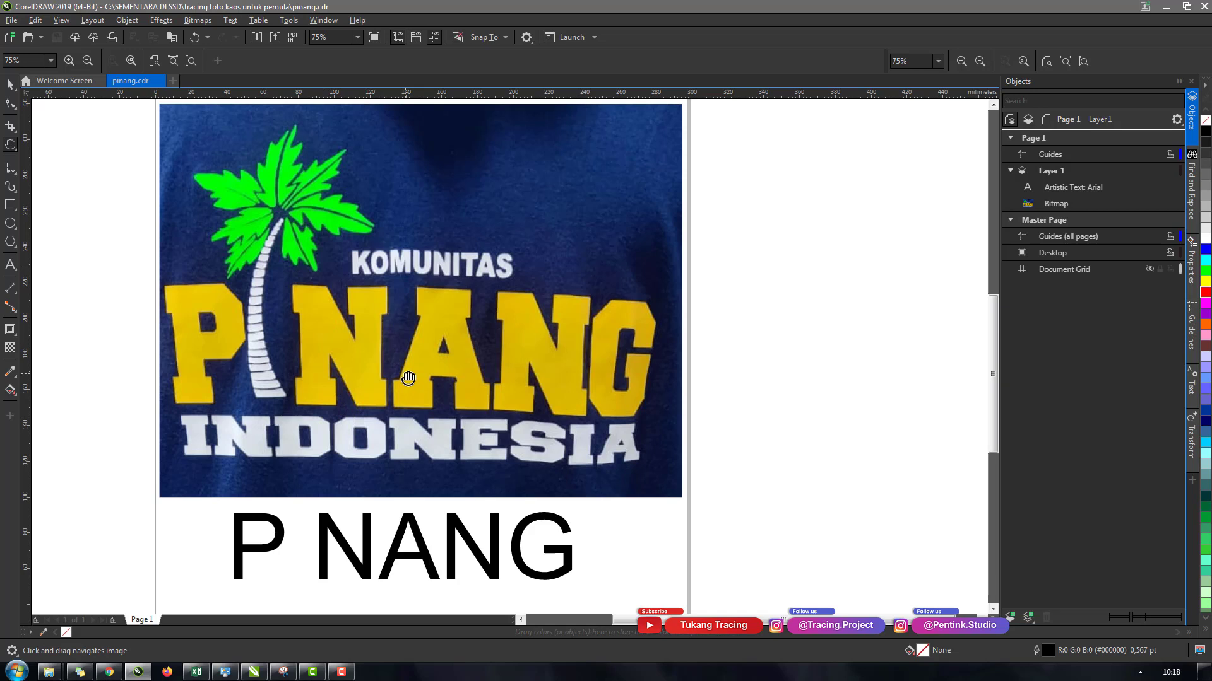
scroll(408, 378, "down", 2)
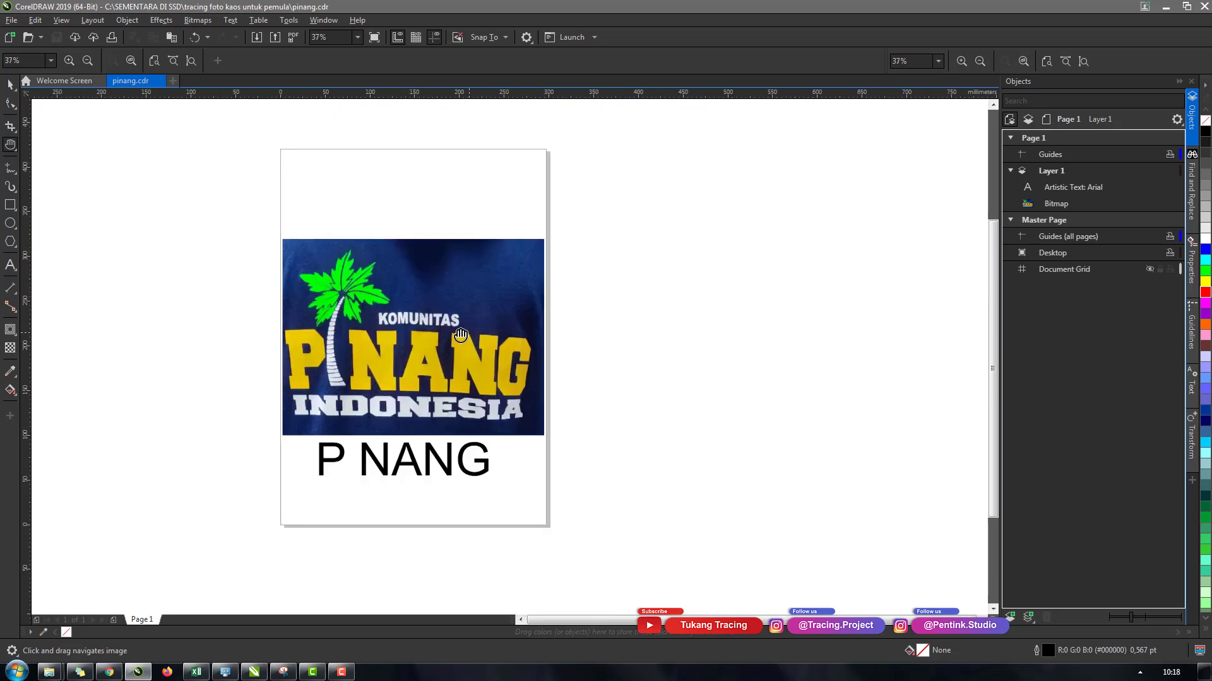
left_click_drag(461, 336, 450, 336)
key("space")
left_click_drag(427, 458, 676, 414)
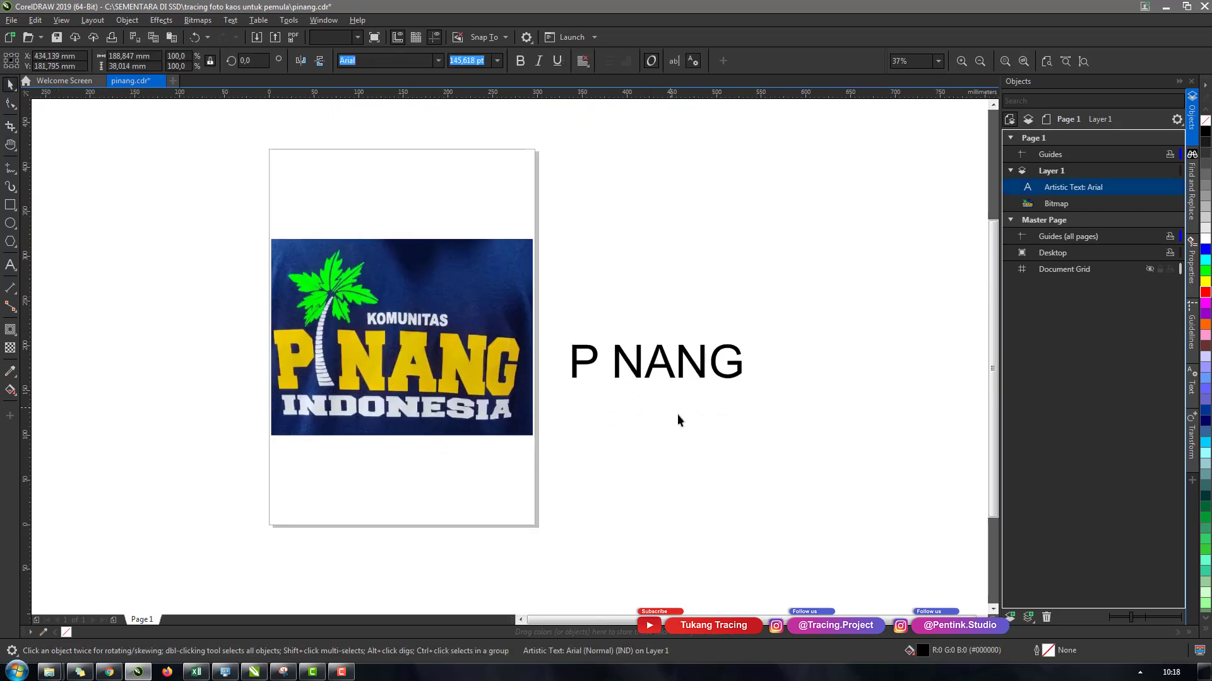
left_click(669, 442)
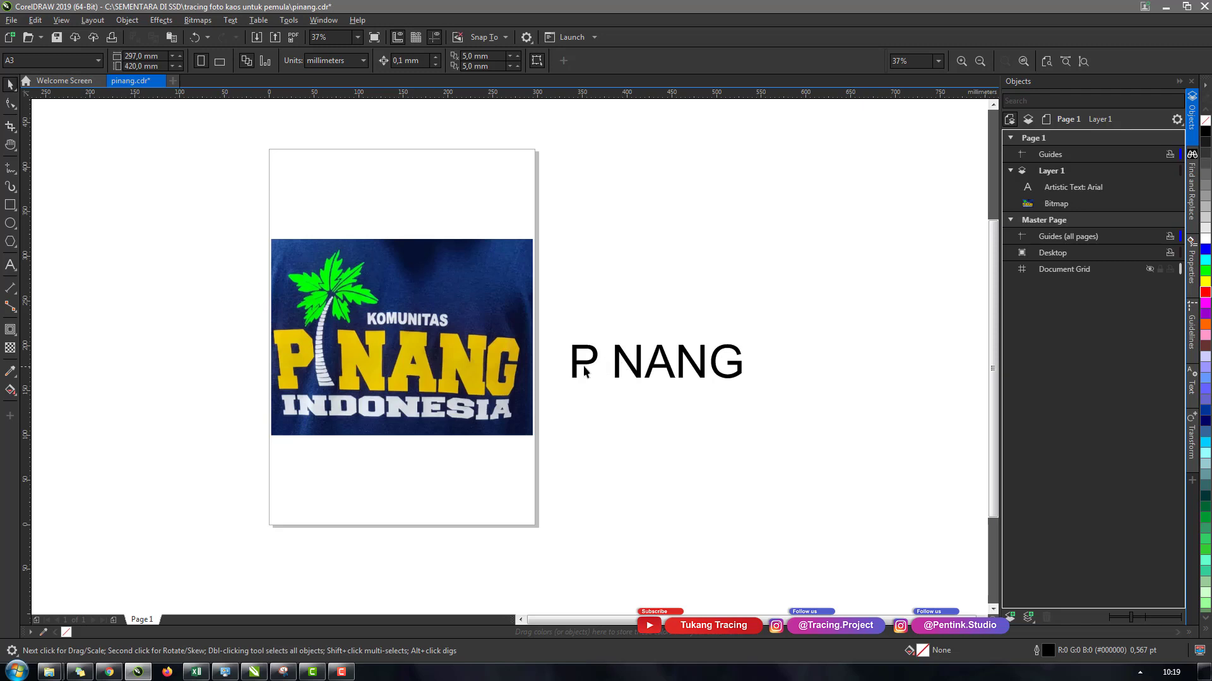
Change the P NANG text's font to Freshman and enlarge it to about 277 mm wide beside the page.
left_click_drag(585, 371, 576, 381)
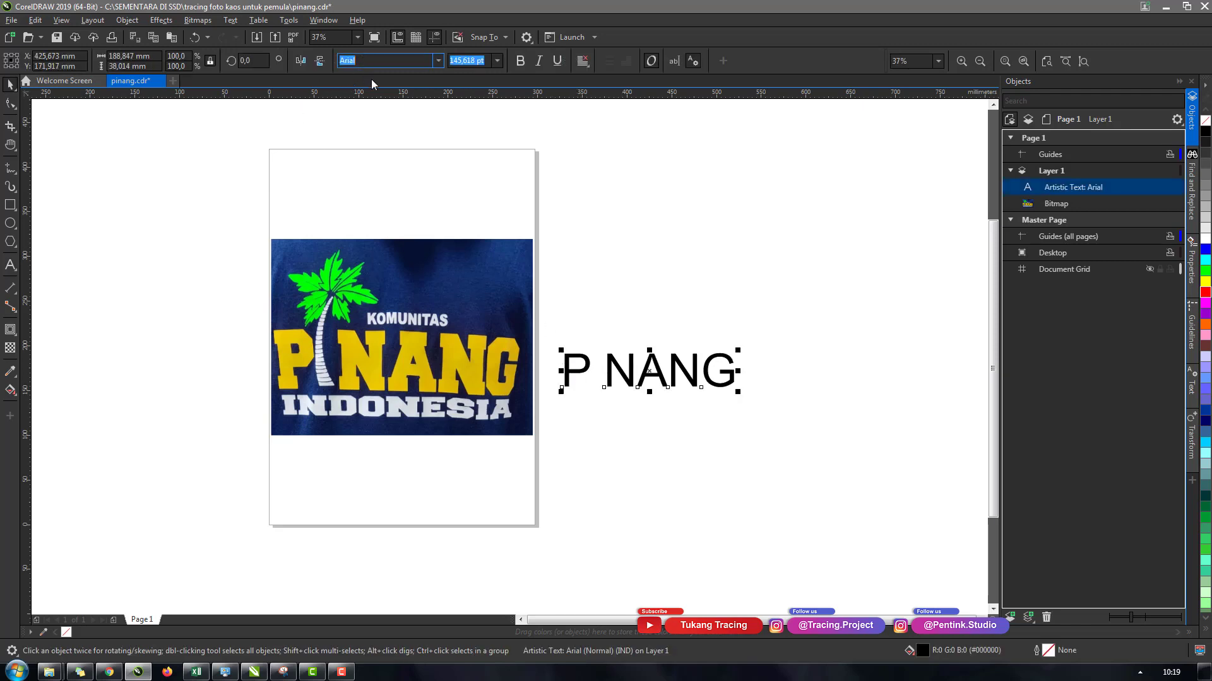
type("Freshman")
key("Return")
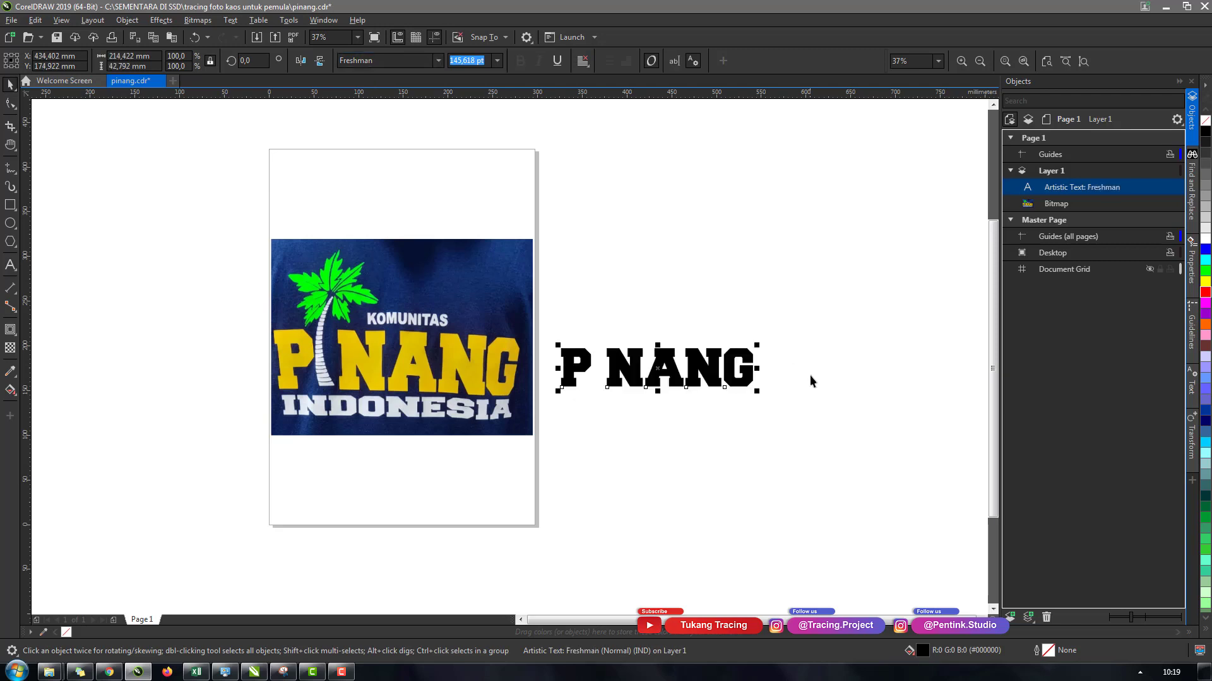
left_click_drag(760, 393, 789, 449)
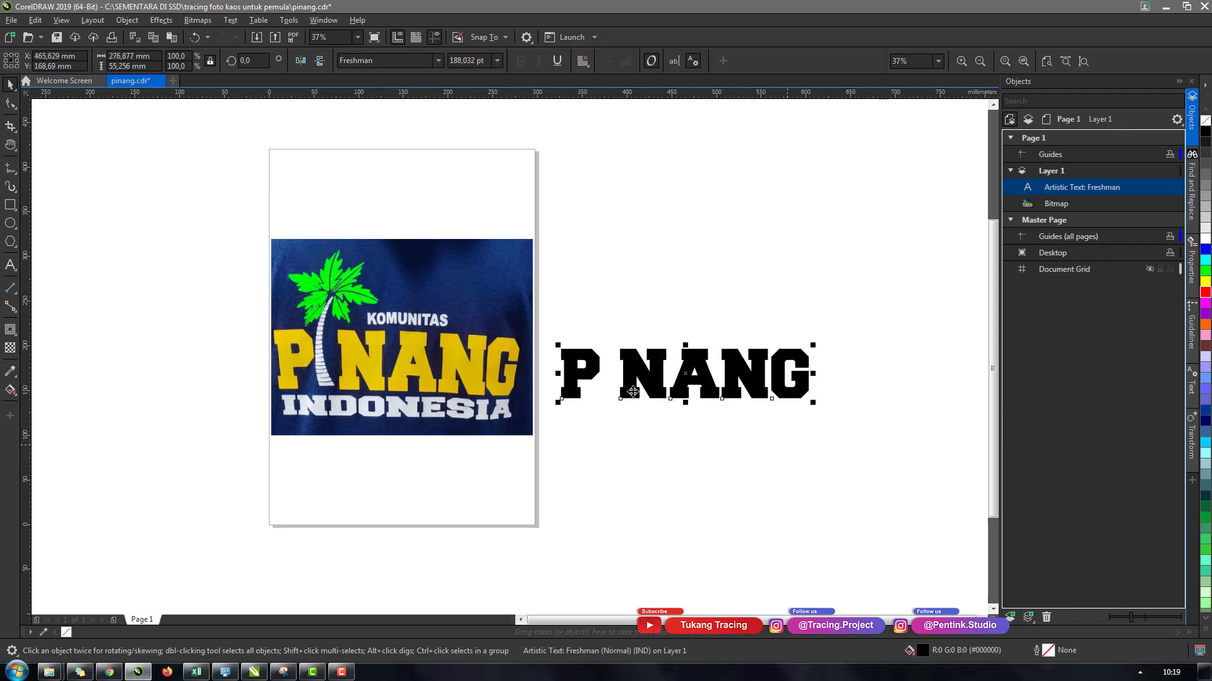
left_click_drag(604, 383, 645, 334)
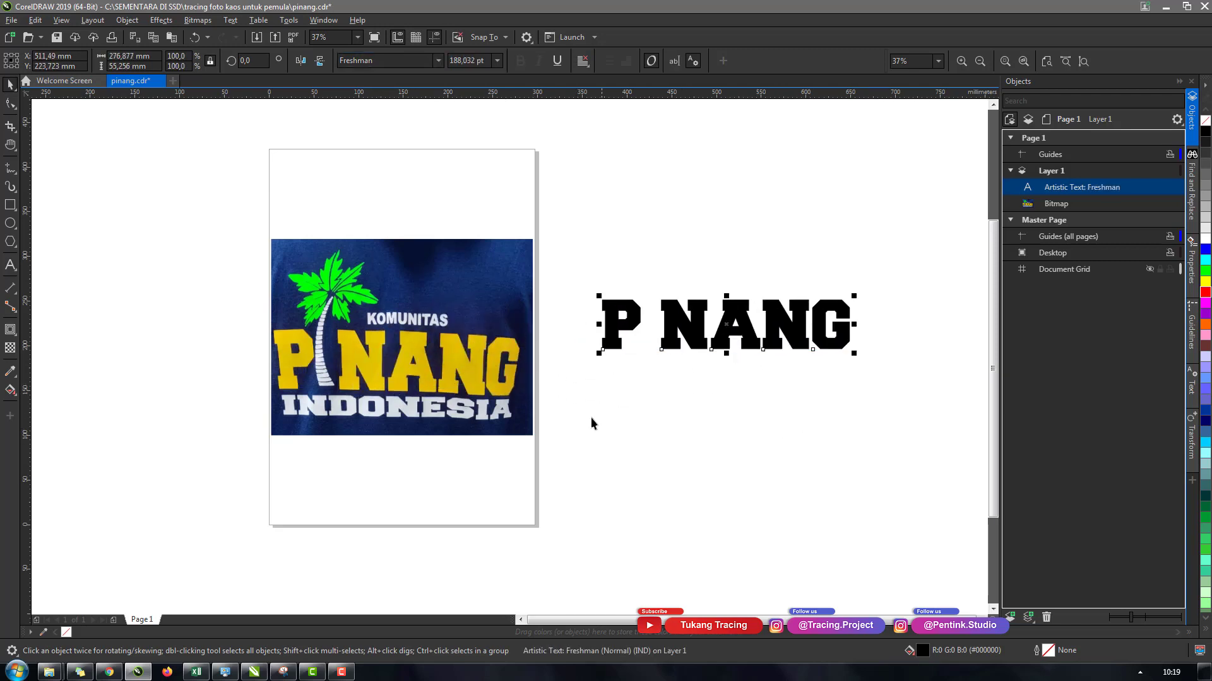
left_click(542, 406)
Create a page-width rectangle, place it beside the shirt photo around the text, and reduce its height to about 238 mm.
left_click(11, 207)
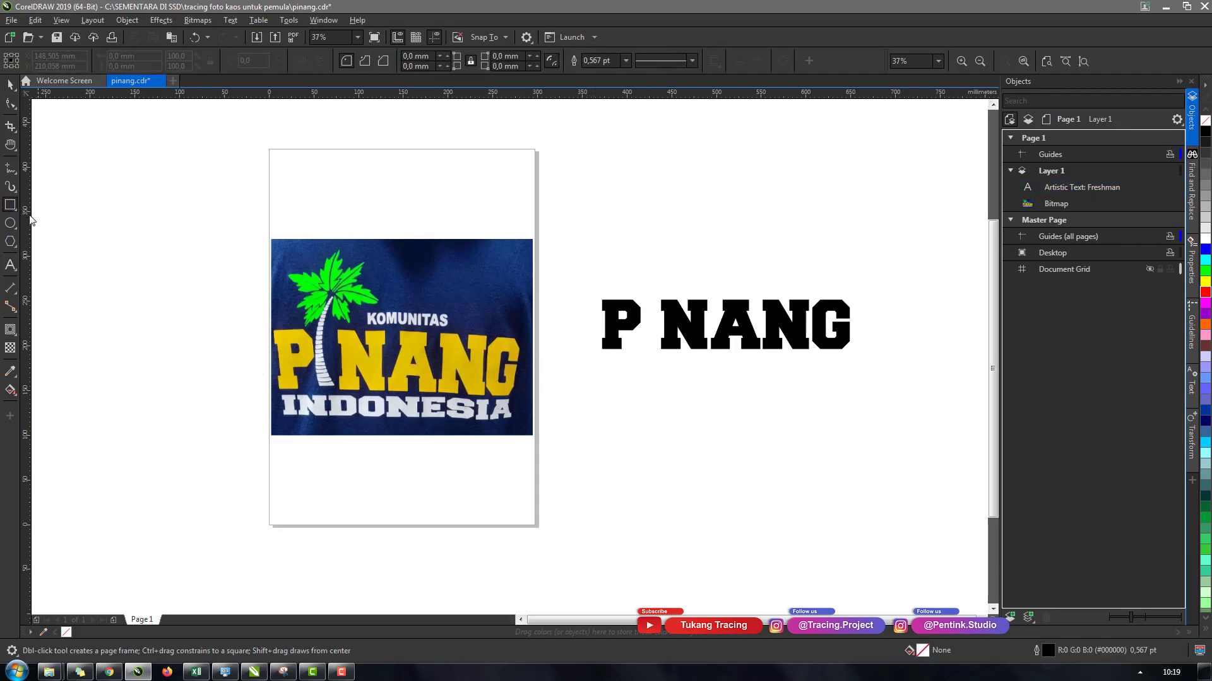
double_click(17, 213)
key("space")
left_click_drag(452, 201, 725, 253)
left_click_drag(674, 145, 697, 227)
Fill the rectangle with the navy blue sampled from the shirt fabric in the photo.
left_click(15, 372)
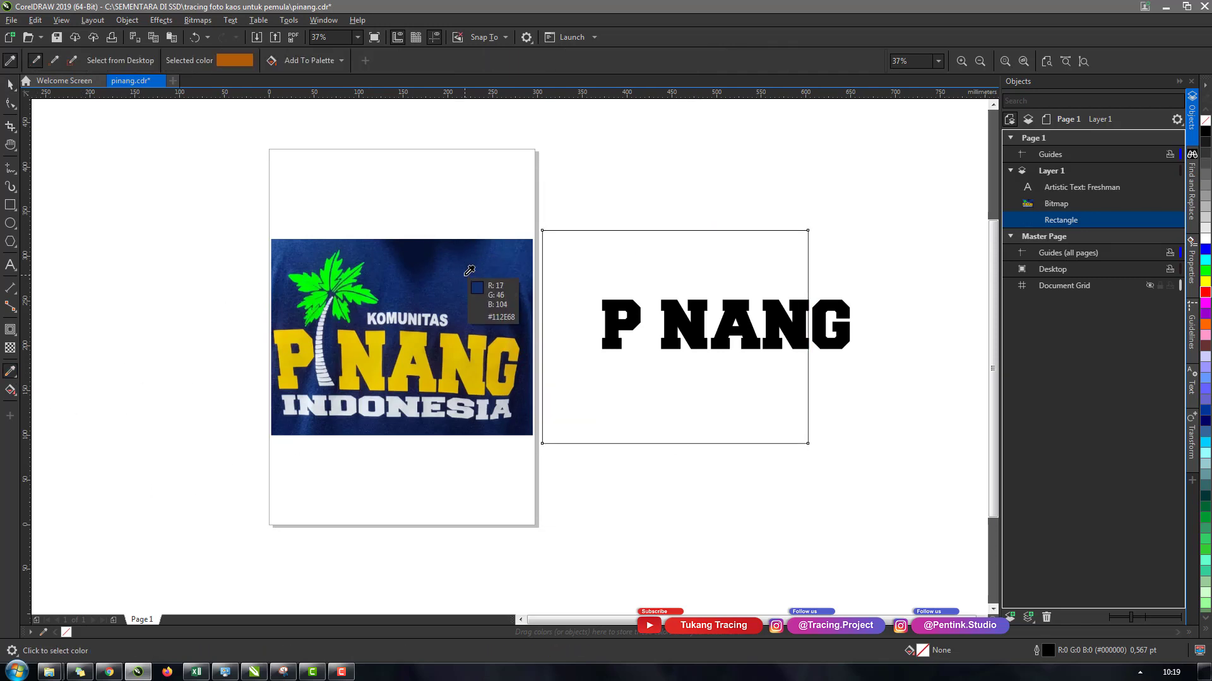
left_click(470, 278)
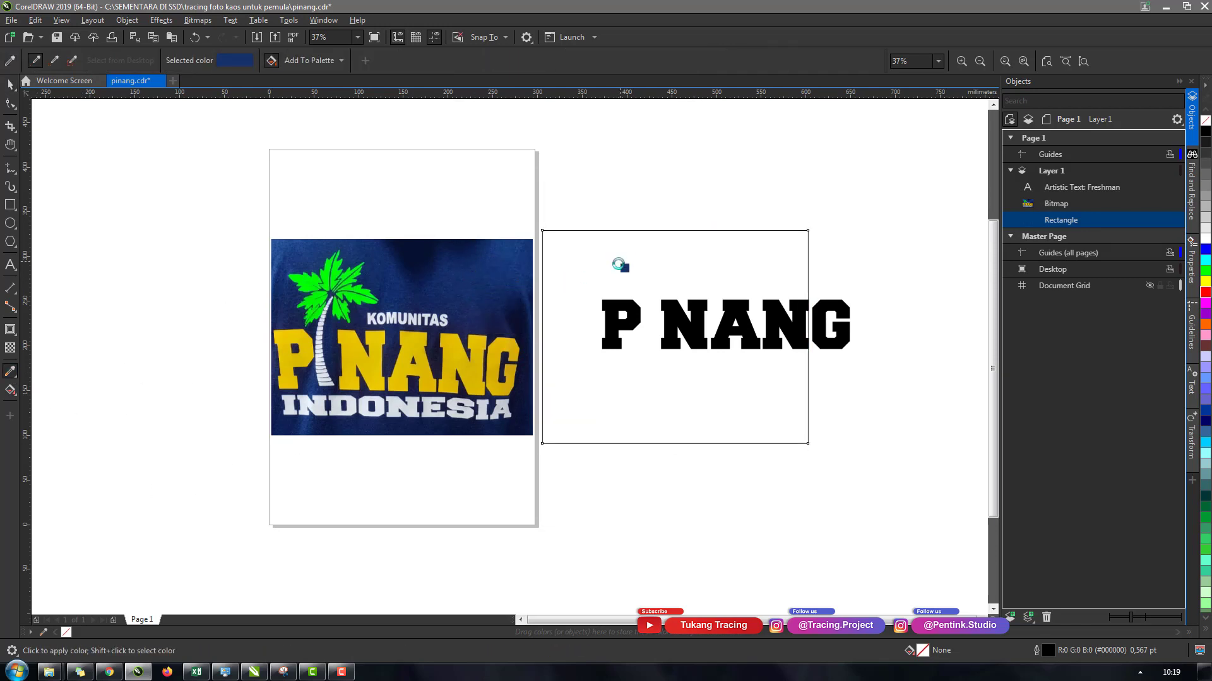
left_click(620, 264)
key("space")
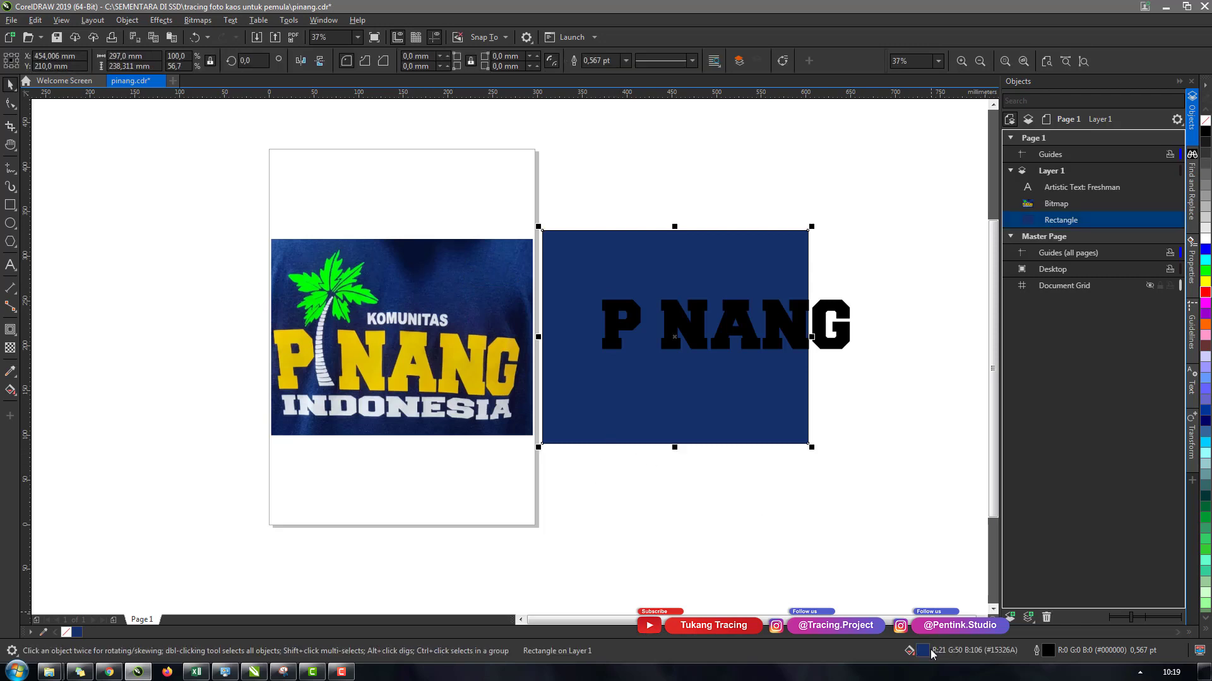
Darken the rectangle's uniform fill to #0A204D.
double_click(921, 650)
left_click_drag(555, 336, 558, 352)
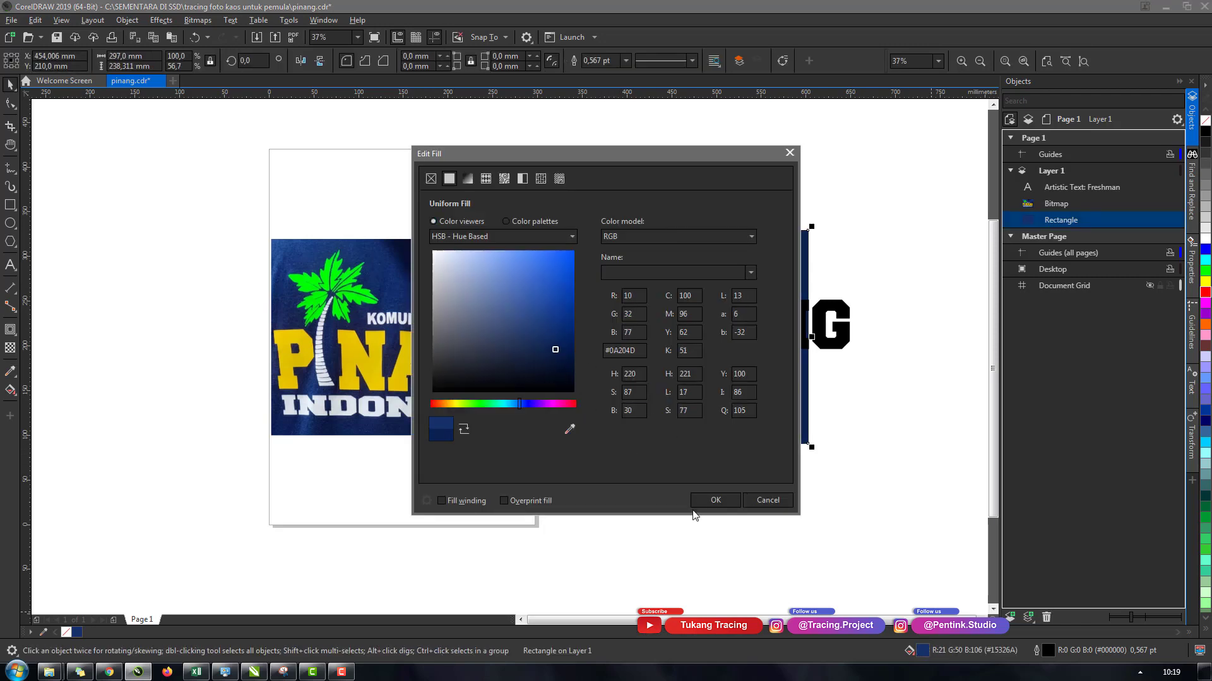
left_click(705, 502)
left_click(705, 498)
Resize the P NANG text over the photo's lettering to about 279 by 68 mm and centre it horizontally on the navy rectangle.
left_click(752, 333)
left_click_drag(753, 333, 717, 367)
key("h")
left_click_drag(662, 429, 701, 441)
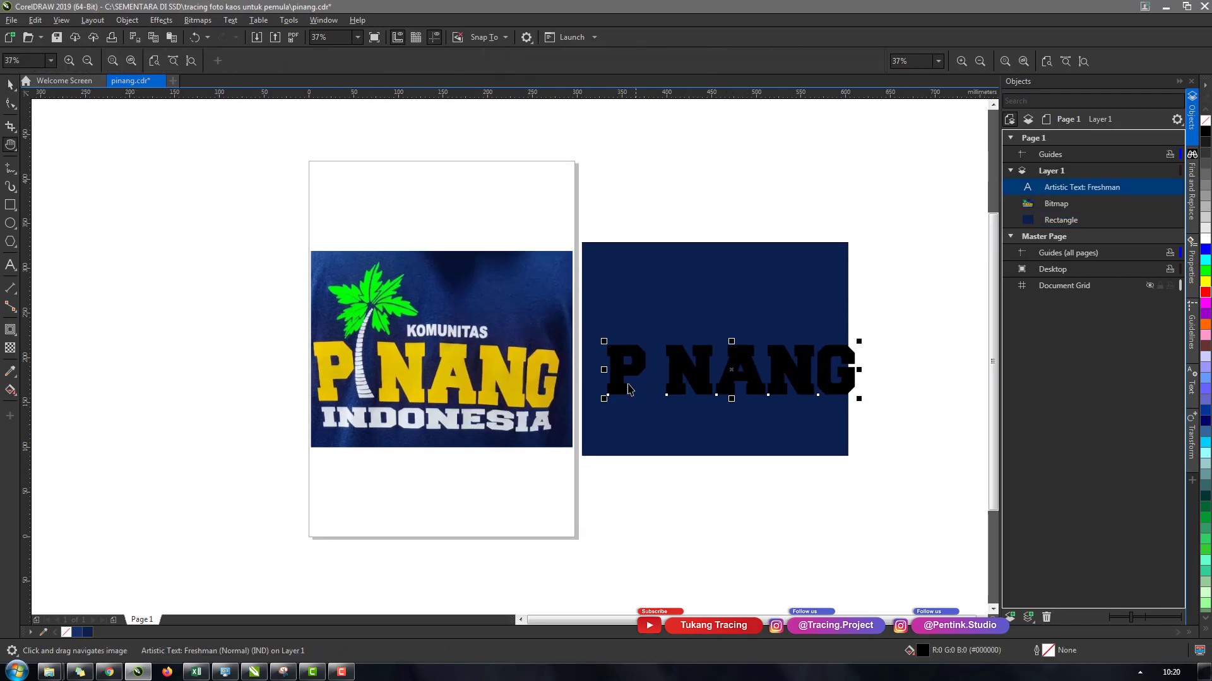
key("space")
left_click_drag(622, 379, 326, 374)
left_click_drag(437, 397, 436, 407)
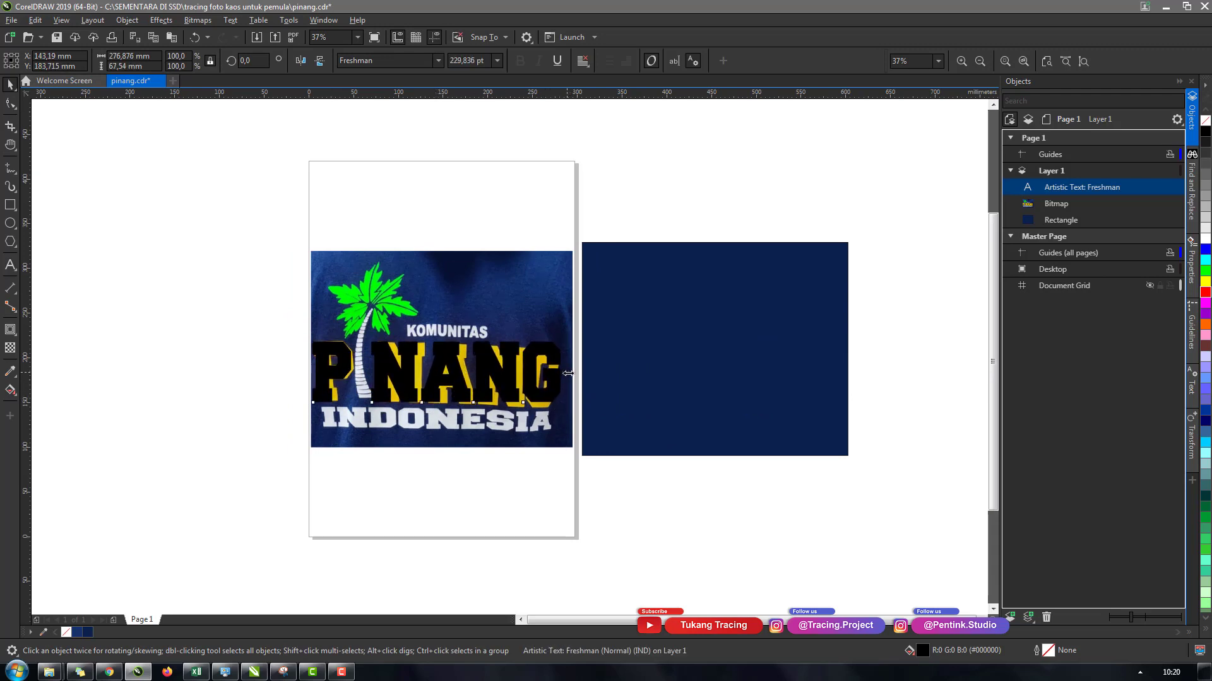
left_click_drag(567, 374, 570, 374)
left_click_drag(492, 387, 770, 384)
left_click(766, 433, "shift")
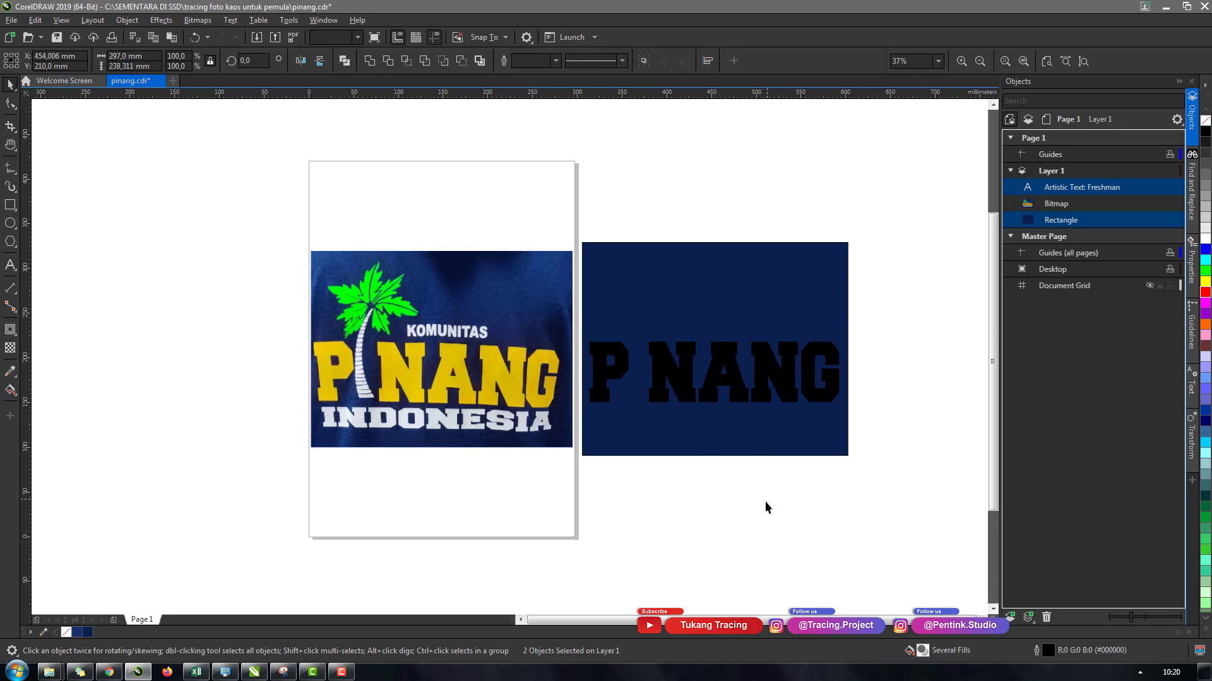
Fill the P NANG text with the golden yellow #FFCC00 from the colour palette.
key("h")
left_click_drag(765, 495, 639, 483)
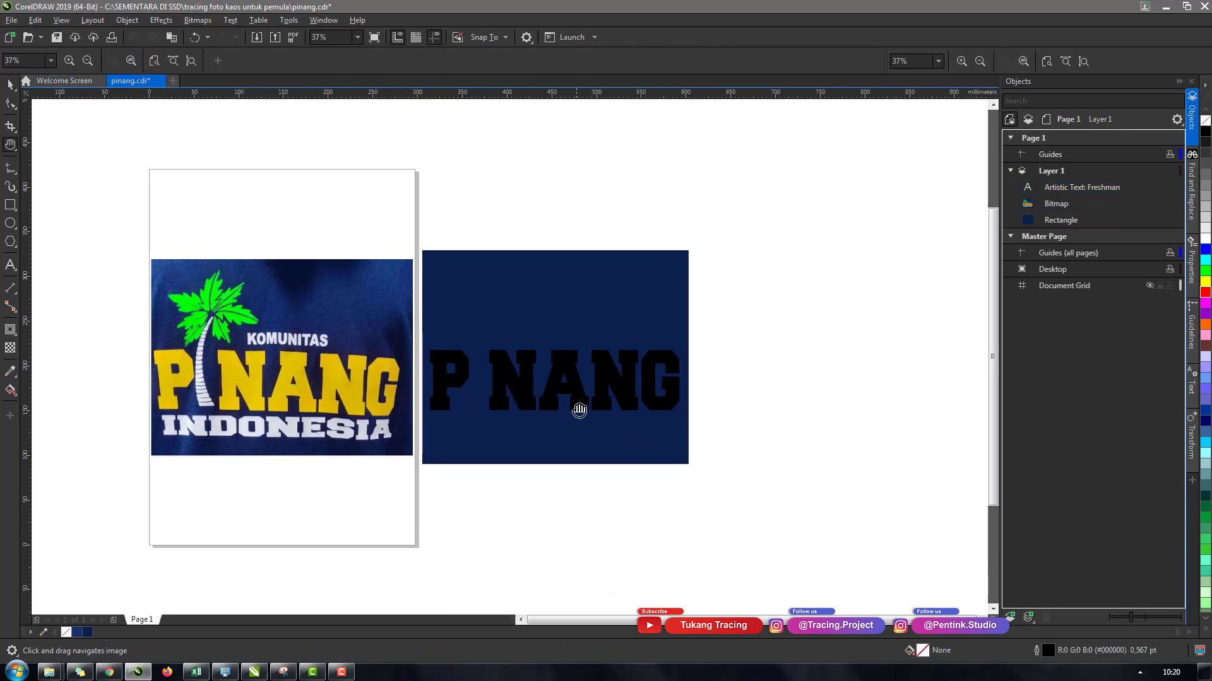
key("space")
left_click(527, 404)
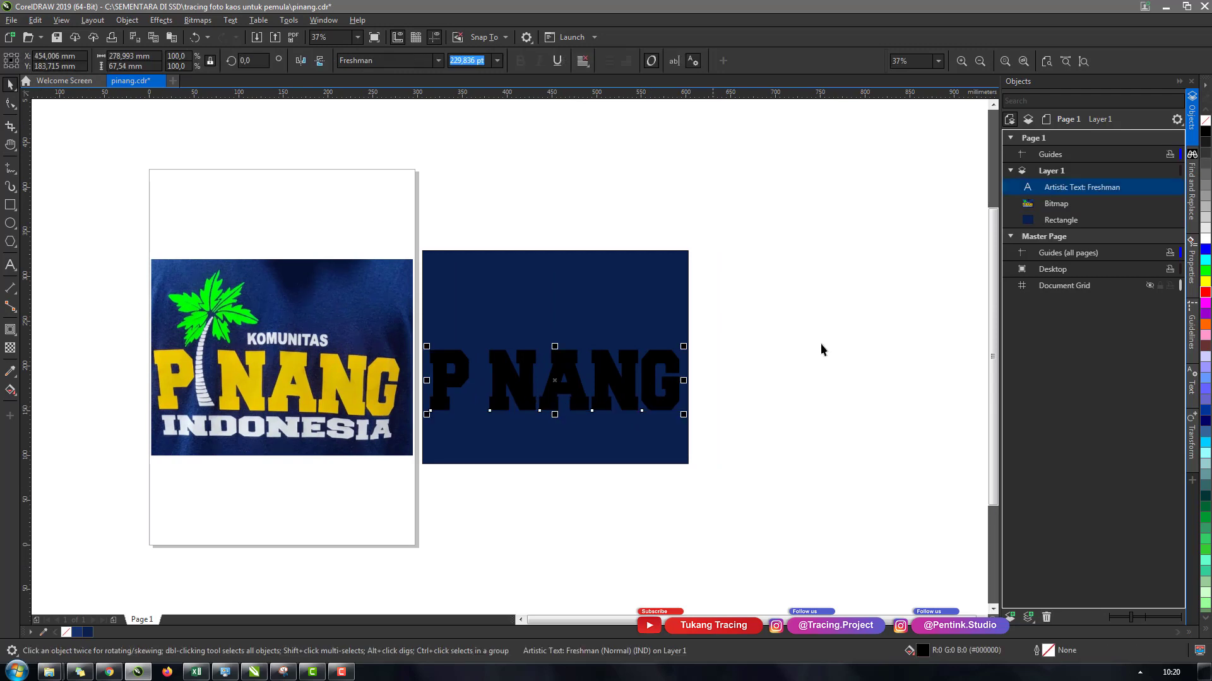
left_click(1204, 282)
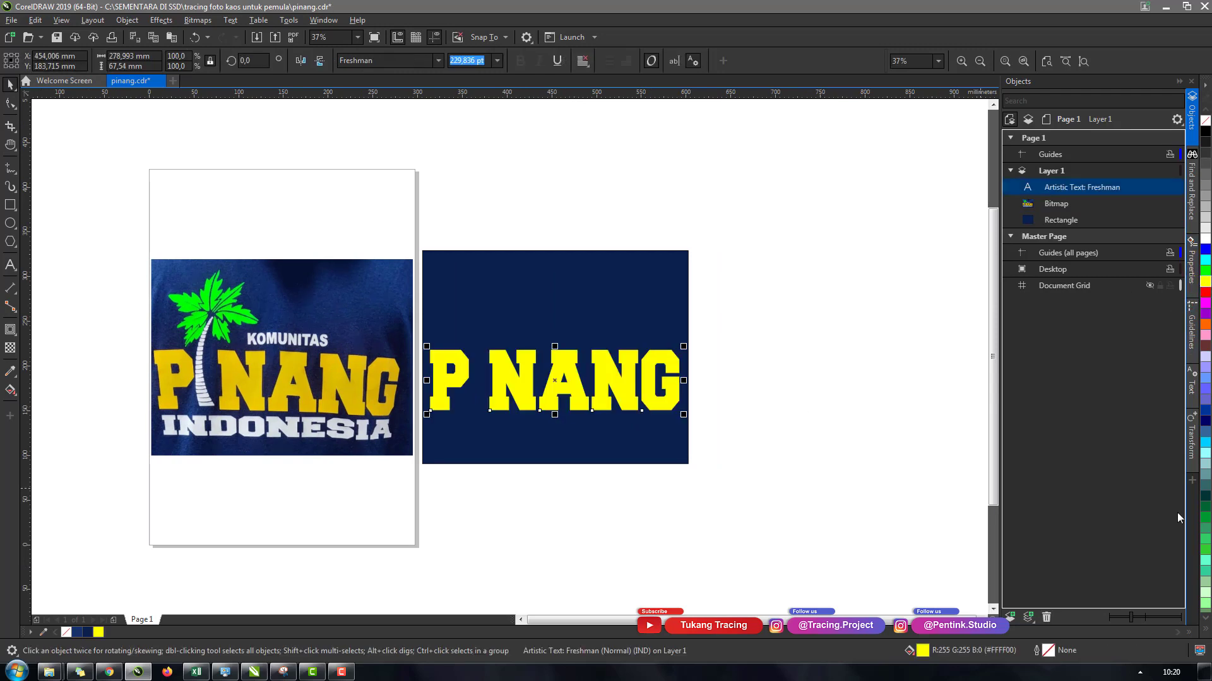
left_click(1206, 631)
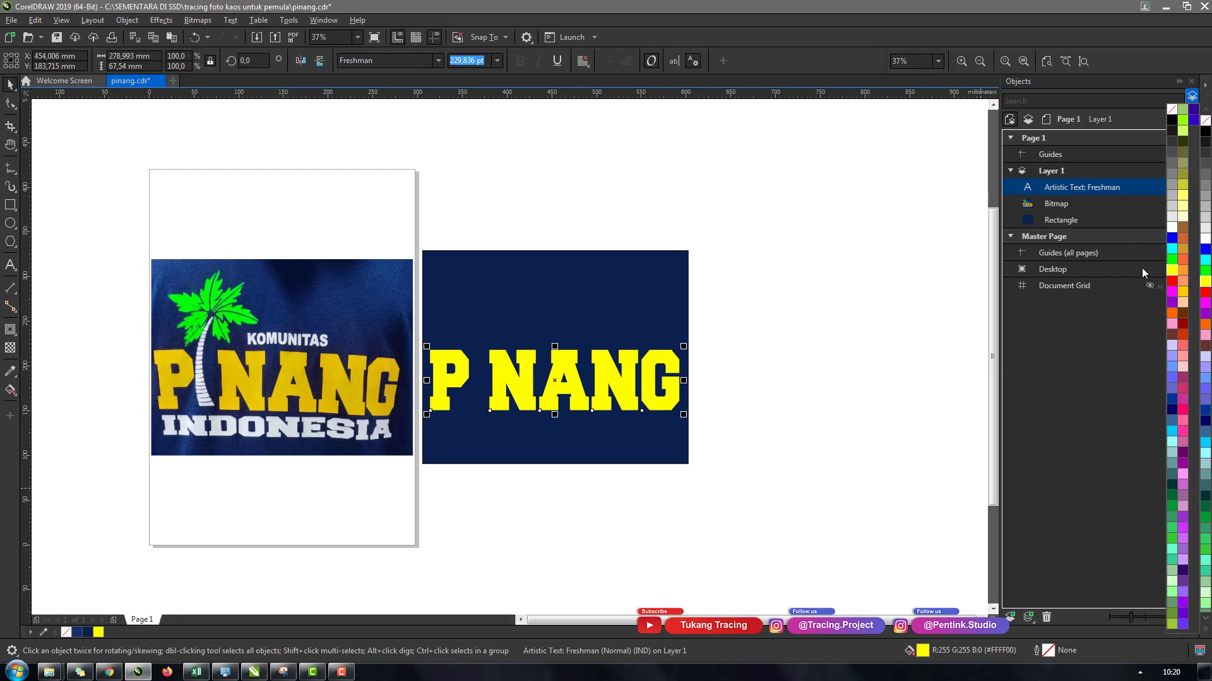
left_click(1183, 295)
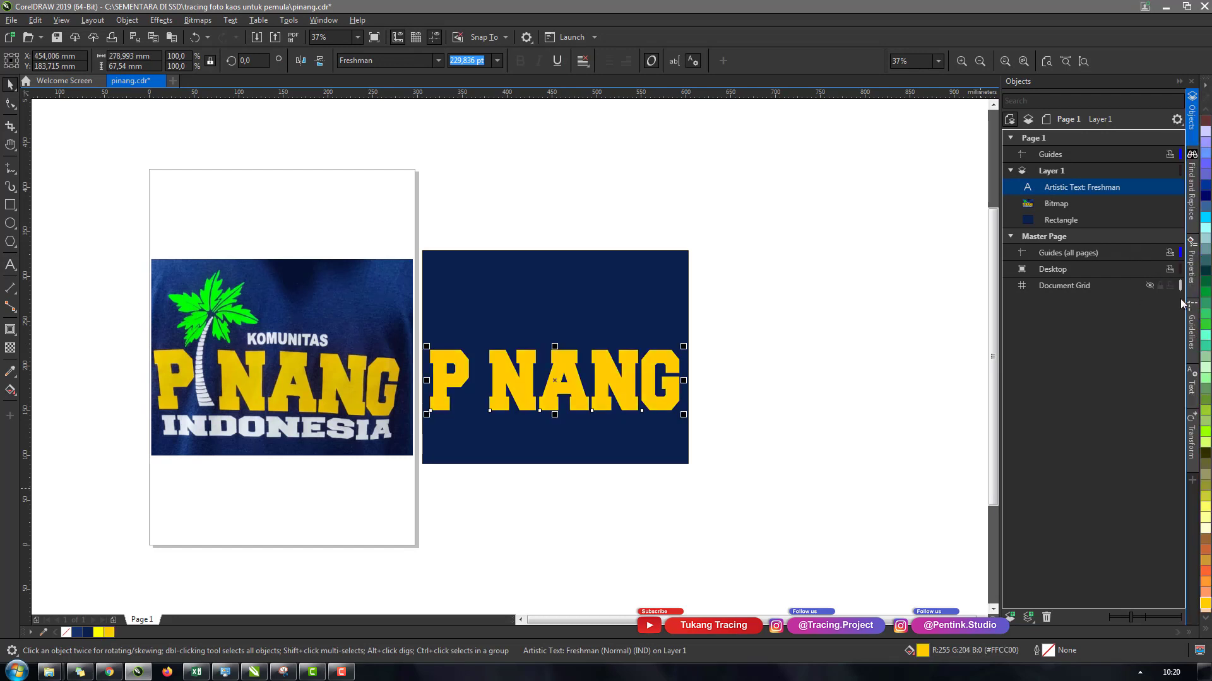
left_click(475, 513)
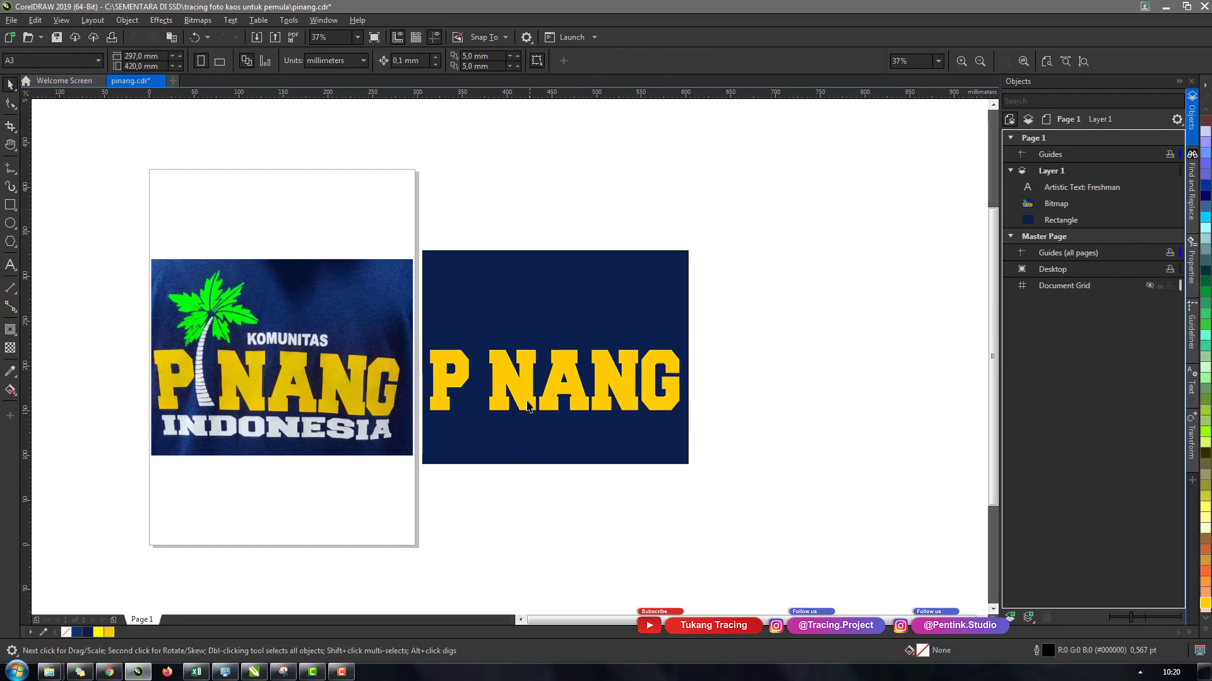
Duplicate the P NANG text directly below the original and change the copy's wording to INDONESIA.
key("h")
left_click_drag(526, 415, 602, 431)
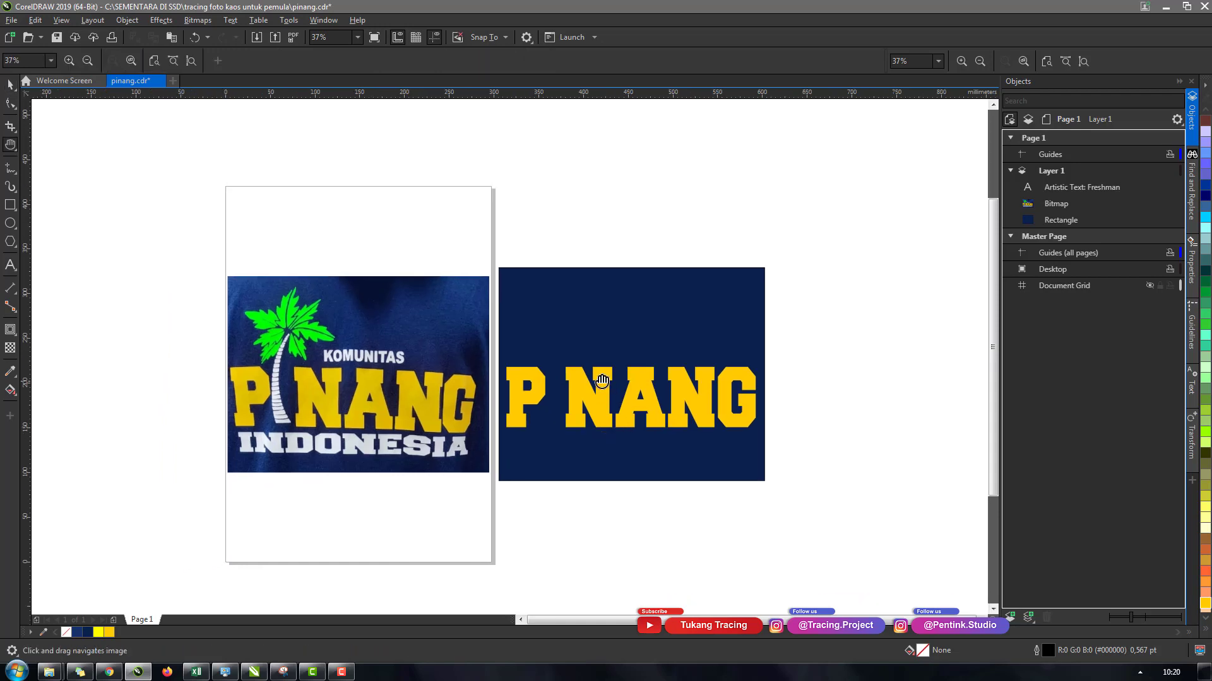
key("space")
left_click(606, 415)
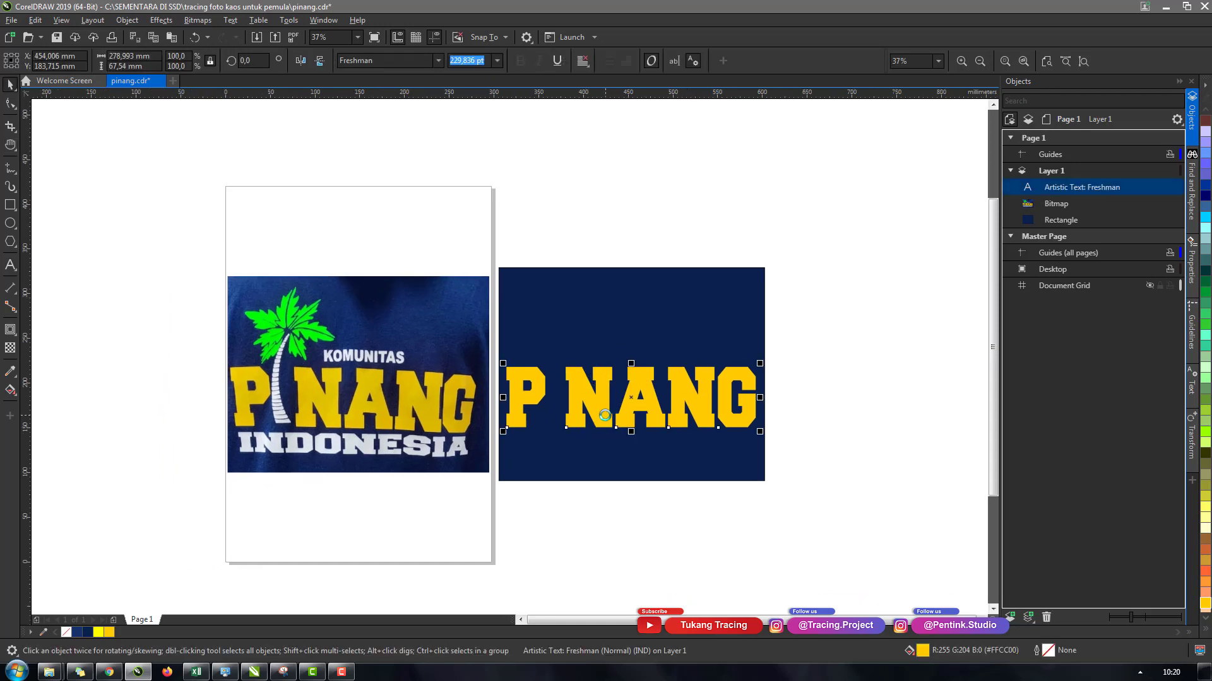
left_click_drag(604, 414, 608, 469)
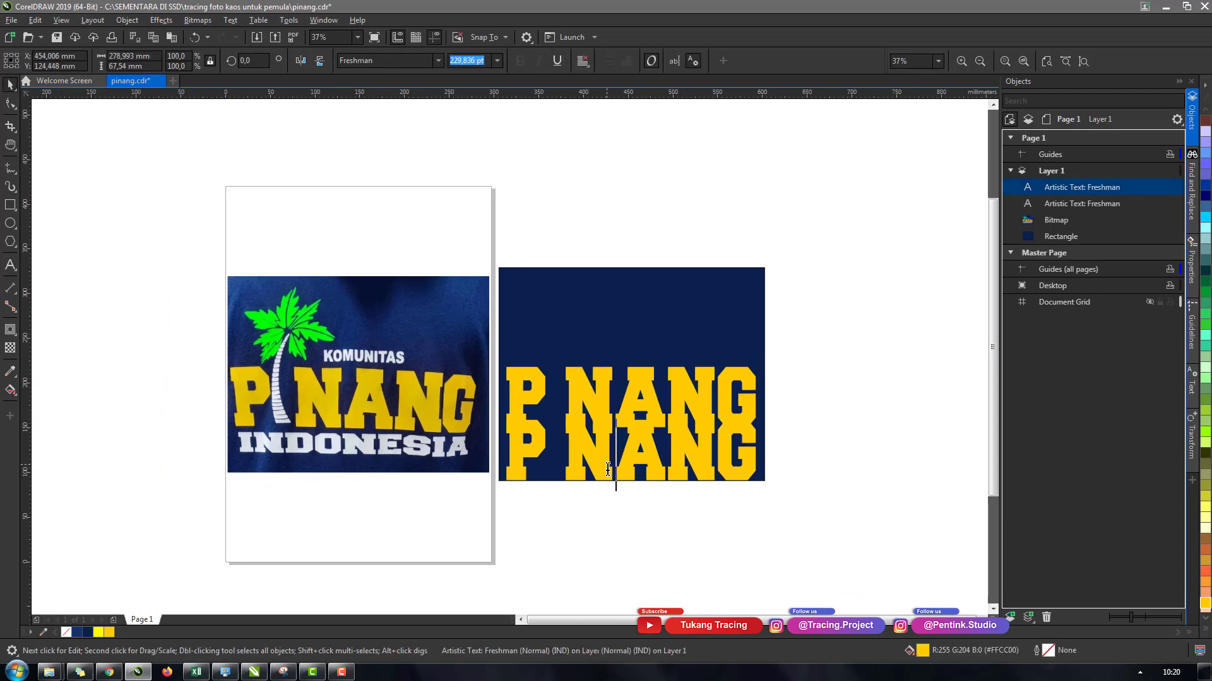
key("ctrl+a")
type("IN")
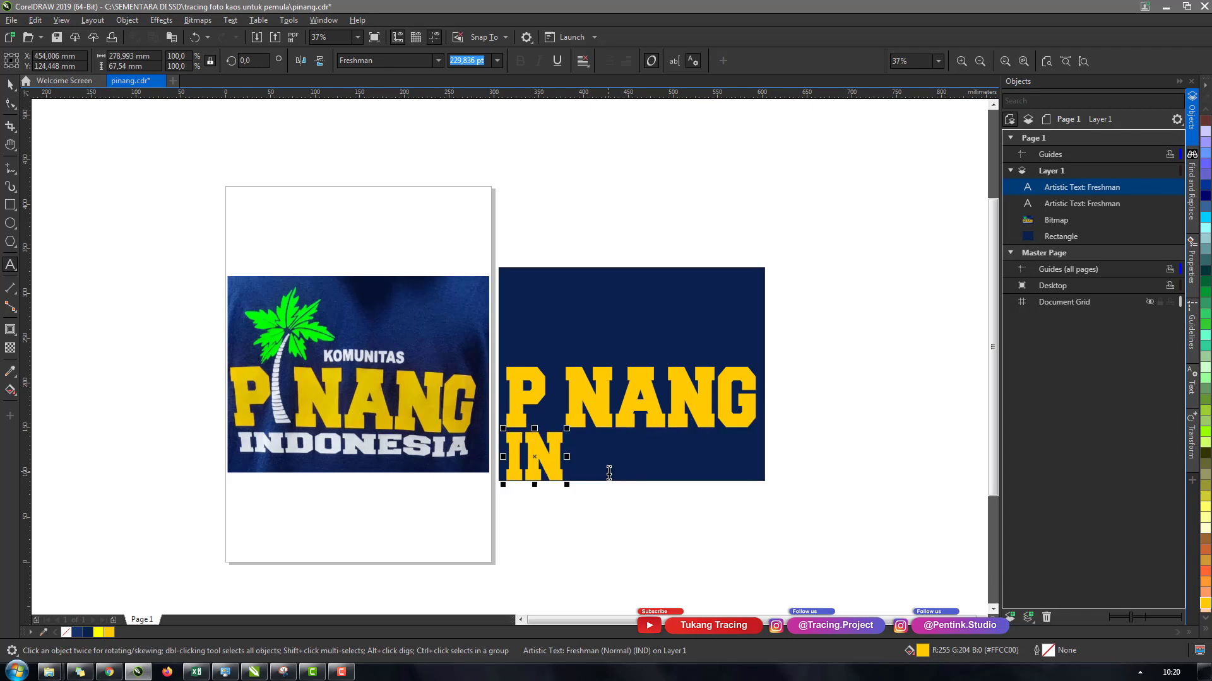
type("DONESIA")
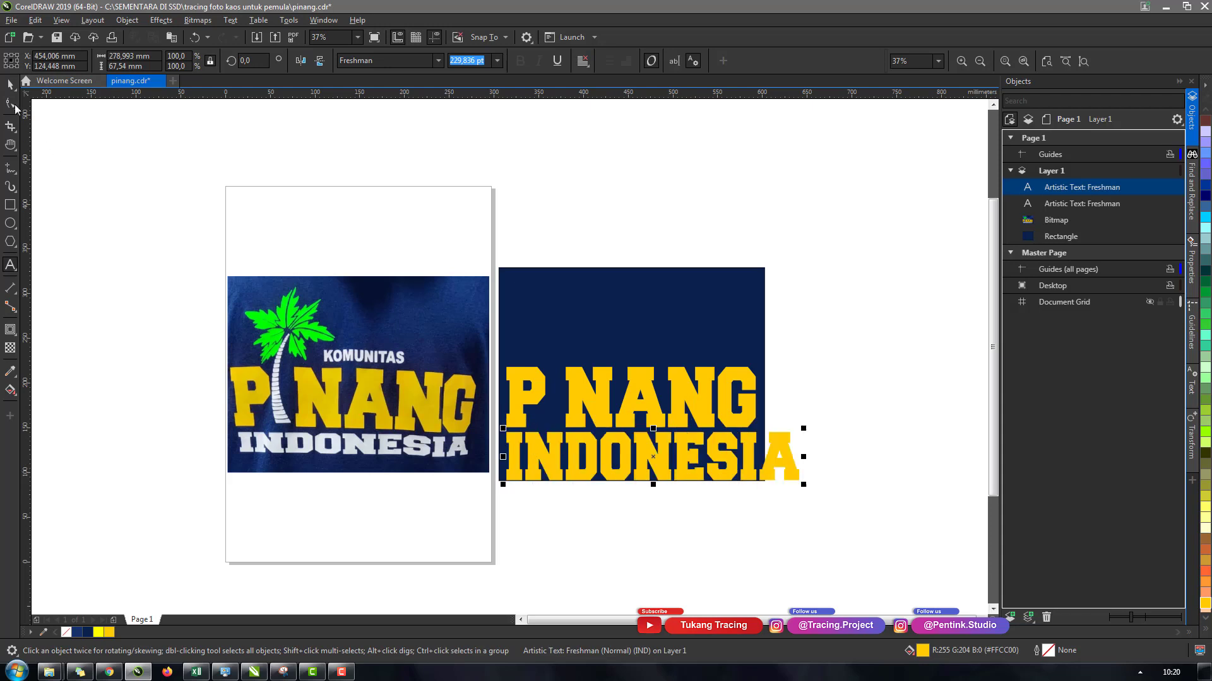
Fill the INDONESIA text with white and scale it down proportionally to about 198 mm wide.
key("ctrl+space")
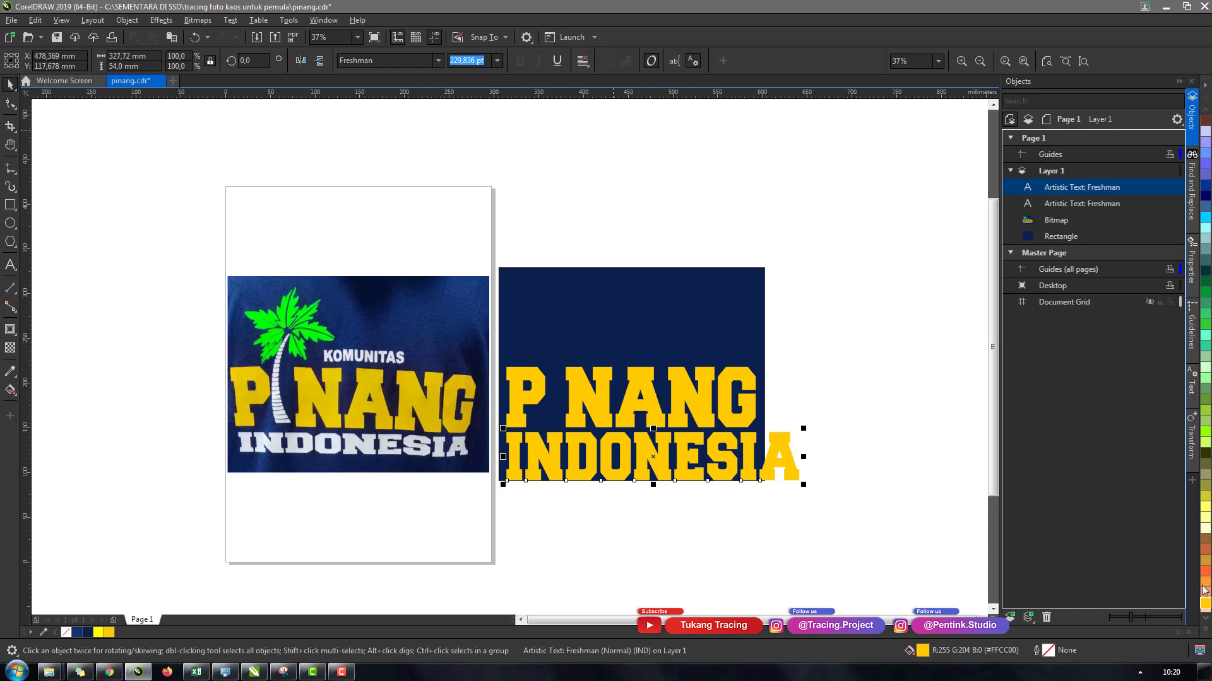
left_click(1207, 633)
left_click(1173, 226)
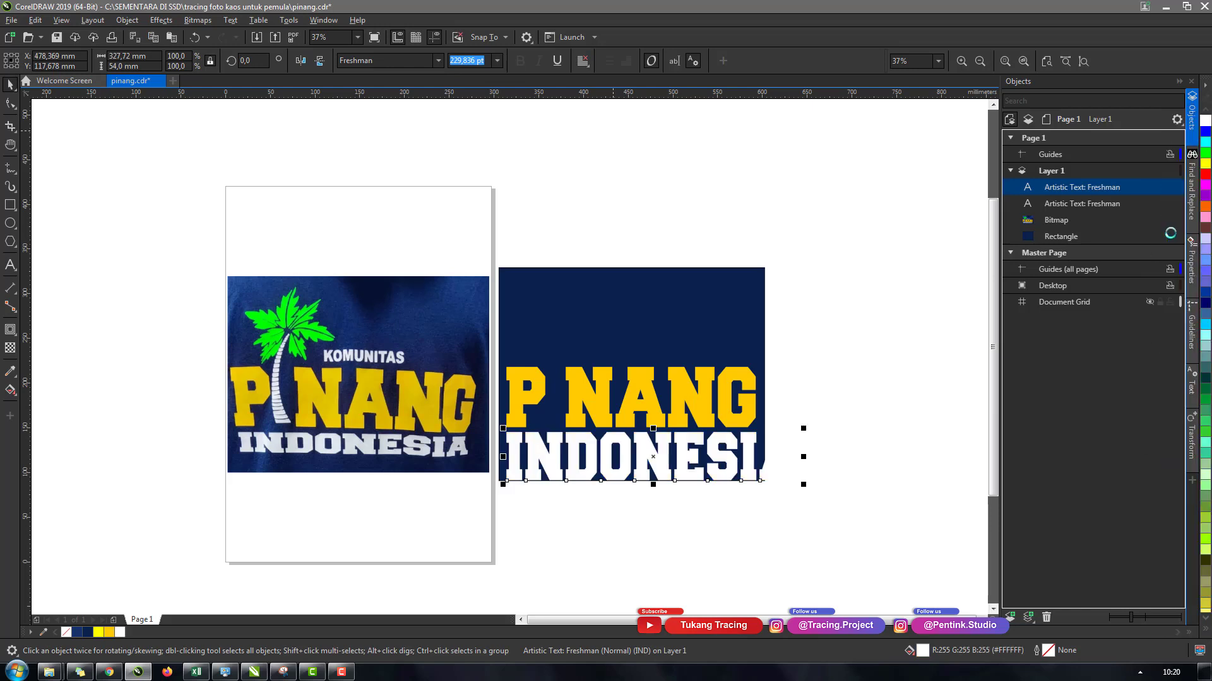
left_click_drag(803, 484, 688, 480)
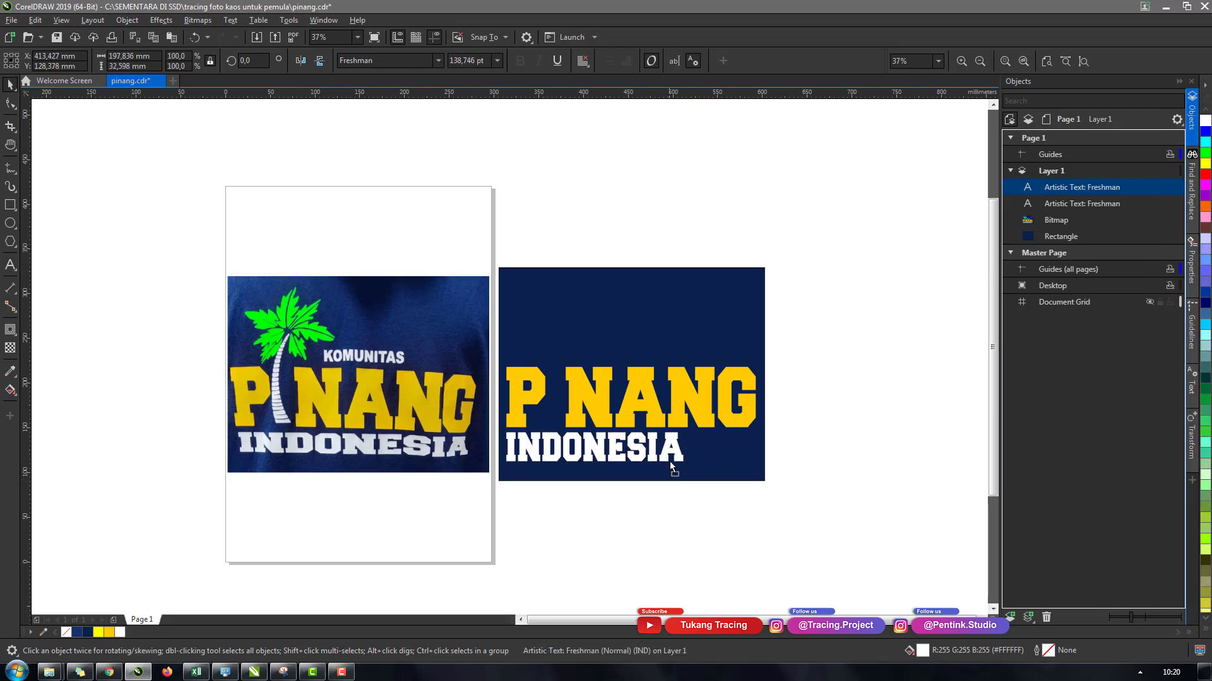
Scale the INDONESIA text proportionally to a width of 278,993 mm to match the P NANG text.
left_click(588, 383)
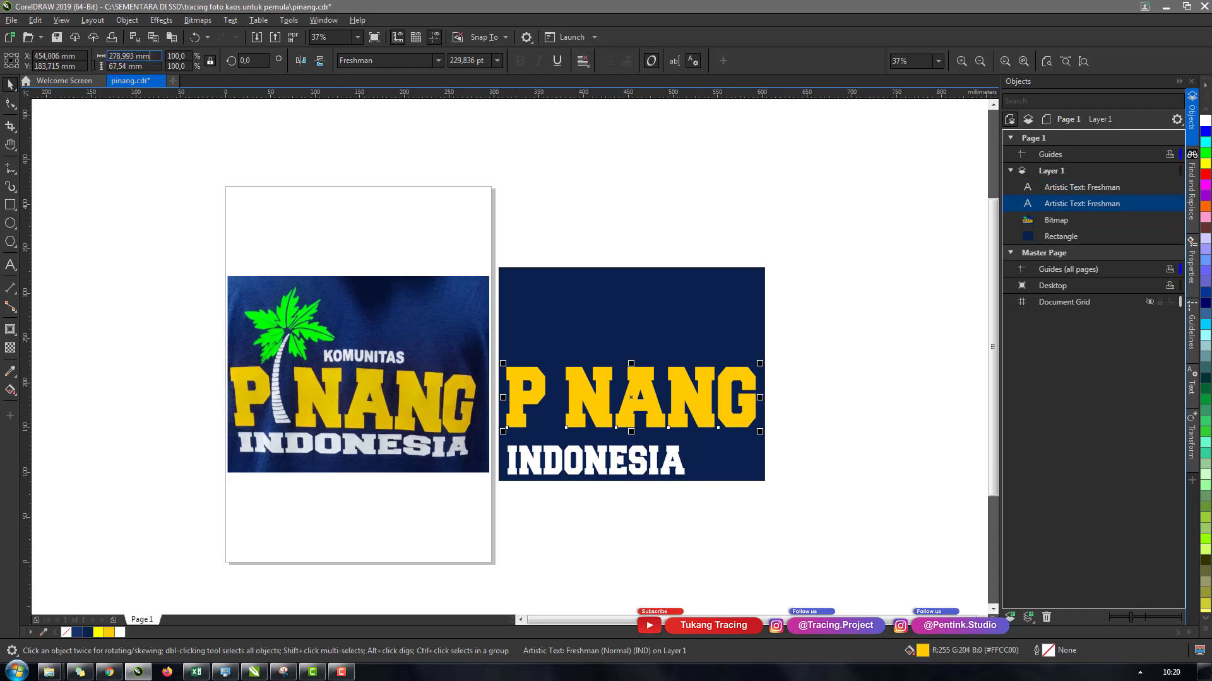
left_click_drag(151, 57, 43, 109)
left_click(534, 468)
type("278,993 mm")
key("Return")
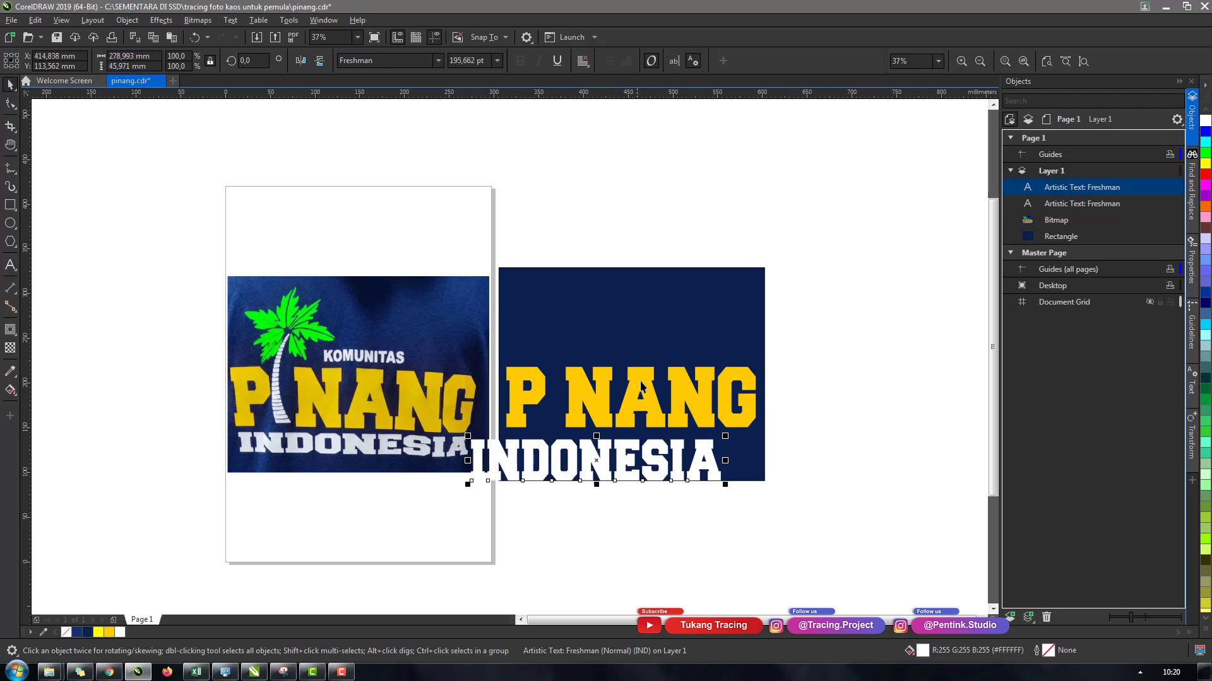
Move the INDONESIA text onto the navy rectangle just below P NANG and centre it horizontally on that text.
left_click_drag(615, 456, 647, 459)
key("ctrl+z")
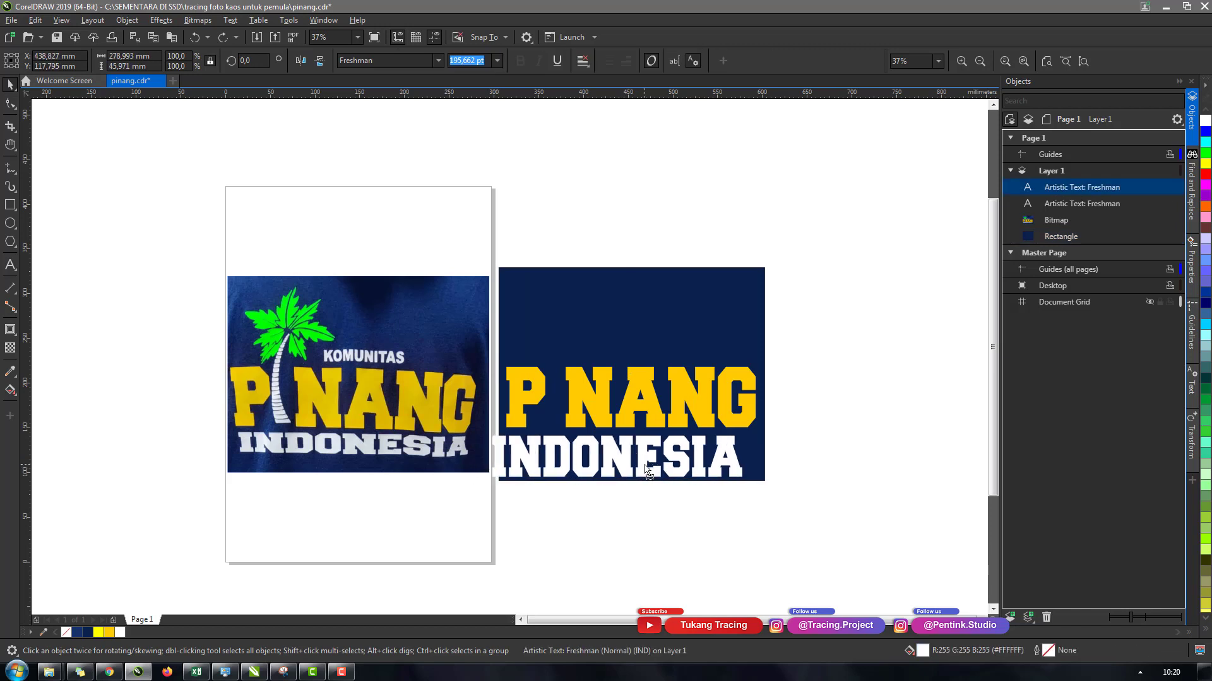
left_click(649, 421, "shift")
key("c")
left_click(641, 509)
left_click(631, 465)
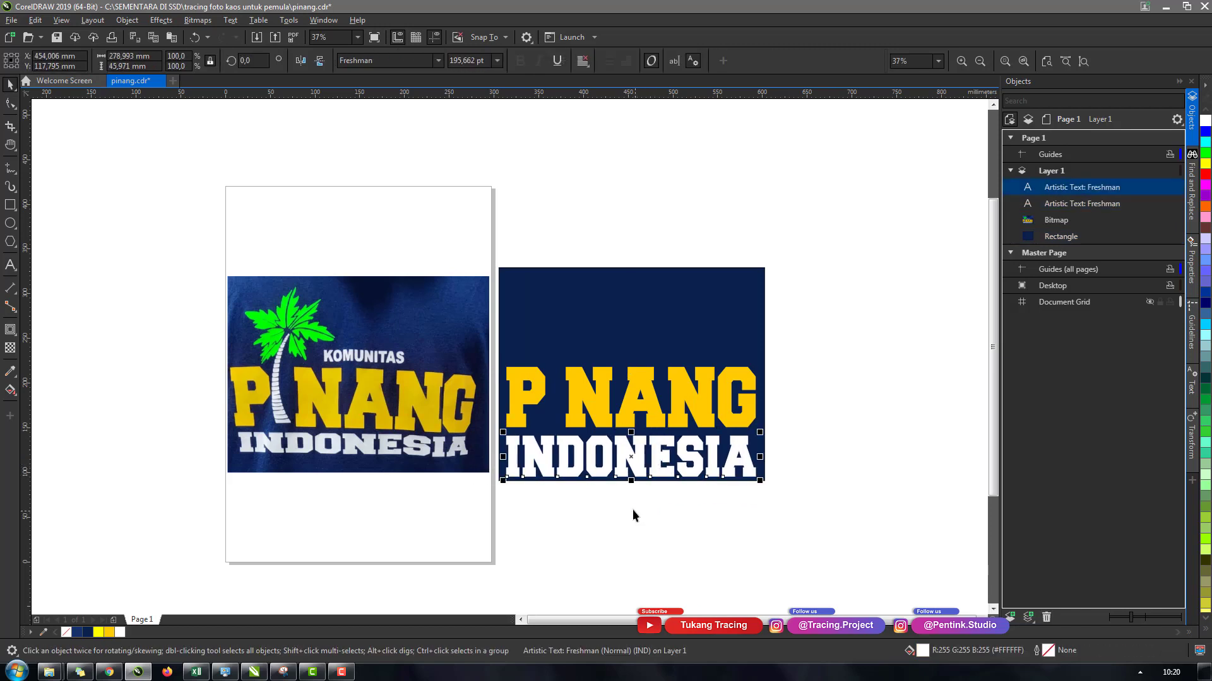
Compress the INDONESIA text vertically to about 27 mm high, keeping its width and its upper edge in place.
left_click_drag(632, 483, 636, 465)
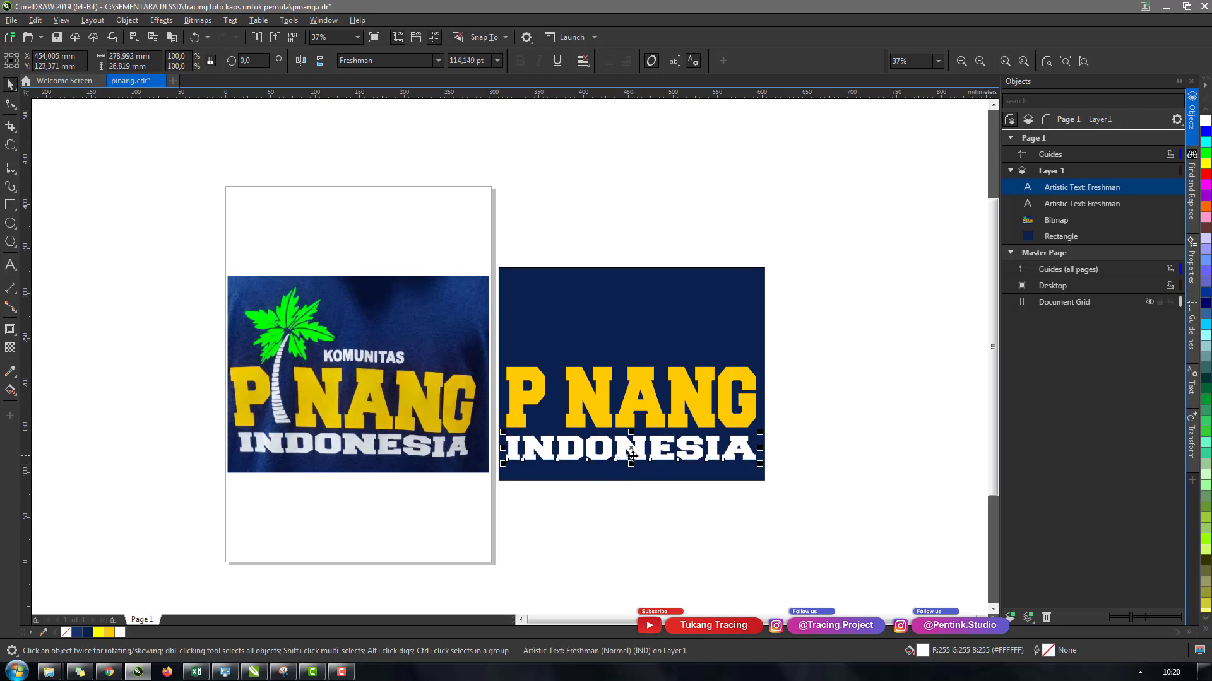
left_click(636, 407, "shift")
left_click(651, 513)
key("h")
left_click_drag(656, 516, 586, 523)
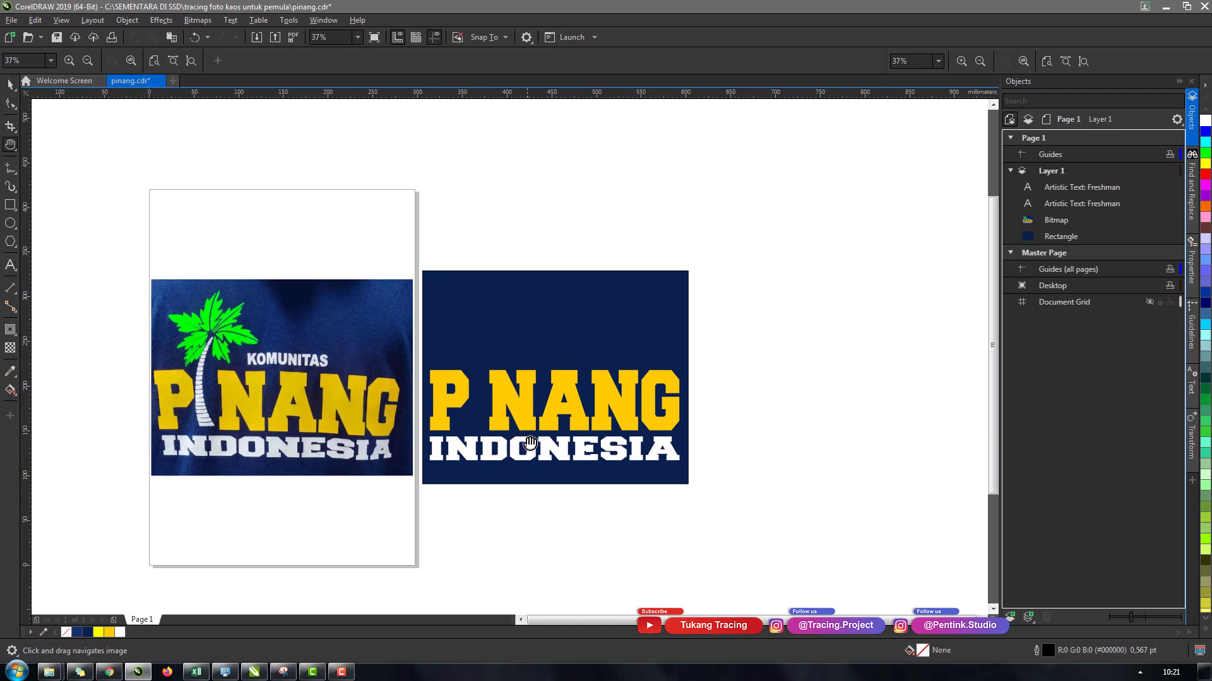
key("space")
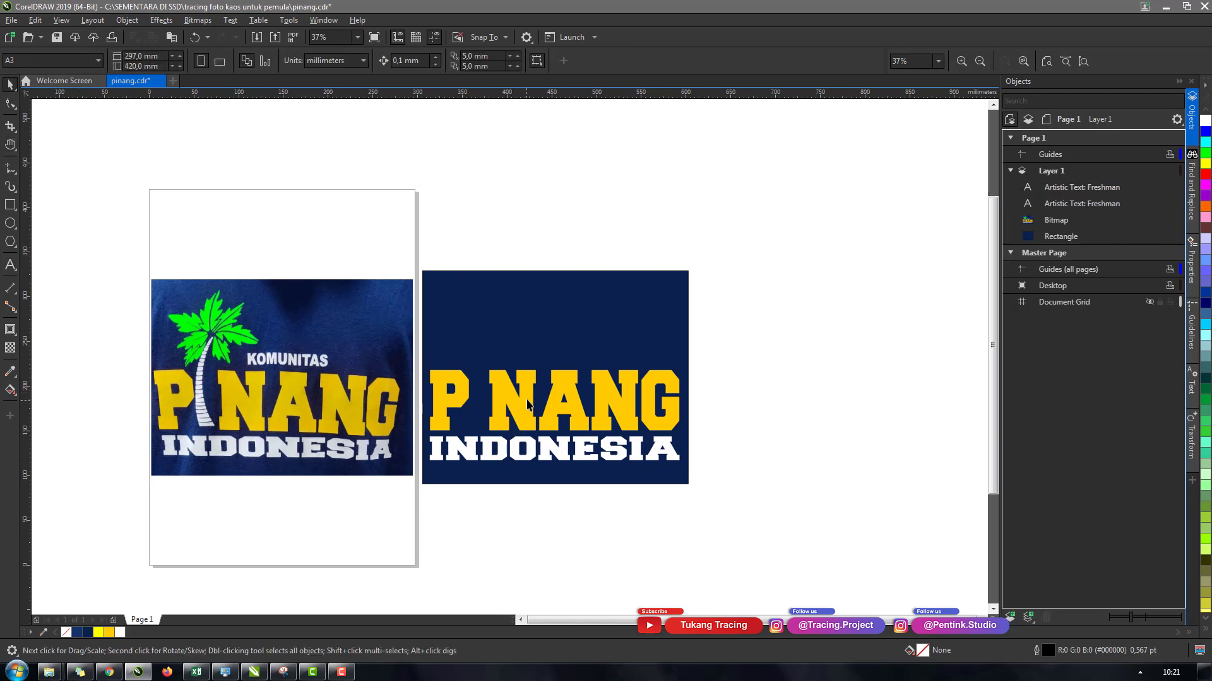
Duplicate the golden P NANG text and place the copy directly above the original.
key("ctrl+v")
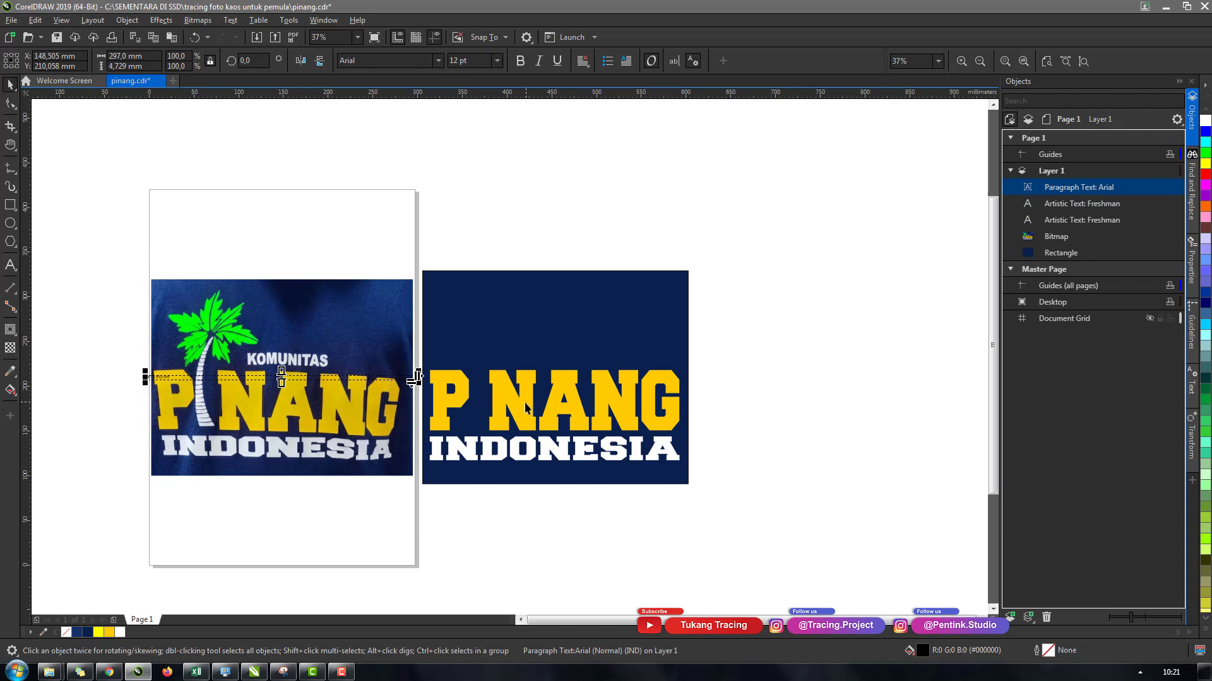
key("ctrl+z")
left_click(525, 409)
key("ctrl+c")
key("ctrl+v")
left_click_drag(525, 408, 532, 334)
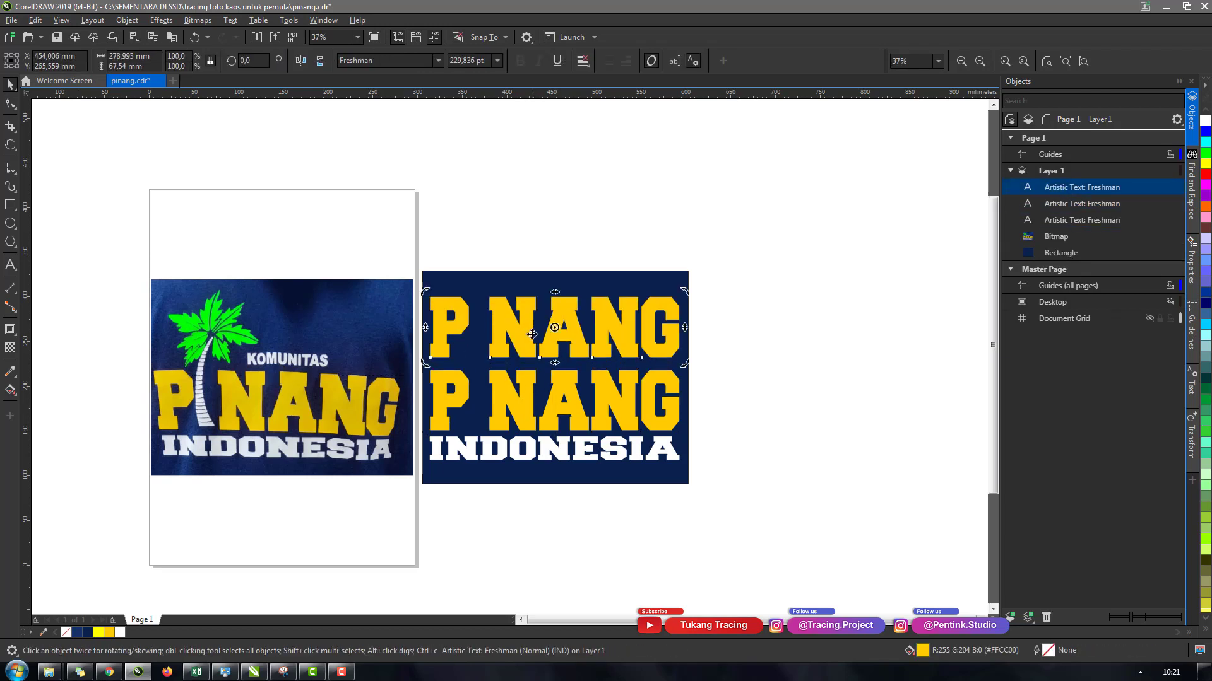
Change the wording of the upper P NANG copy to KOMUNITAS.
double_click(532, 335)
key("ctrl+a")
type("KOMUN")
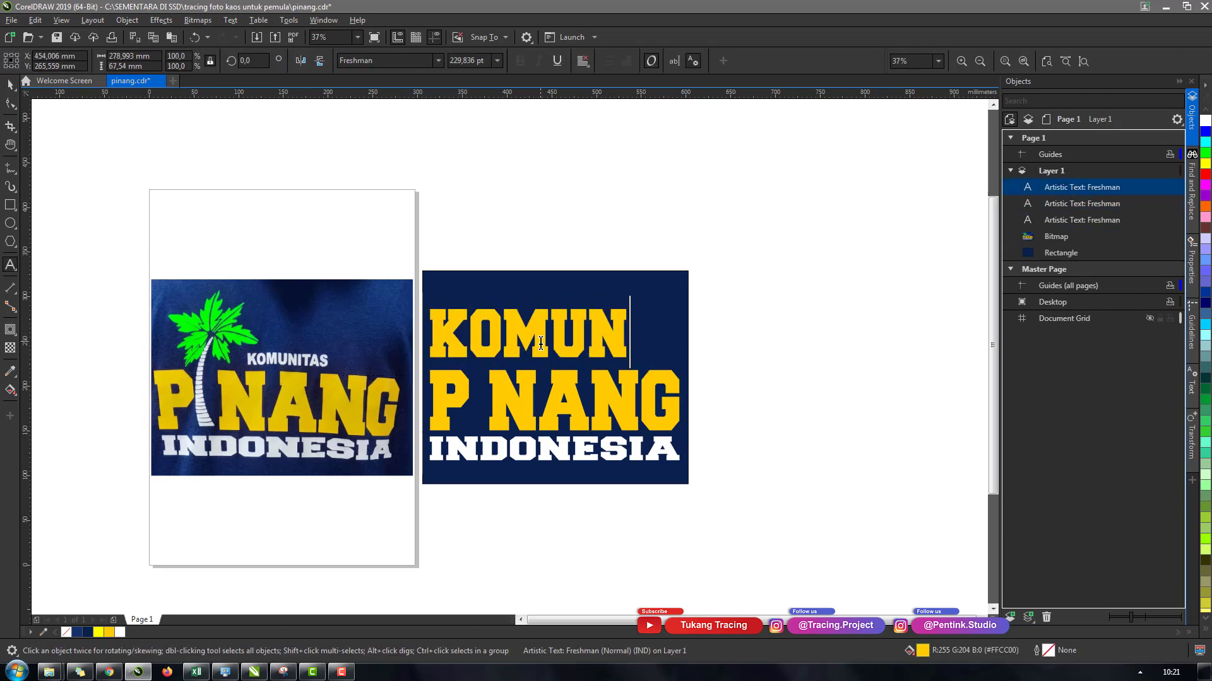
type("ITAS")
key("Escape")
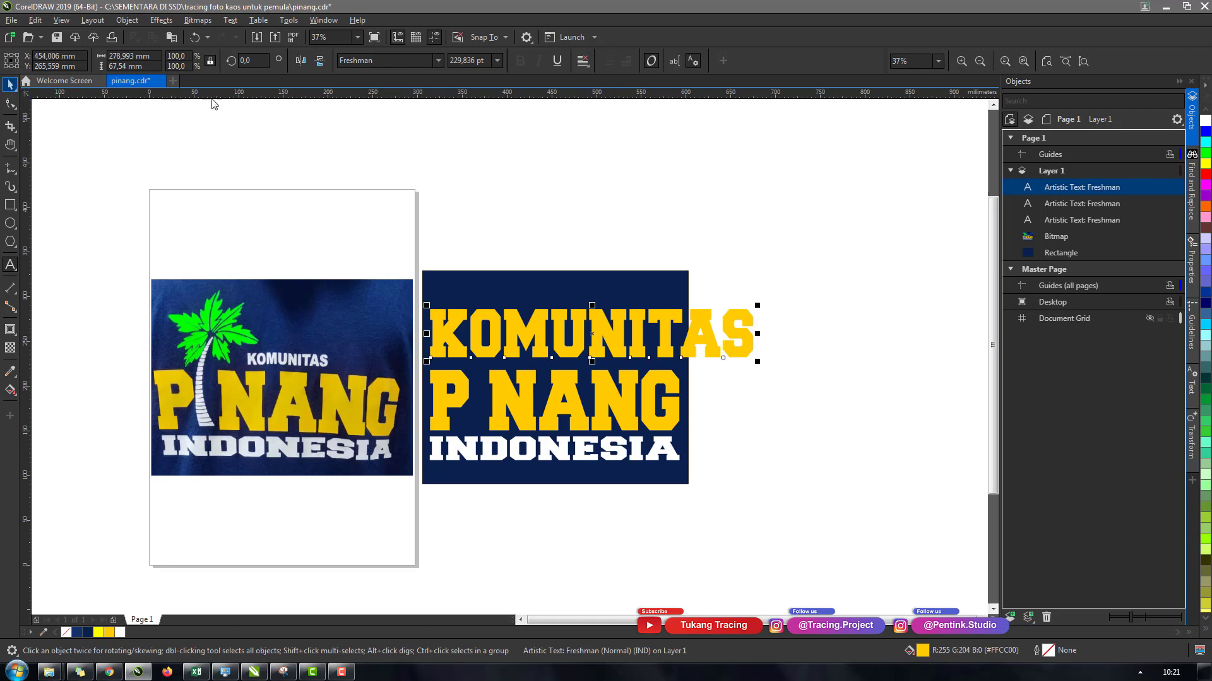
Change the font of the KOMUNITAS text to Arial MT Black.
left_click(422, 61)
type("Arial")
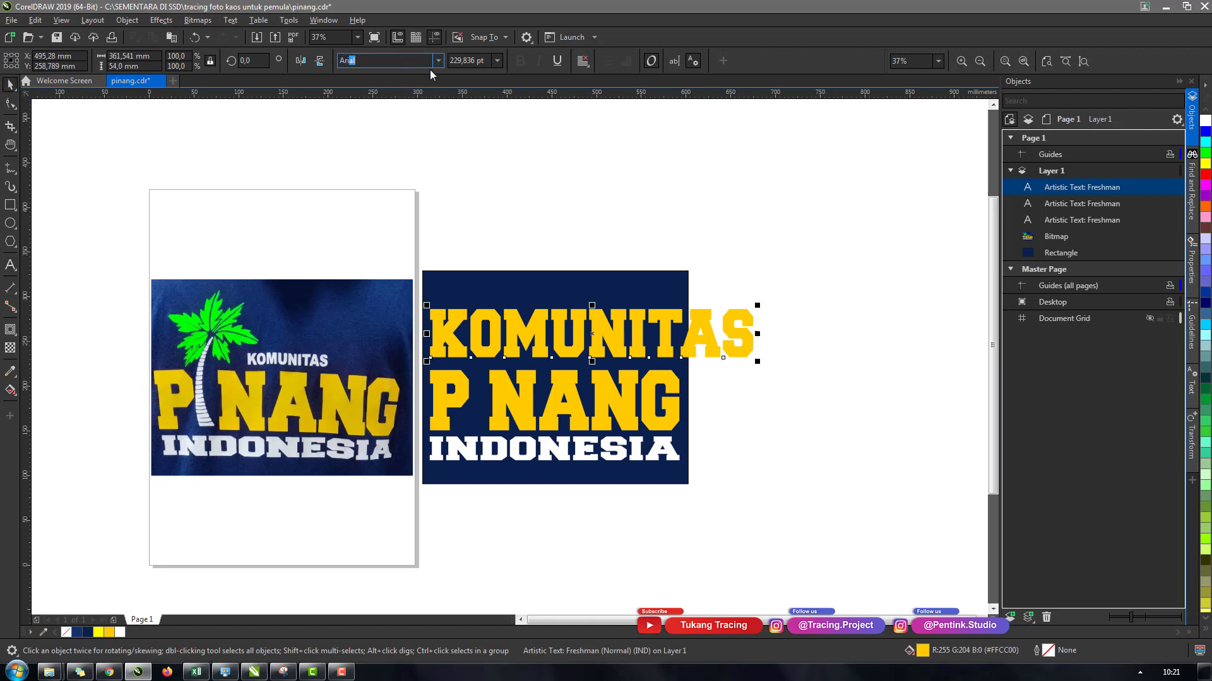
left_click(438, 60)
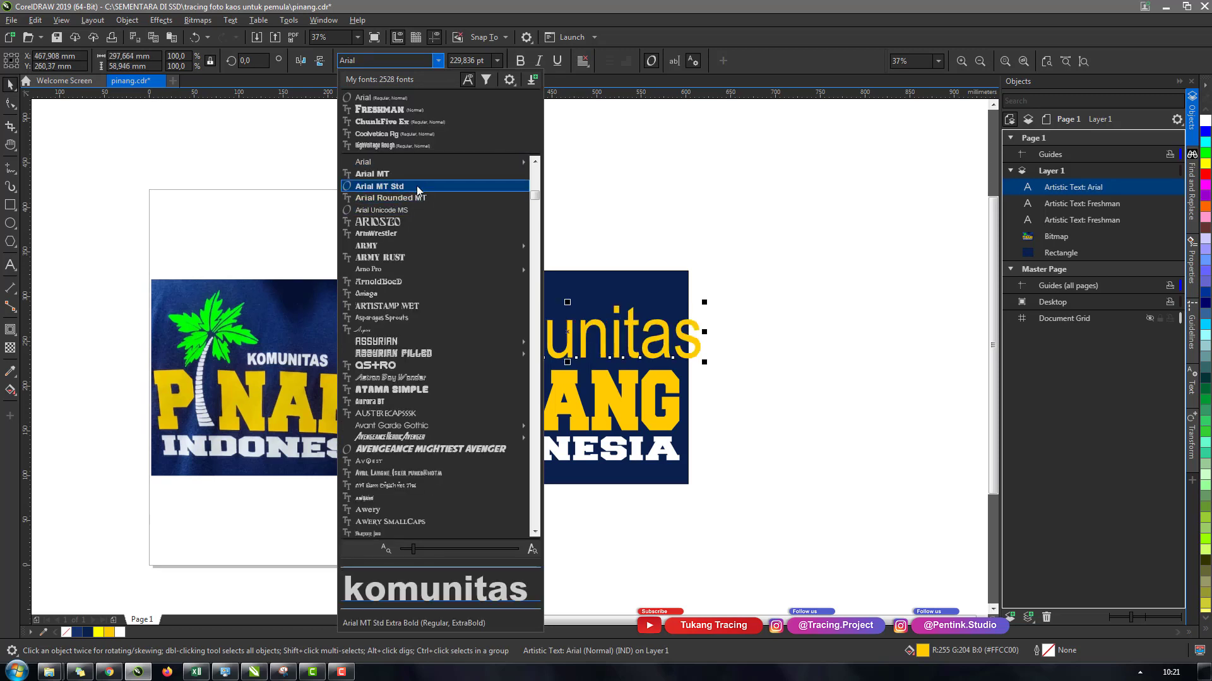
left_click(415, 176)
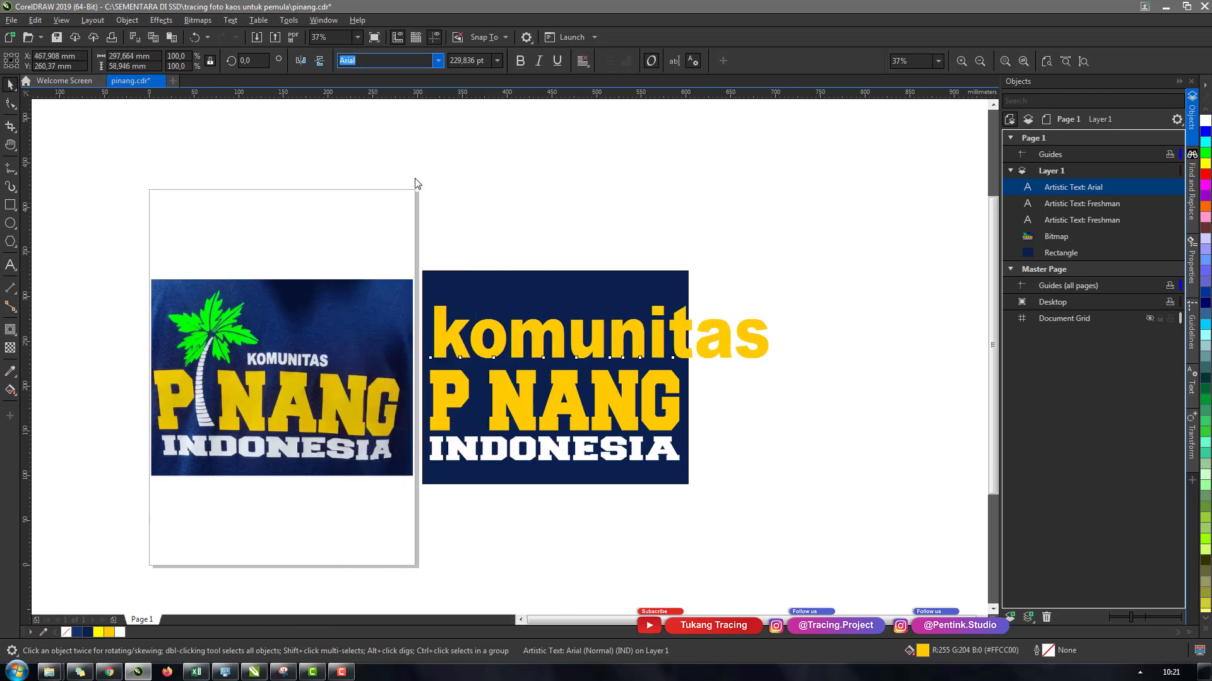
Convert the komunitas text to uppercase.
left_click(225, 23)
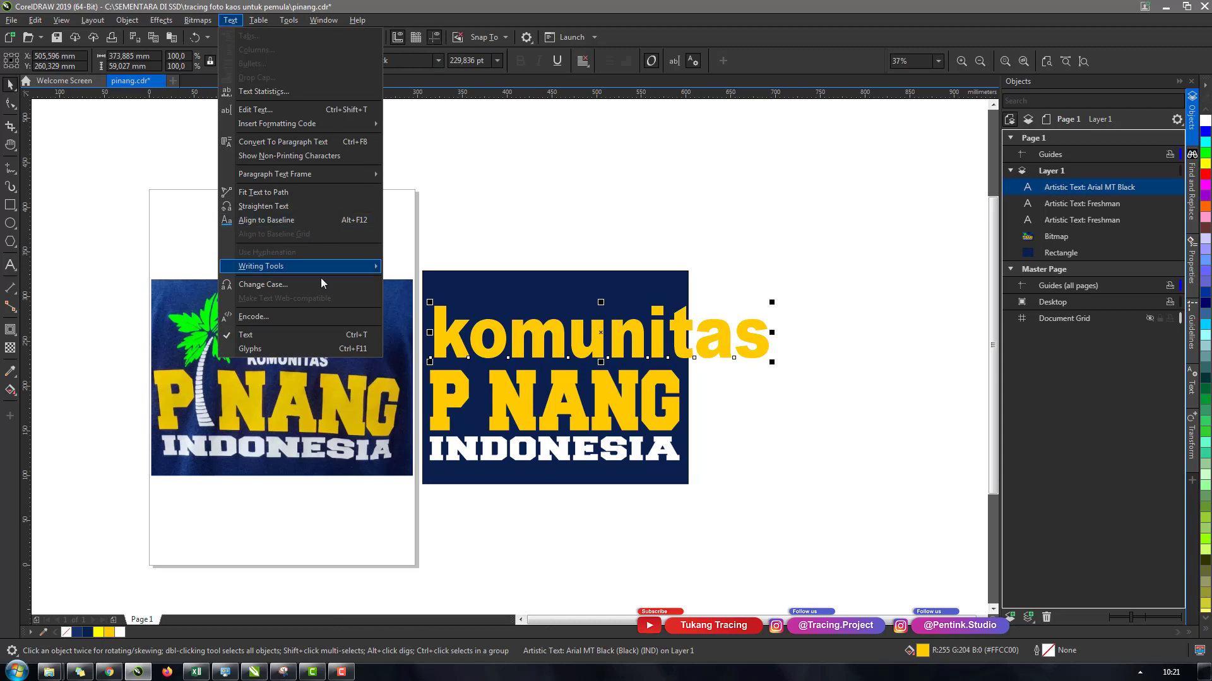
left_click(265, 286)
left_click(560, 321)
left_click(590, 375)
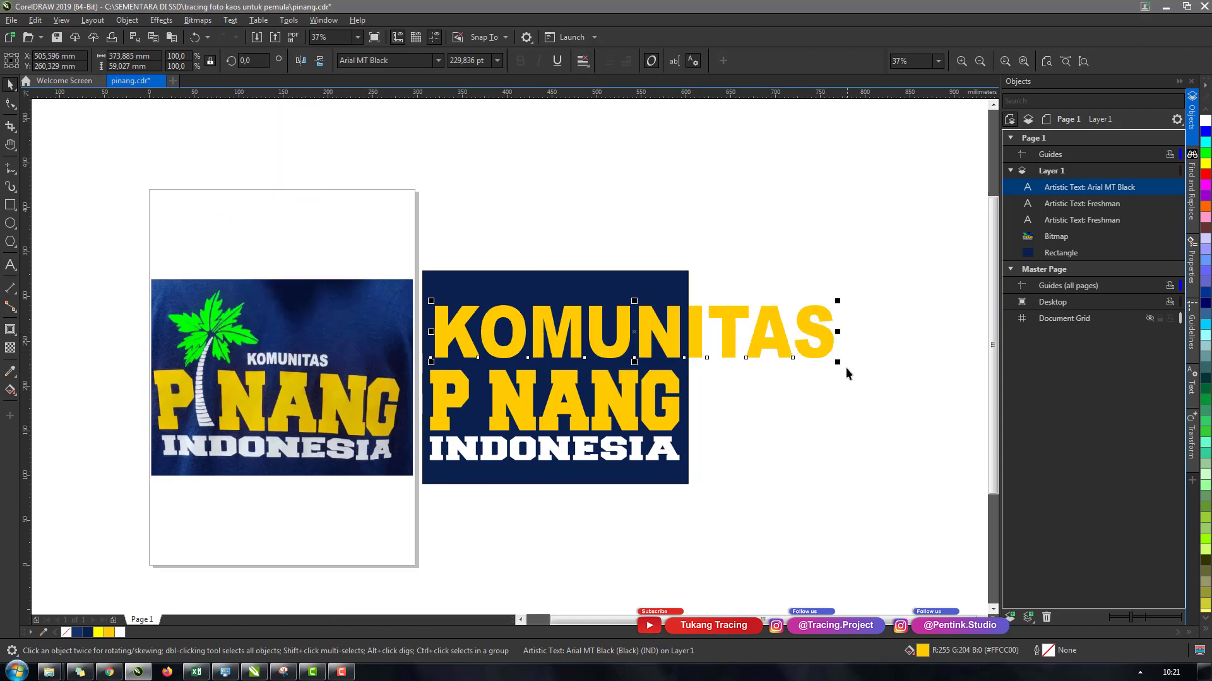
Fill the KOMUNITAS text with white from the document palette.
left_click_drag(845, 368, 597, 351)
left_click(584, 354)
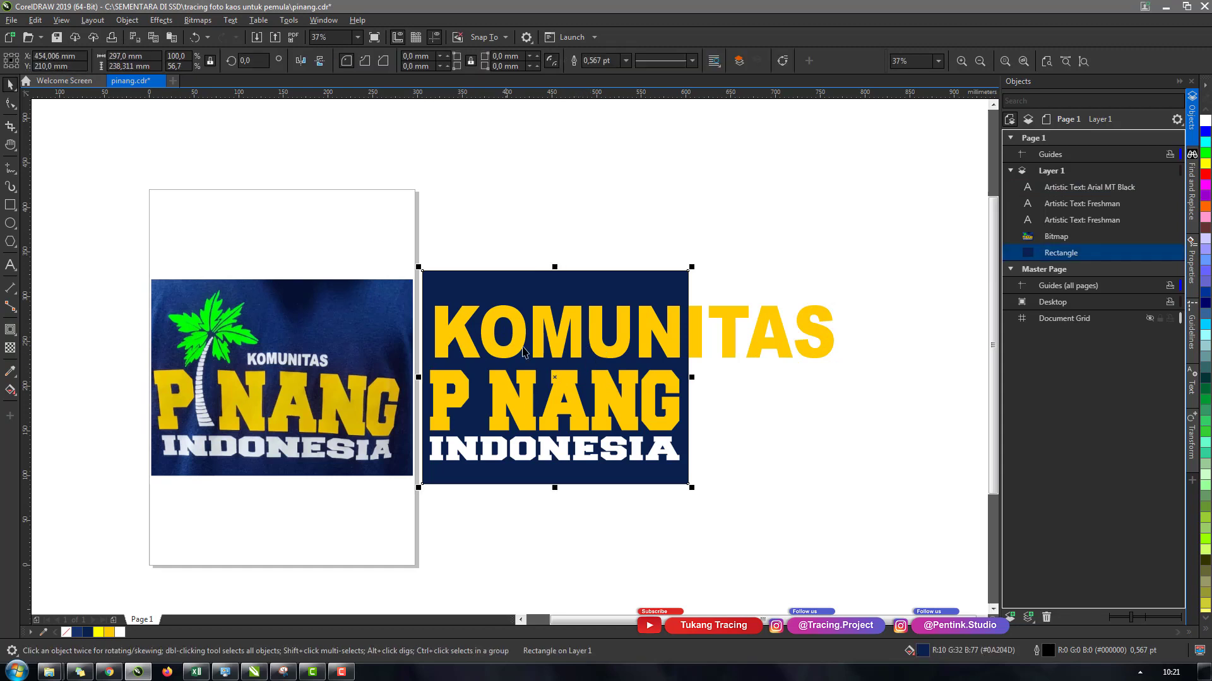
left_click(522, 352)
left_click(118, 632)
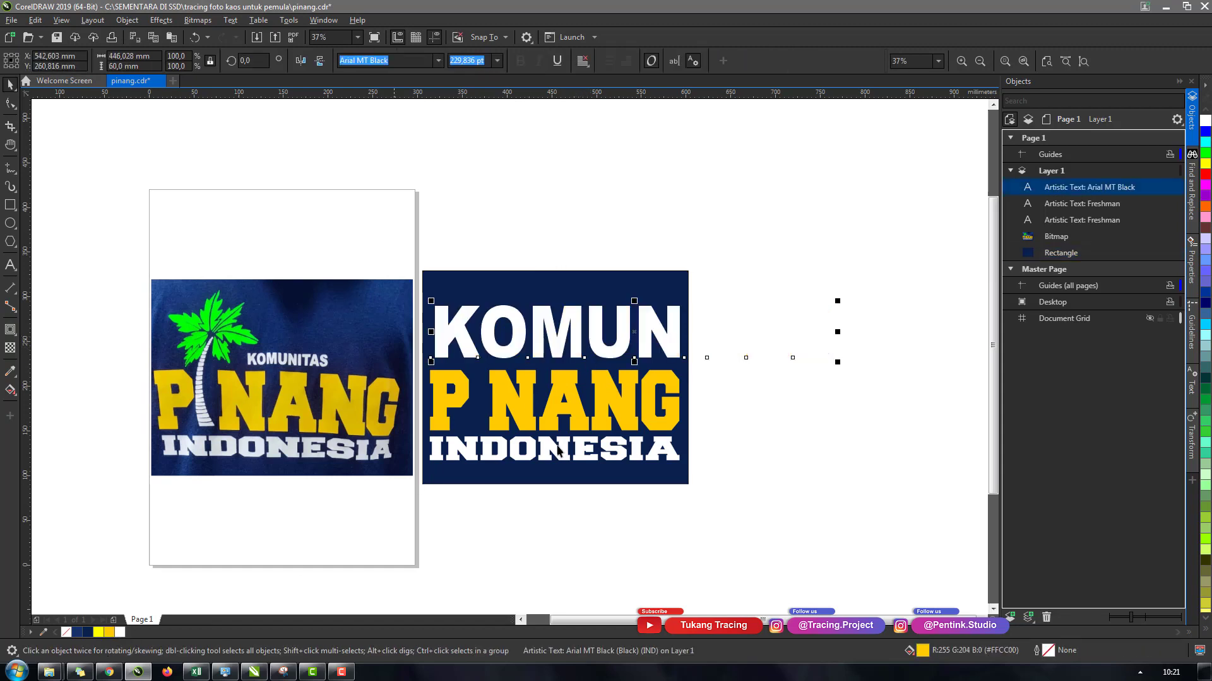
Scale the KOMUNITAS text down proportionally and place it just above the first letters of NANG, as in the photo.
left_click_drag(838, 362, 618, 372)
left_click_drag(606, 353, 630, 373)
left_click(839, 305)
key("h")
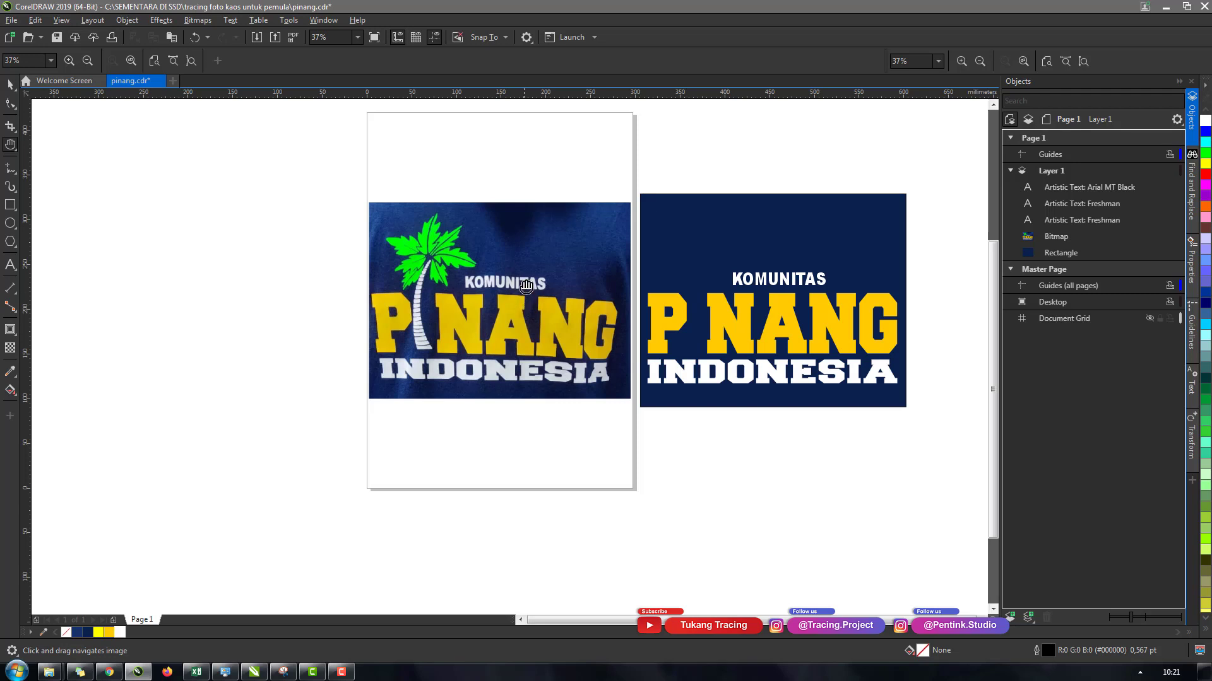
Lock the T-shirt photo bitmap so that it stays fixed during tracing.
scroll(414, 287, "up", 4)
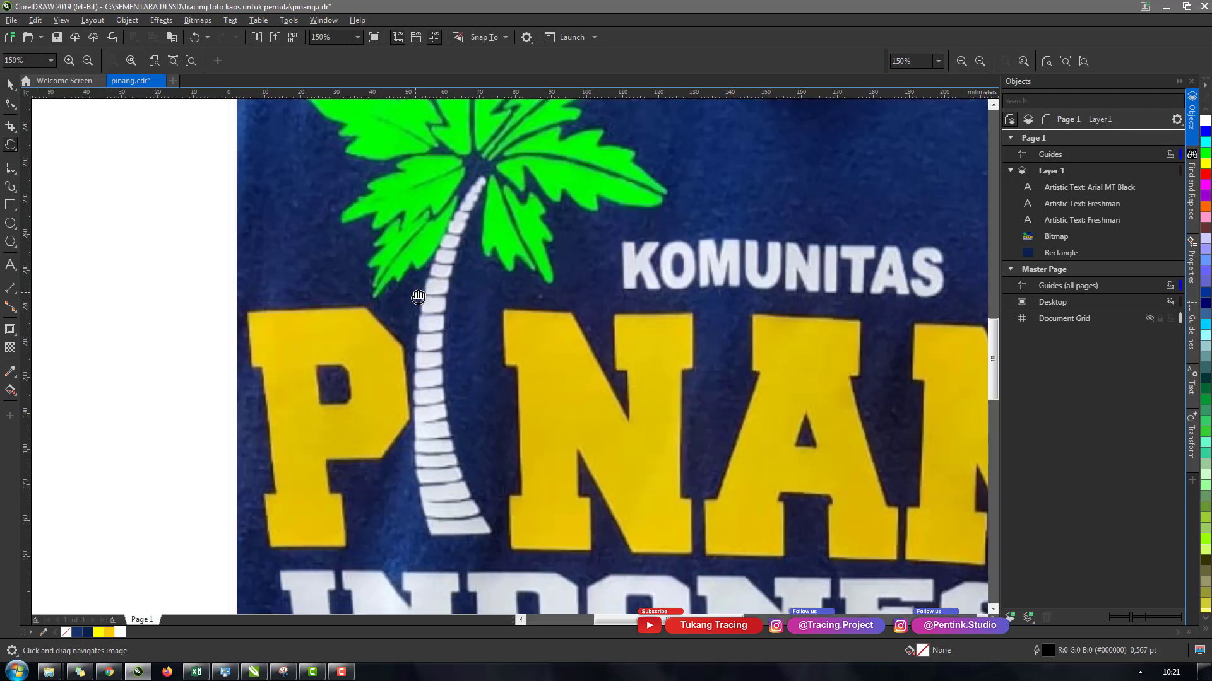
key("space")
left_click(550, 335)
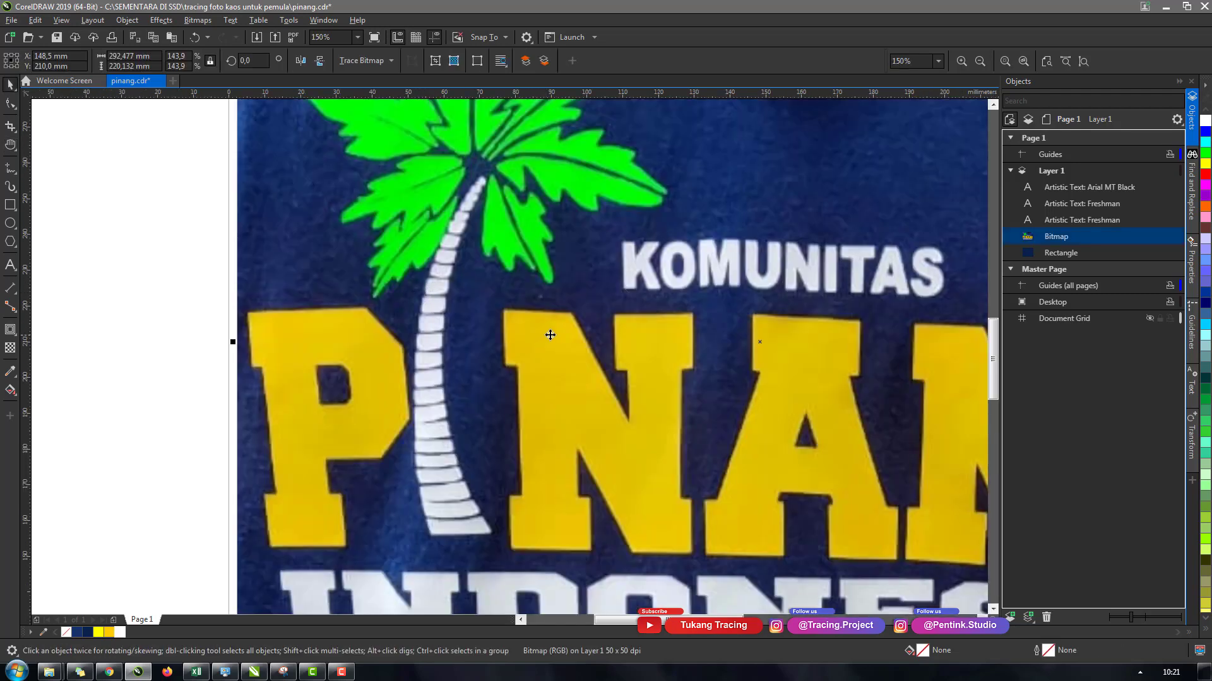
left_click(1176, 237)
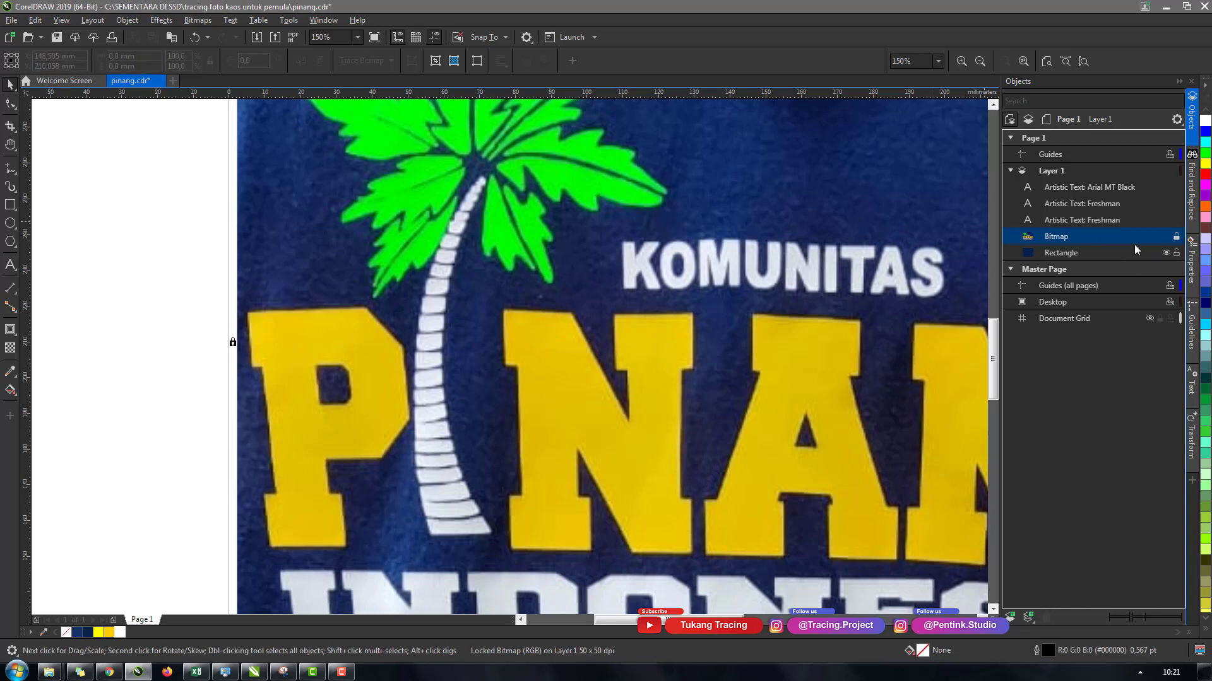
left_click(1176, 236)
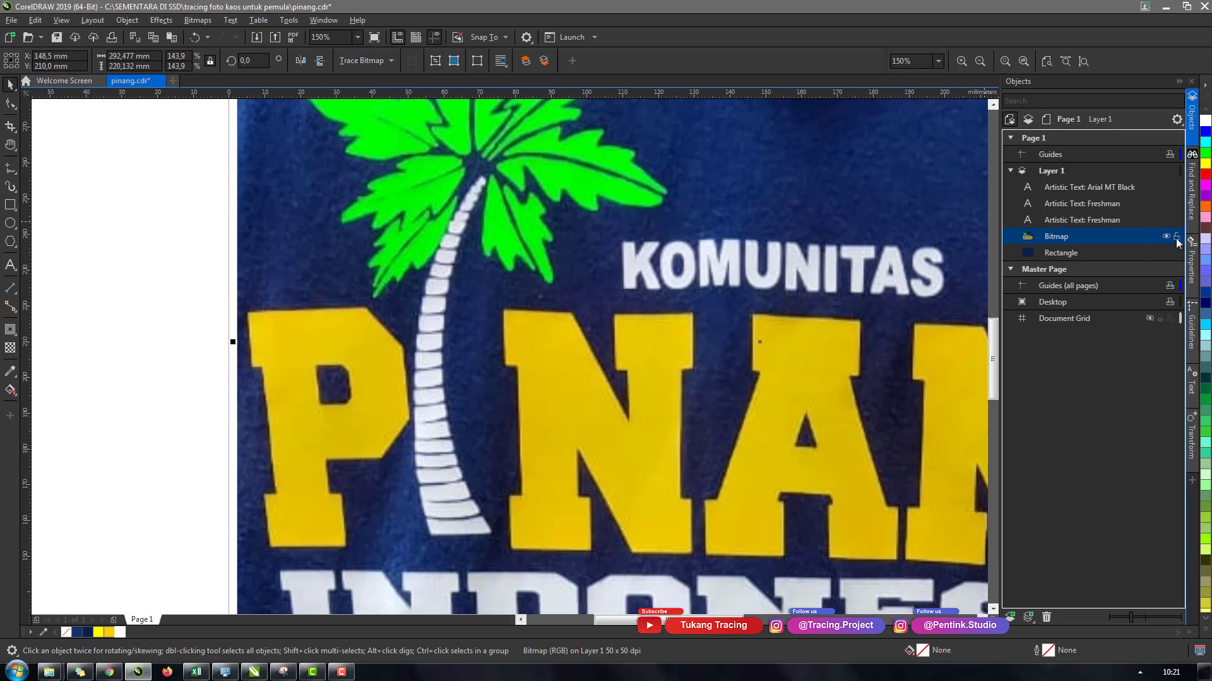
left_click(1177, 237)
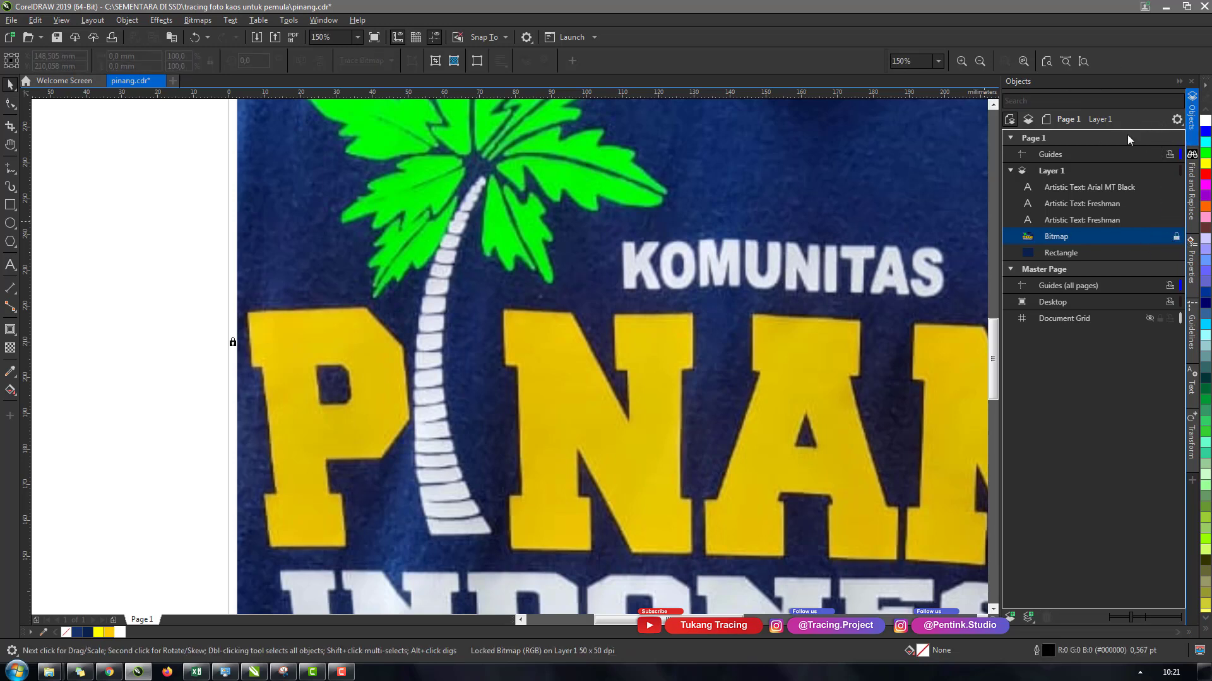
left_click(341, 21)
mouse_move(396, 195)
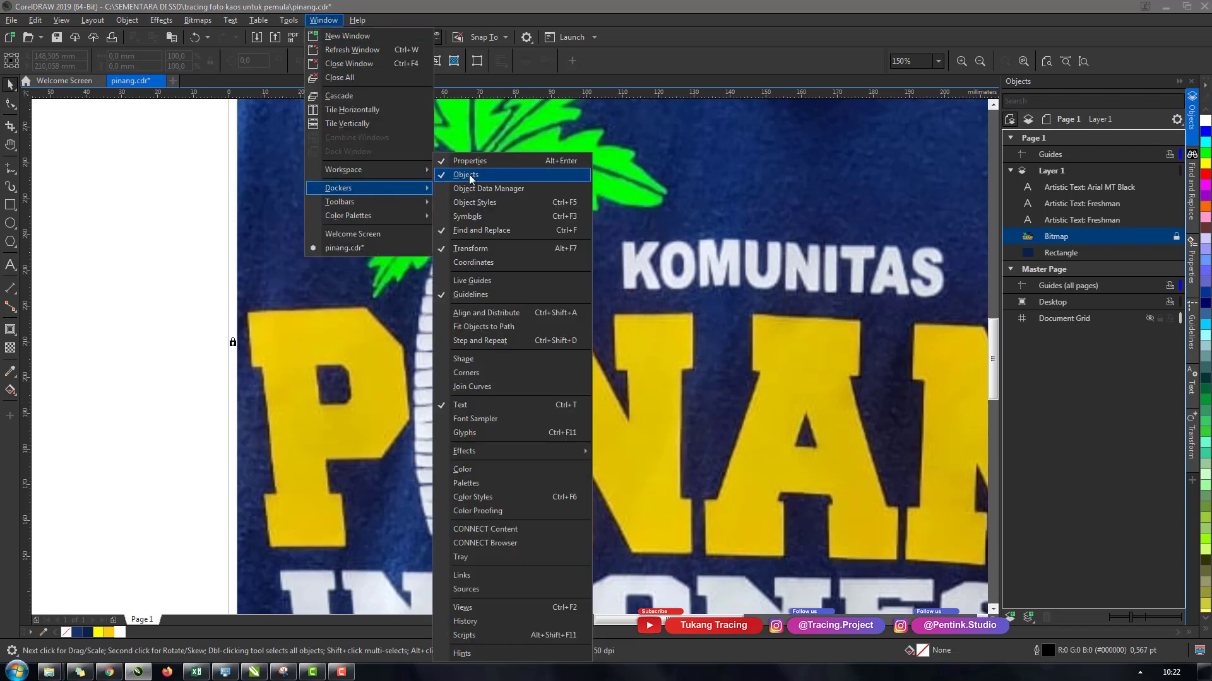
left_click(1020, 339)
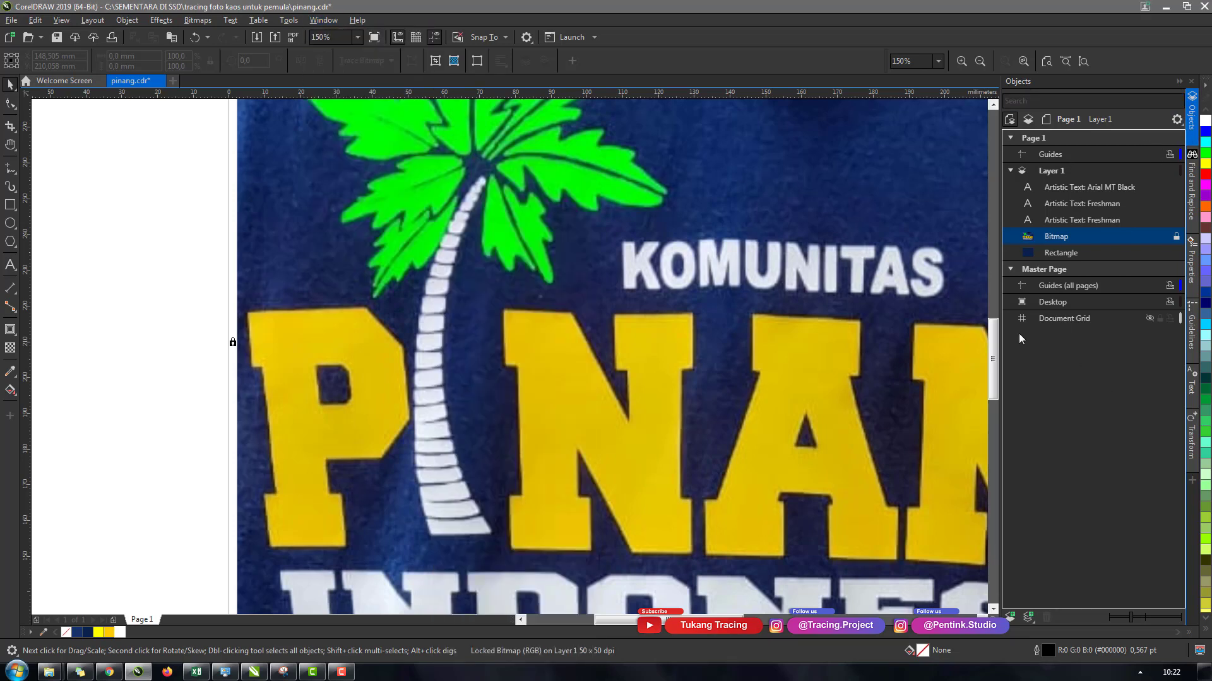
scroll(419, 305, "down", 2)
scroll(363, 309, "up", 2)
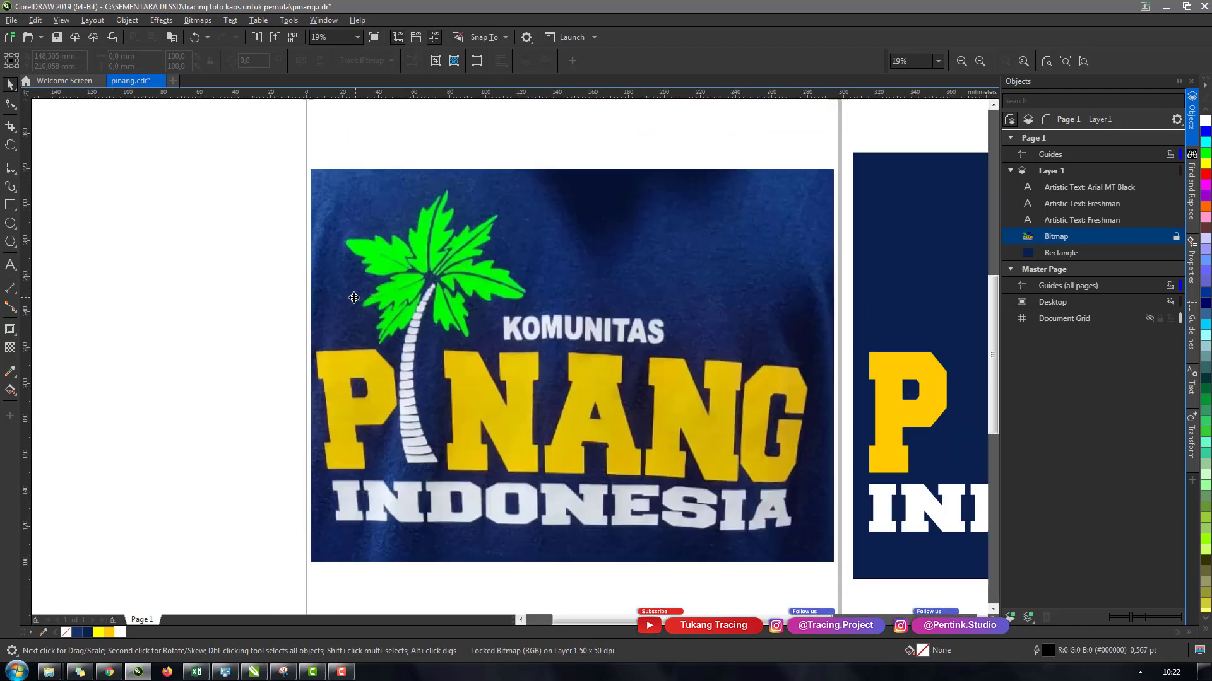
key("Escape")
scroll(456, 303, "down", 2)
scroll(455, 302, "up", 2)
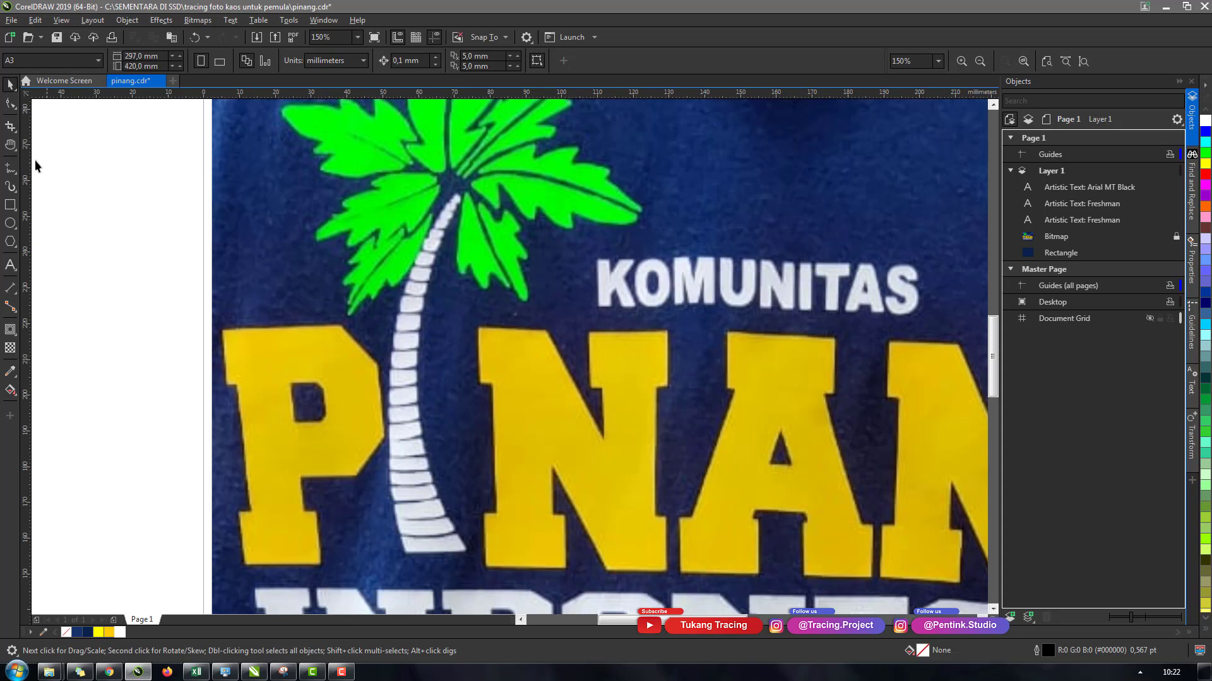
Activate the B-Spline tool for tracing the palm trunk and set its outline to Hairline in orange #FF6600.
left_click(18, 176)
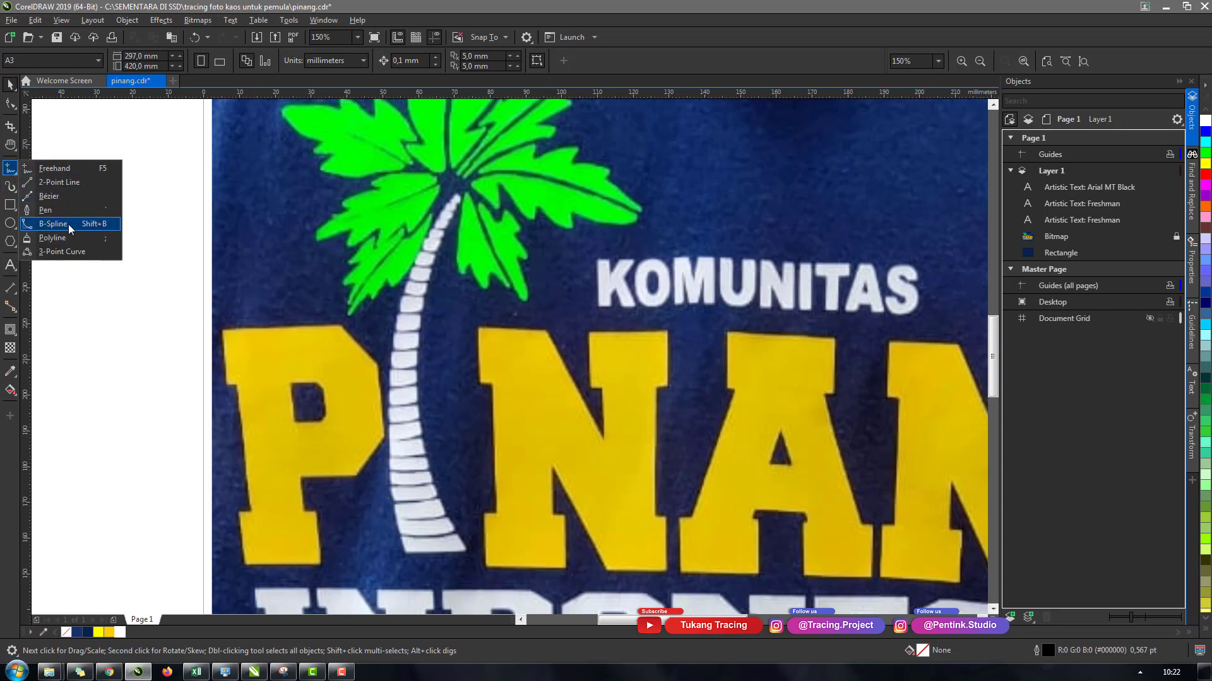
left_click(63, 226)
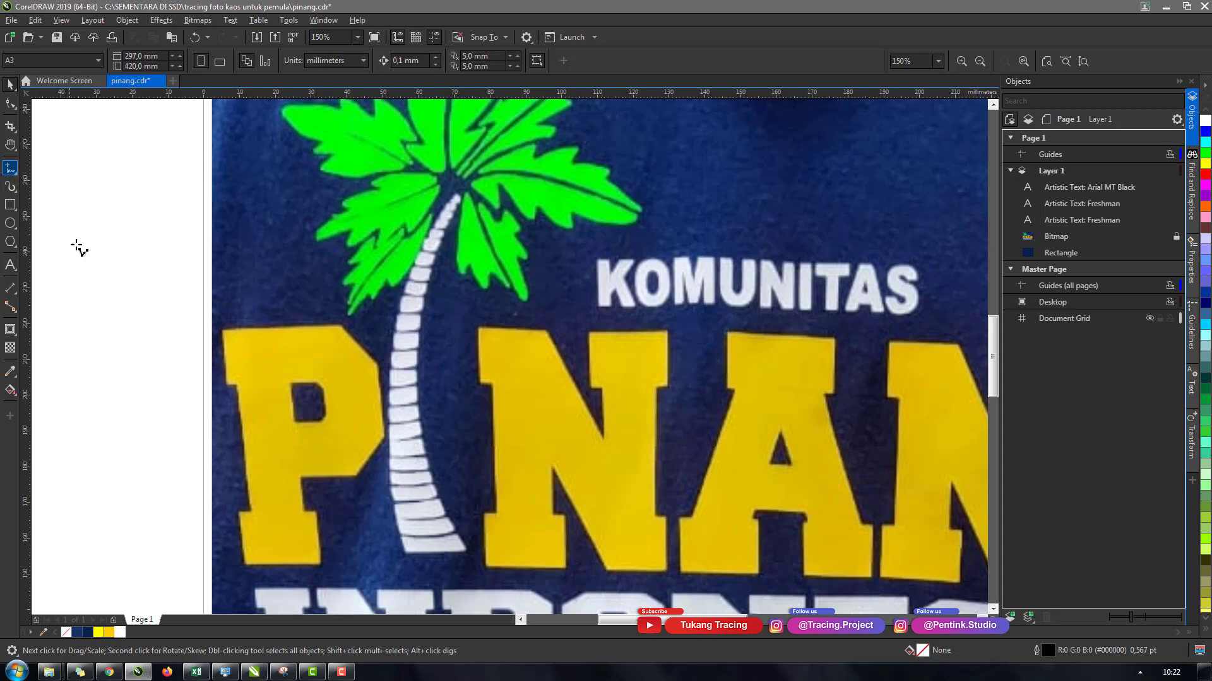
left_click(19, 172)
left_click(50, 226)
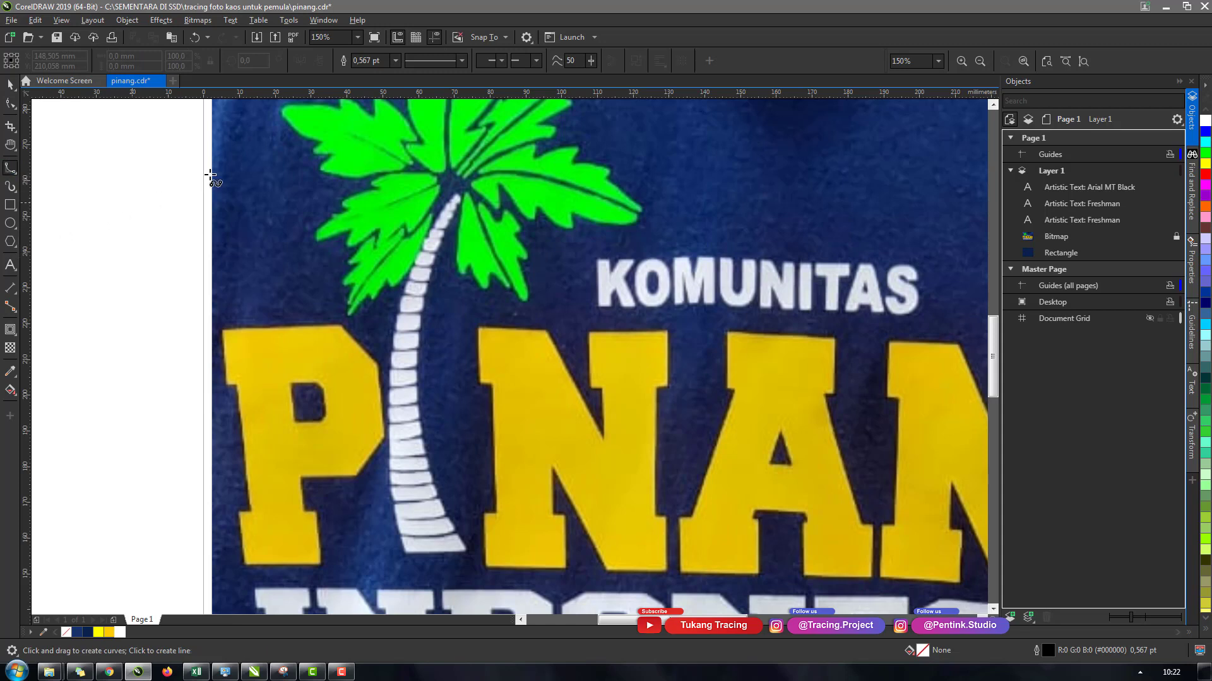
left_click(395, 61)
left_click(385, 89)
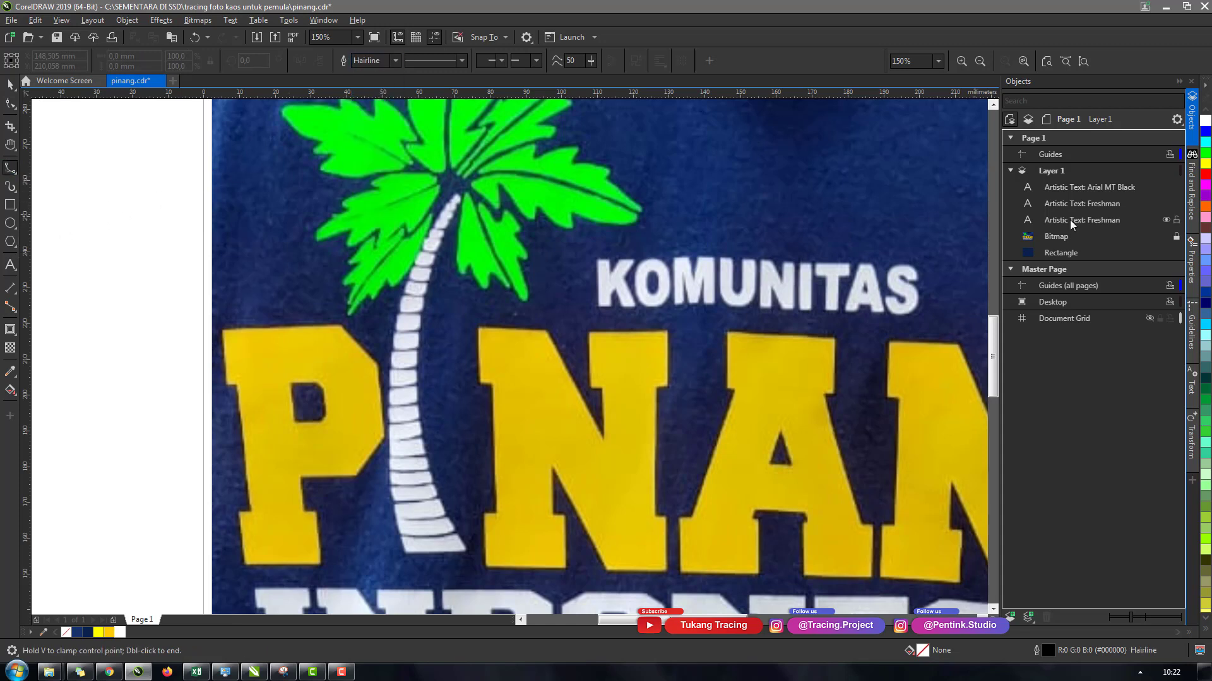
right_click(1205, 207)
scroll(416, 566, "up", 2)
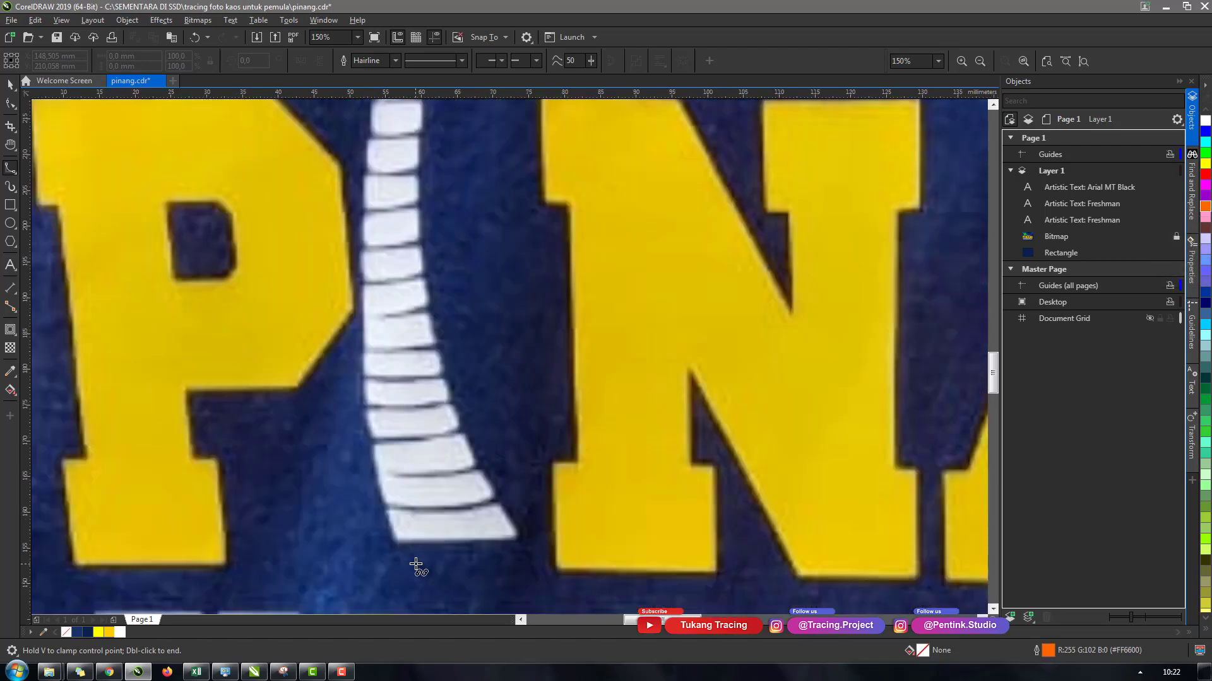
scroll(420, 557, "up", 1)
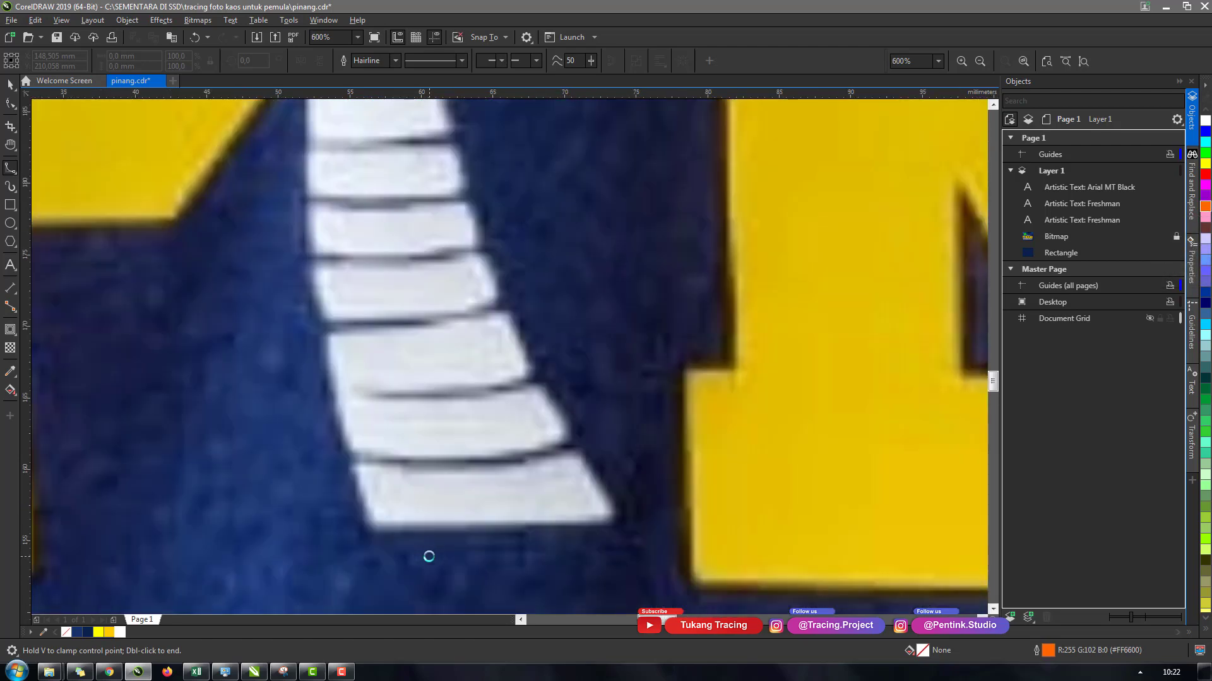
scroll(429, 558, "down", 2)
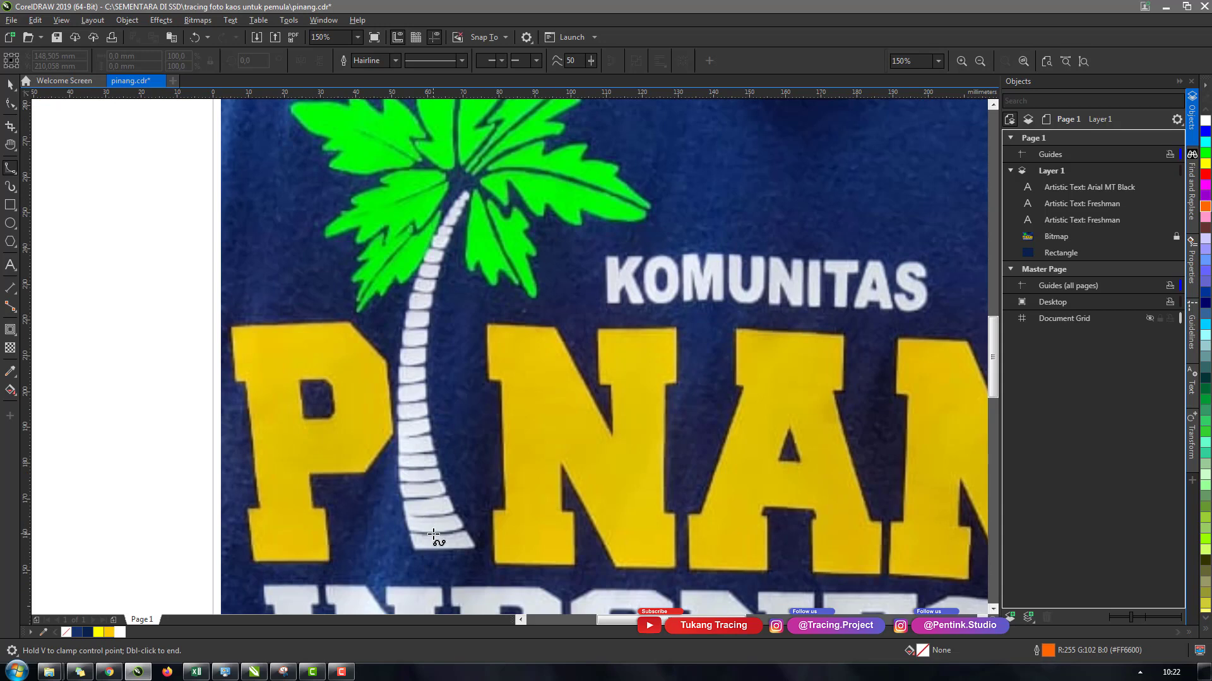
Trace the lowest palm trunk segment as a closed B-spline outline about 18.4 by 5.3 mm.
scroll(433, 535, "up", 2)
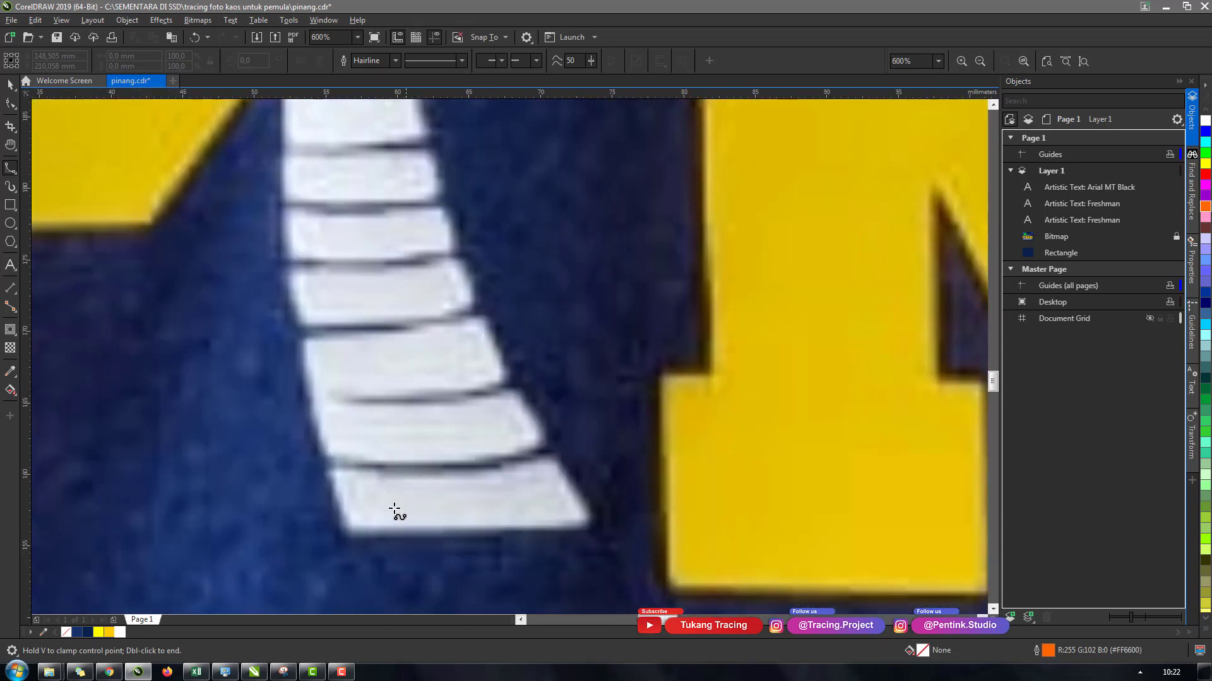
left_click(327, 473)
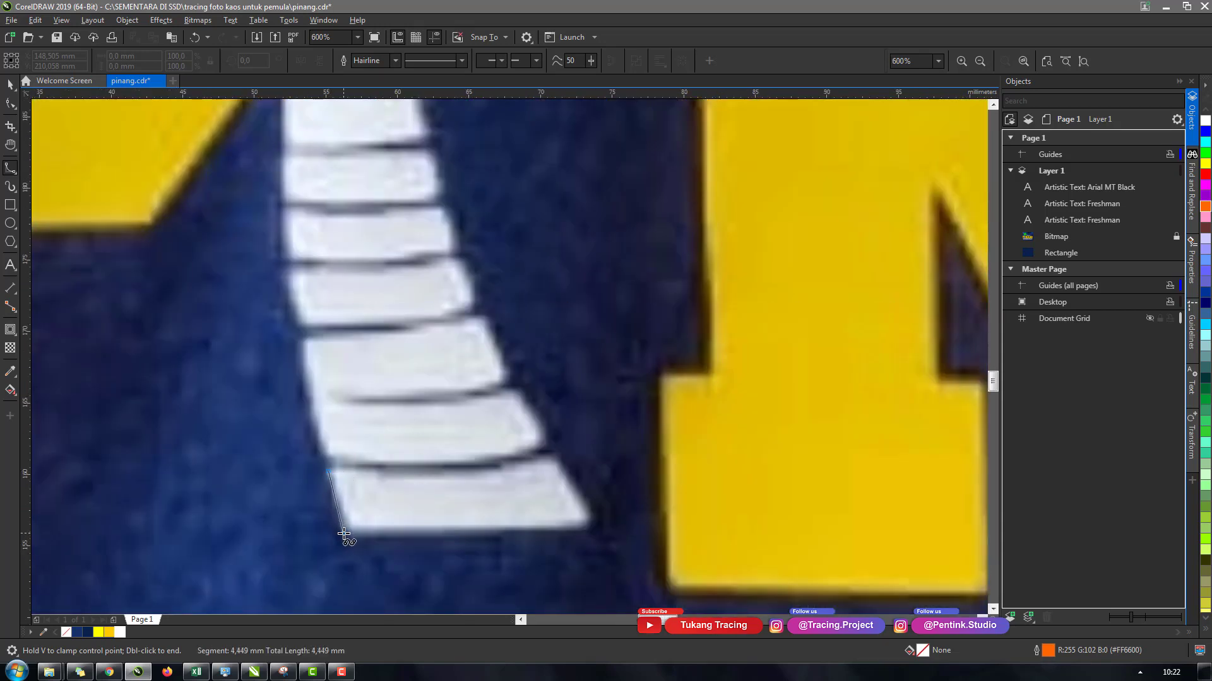
left_click(345, 534)
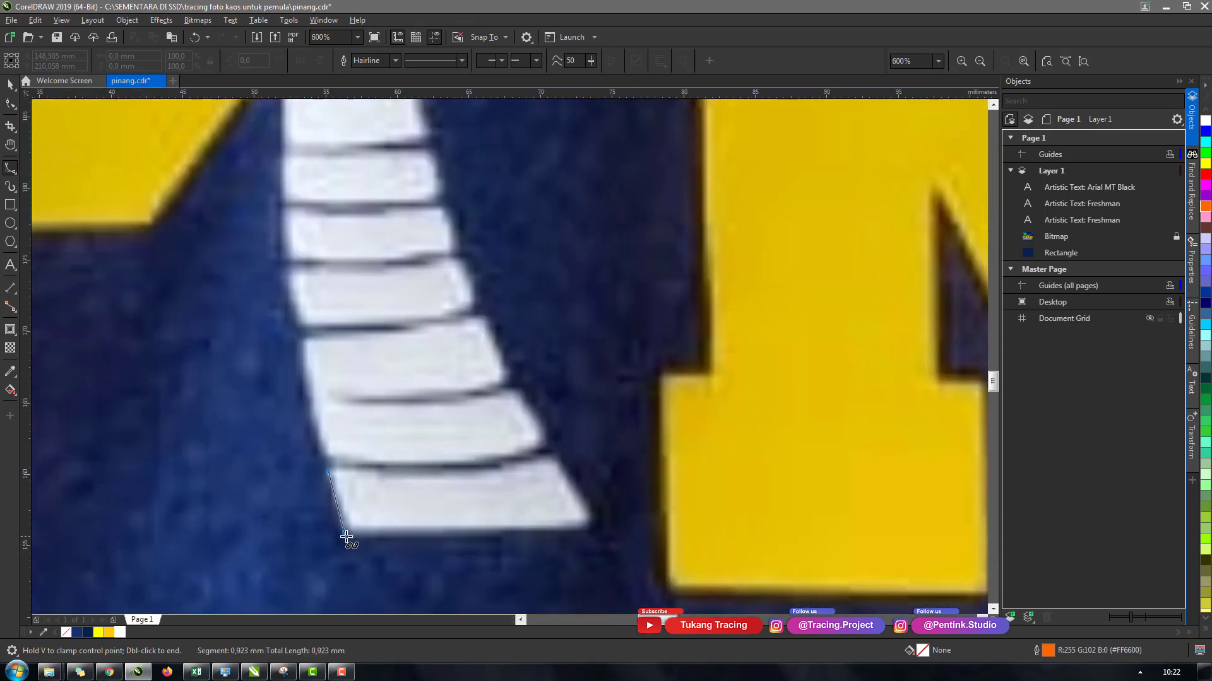
left_click(590, 522)
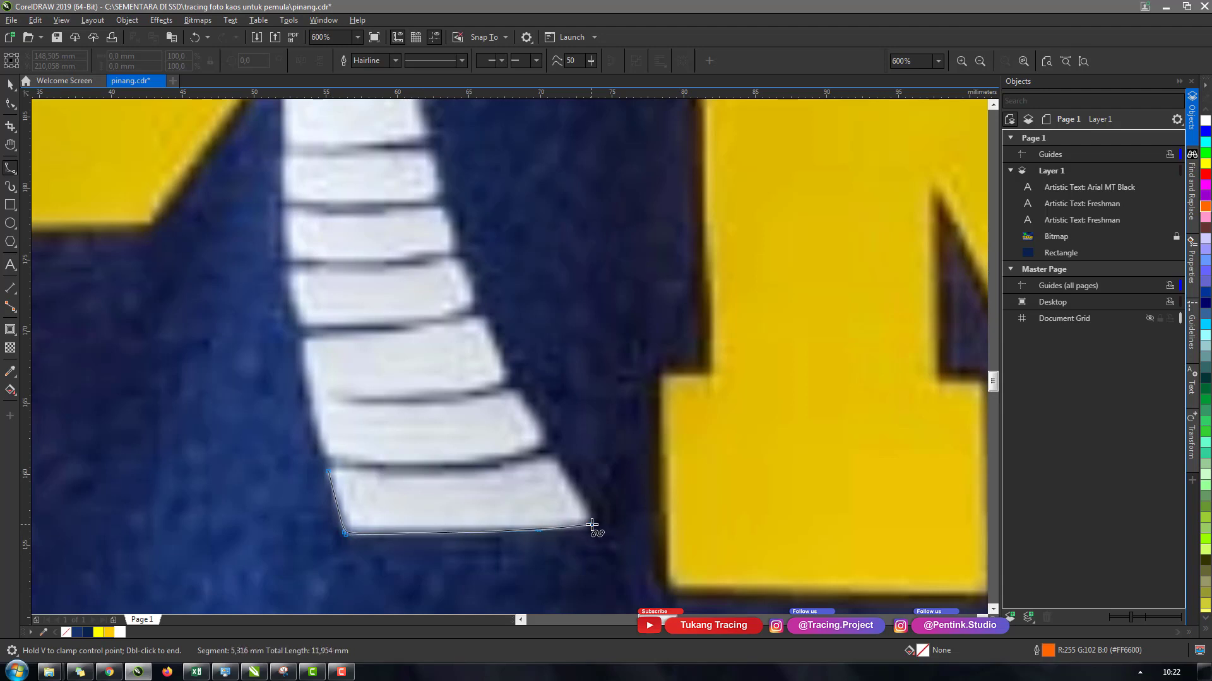
left_click(552, 458)
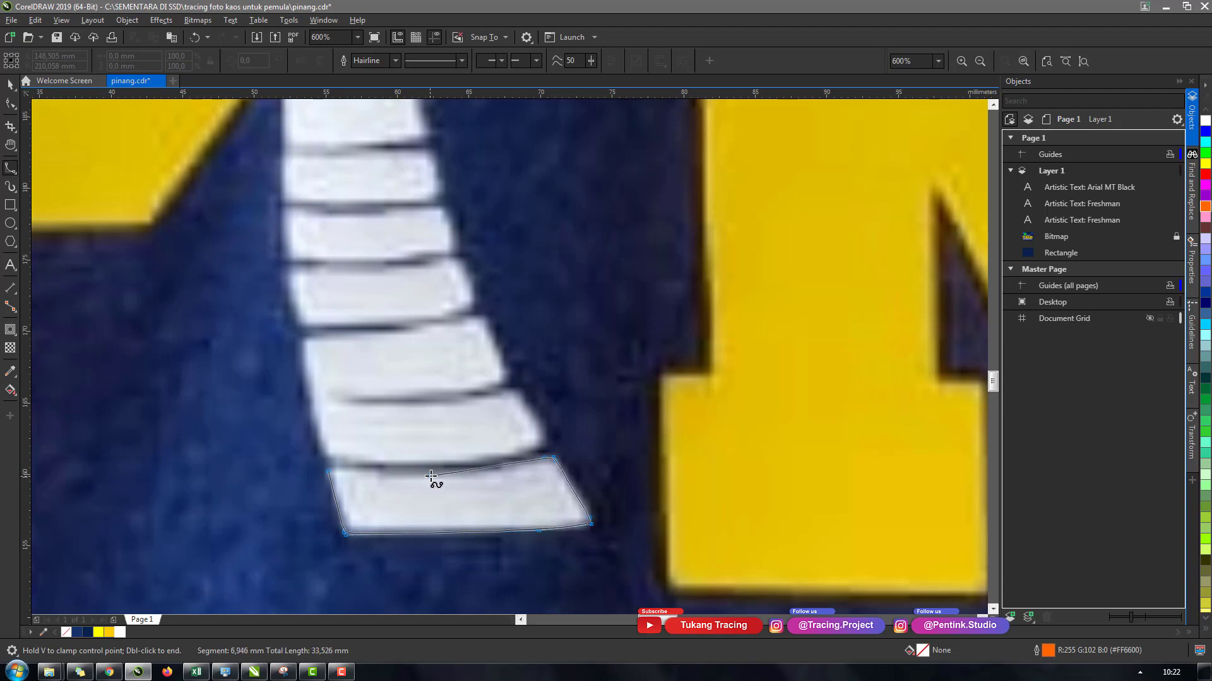
left_click(325, 472)
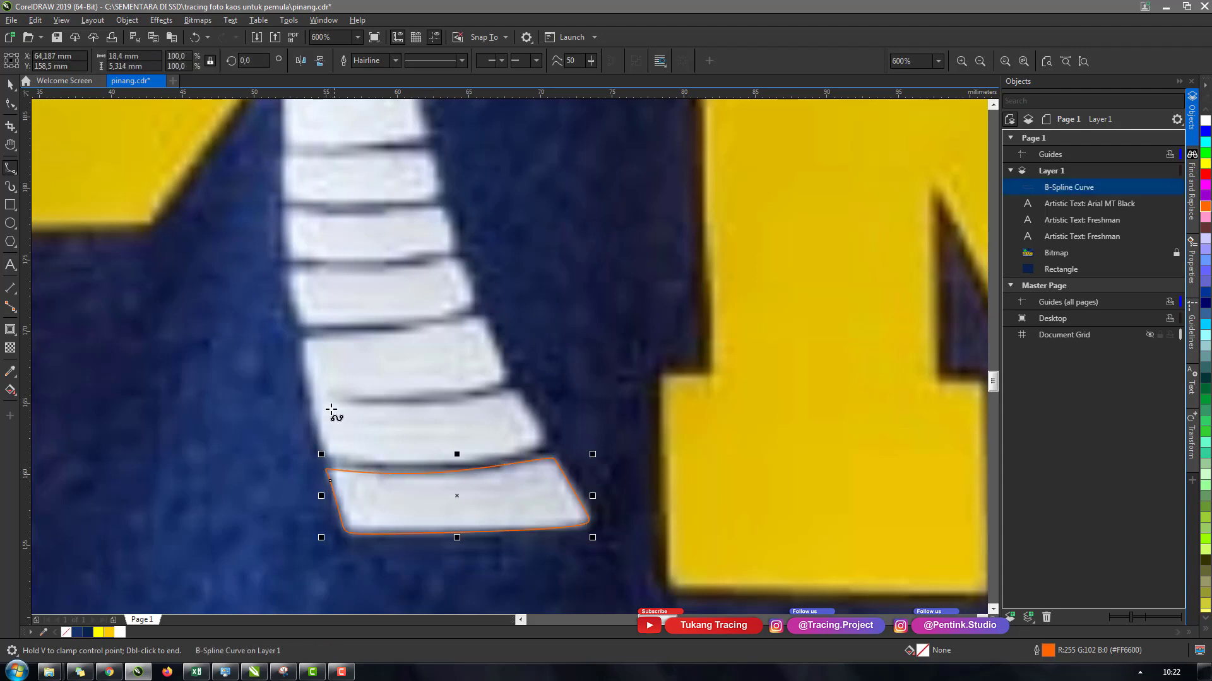
Trace the two joined trunk segments above the lowest one as a single closed B-spline about 17 by 10.1 mm, including the notch between them.
left_click(301, 342)
left_click(322, 456)
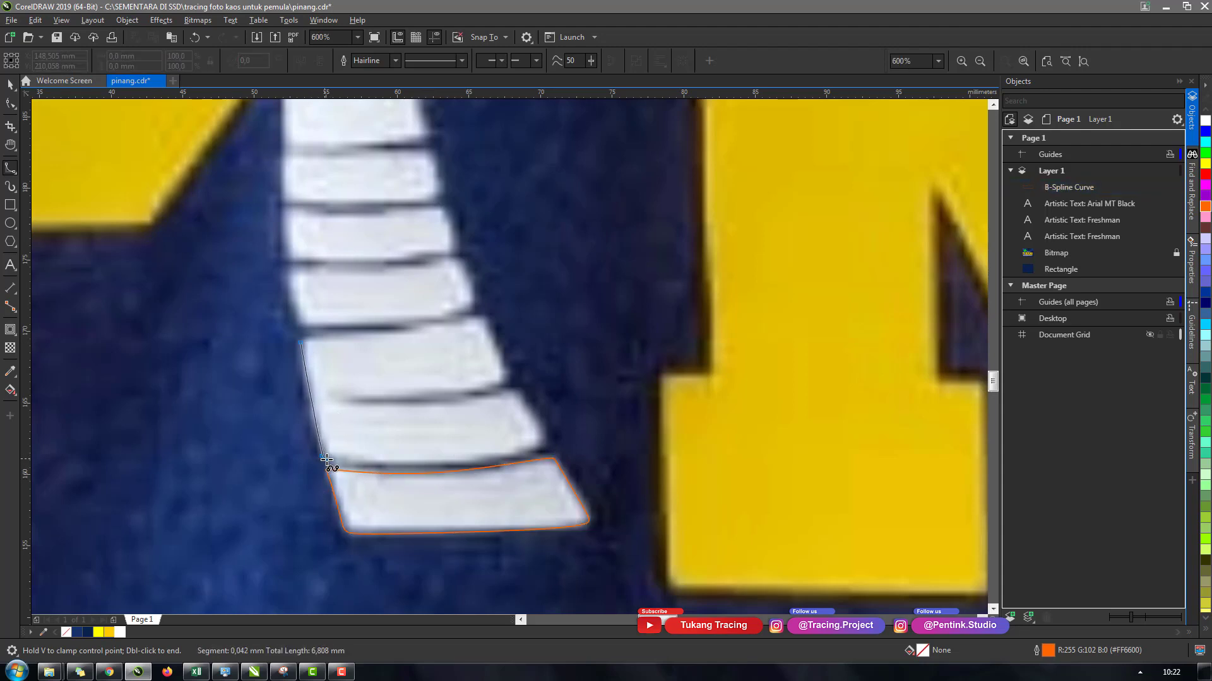
left_click(437, 467)
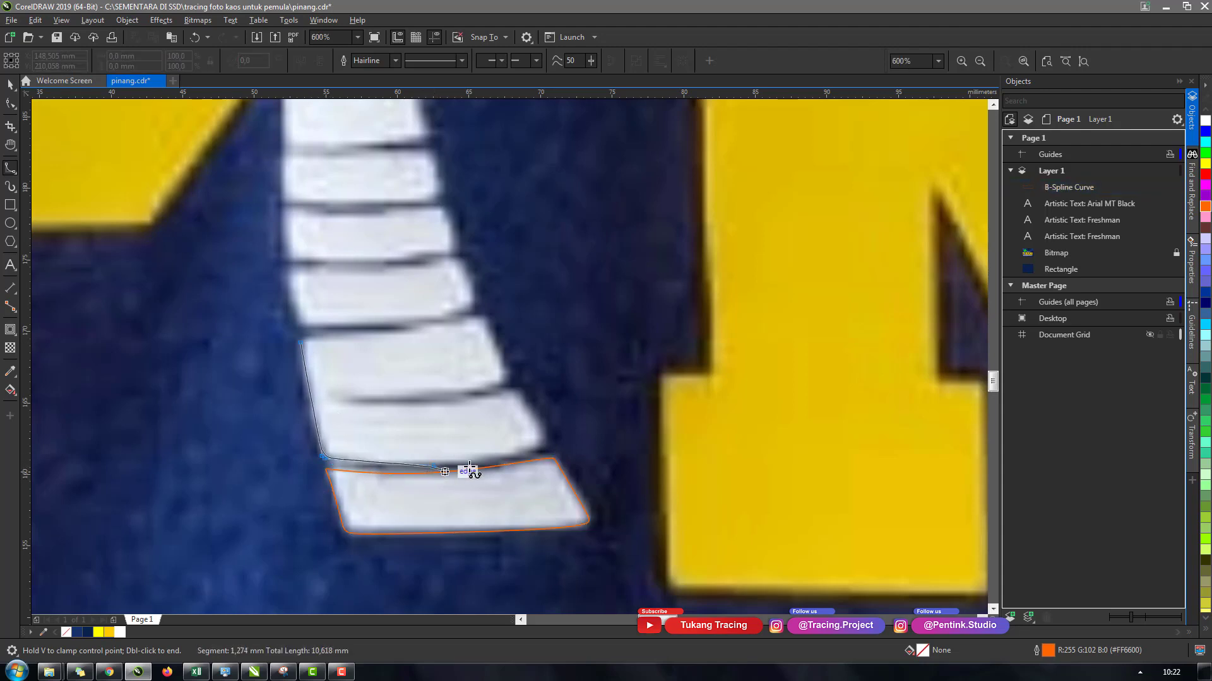
left_click(546, 444)
left_click(520, 392)
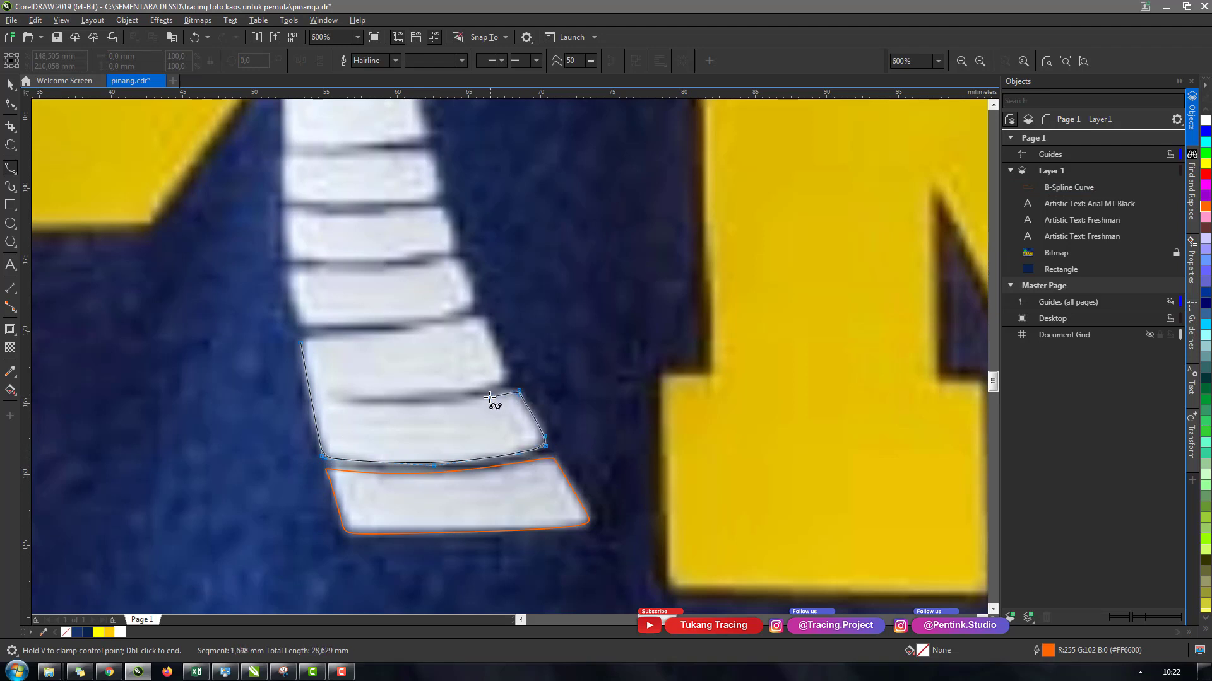
left_click(331, 396)
left_click(486, 388)
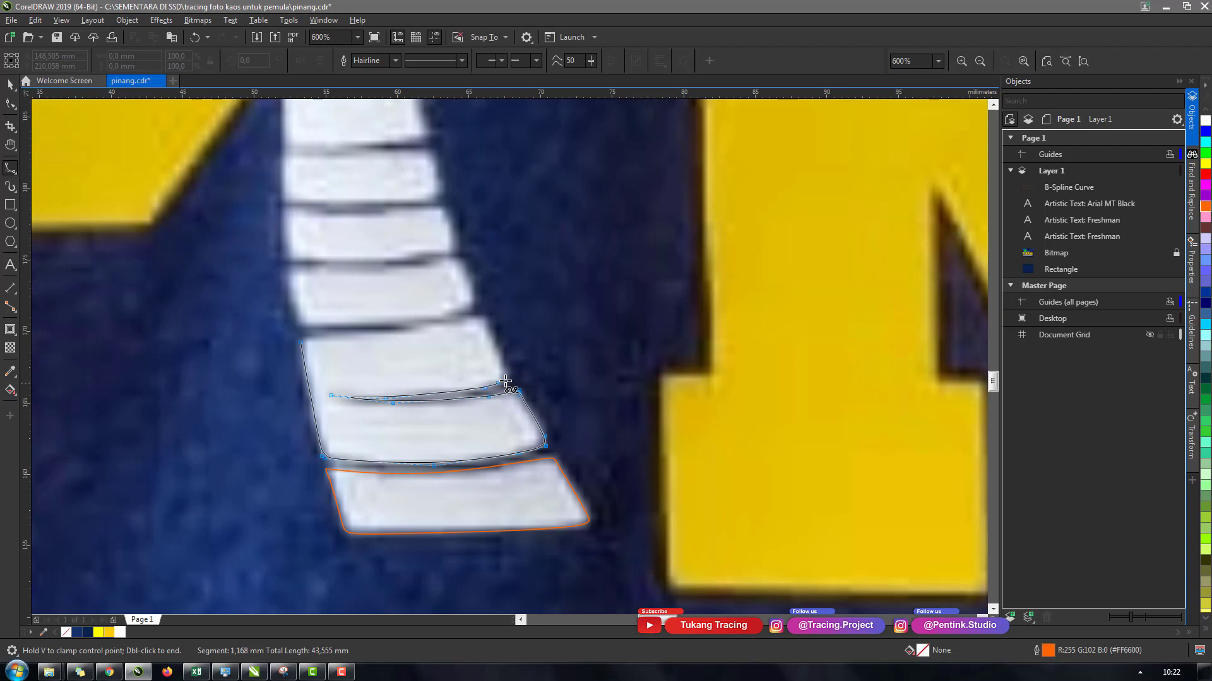
left_click(482, 319)
left_click(301, 342)
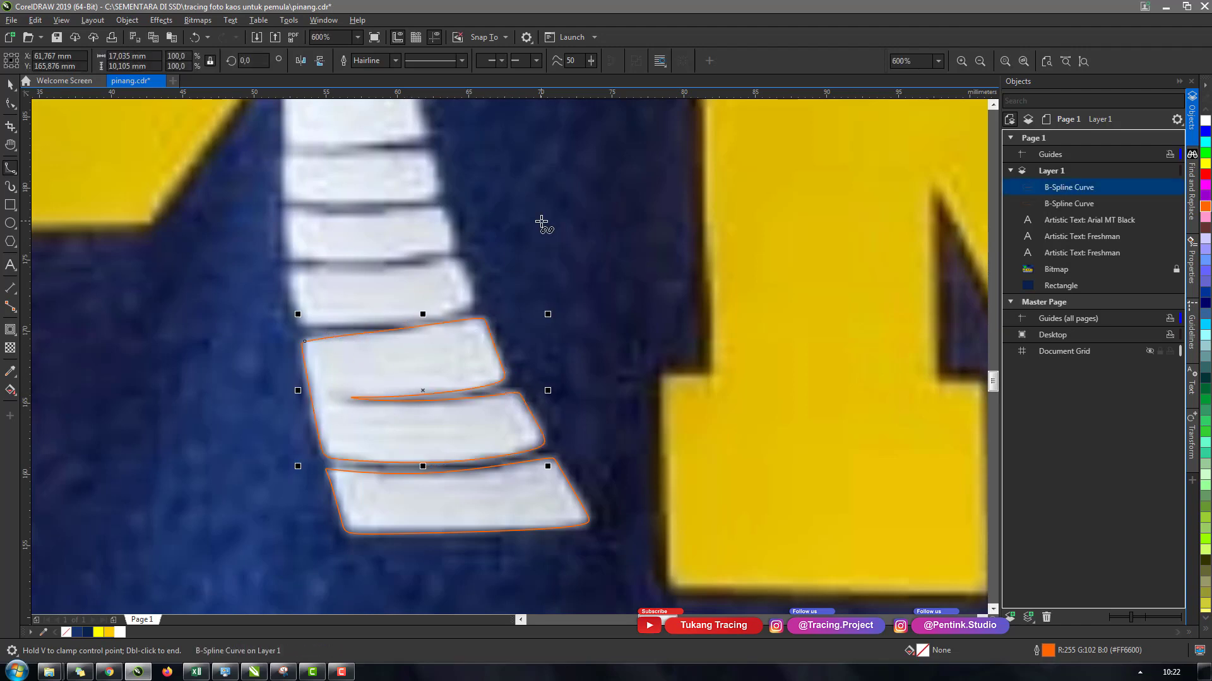
Reshape the upper edge of the two-segment outline by moving its closing control point along that edge, and clear the selection.
key("F10")
left_click_drag(302, 342, 420, 331)
key("space")
key("Escape")
Trace the trunk segment directly above the joined pair as a closed B-spline about 12.9 by 4.8 mm.
scroll(435, 298, "down", 5)
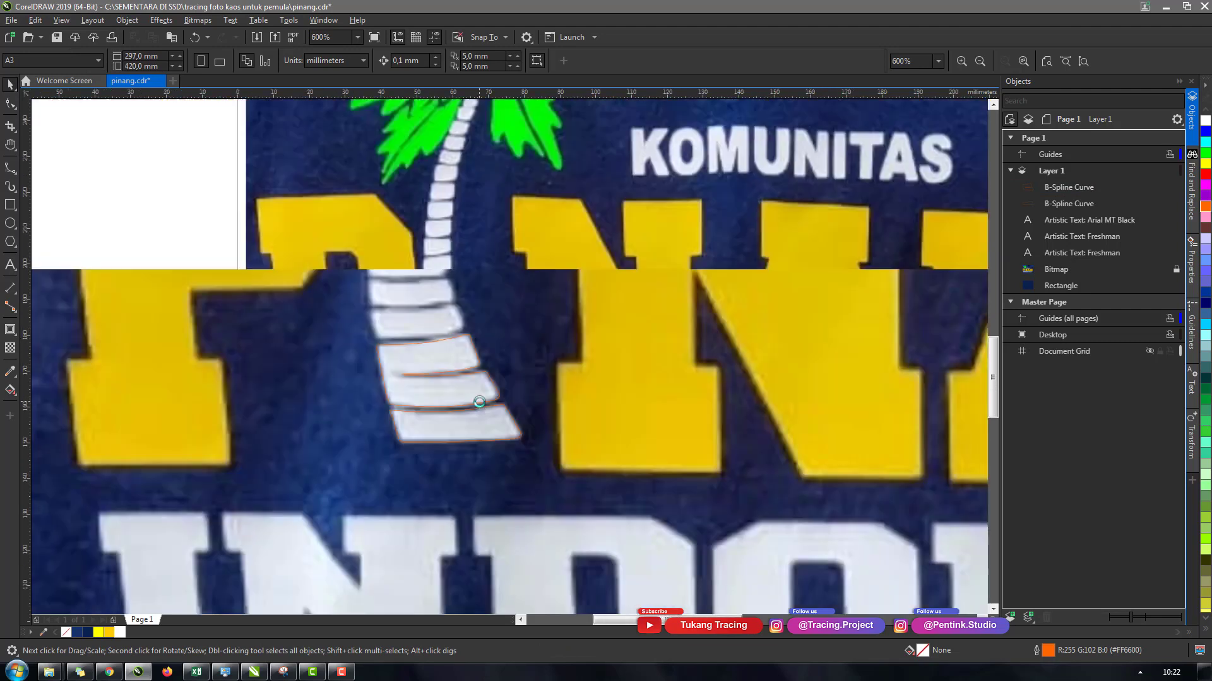
scroll(447, 378, "up", 5)
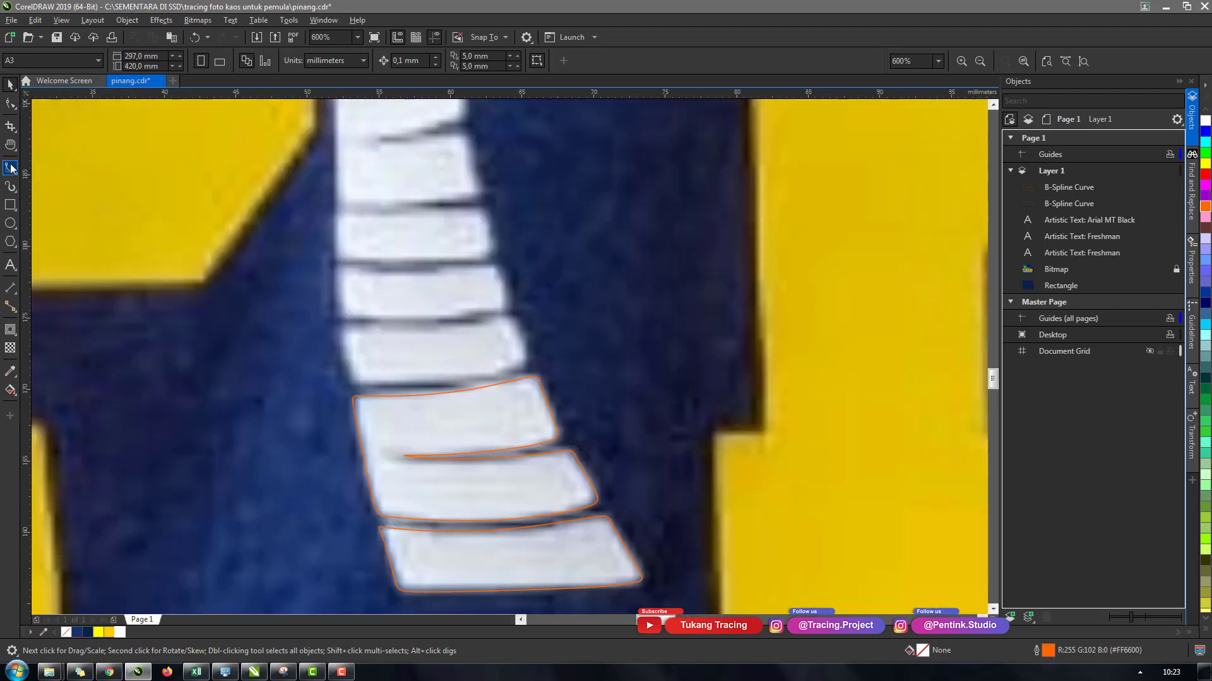
left_click(10, 168)
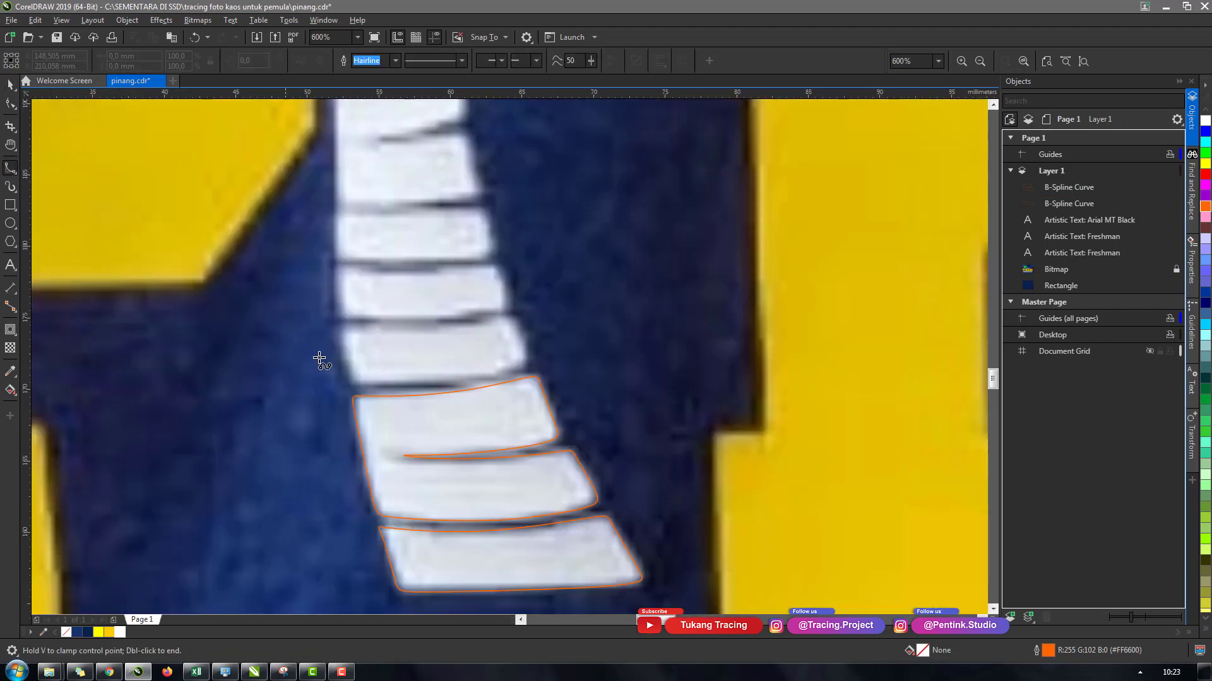
left_click(352, 386)
left_click(469, 381)
left_click(525, 365)
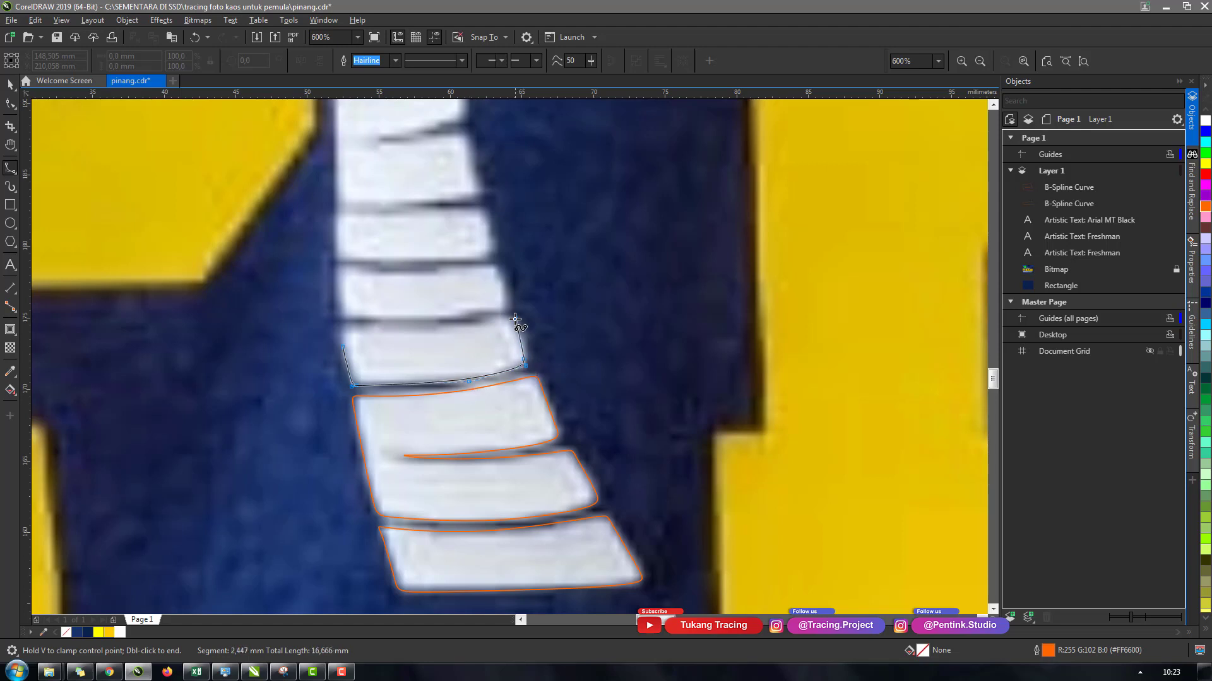
left_click(512, 317)
left_click(488, 320)
left_click(368, 329)
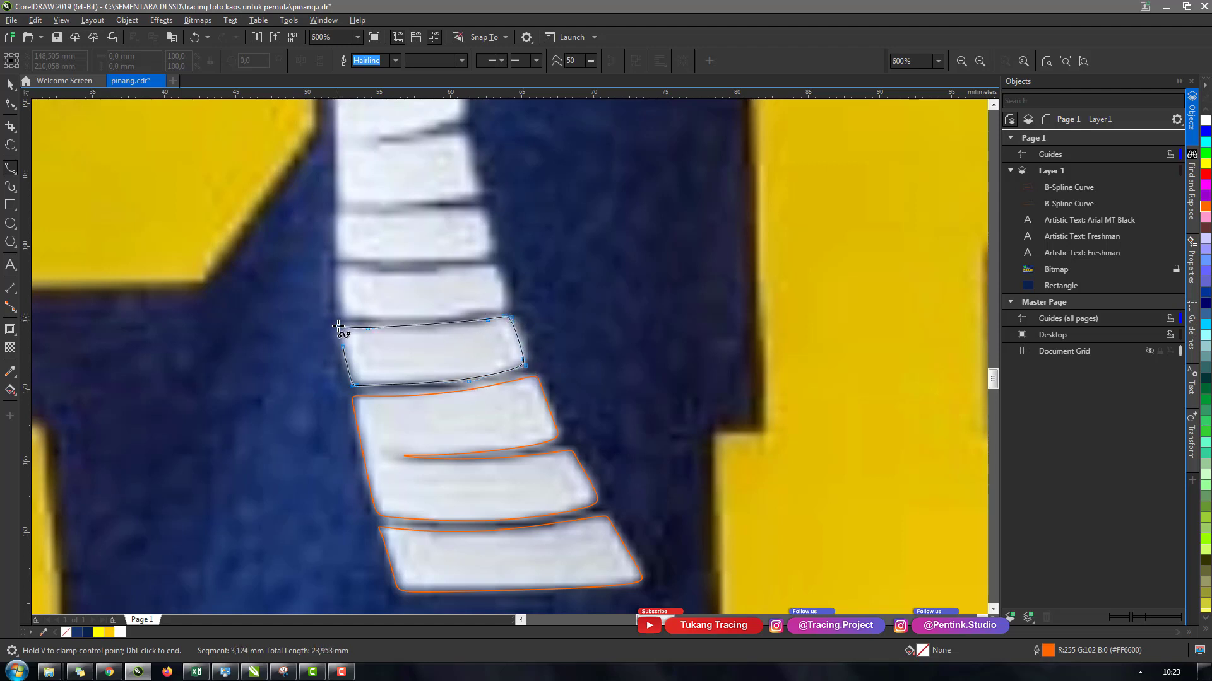
left_click(340, 327)
left_click(343, 348)
Trace the next trunk segment up as a closed B-spline outline about 11.7 by 3.7 mm.
scroll(431, 377, "down", 5)
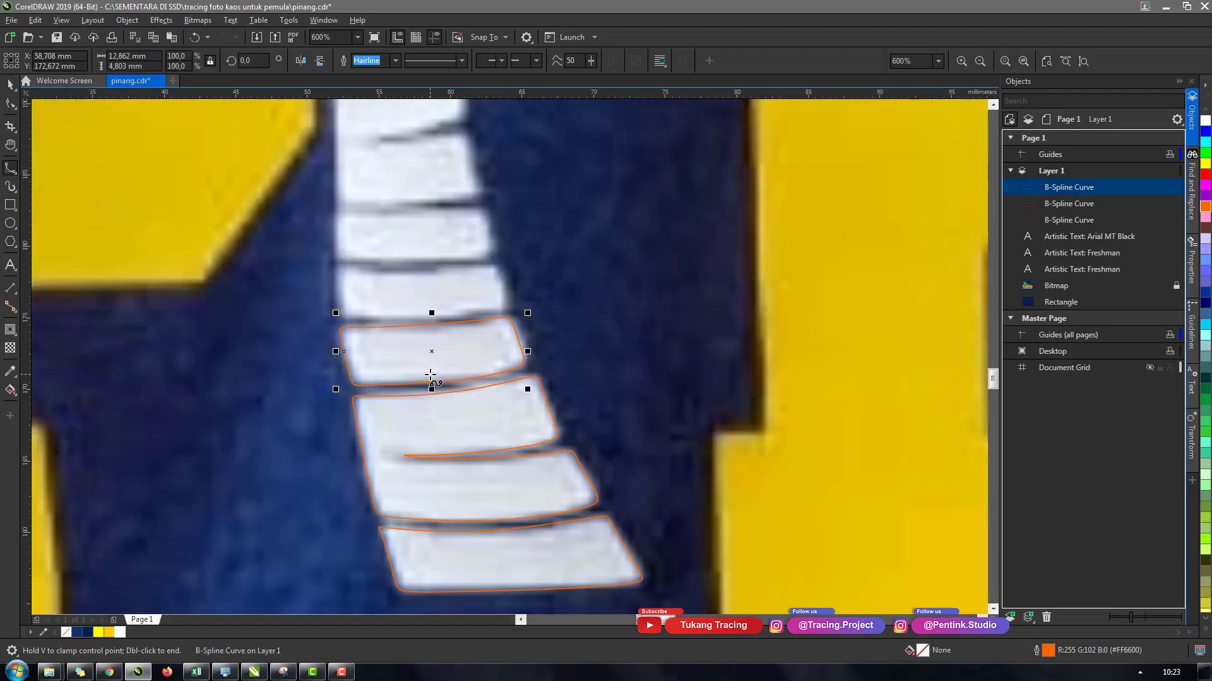
scroll(430, 388, "up", 5)
scroll(430, 389, "up", 2)
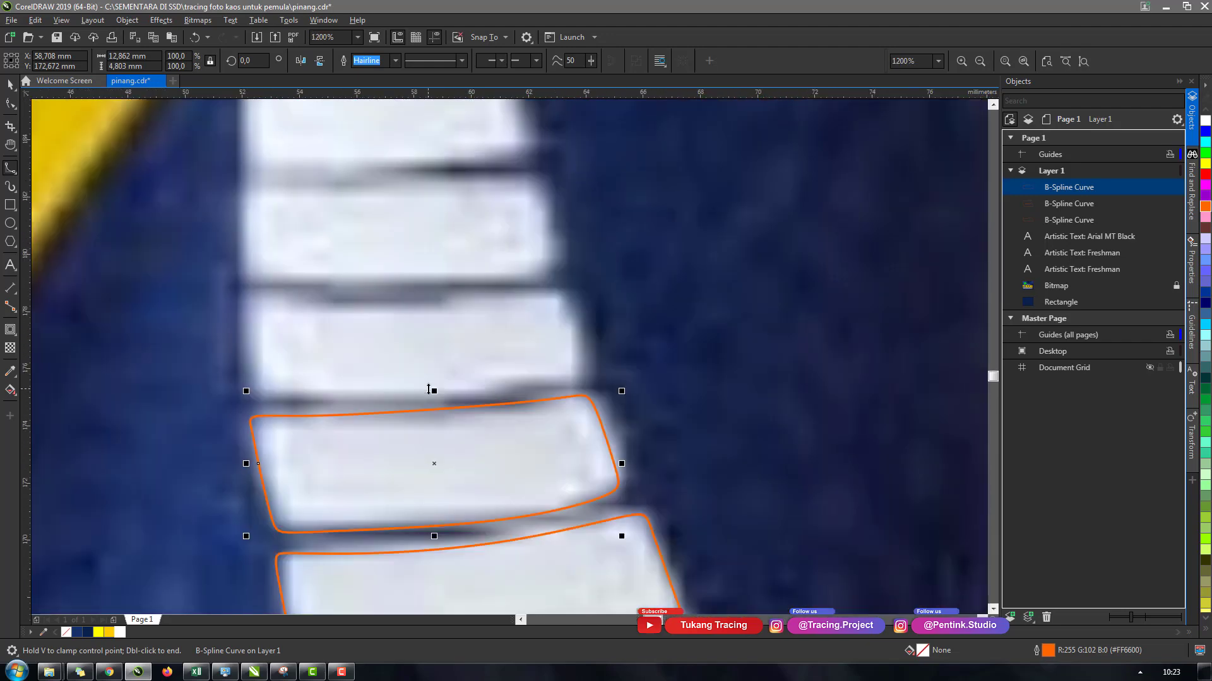
left_click(246, 306)
left_click(251, 397)
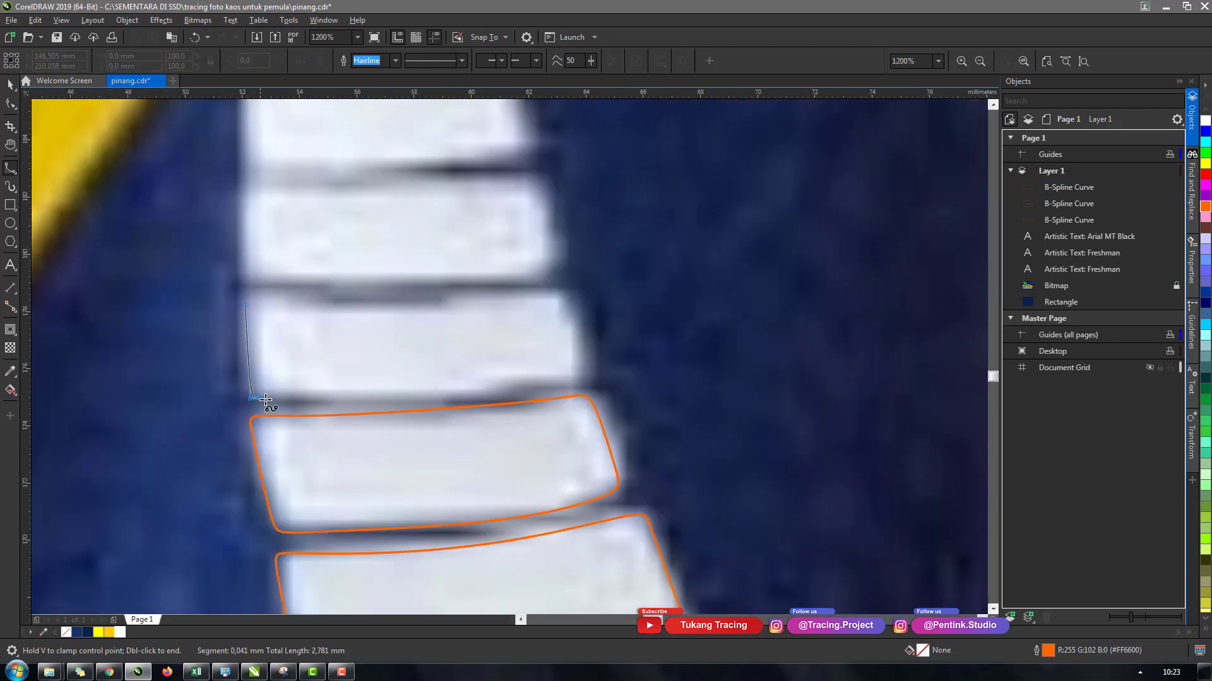
left_click(581, 379)
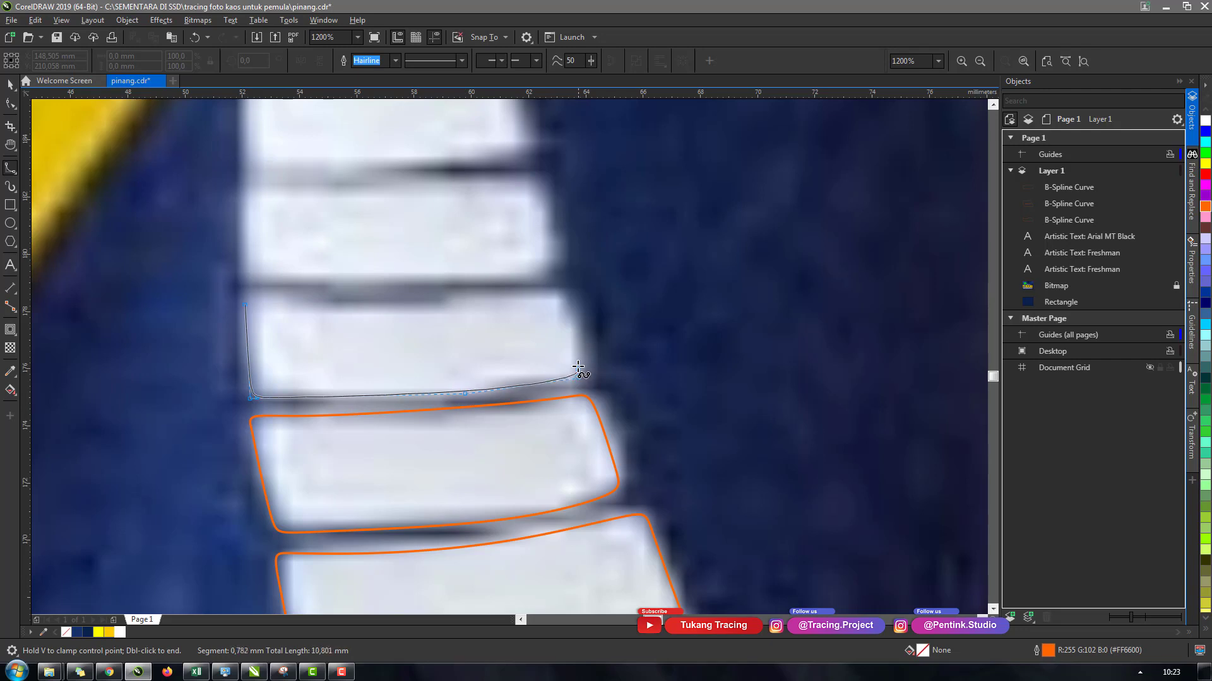
left_click(567, 291)
left_click(317, 302)
left_click(243, 307)
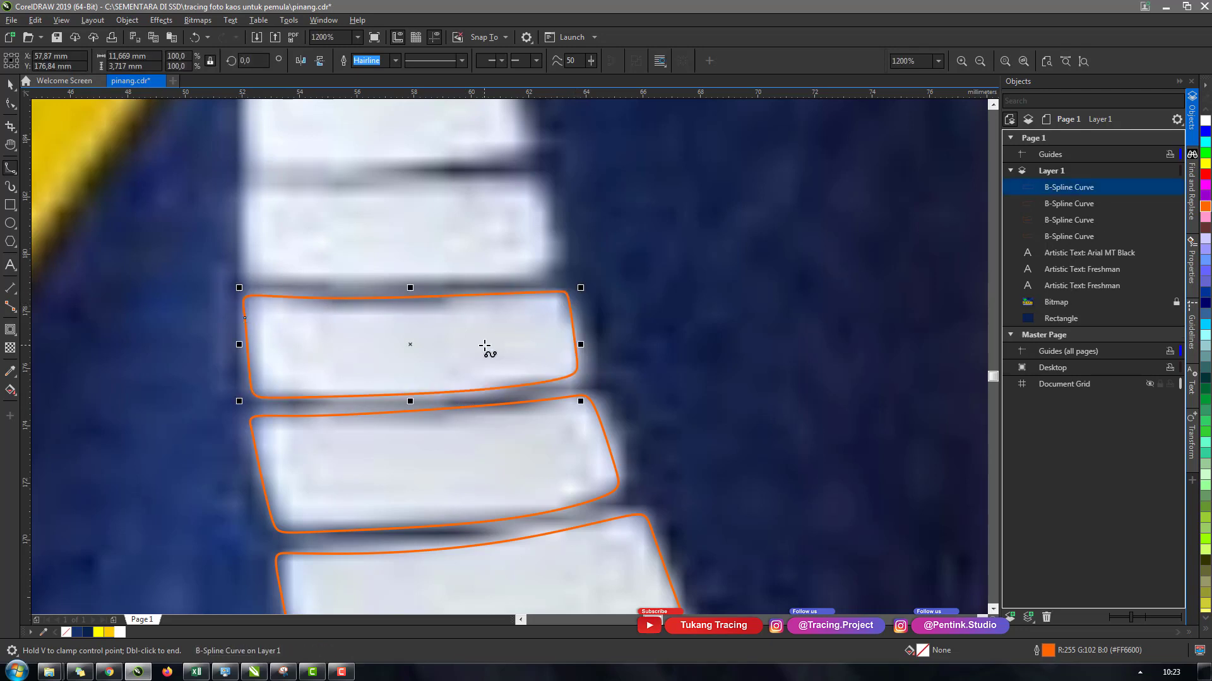
Draw a nearly horizontal straight sample line about 10.9 mm wide beside the trunk with the Pen tool, and display its nodes.
scroll(484, 349, "down", 3)
scroll(467, 289, "up", 3)
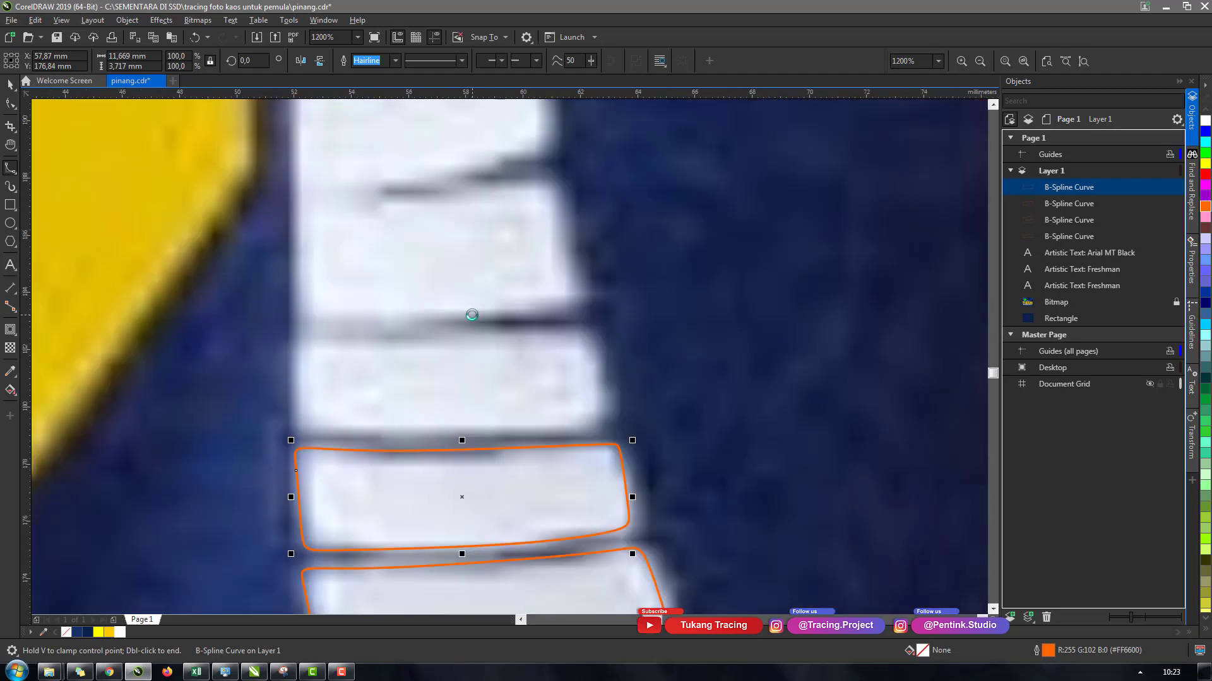
left_click(17, 179)
left_click(51, 234)
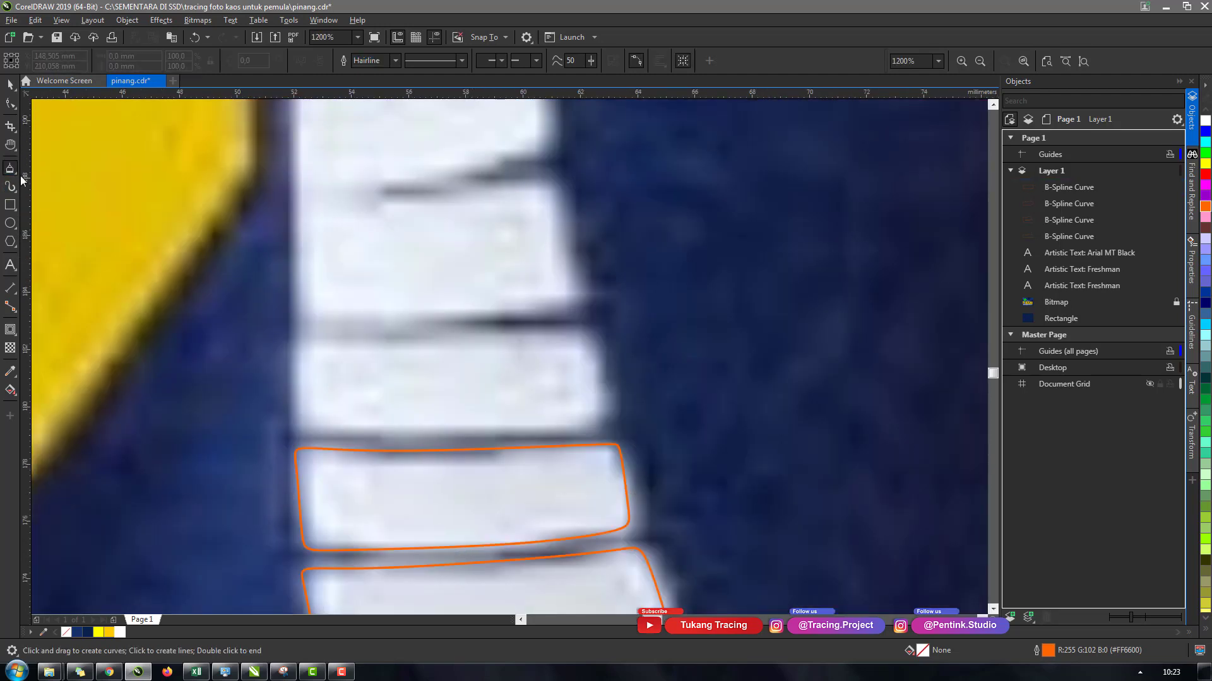
left_click(21, 180)
left_click(50, 210)
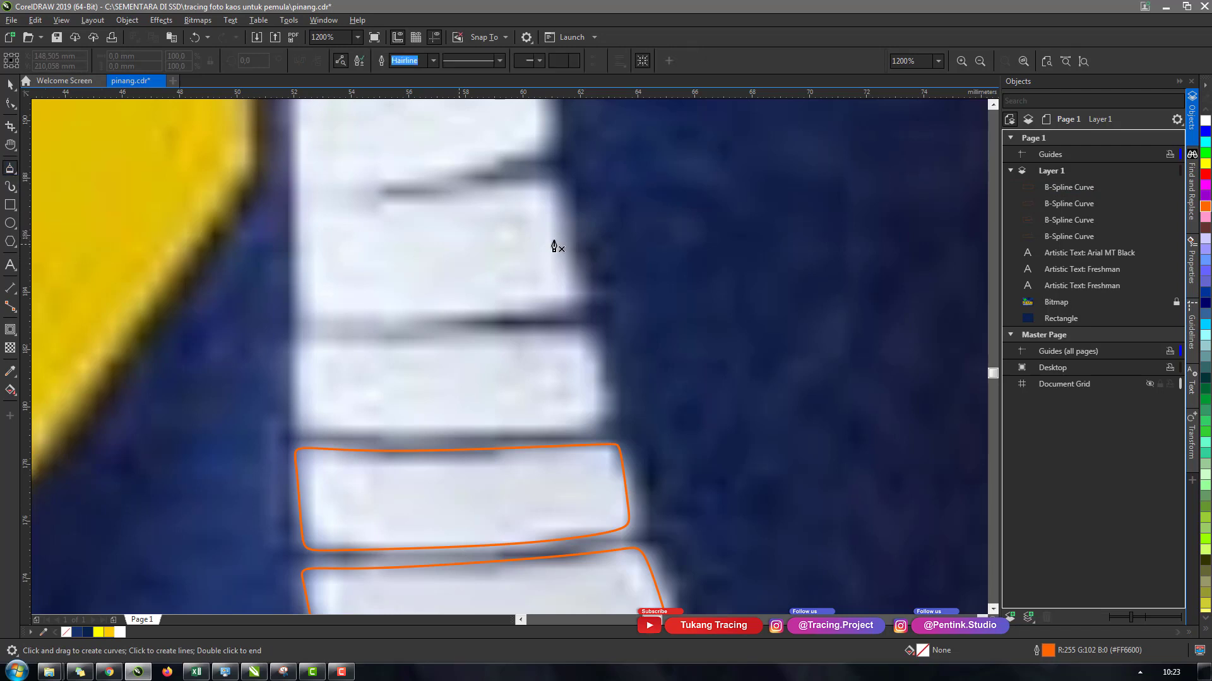
left_click(858, 242)
double_click(546, 264)
key("space")
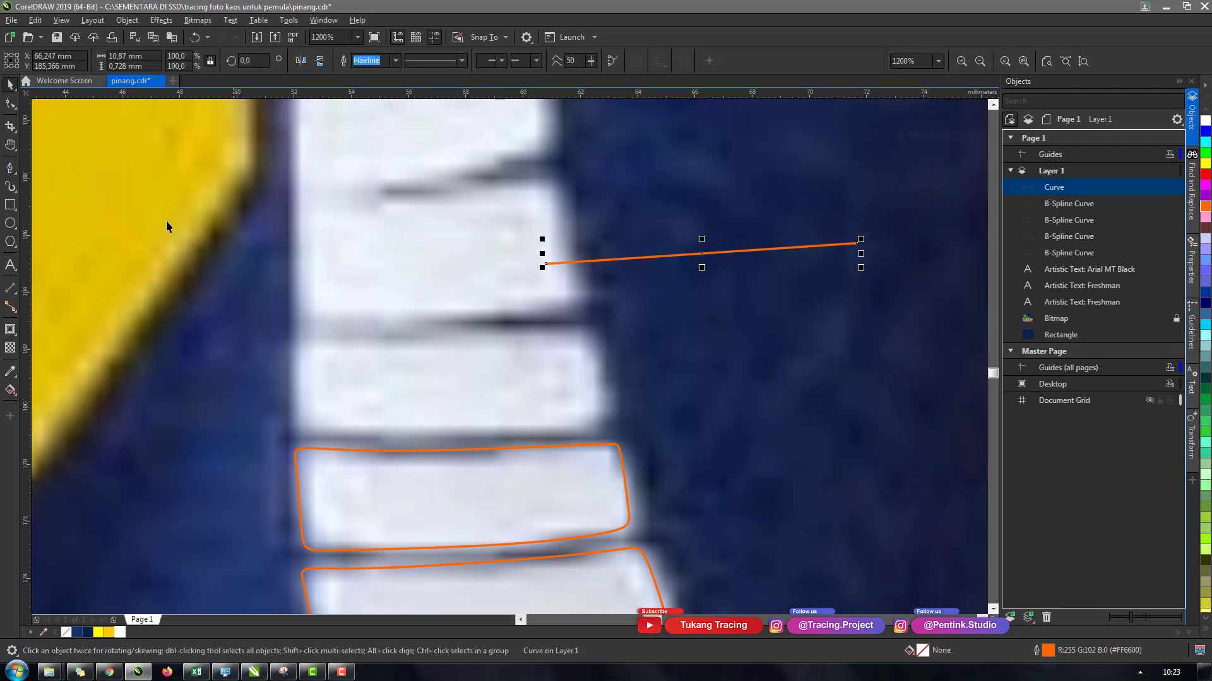
left_click(15, 108)
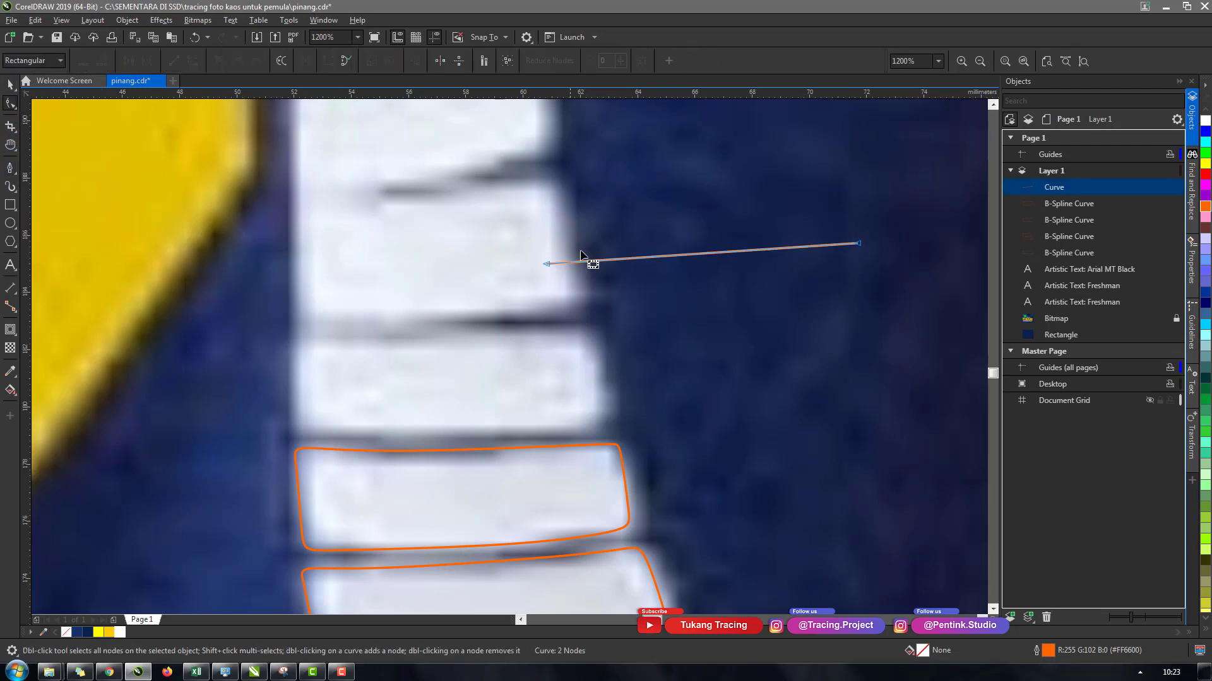
Draw a curved sample with the Pen tool below the straight line, and pull its end handle downward to bend the curve into a hook.
left_click(12, 174)
left_click(606, 353)
left_click_drag(760, 322, 871, 363)
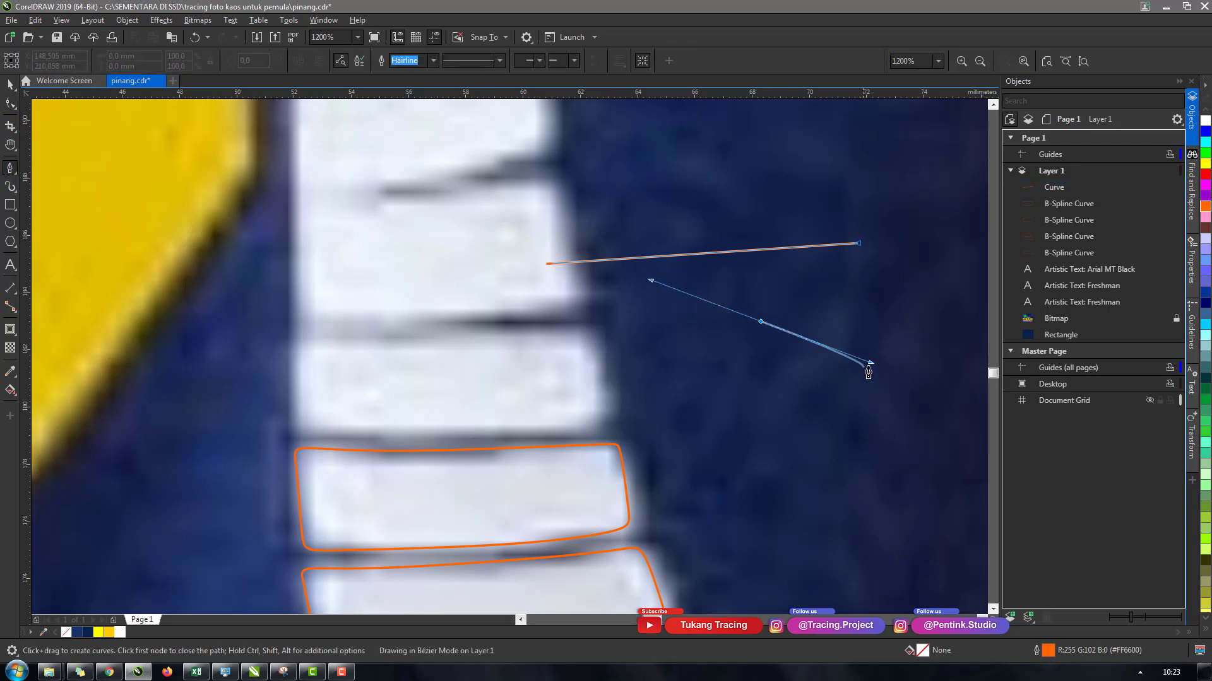
key("space")
key("F10")
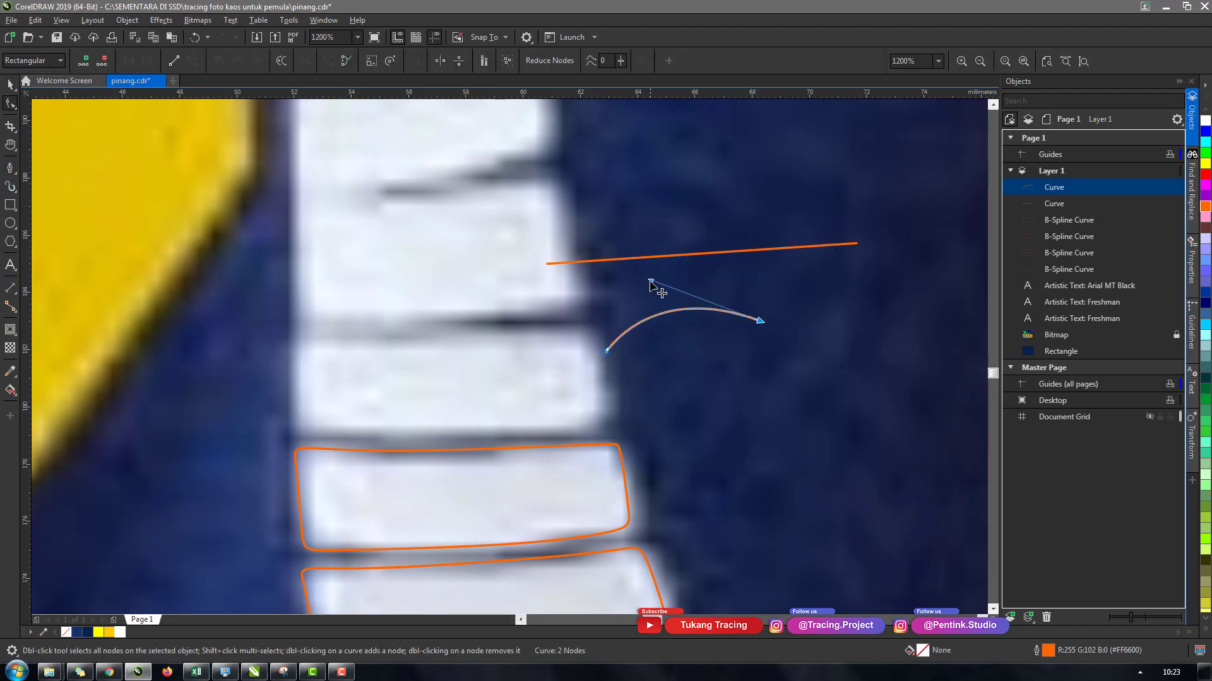
left_click_drag(649, 281, 731, 348)
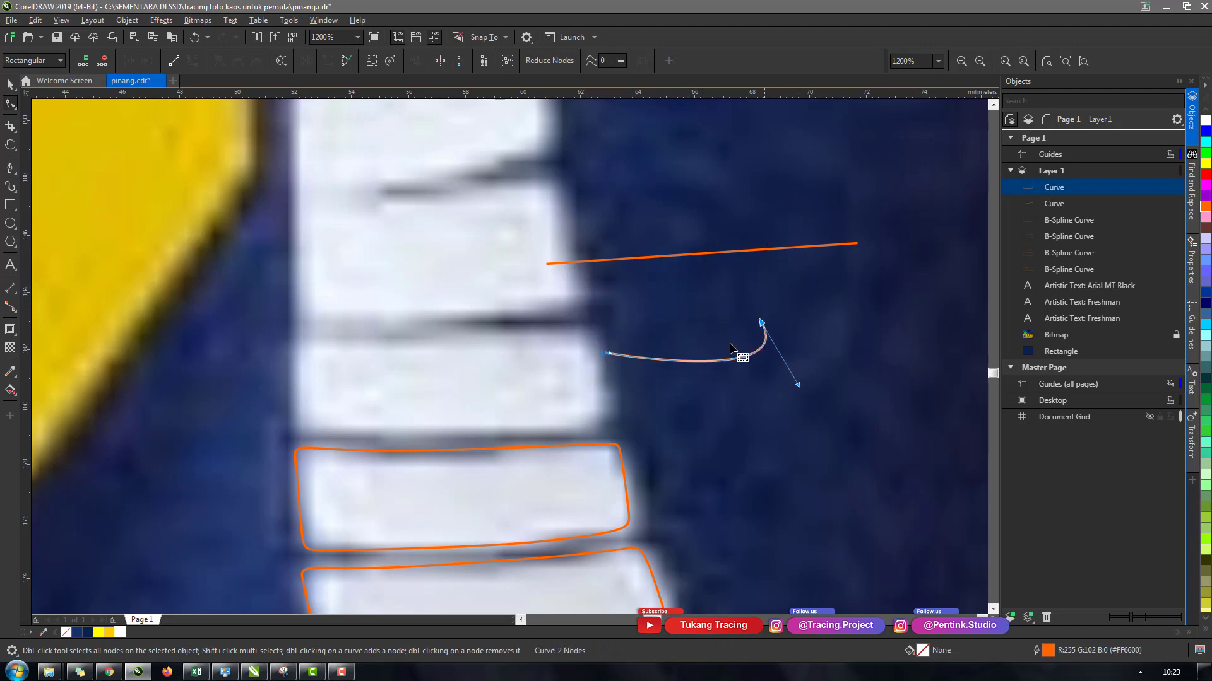
Draw a straight, slightly rising B-spline sample line about 7.4 mm wide below the hooked curve.
left_click(13, 170)
left_click(51, 218)
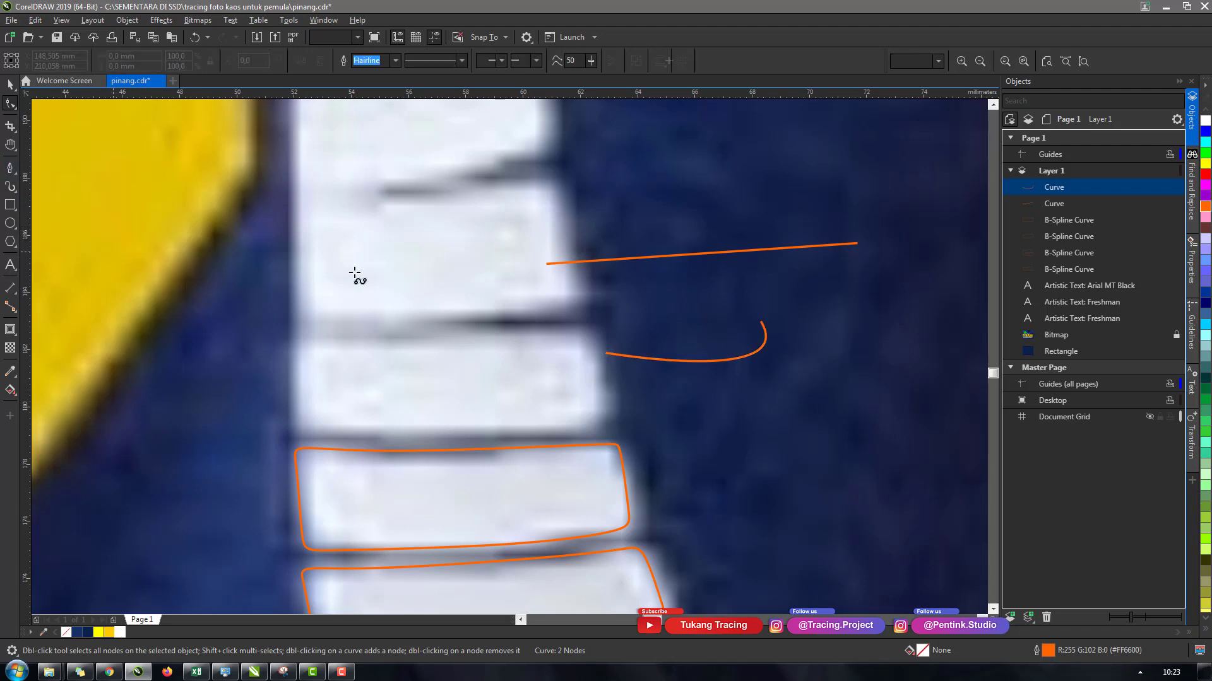
left_click(643, 400)
double_click(857, 364)
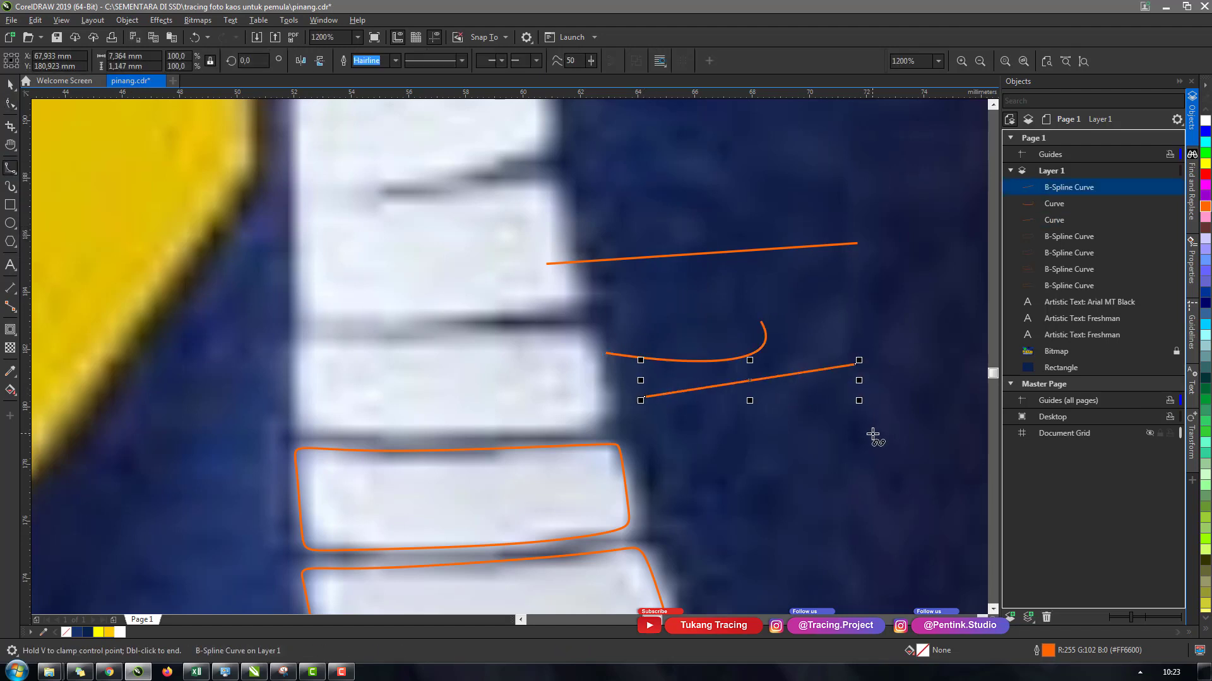
Draw an arched B-spline sample with three control points below the straight B-spline line, and display its control points.
left_click(733, 458)
left_click(801, 379)
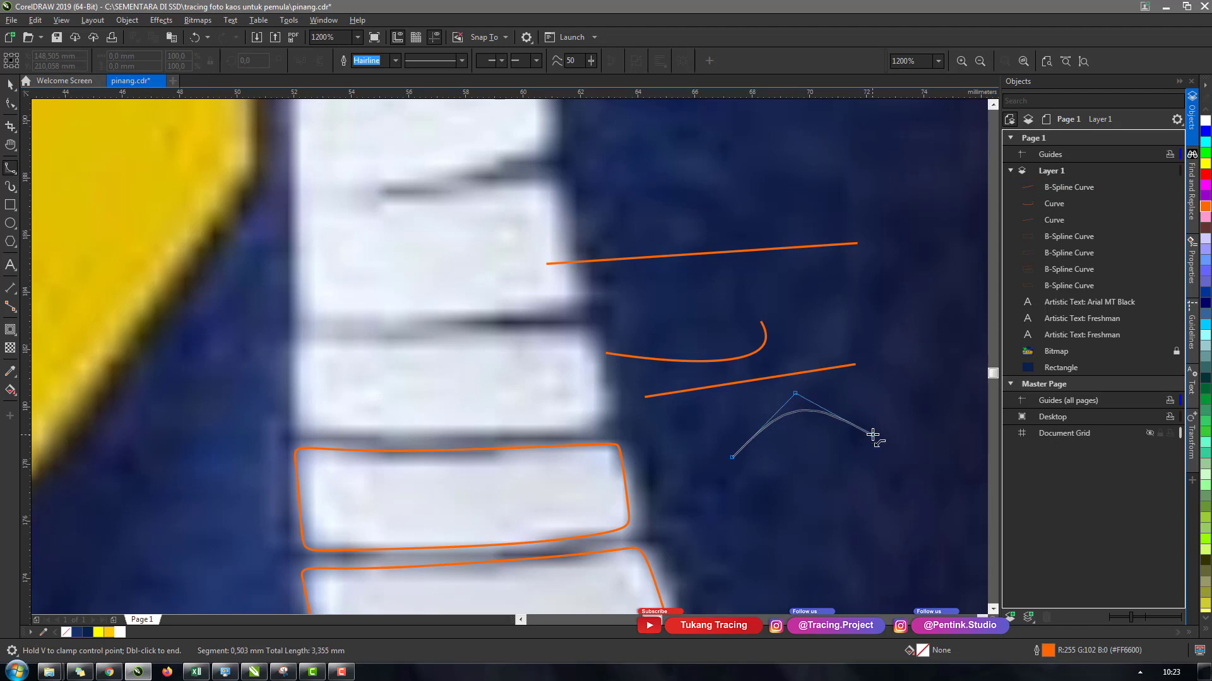
double_click(875, 434)
key("F10")
key("space")
key("F10")
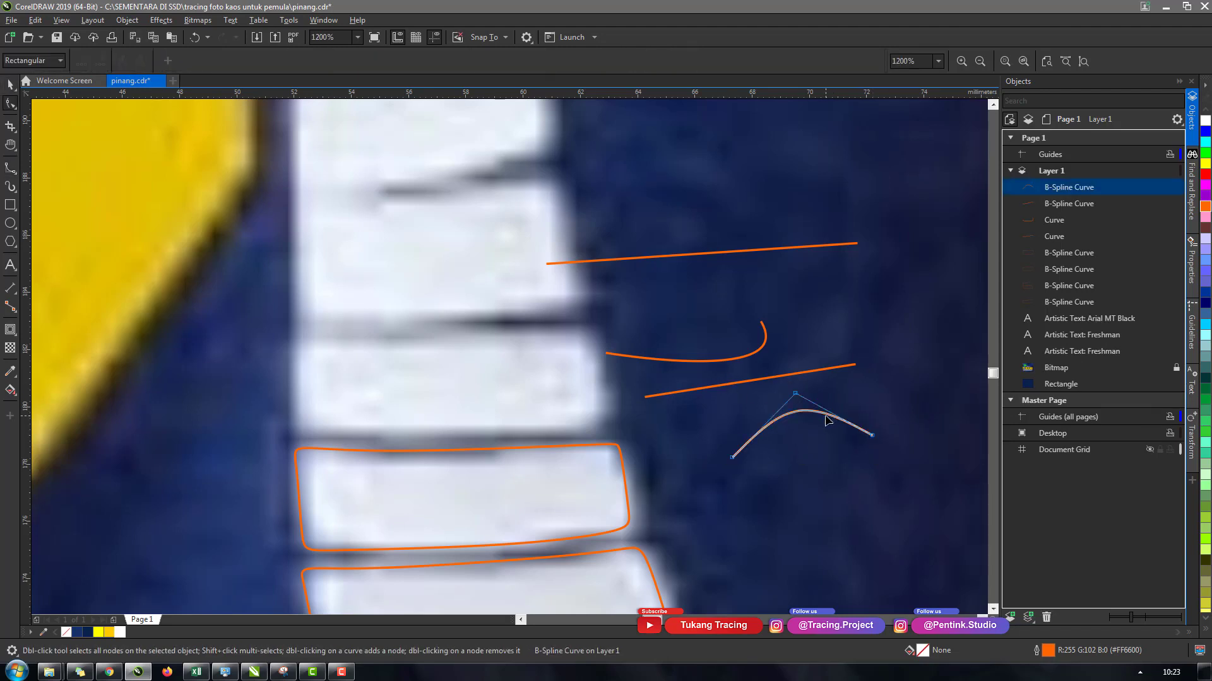
Inspect the nodes of the straight B-spline line and the handles of the hooked Pen curve for comparison.
left_click(818, 374)
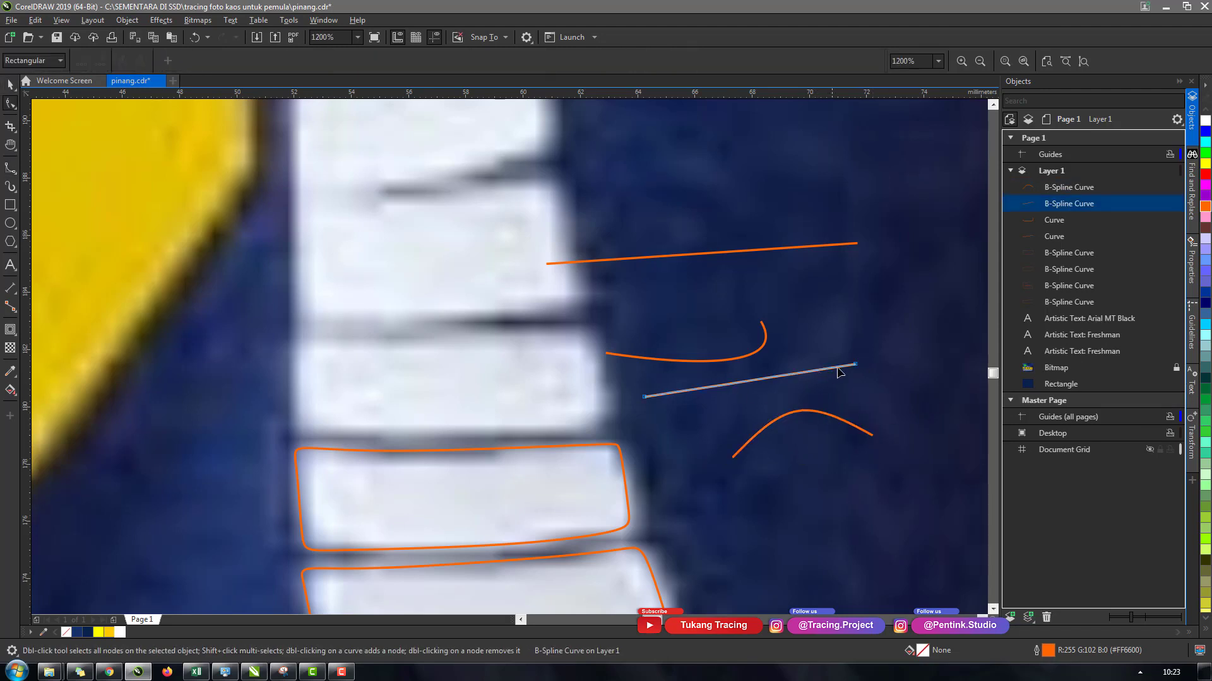
left_click(772, 345)
left_click(773, 345)
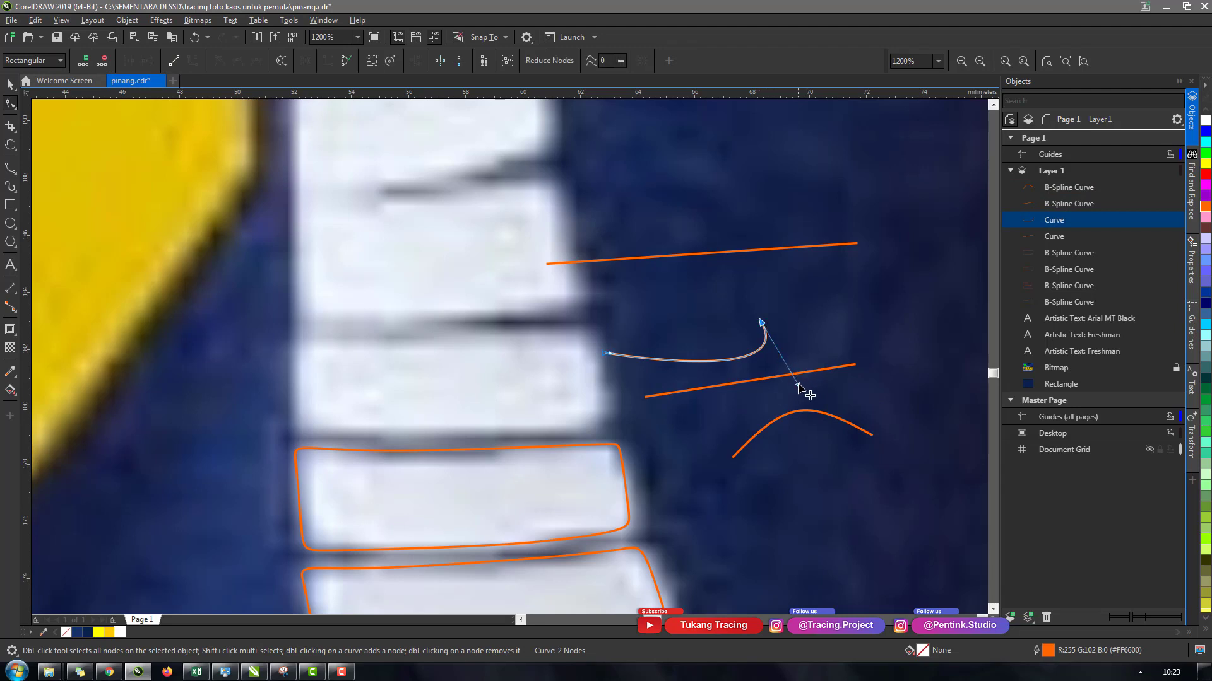
Reshape the hooked Pen curve with its end handle and the arched B-spline sample with its middle control point to compare how they bend.
left_click_drag(798, 386, 810, 403)
left_click(803, 419)
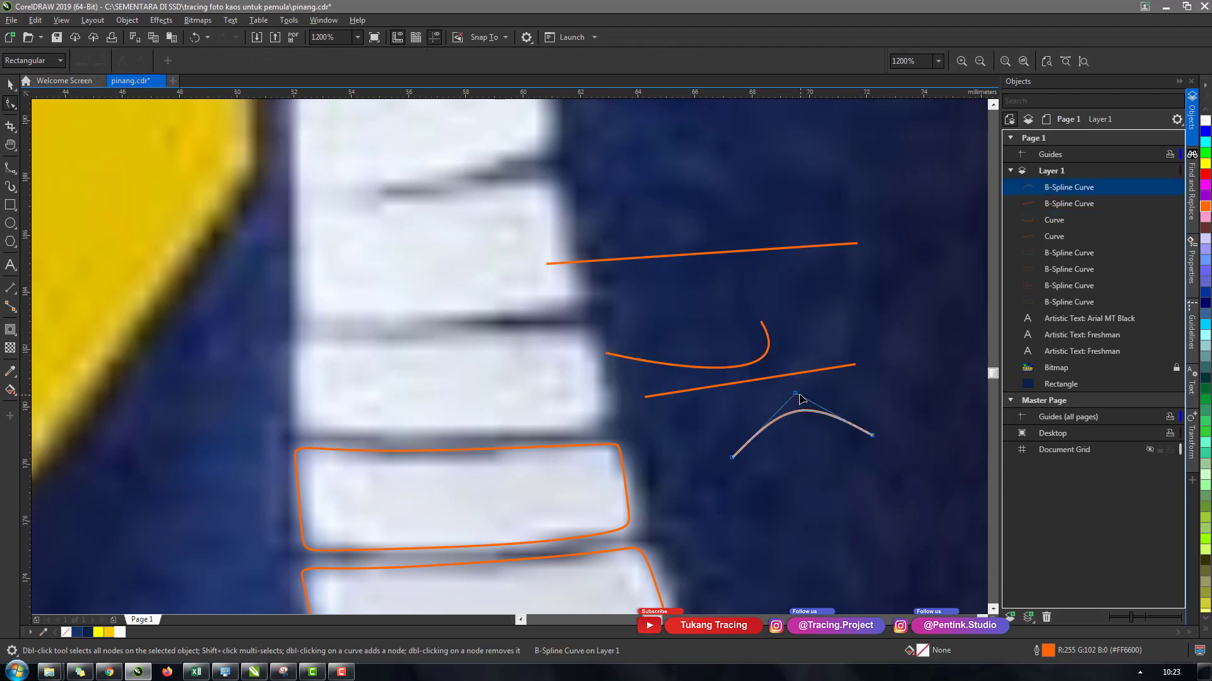
mouse_move(796, 394)
left_mouse_down()
mouse_move(763, 372)
mouse_move(784, 406)
left_mouse_up()
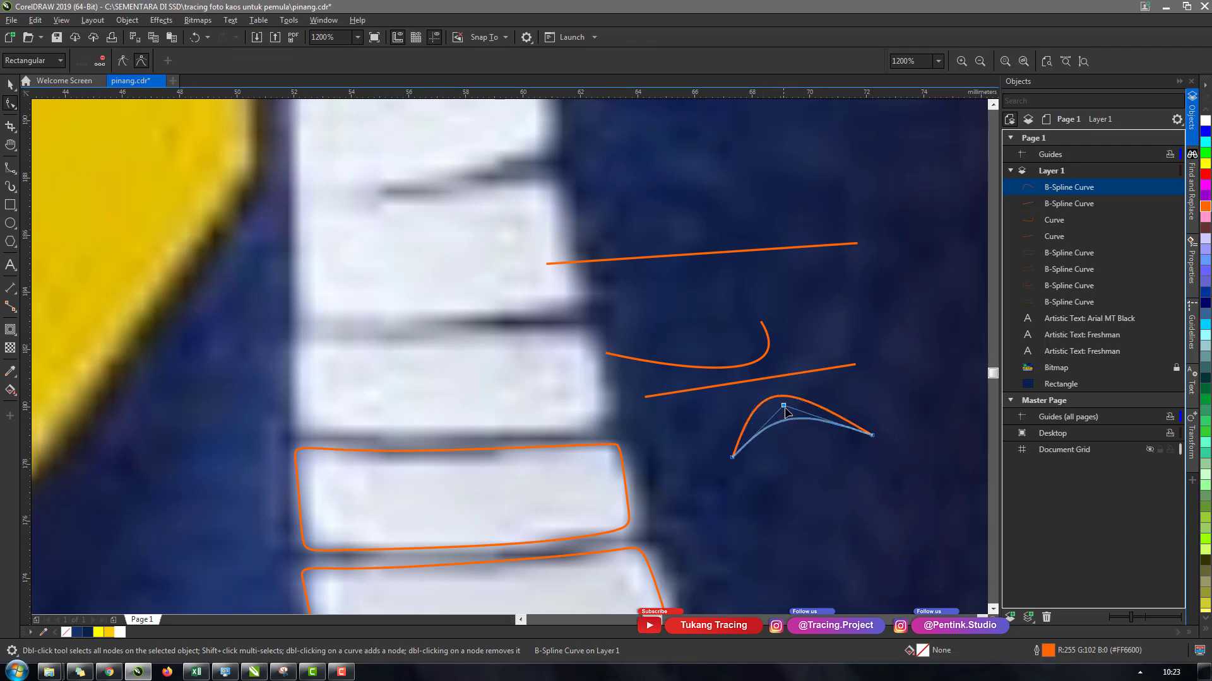
left_click(785, 410)
left_click(762, 324)
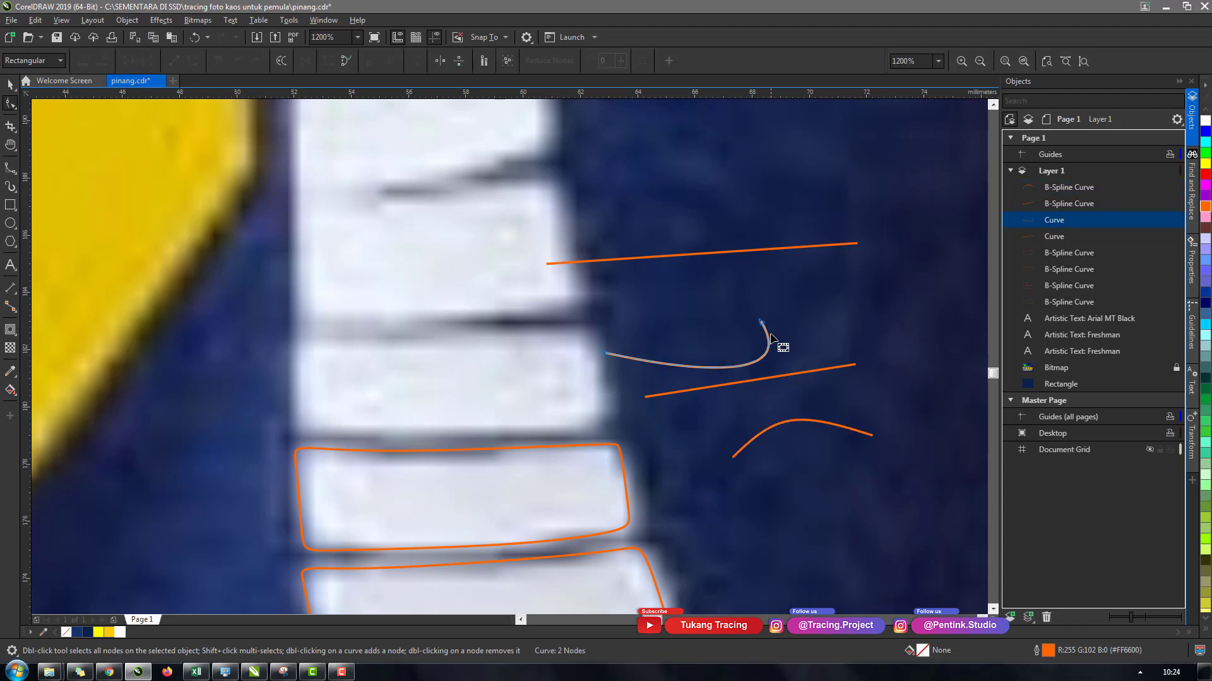
left_click_drag(810, 402, 742, 404)
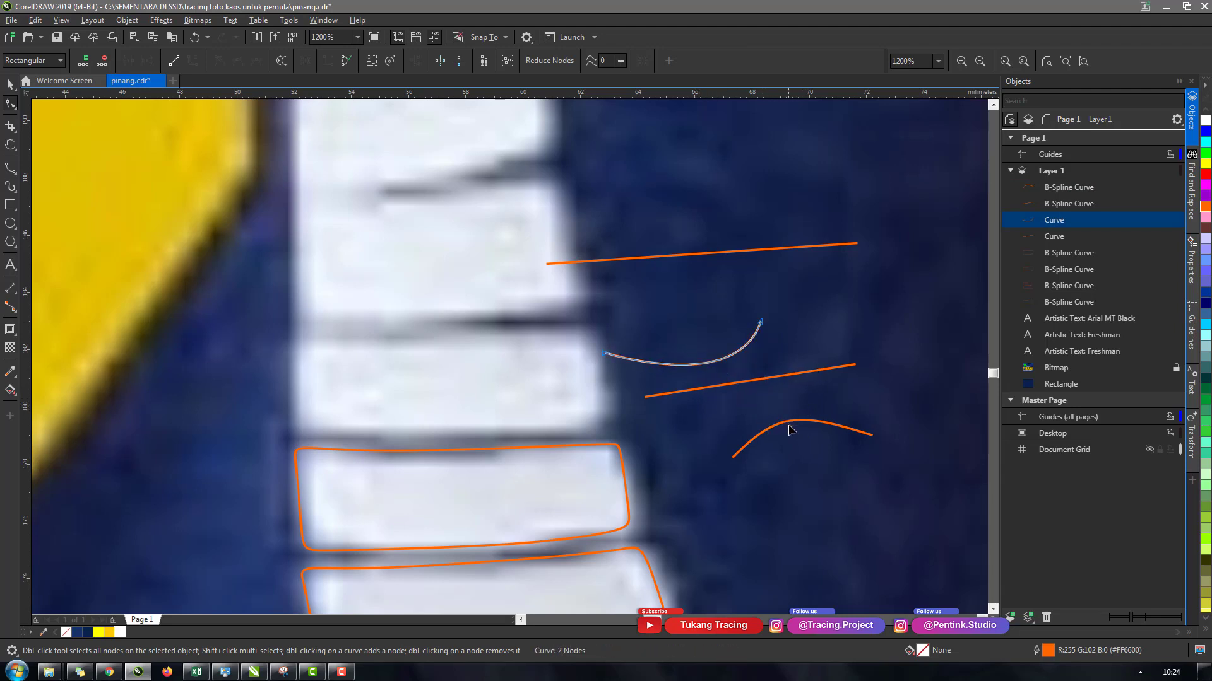
left_click(787, 422)
left_click_drag(827, 398, 813, 482)
Delete the four sample curves beside the trunk: the arched and straight B-splines, the Pen curve and the long straight line.
key("Delete")
left_click(744, 384)
key("Delete")
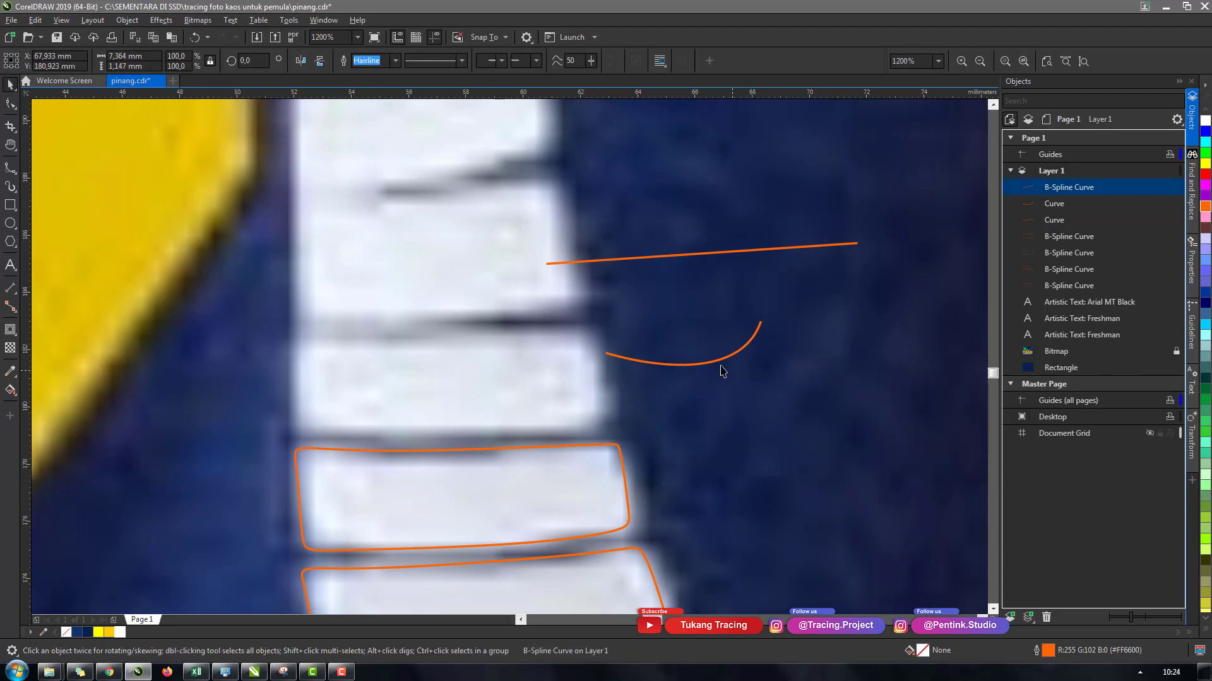
left_click(718, 357)
key("Delete")
left_click(663, 258)
key("Delete")
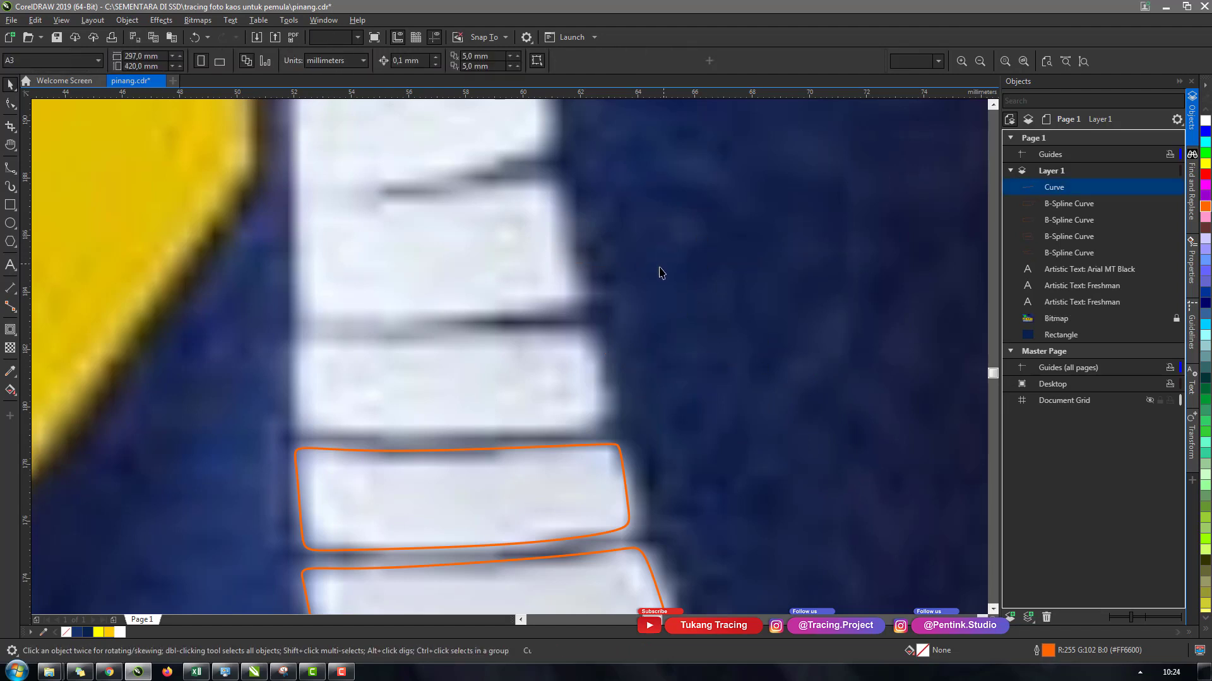
Draw a curved Bézier sample about 7.8 mm wide and 5 mm tall beside the trunk, and delete it.
left_click(10, 169)
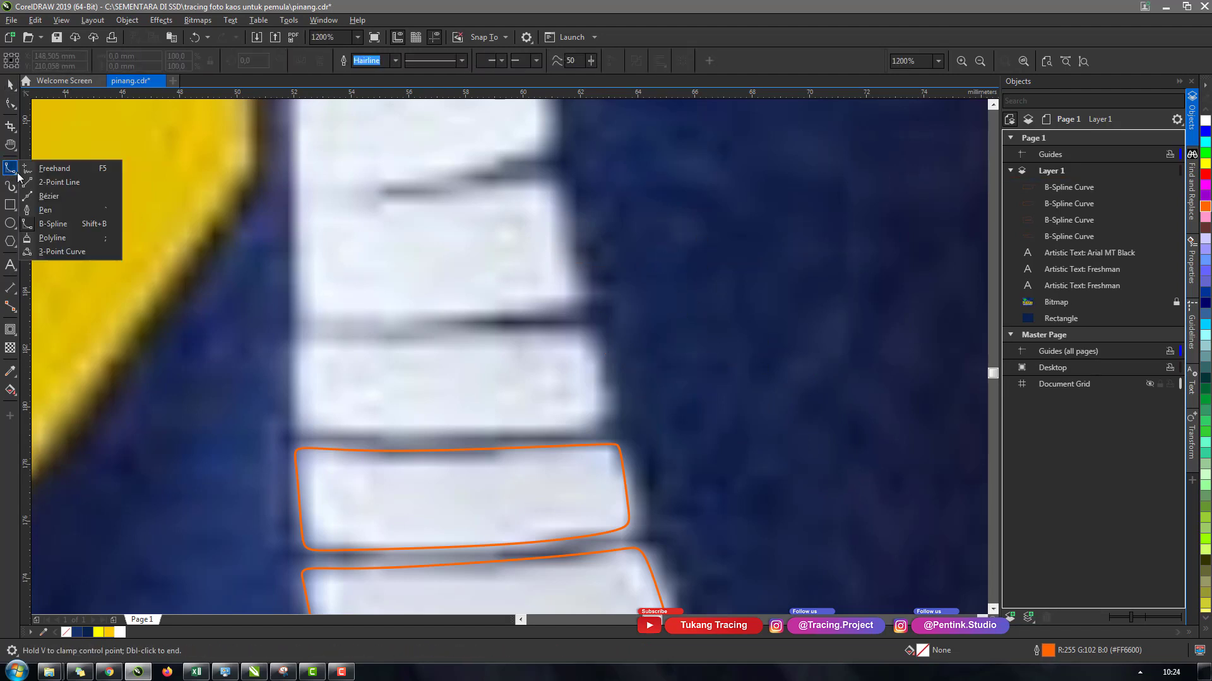
left_click(49, 196)
left_click_drag(675, 327, 928, 271)
left_click_drag(889, 326, 806, 387)
key("space")
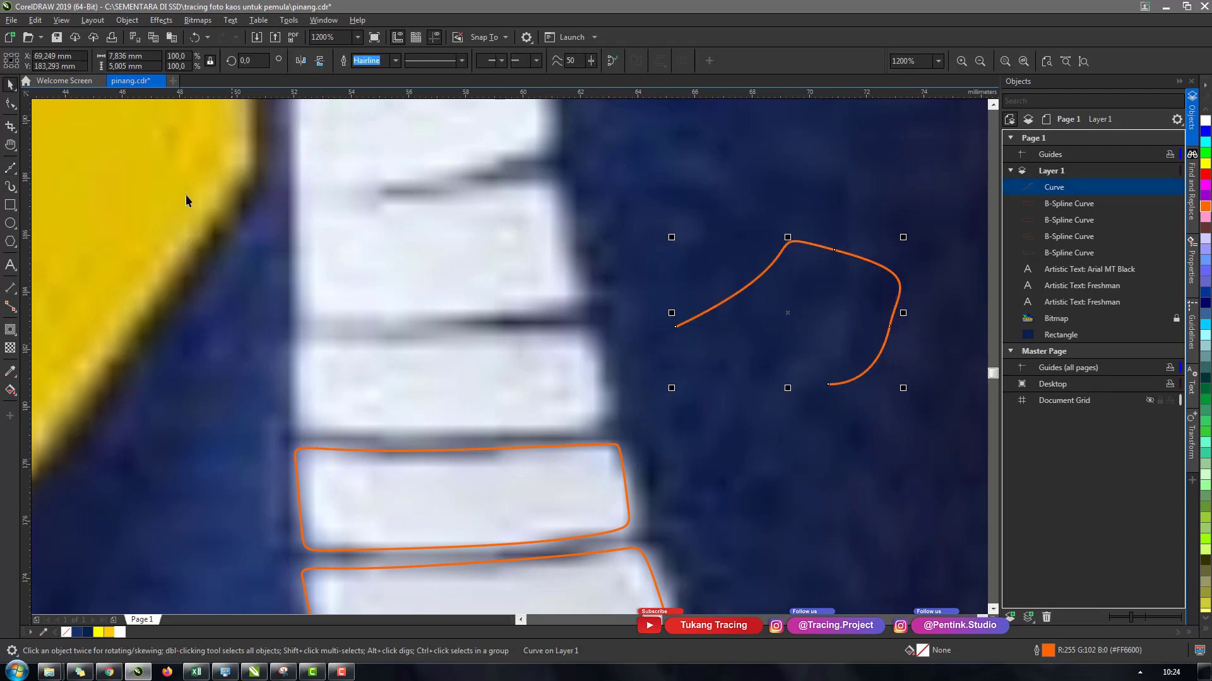
key("Delete")
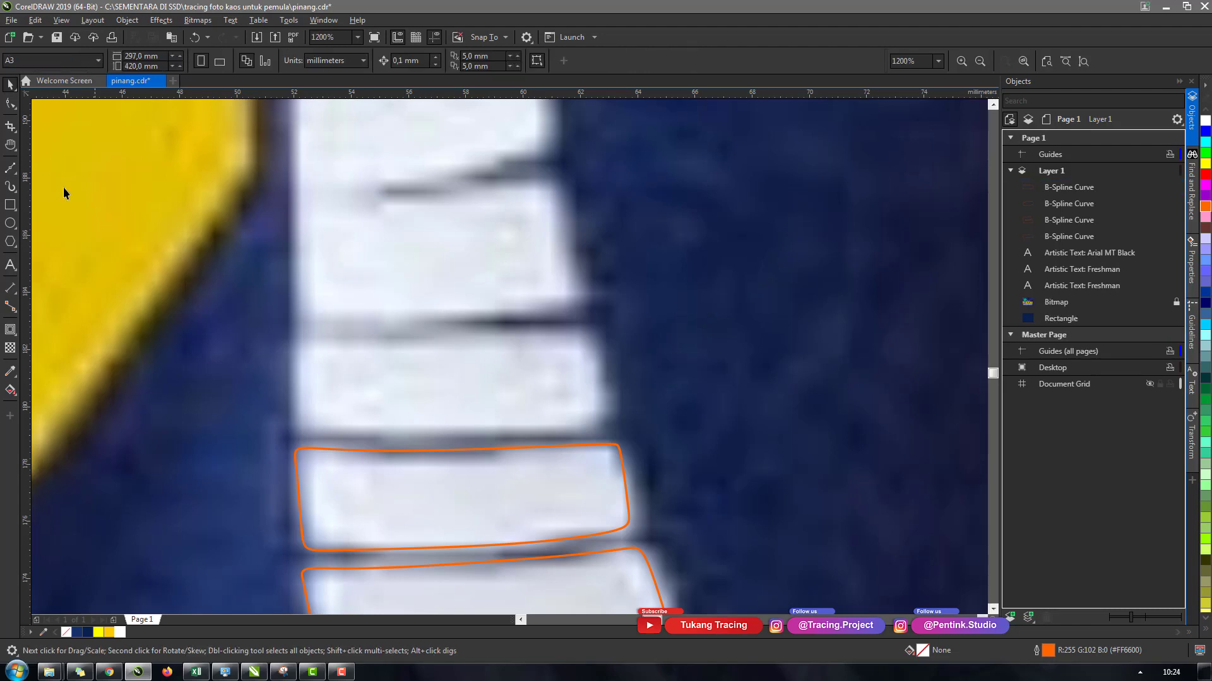
Trace the white trunk segment directly above the outlined ones as a closed B-spline about 11 mm wide and 3.7 mm tall.
left_click(17, 177)
left_click(38, 227)
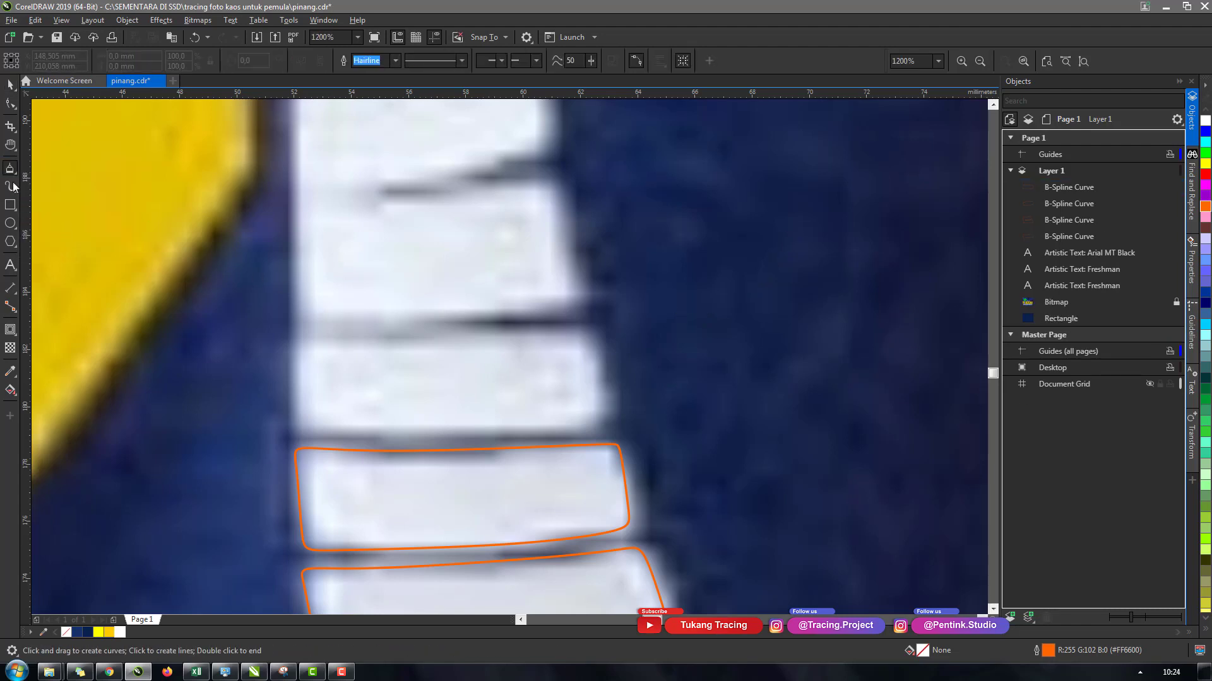
left_click(17, 178)
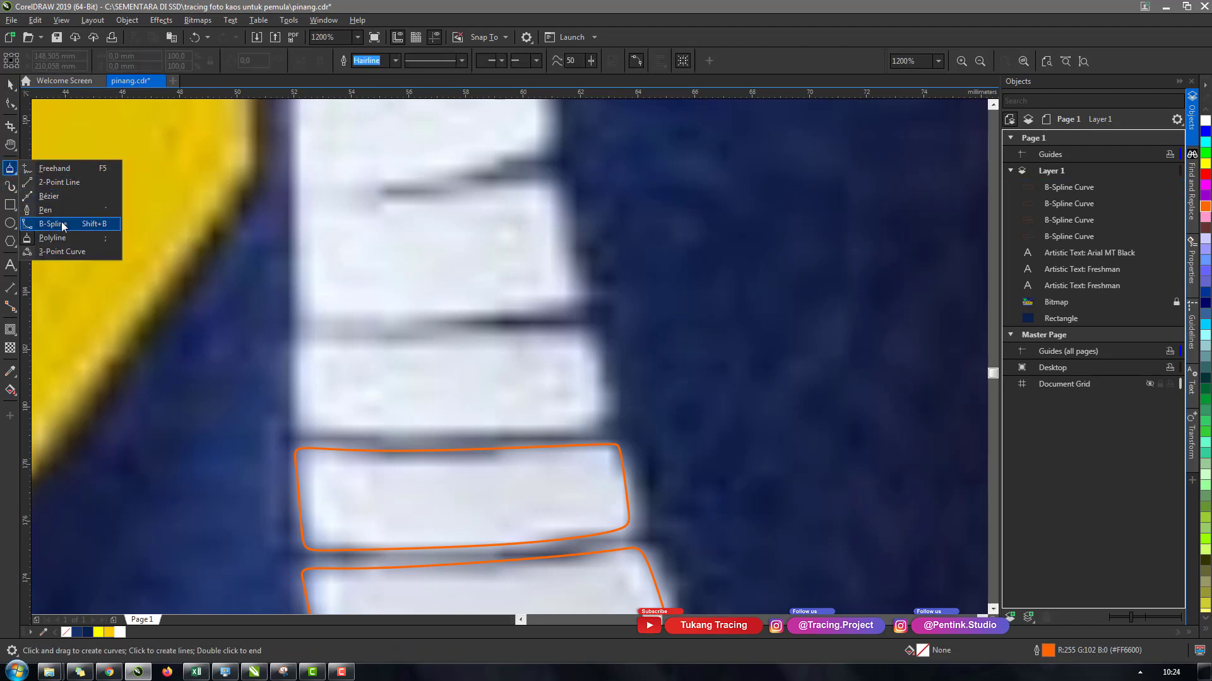
left_click(63, 221)
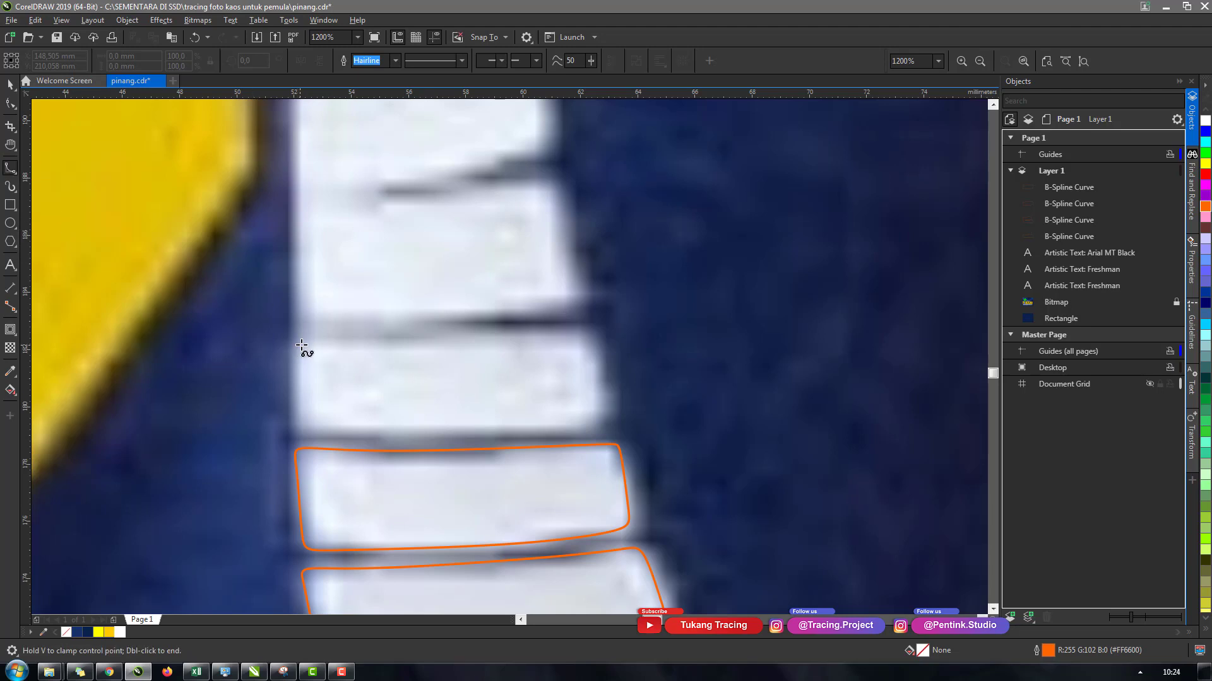
left_click(456, 333)
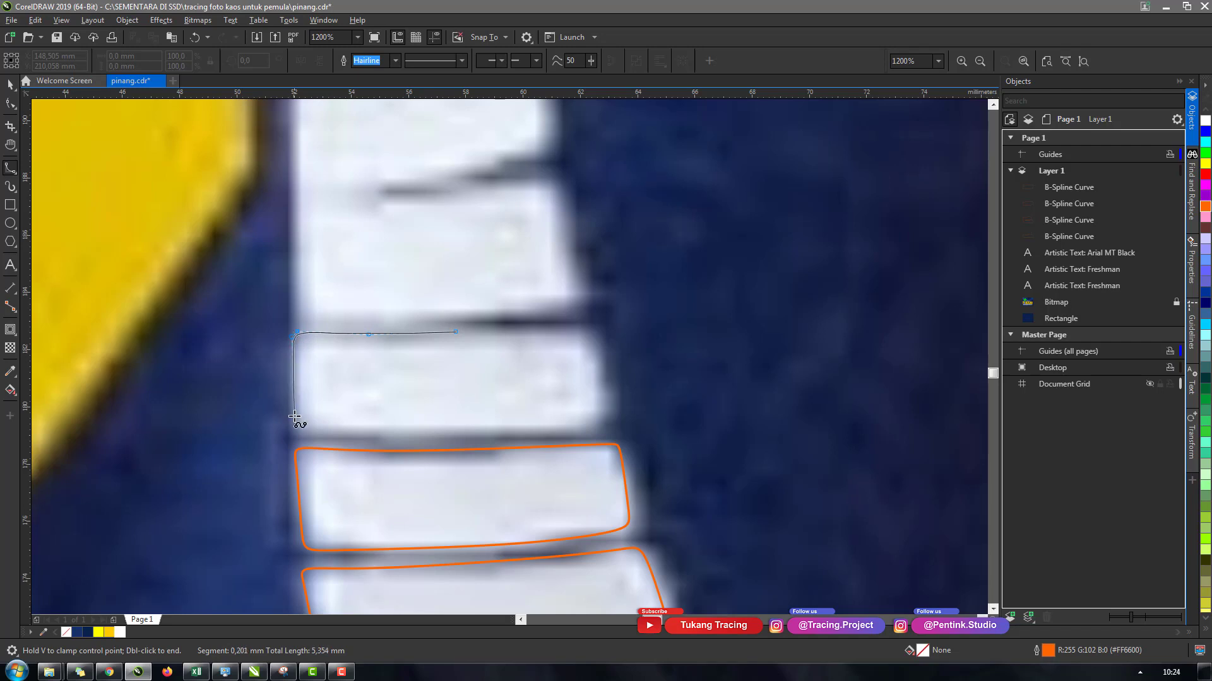
left_click(434, 440)
left_click(607, 428)
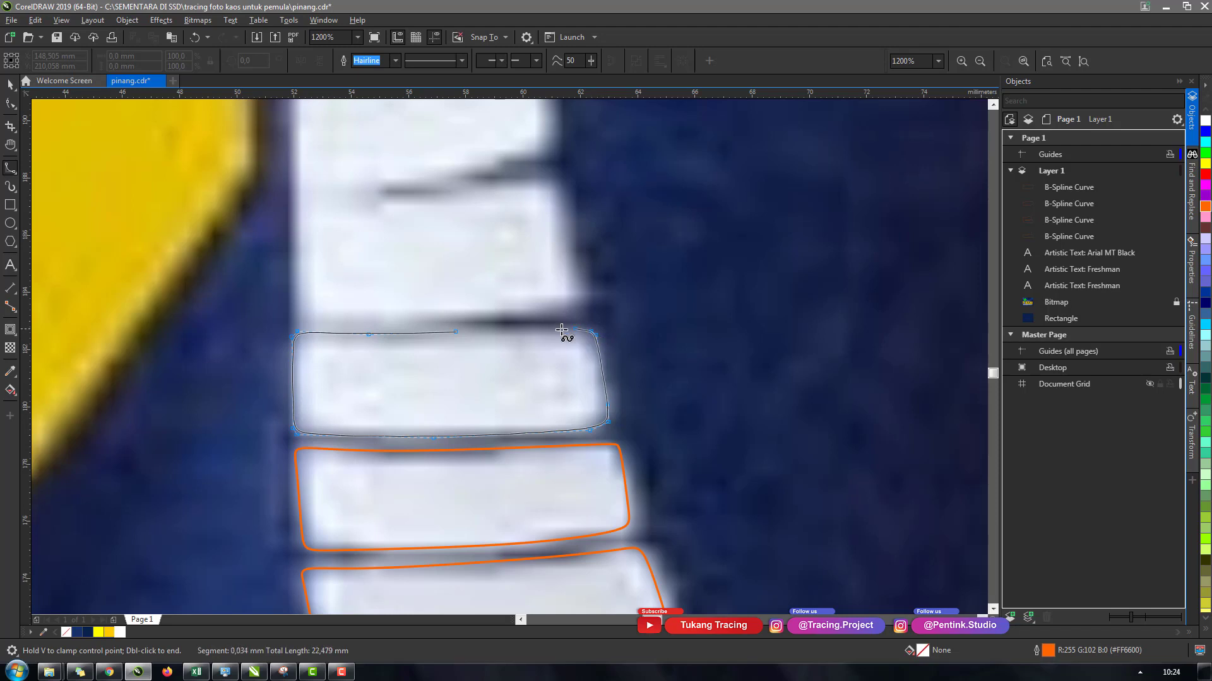
left_click(456, 332)
Trace the notched double trunk segment above it as one closed B-spline about 10.2 mm wide and 10 mm tall, following the notch.
left_click(311, 322)
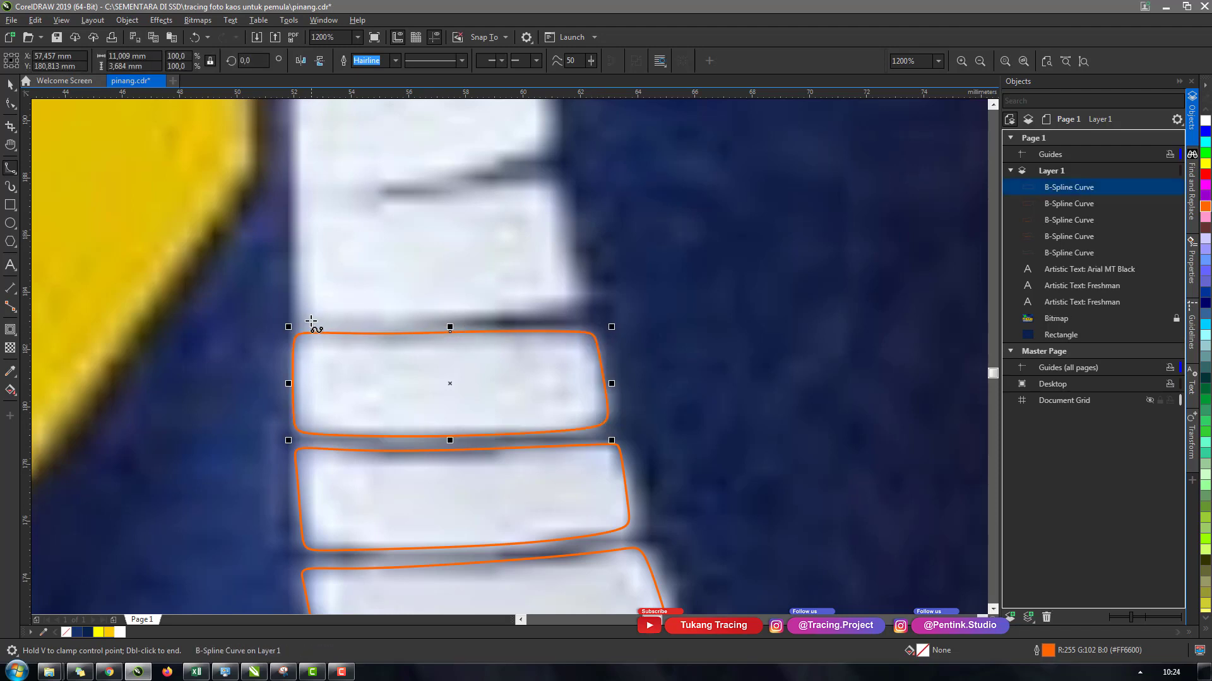
left_click(495, 322)
left_click(590, 316)
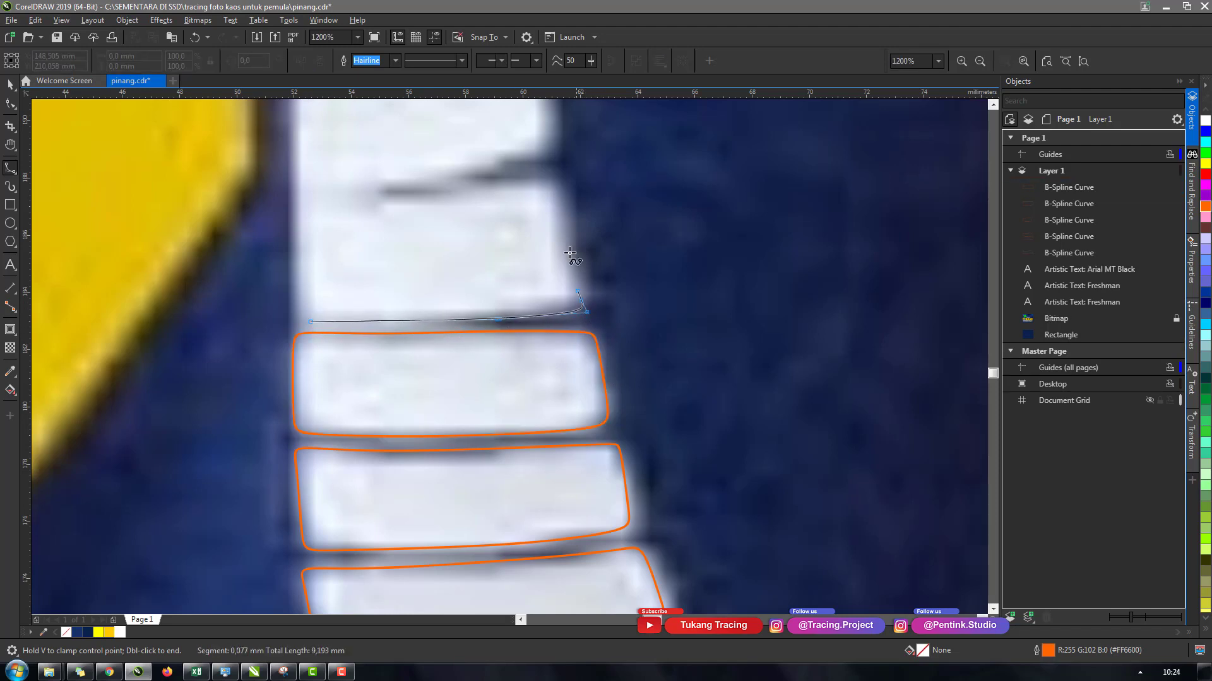
scroll(559, 189, "up", 1)
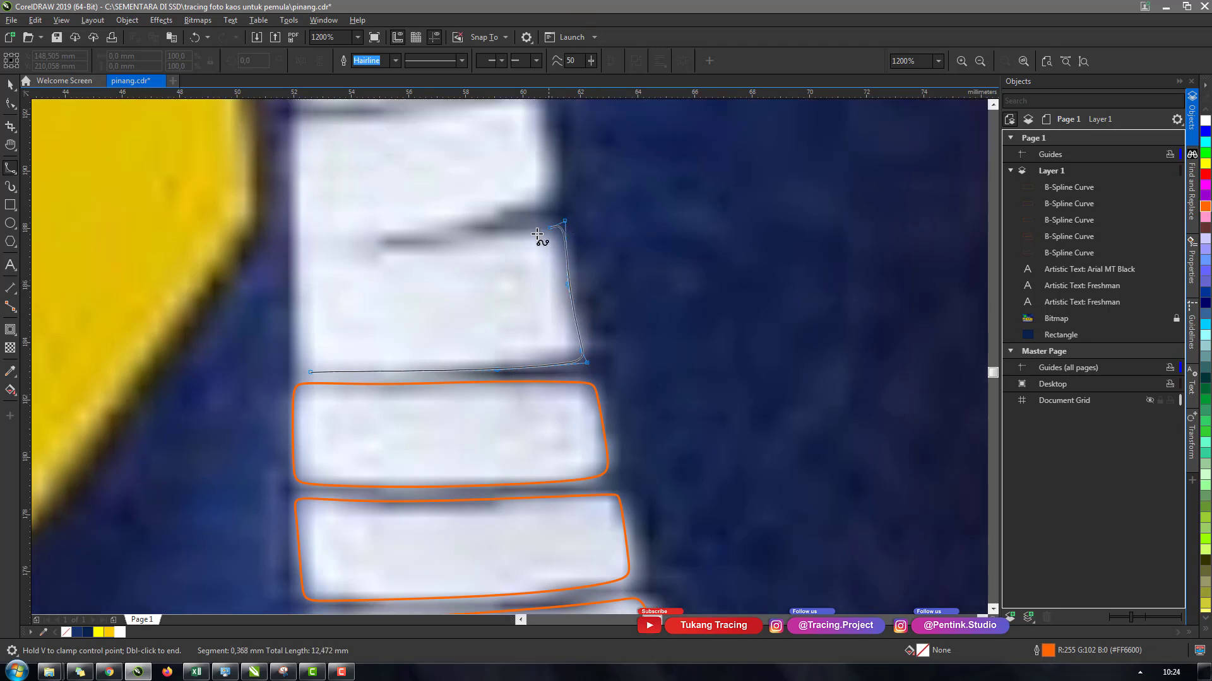
left_click(411, 241)
scroll(412, 242, "up", 1)
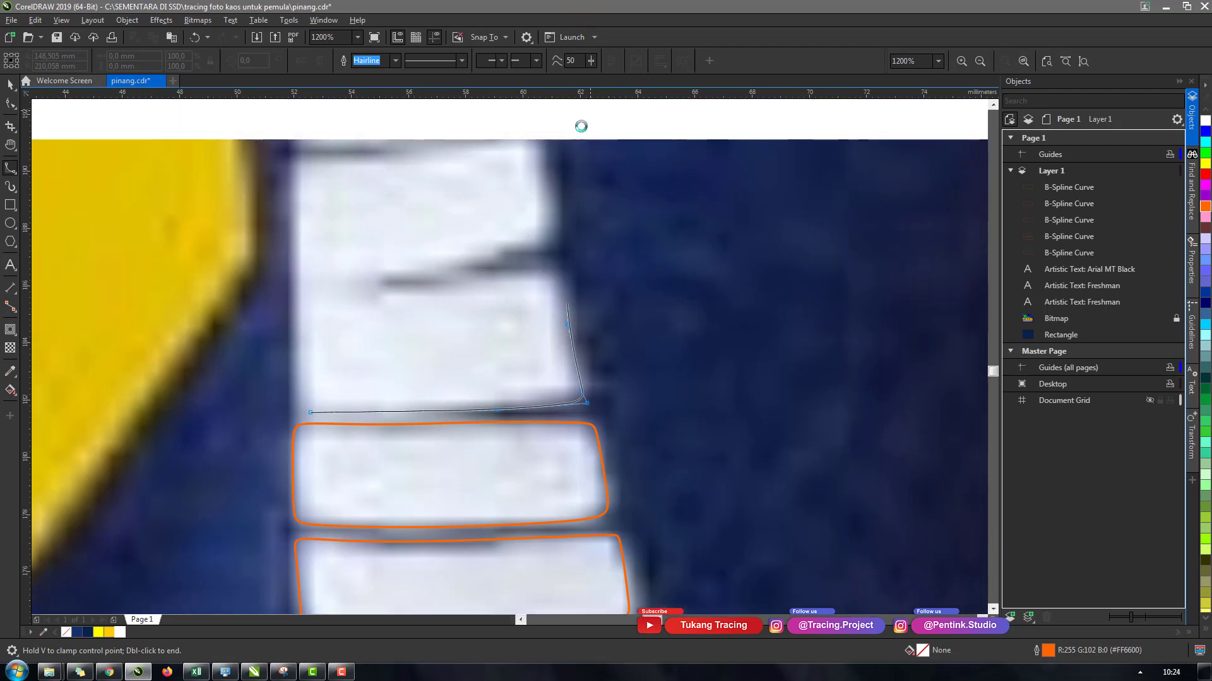
scroll(541, 168, "up", 1)
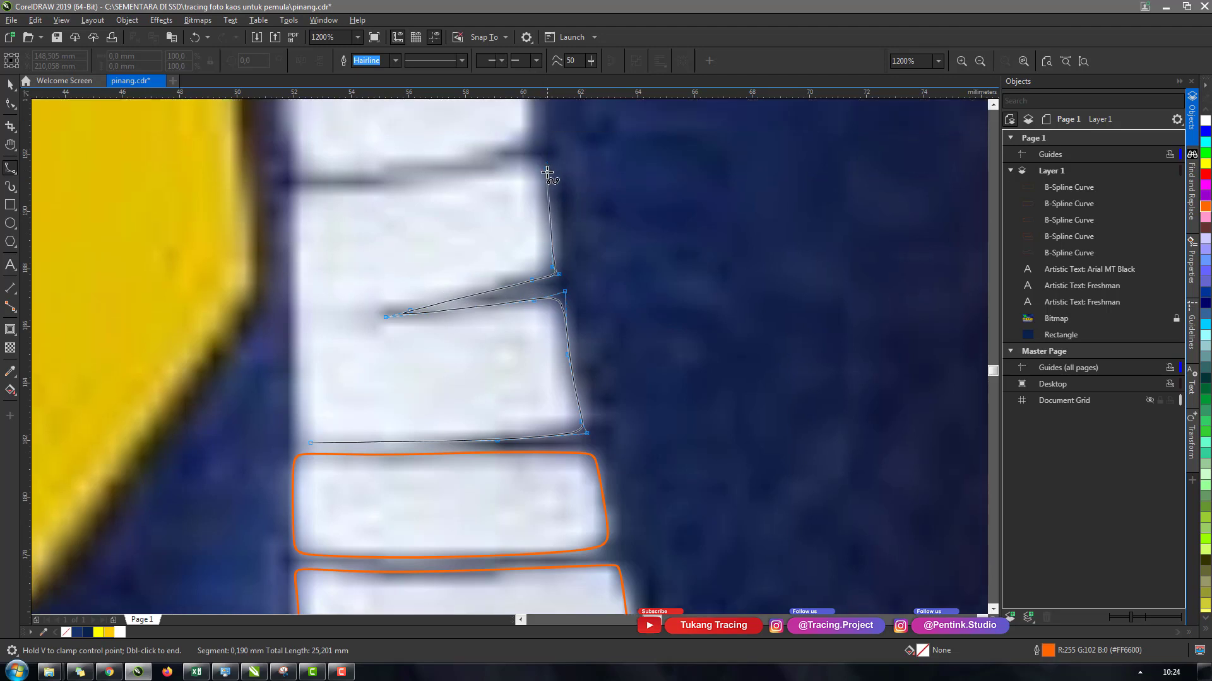
left_click(543, 156)
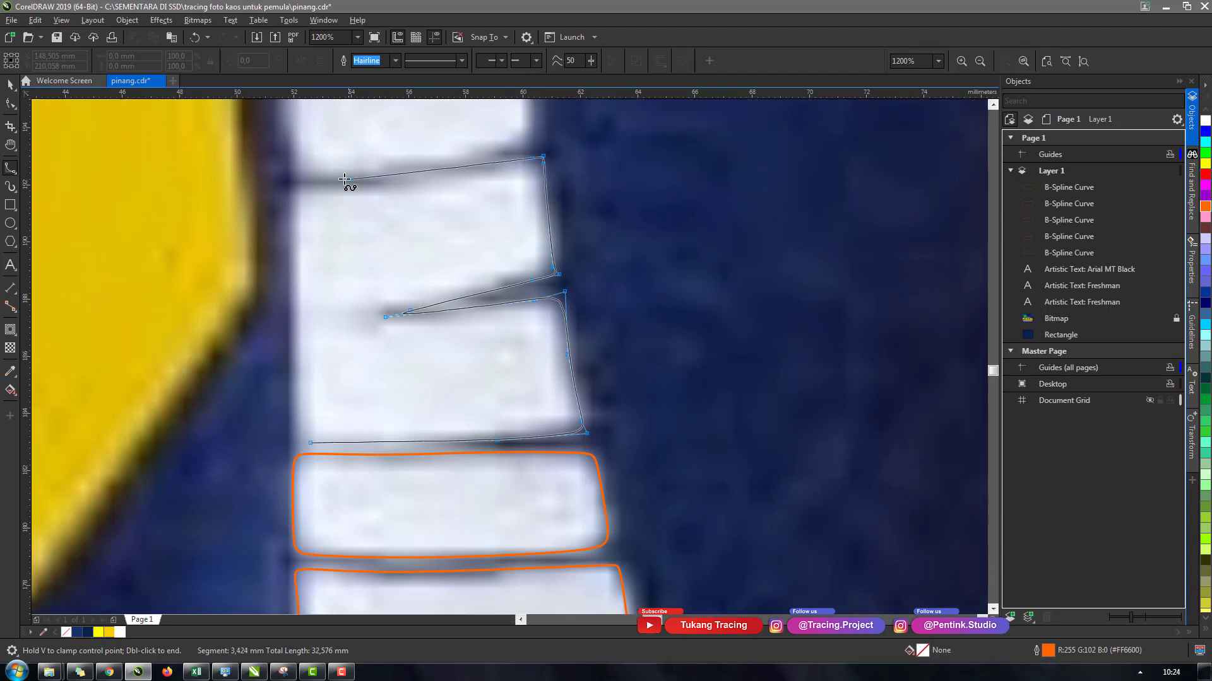
left_click(290, 185)
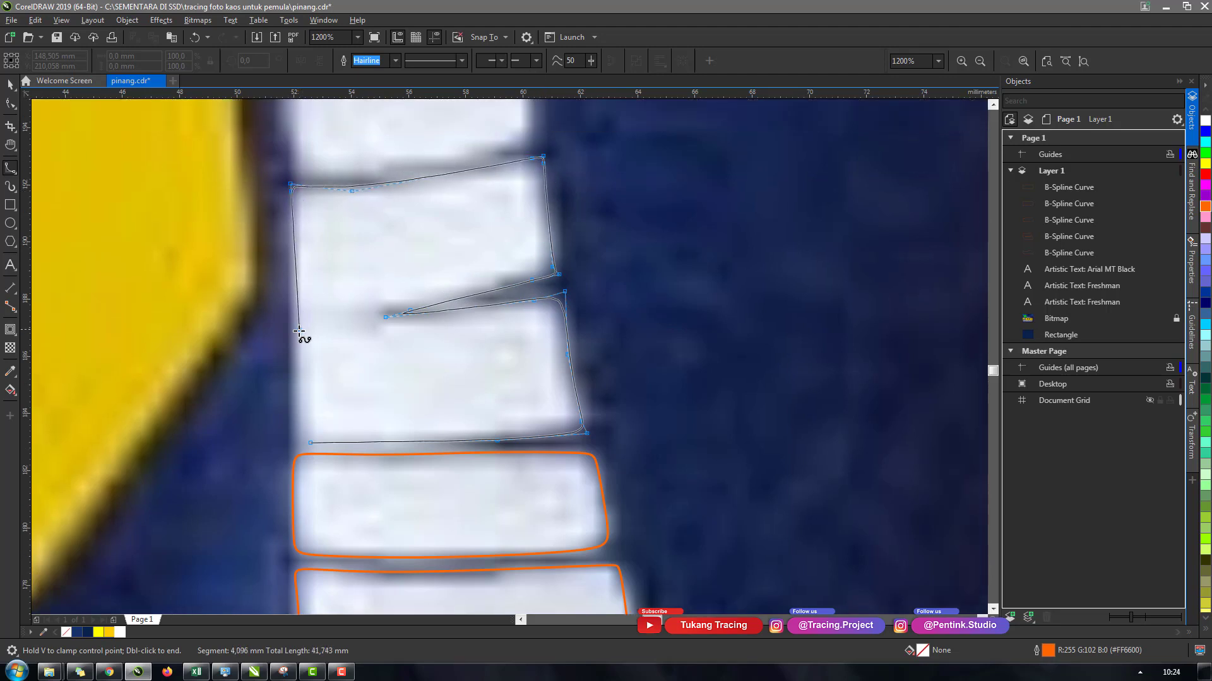
left_click(306, 445)
Trace the trunk segment above the notched double segment as a closed B-spline about 8.8 mm wide and 5.2 mm tall.
scroll(539, 344, "down", 3)
scroll(526, 258, "up", 2)
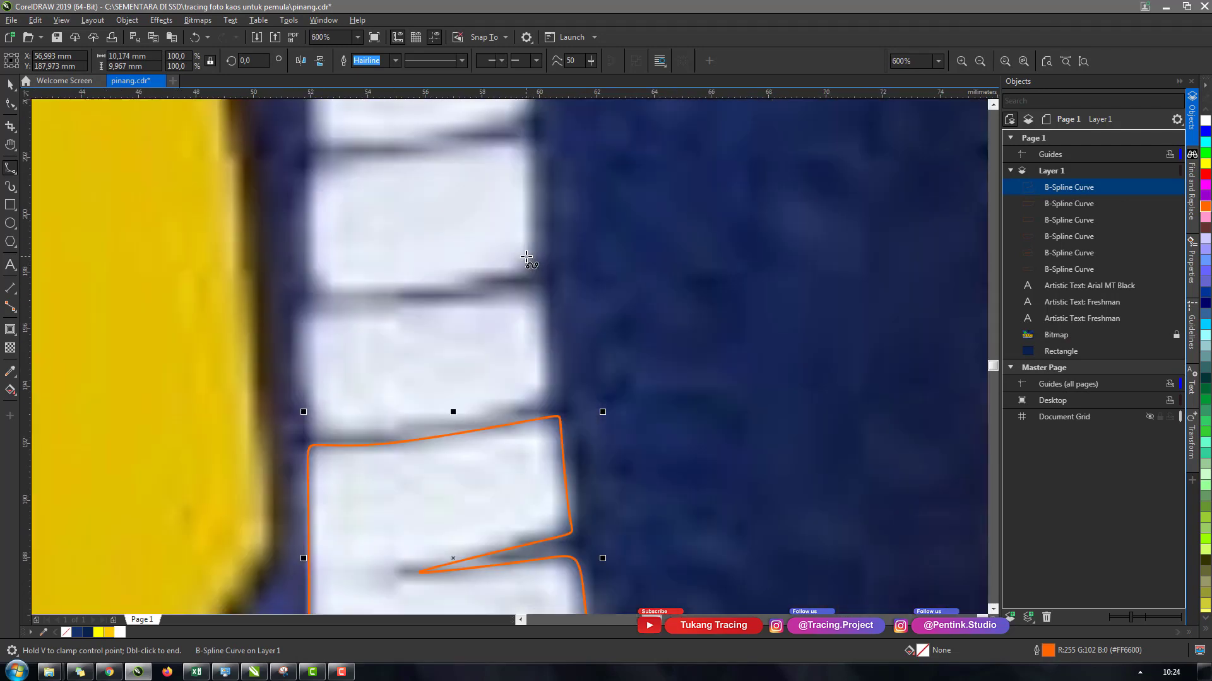
left_click(313, 311)
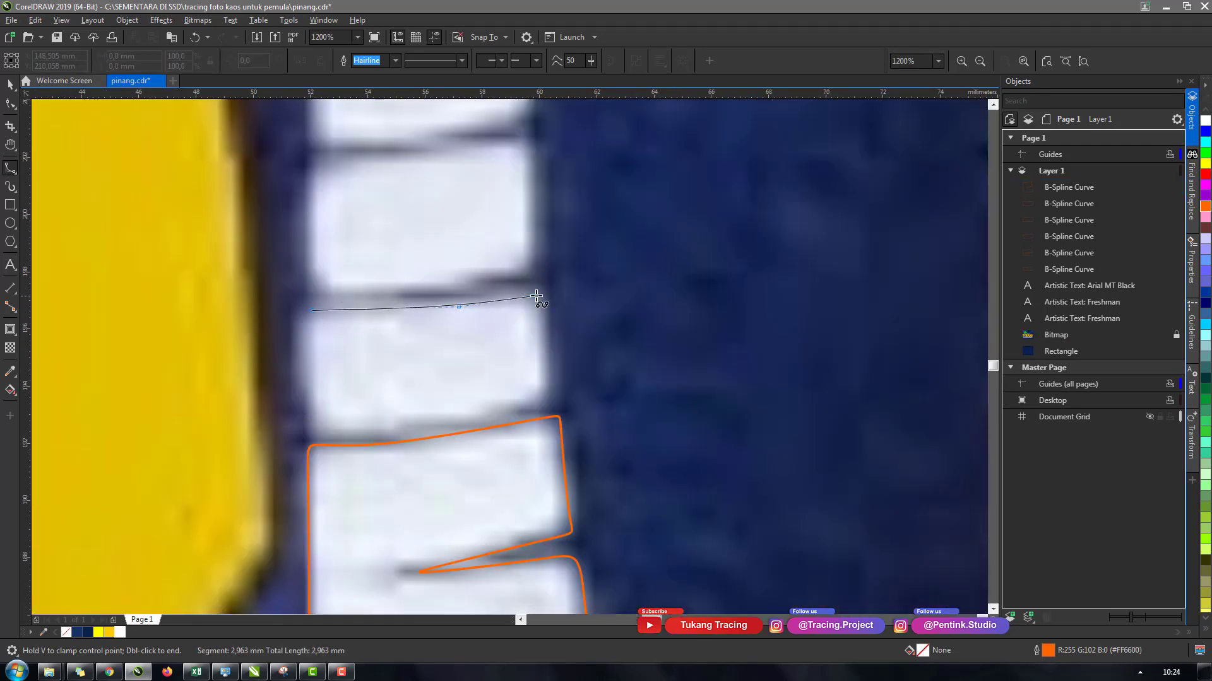
left_click(546, 277)
left_click(555, 396)
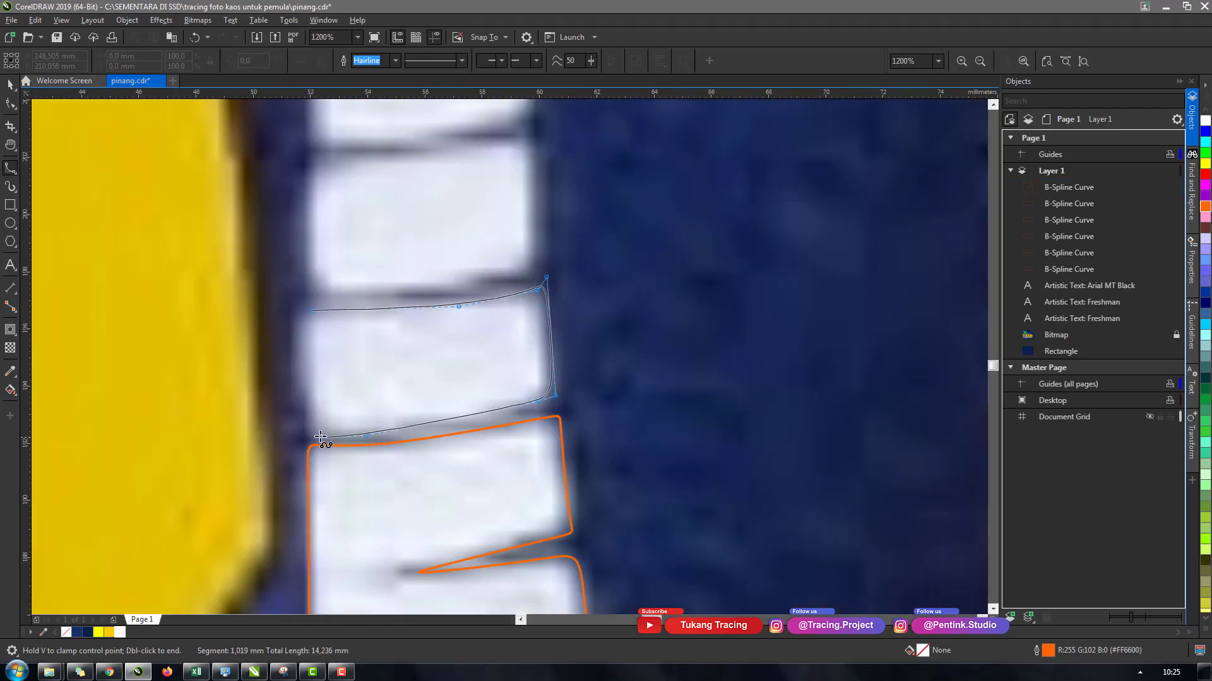
left_click(307, 311)
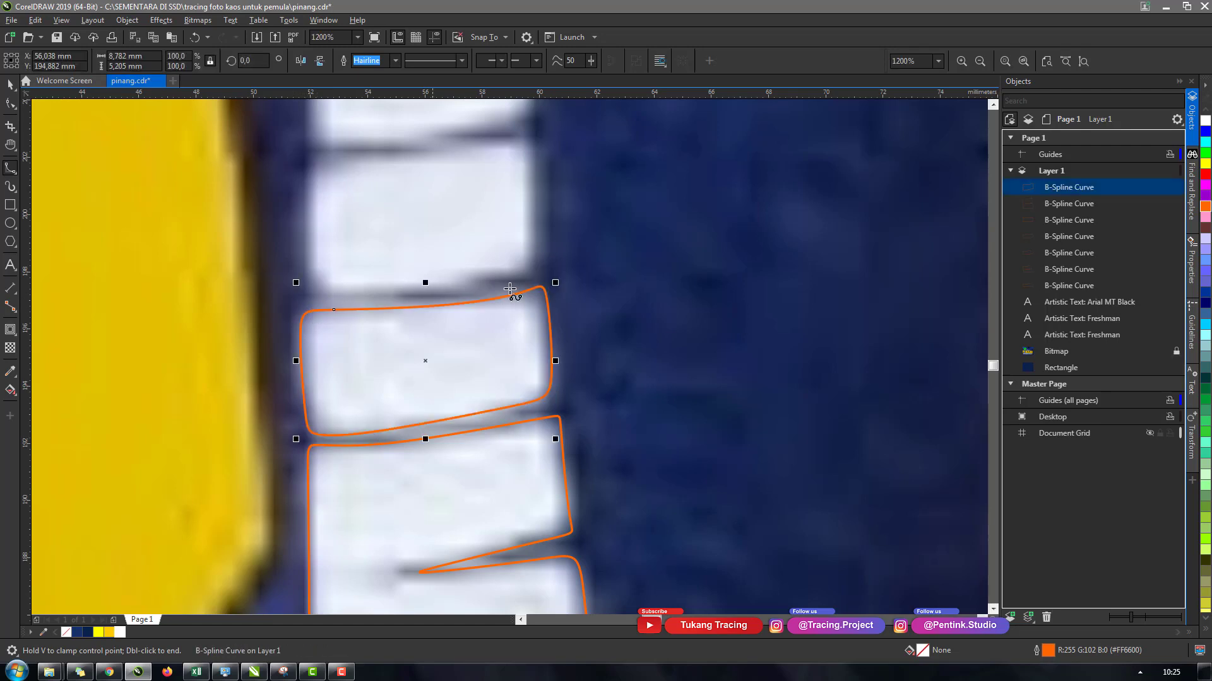
Outline the second trunk segment above the notched one with a closed B-spline about 7.9 mm wide and 5.3 mm tall.
scroll(998, 358, "up", 5)
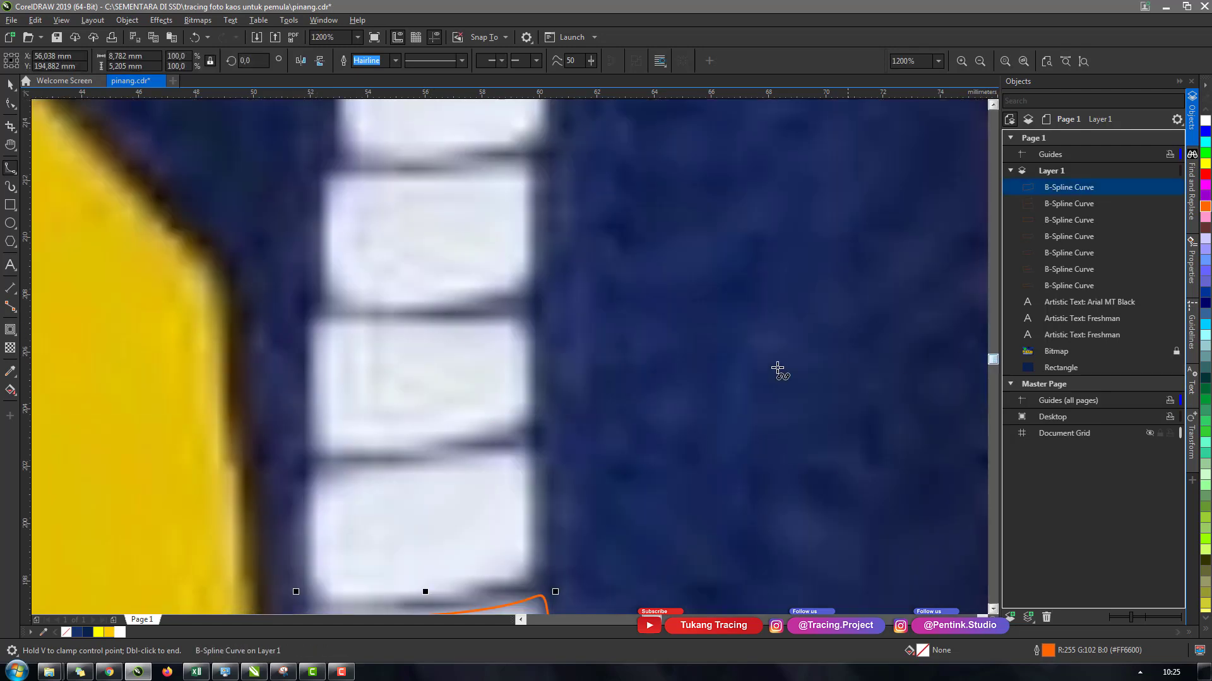
scroll(683, 311, "down", 3)
scroll(640, 318, "up", 4)
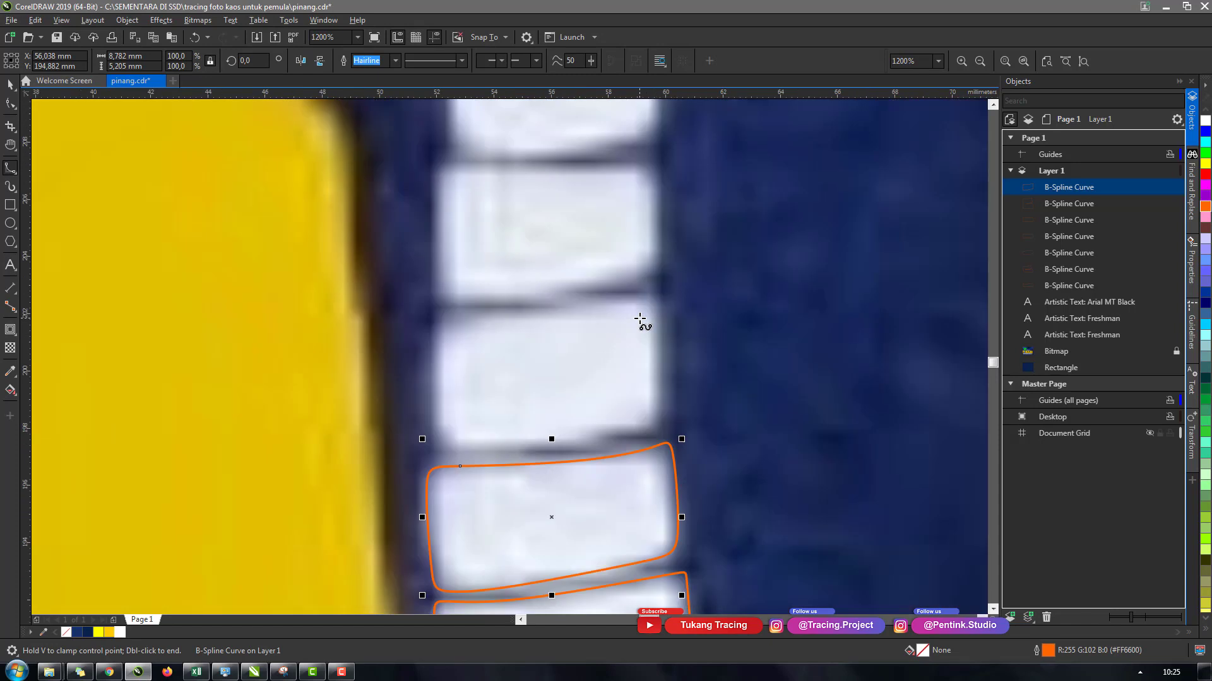
left_click(450, 317)
left_click(549, 315)
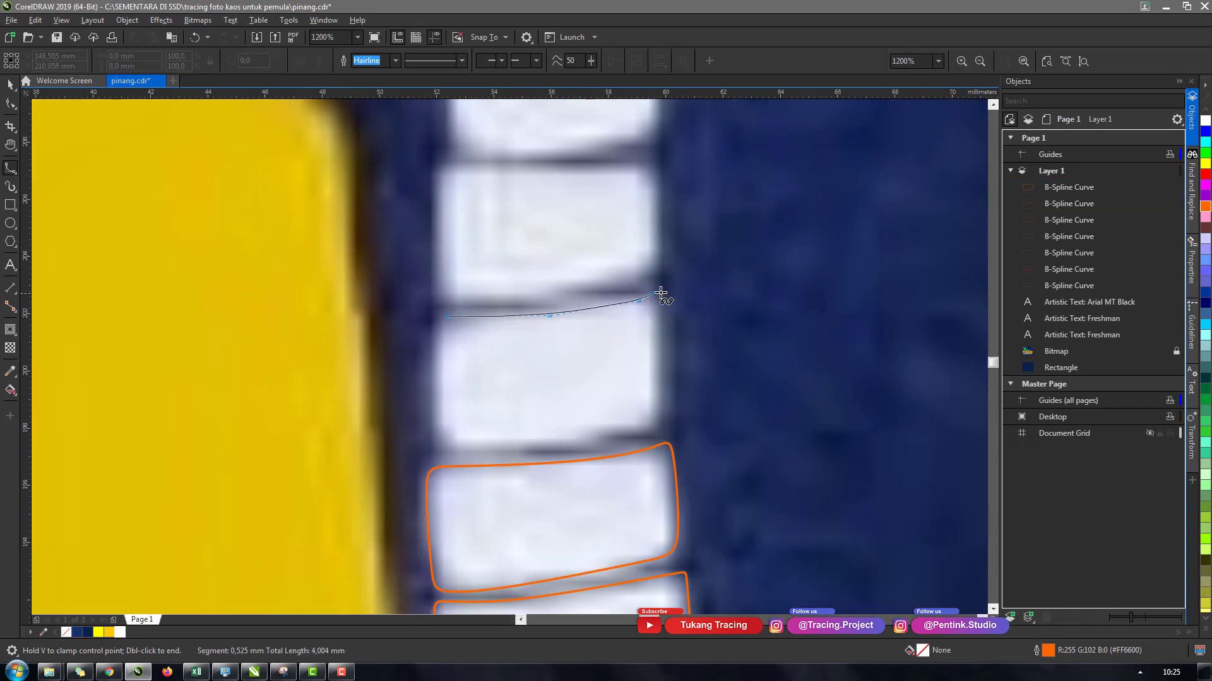
left_click(660, 424)
left_click(472, 449)
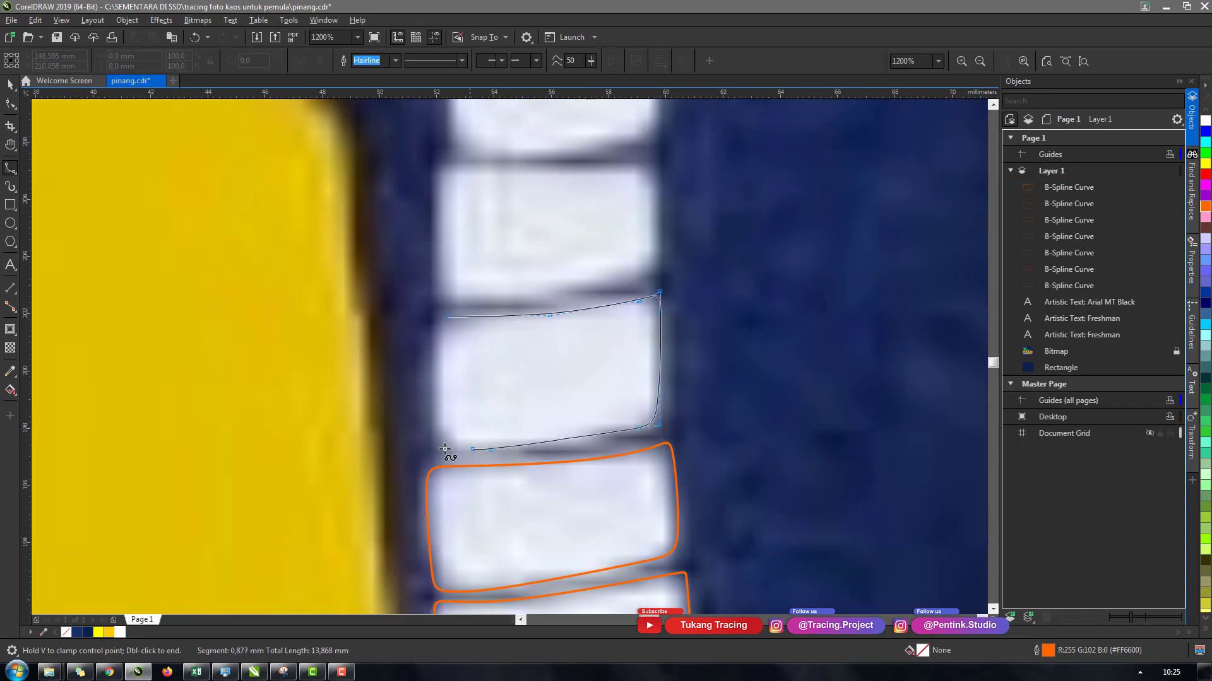
left_click(445, 319)
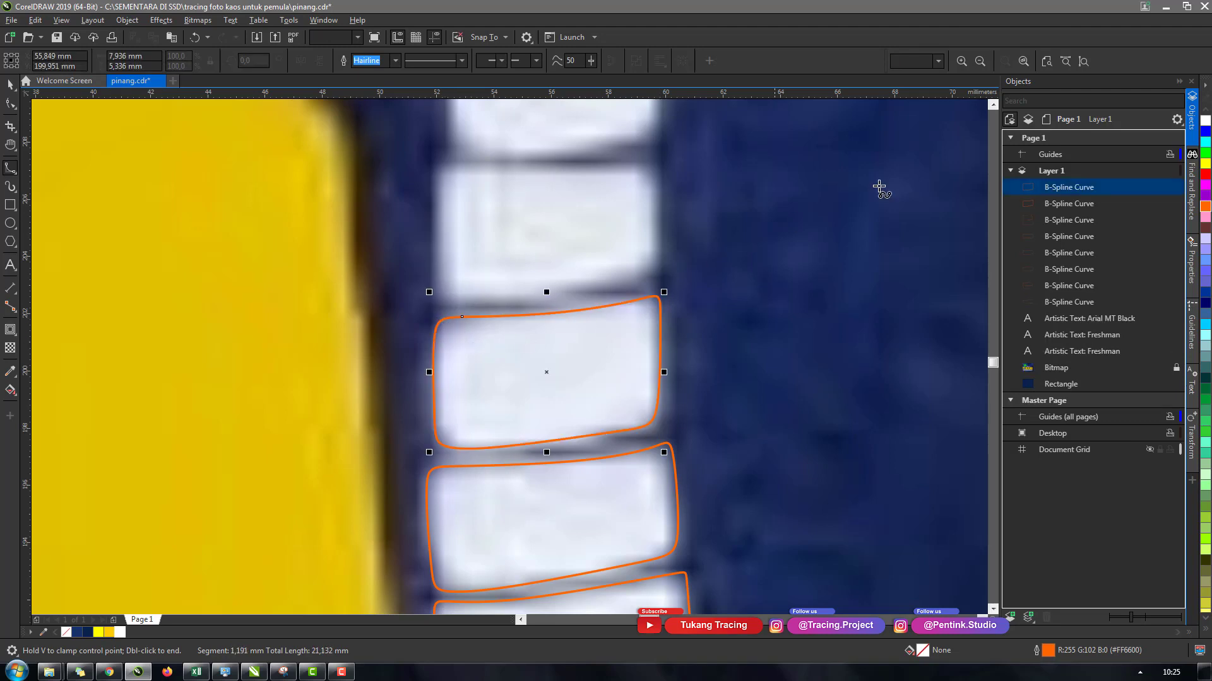
Outline the third trunk segment above the notched one with a closed B-spline about 7.6 mm wide and 4.9 mm tall.
scroll(458, 404, "up", 3)
left_click(461, 374)
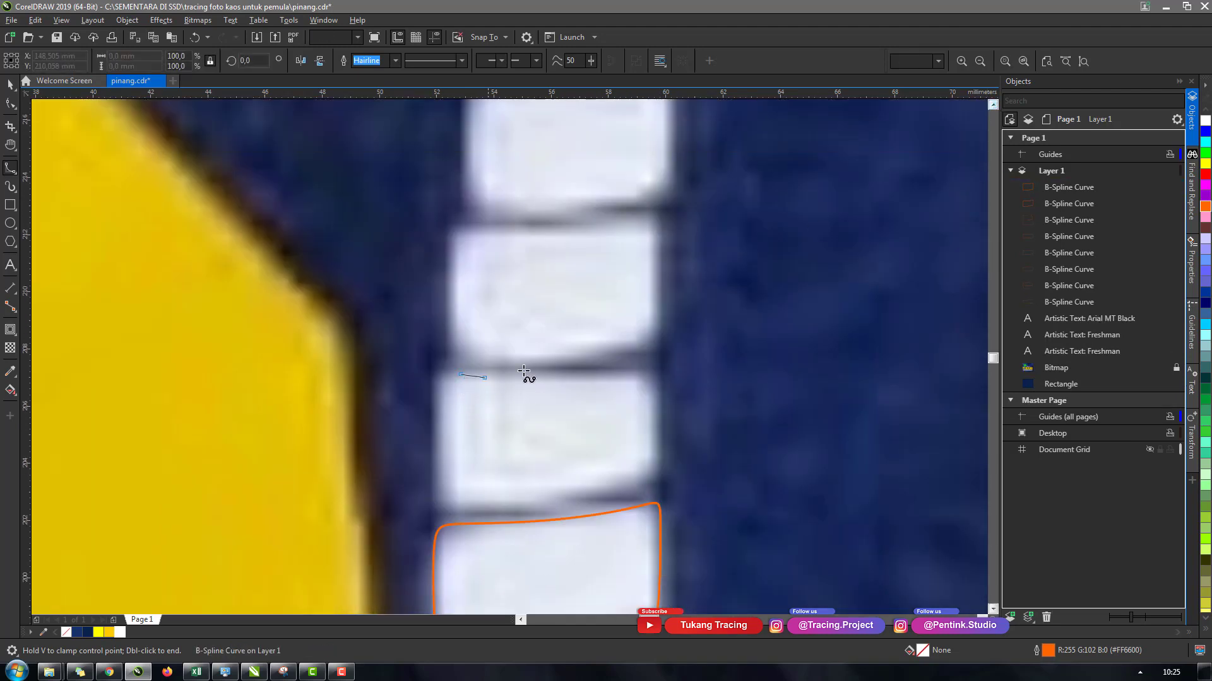
left_click(652, 366)
left_click(656, 473)
left_click(549, 501)
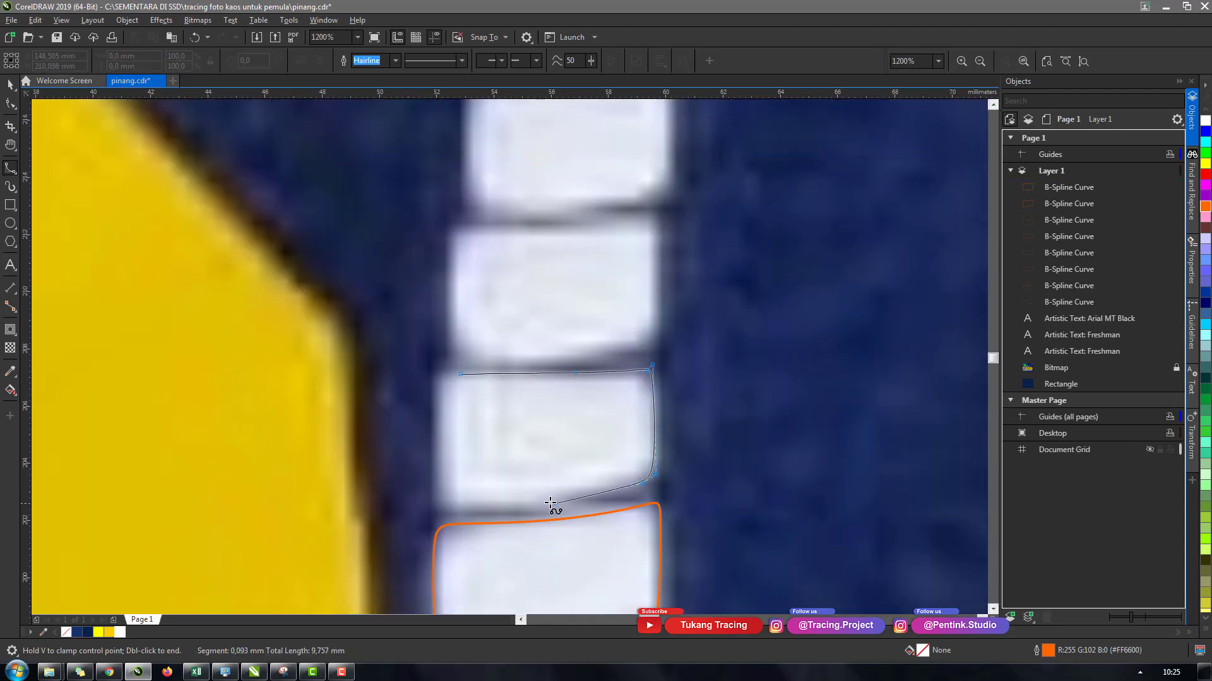
left_click(438, 513)
left_click(461, 375)
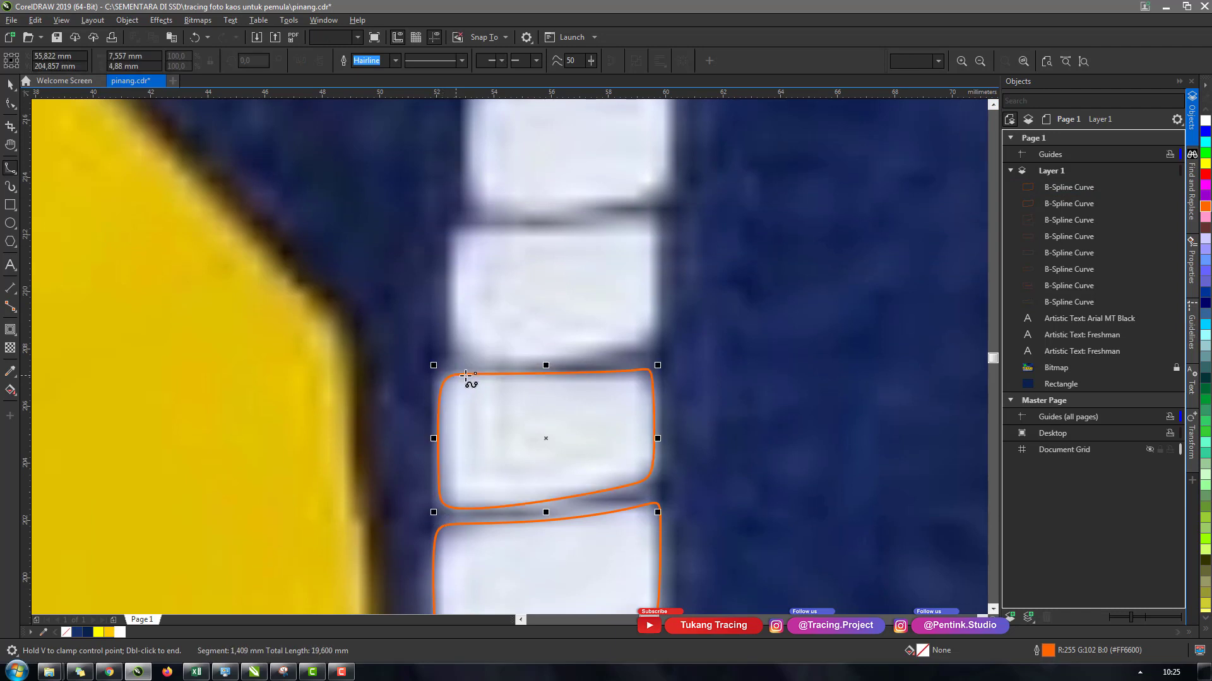
Trace the fourth trunk segment above the notched one as a closed B-spline about 7.2 mm wide and 5 mm tall.
left_click(450, 234)
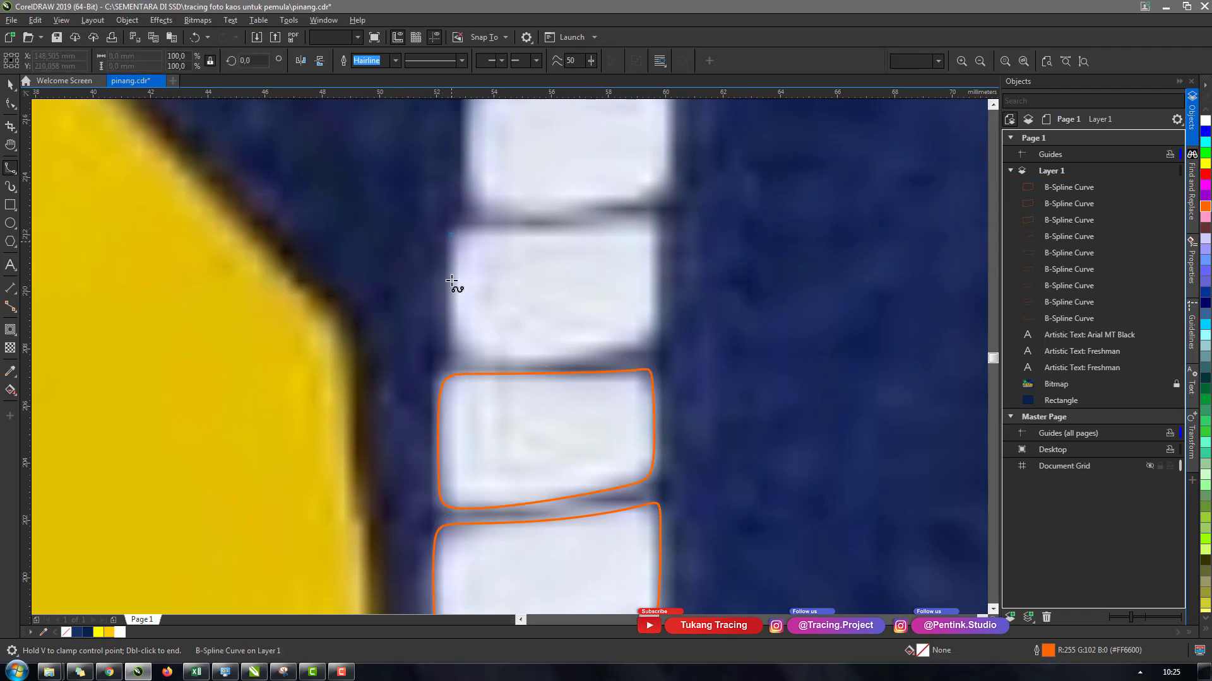
left_click(566, 361)
left_click(659, 355)
left_click(657, 335)
left_click(657, 212)
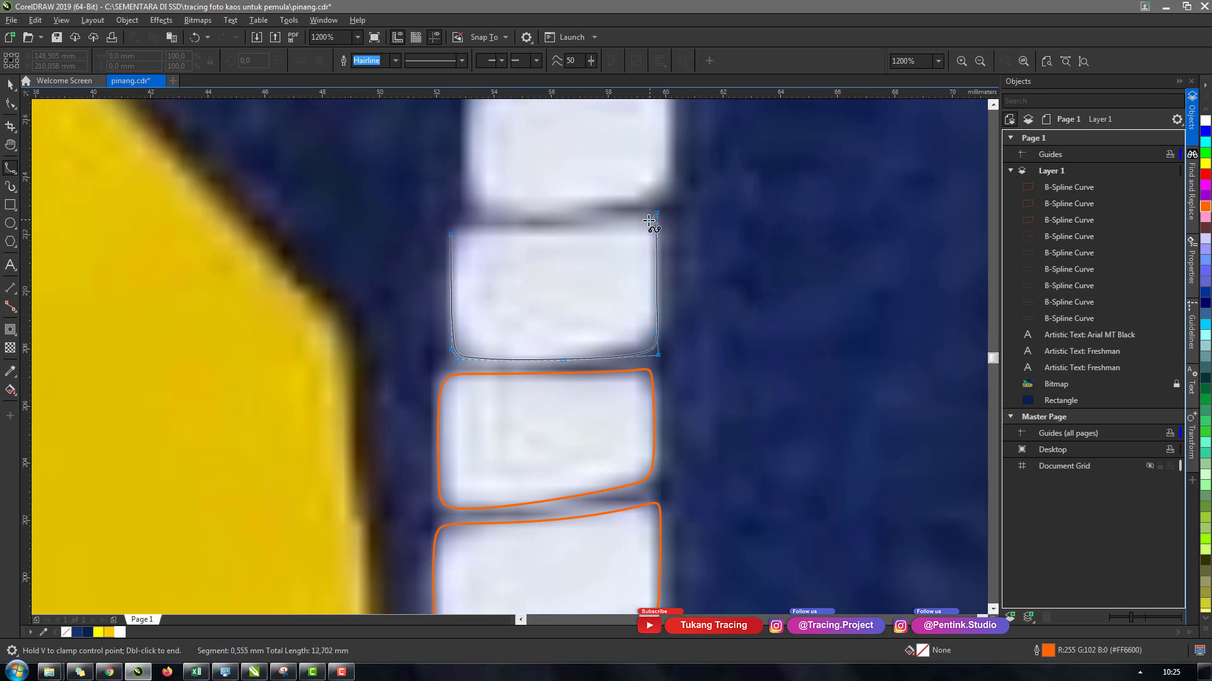
left_click(451, 234)
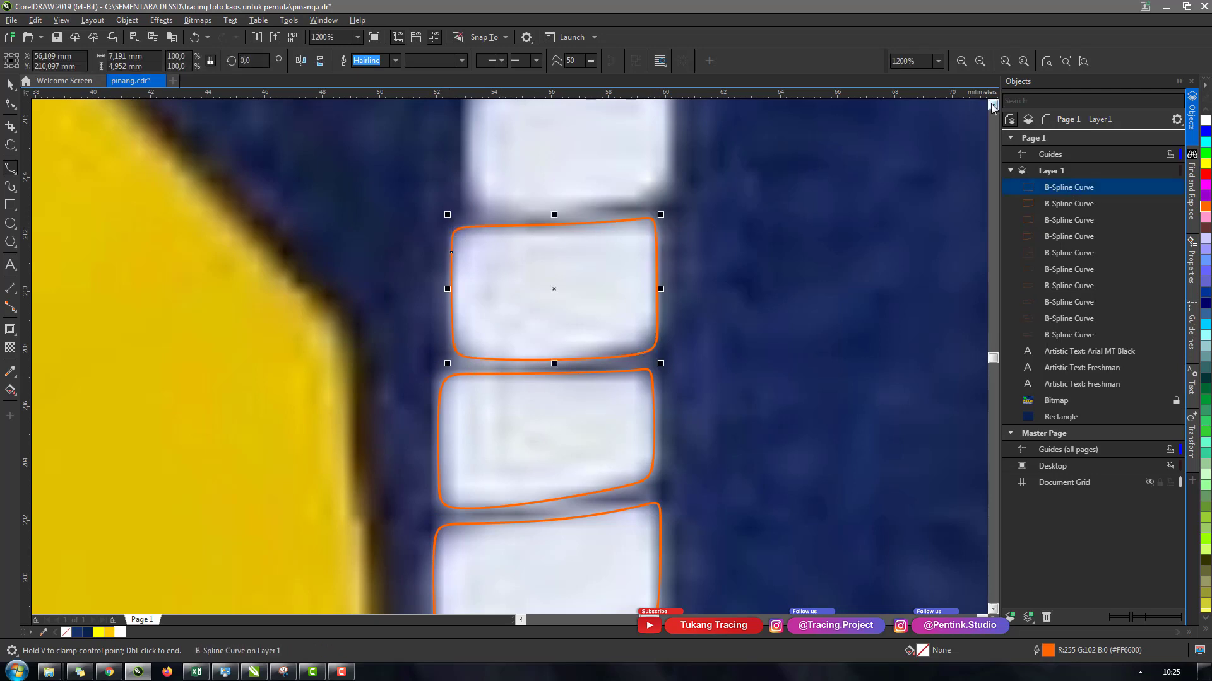
Outline the fifth trunk segment above the notched one with a closed B-spline about 7 mm wide and 4.6 mm tall.
scroll(993, 107, "up", 5)
left_click(503, 345)
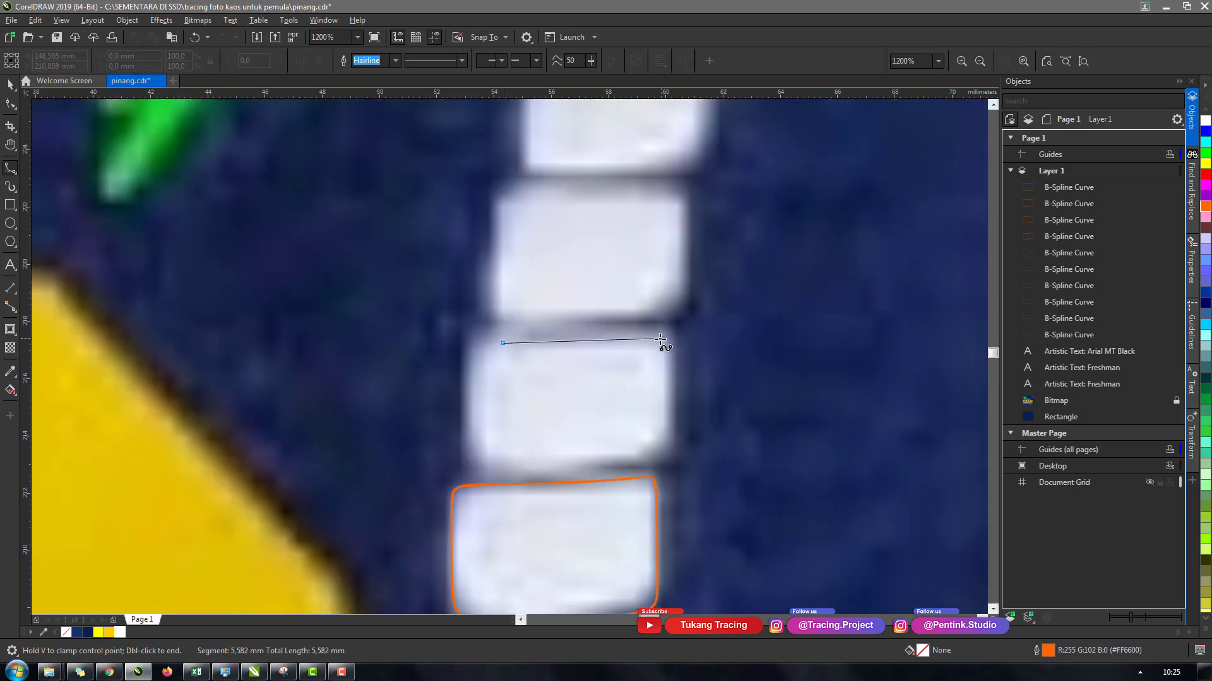
left_click(670, 325)
left_click(667, 455)
left_click(566, 468)
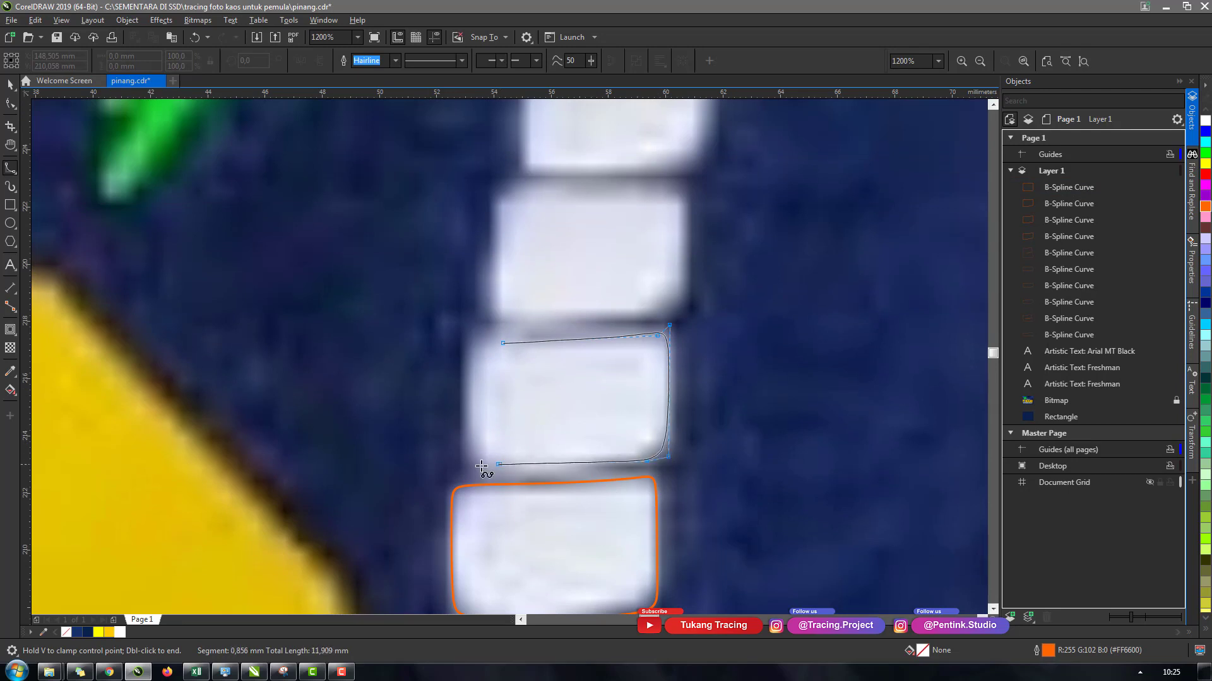
left_click(467, 458)
left_click(504, 345)
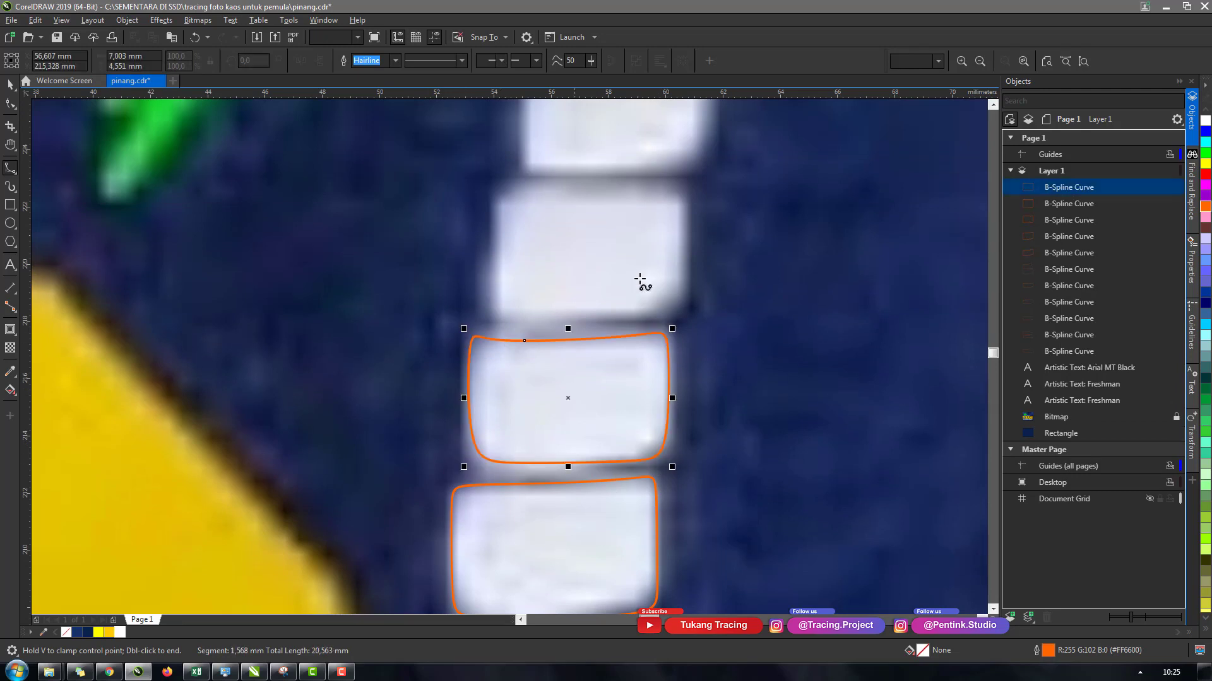
Outline the sixth trunk segment above the notched one with a closed B-spline about 7.2 mm wide and 4.8 mm tall.
scroll(713, 312, "up", 3)
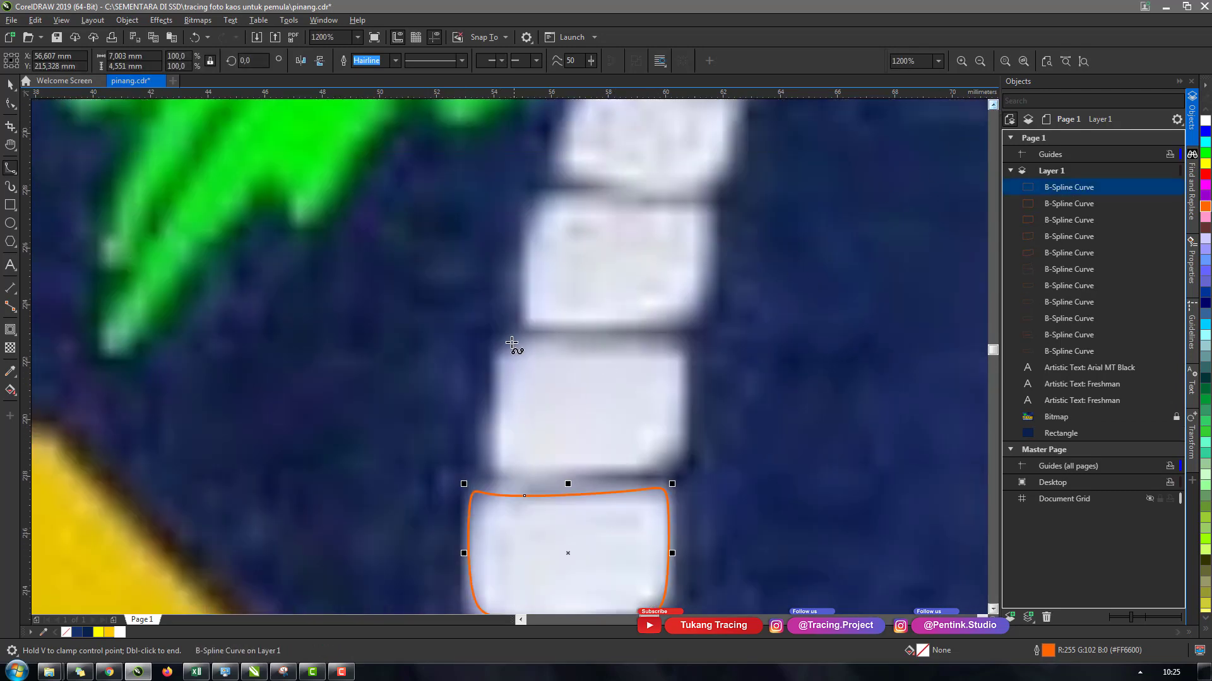
left_click(512, 342)
left_click(651, 345)
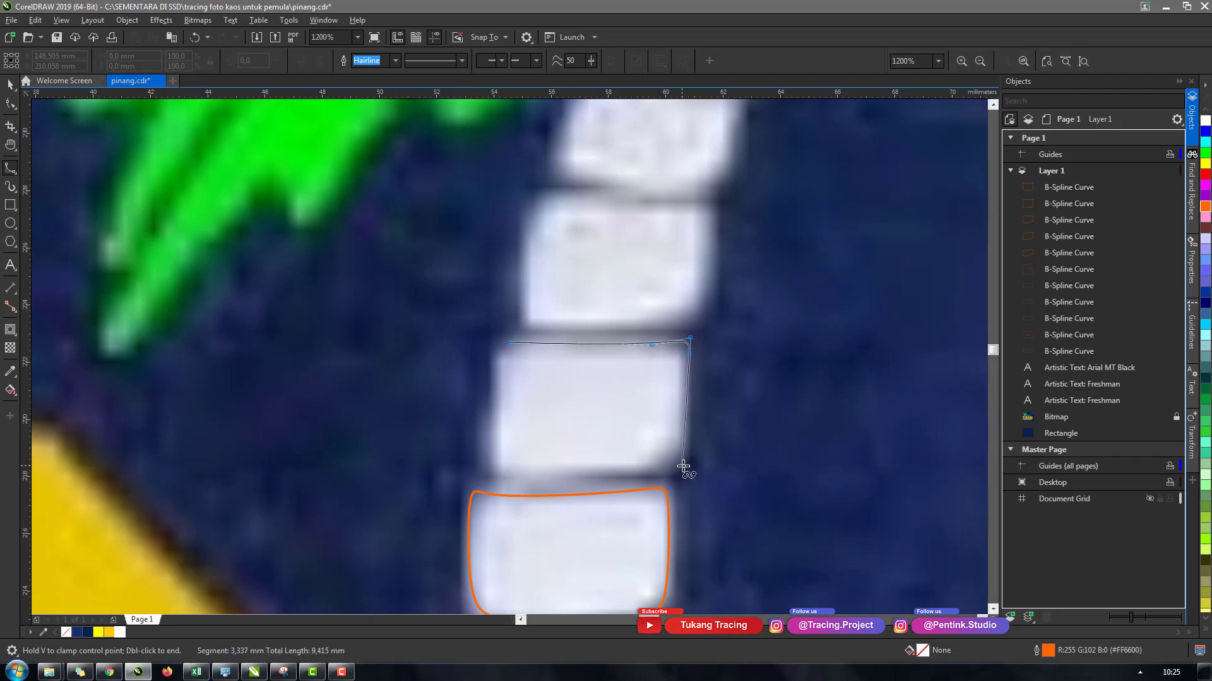
left_click(501, 481)
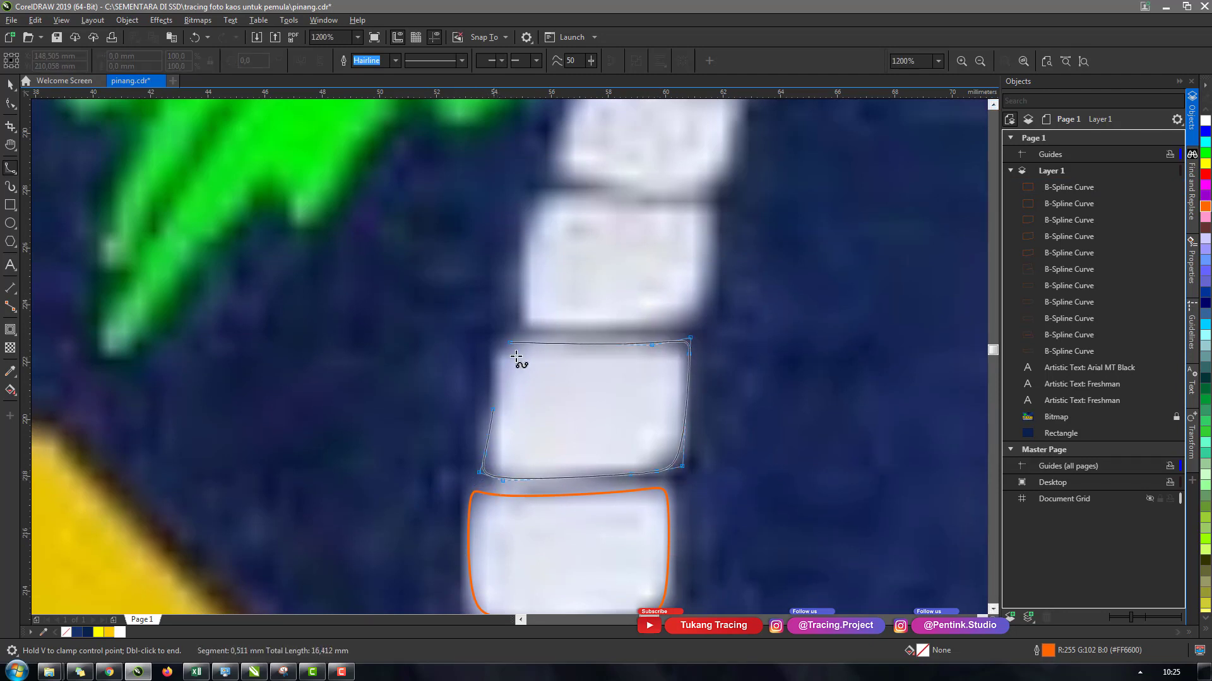
left_click(511, 344)
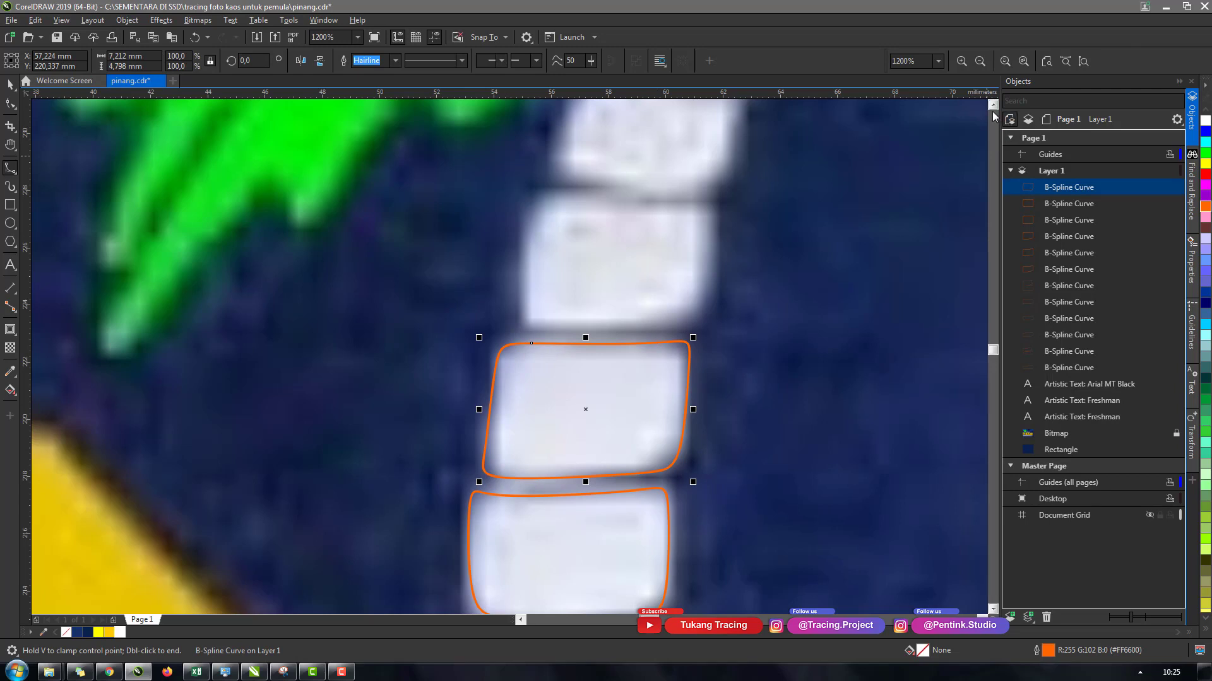
Trace the seventh trunk segment above the notched one as a closed B-spline about 6.8 mm wide and 4.7 mm tall.
left_click(993, 117)
scroll(814, 276, "down", 3)
scroll(670, 337, "up", 3)
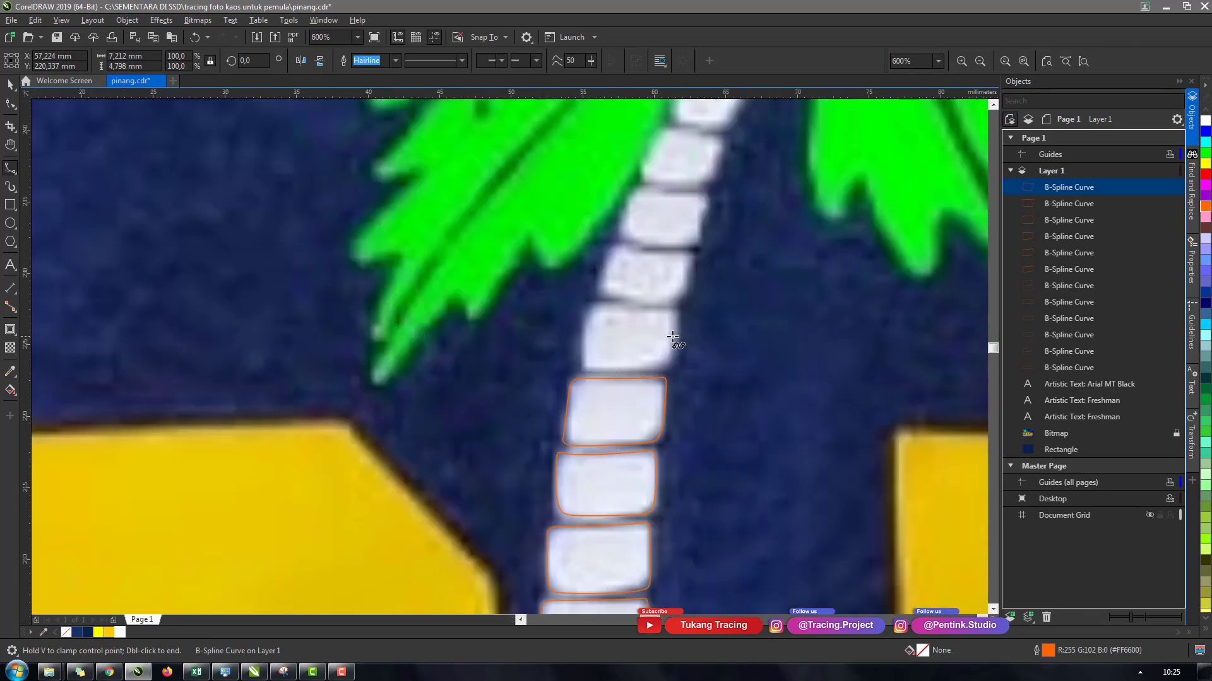
left_click(517, 270)
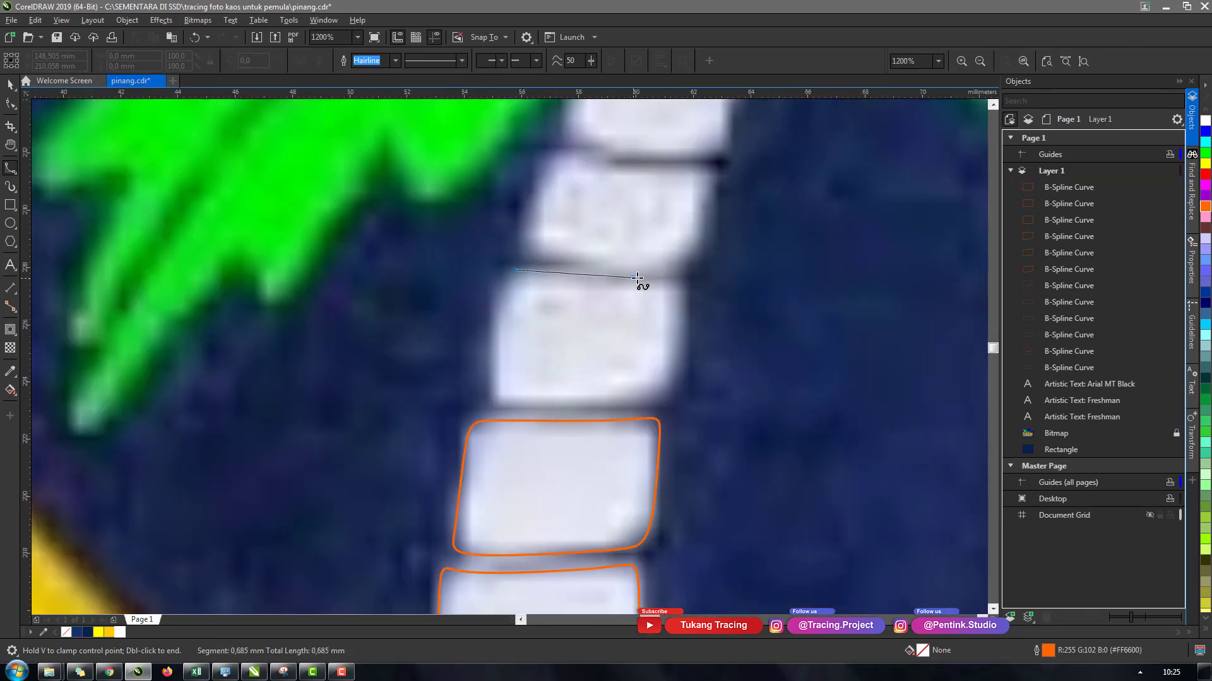
left_click(686, 307)
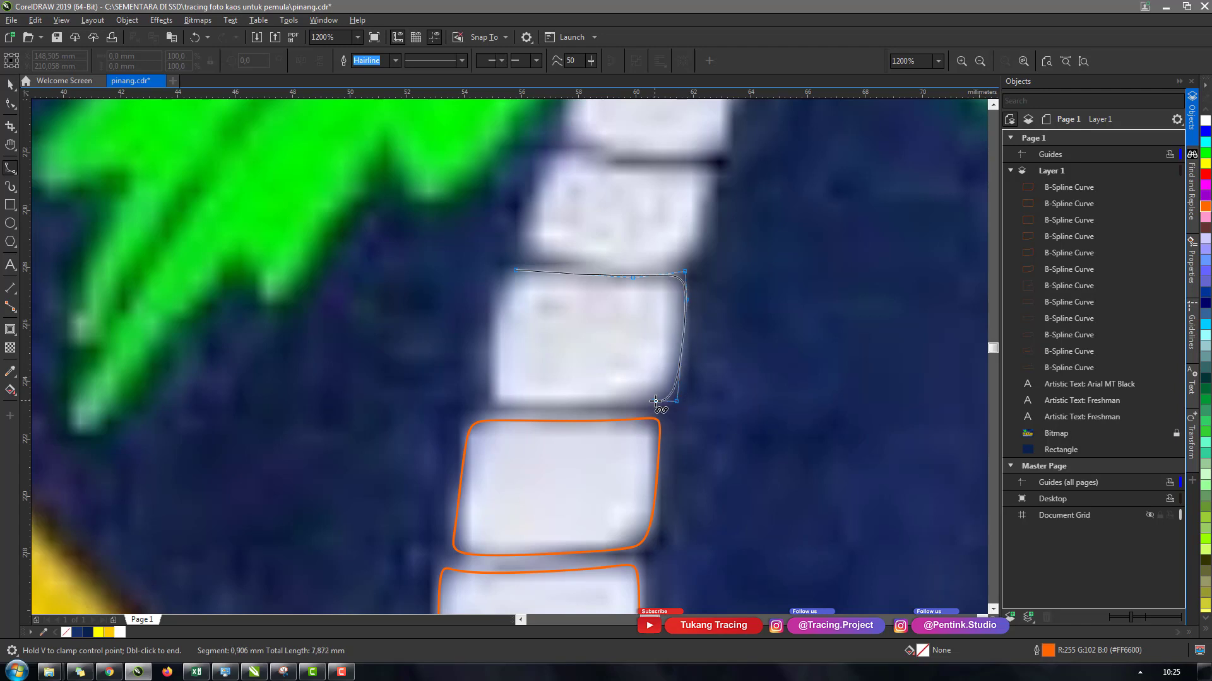
left_click(528, 405)
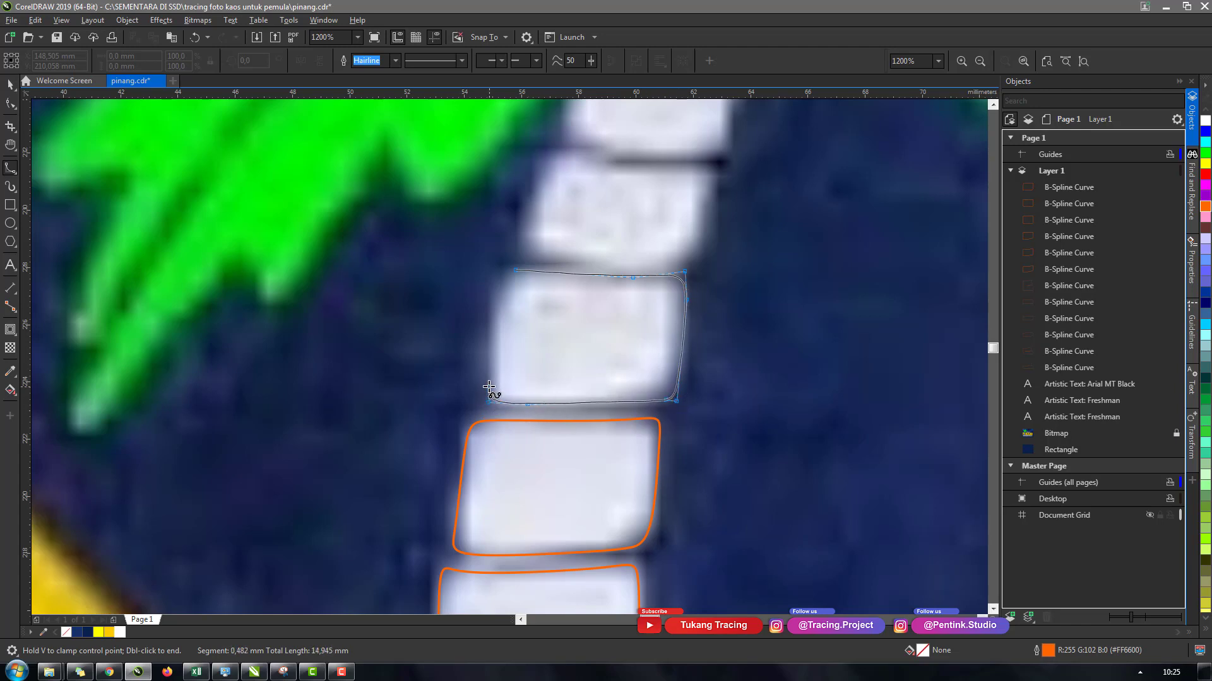
left_click(490, 397)
left_click(515, 274)
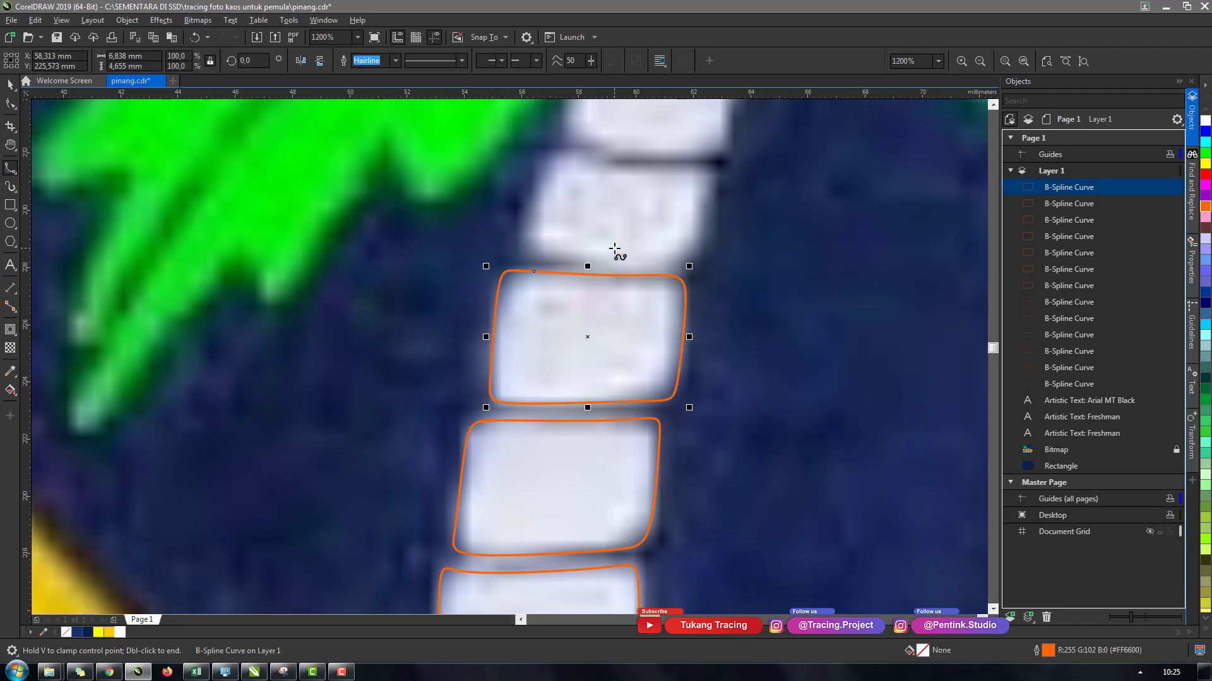
Trace the top and right edges of the eighth trunk segment with an open B-spline and adjust its lower end to the segment's bottom edge.
left_click(993, 112)
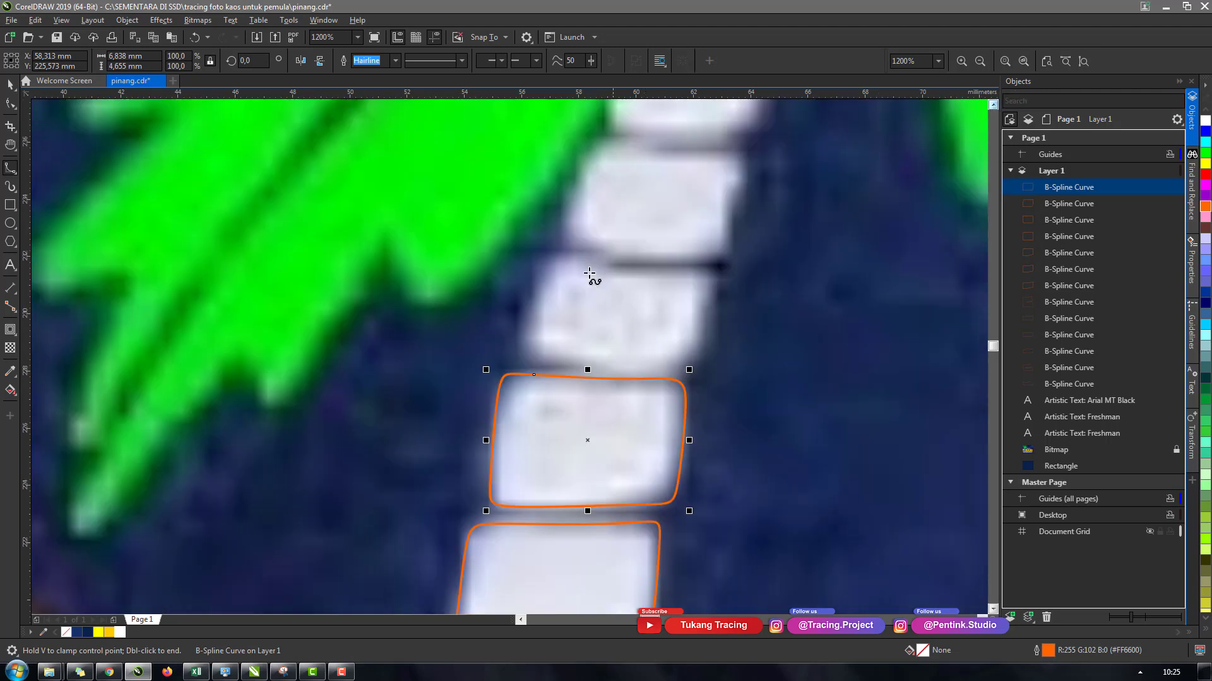
left_click(562, 255)
left_click(713, 266)
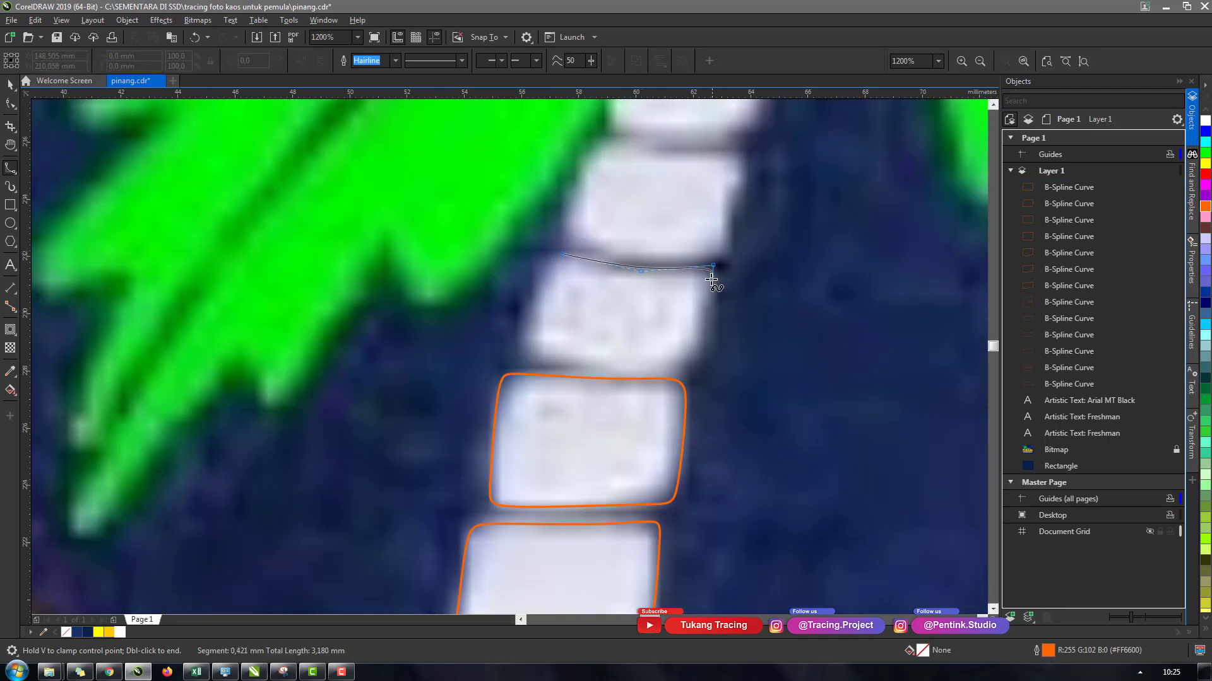
double_click(639, 360)
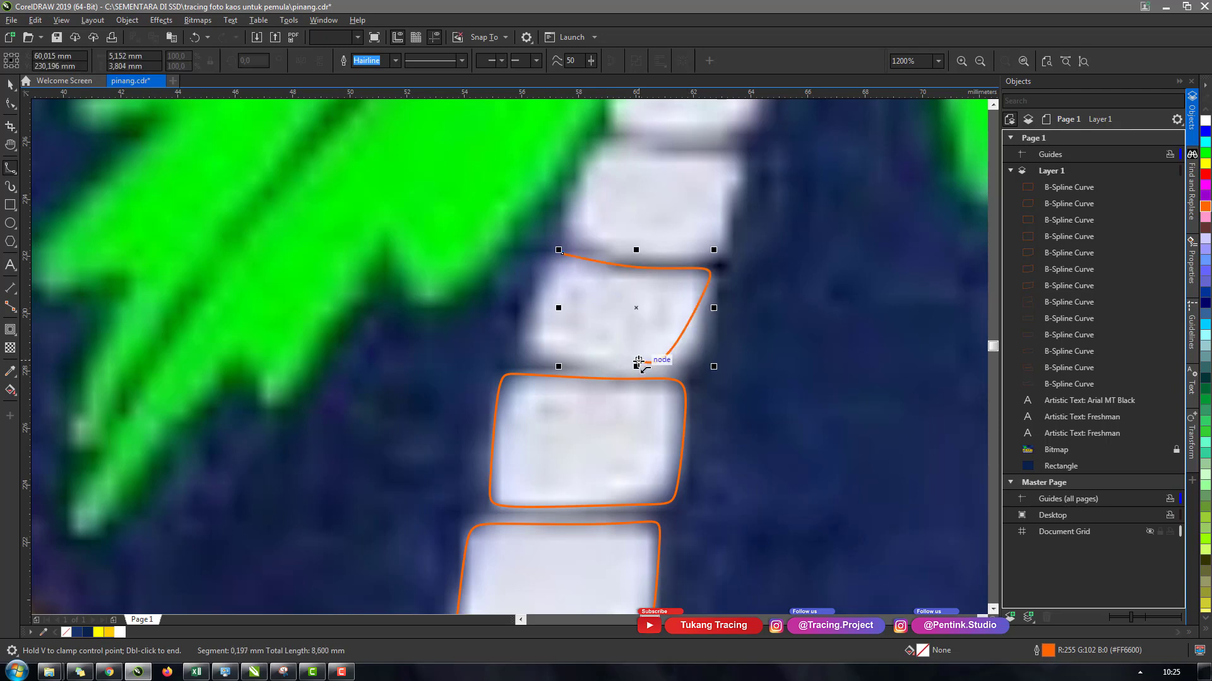
mouse_move(664, 370)
left_mouse_down()
mouse_move(706, 372)
mouse_move(630, 368)
left_mouse_up()
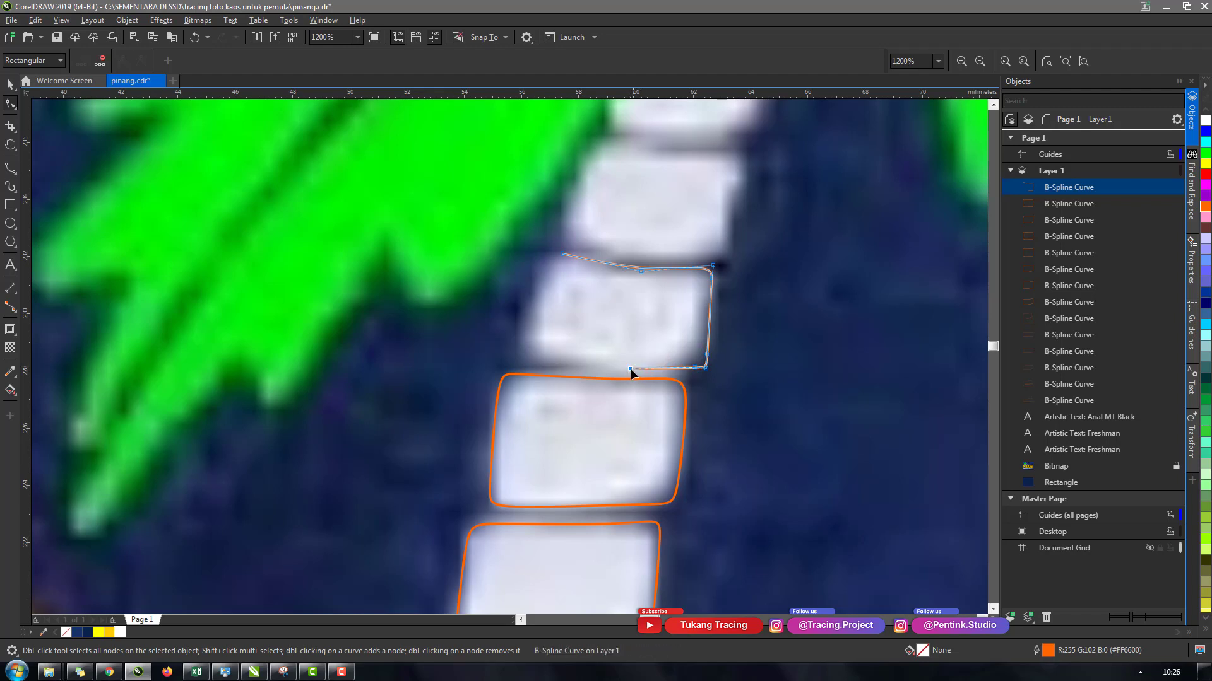
Continue the open B-spline from its lower end around the eighth segment's bottom and left edges and close it at the start point.
key("F5")
left_click(630, 369)
left_click(516, 347)
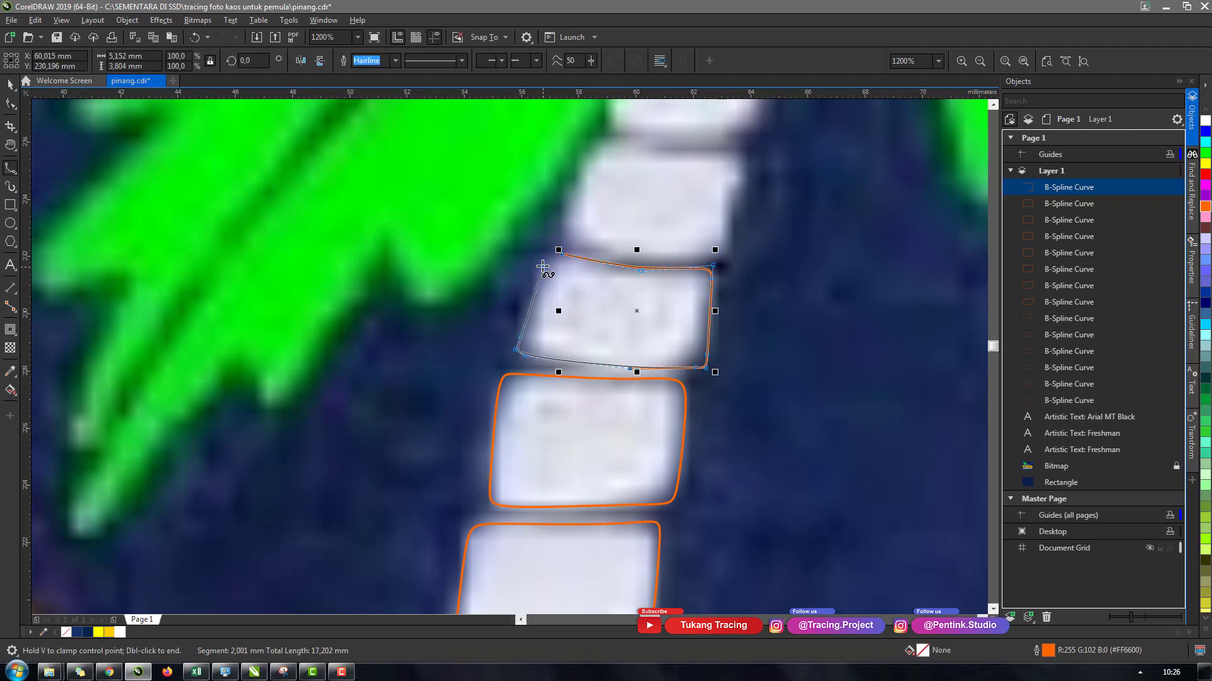
left_click(560, 253)
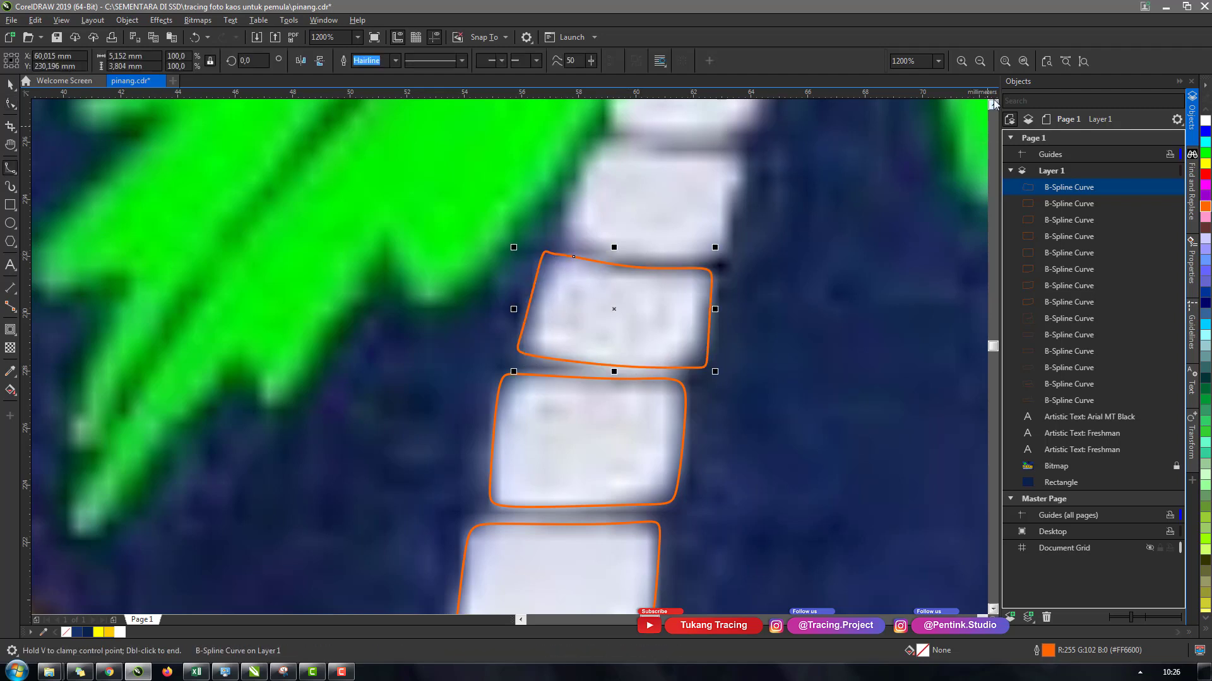
Delete the surplus control point on the top edge of the eighth segment's outline, near its upper-left corner.
key("F10")
scroll(617, 326, "up", 2)
left_click(560, 363)
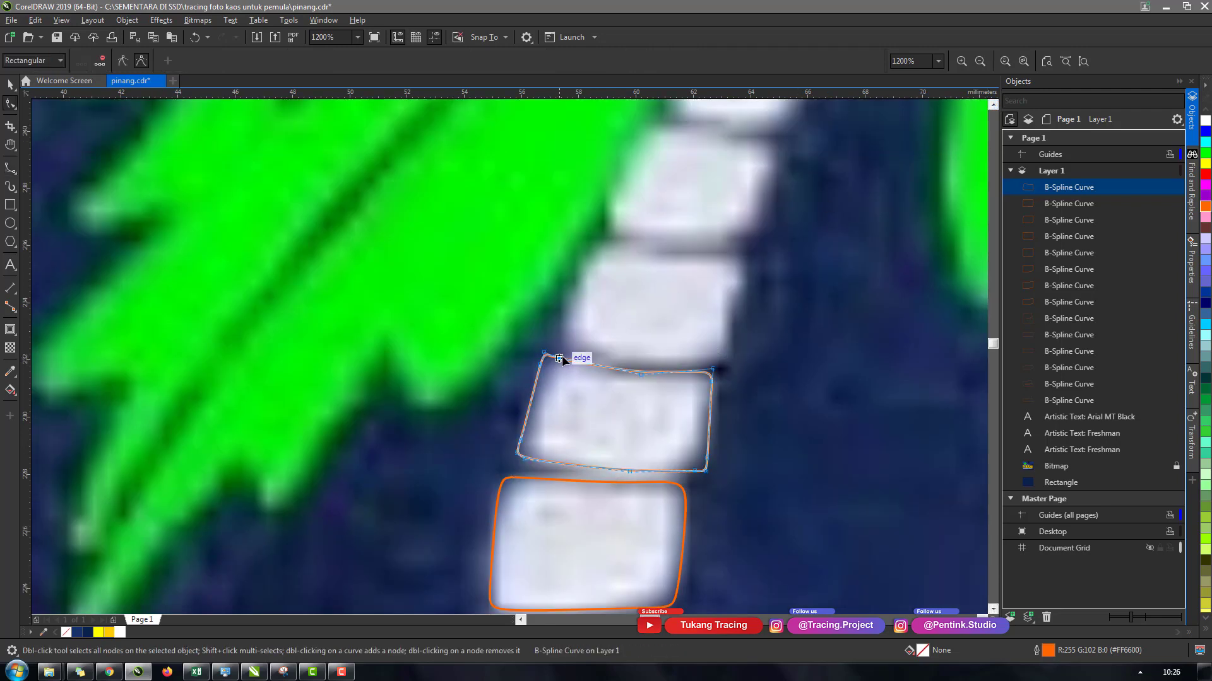
key("Delete")
key("space")
Outline the ninth trunk segment above the notched one with a closed B-spline about 6.1 mm wide and 4.1 mm tall.
key("h")
left_click_drag(660, 358, 604, 425)
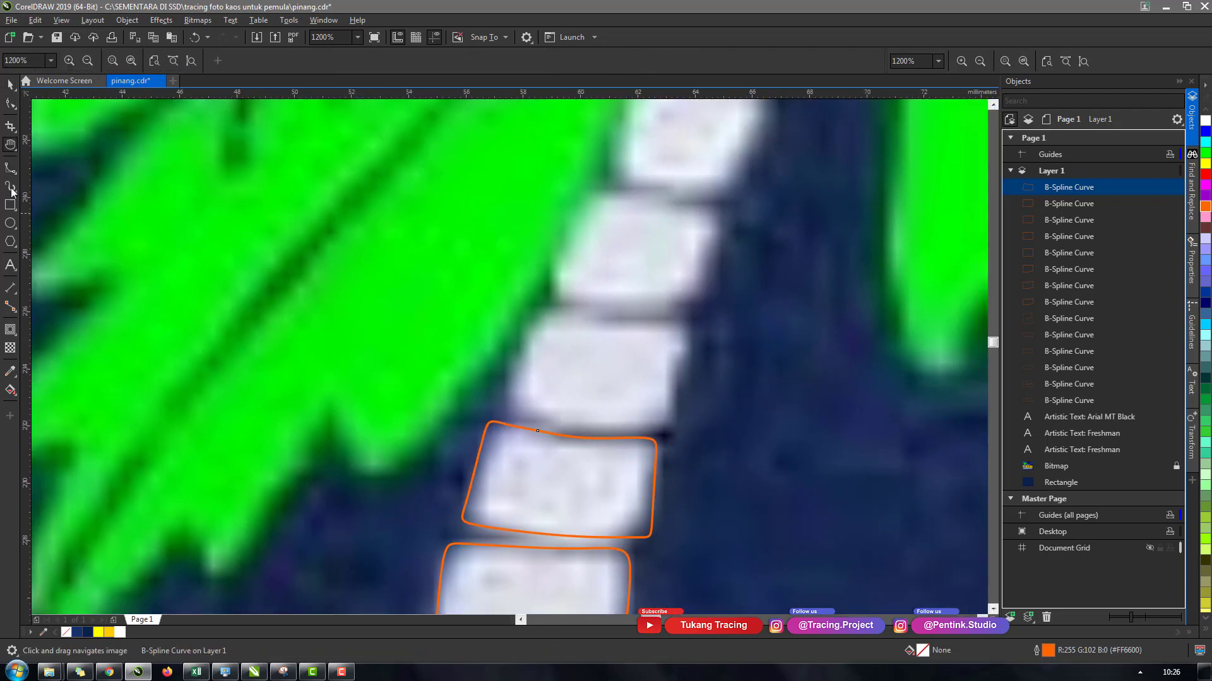
left_click(10, 167)
left_click(543, 311)
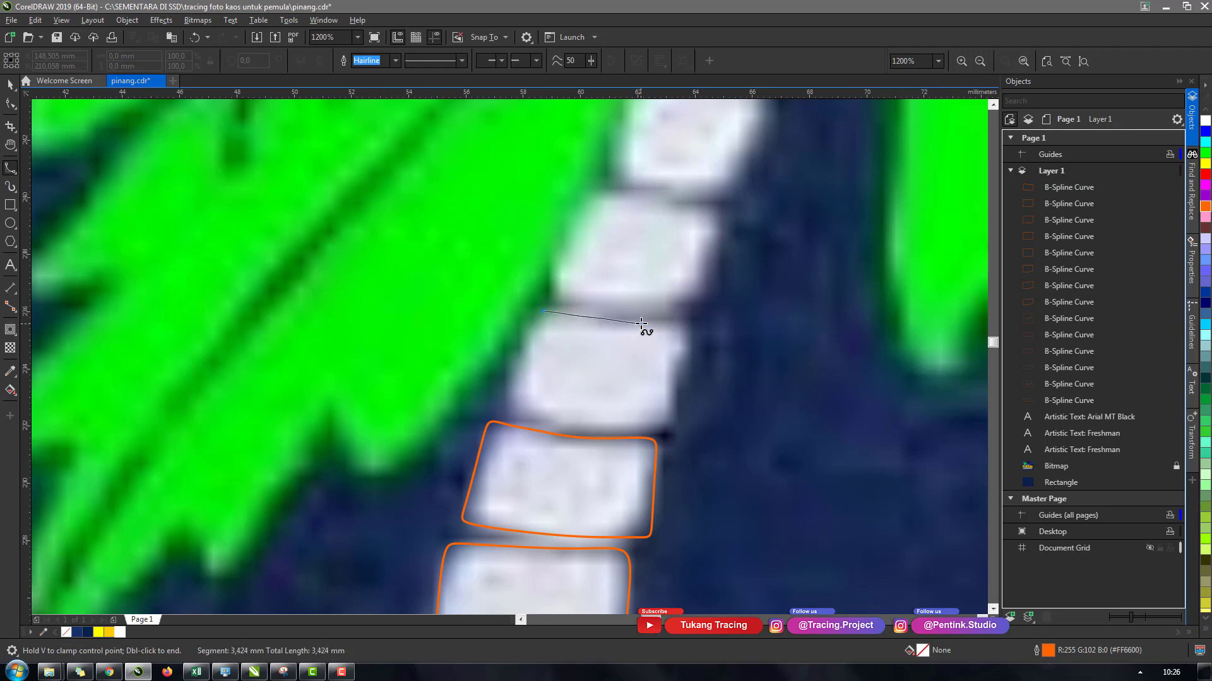
left_click(667, 425)
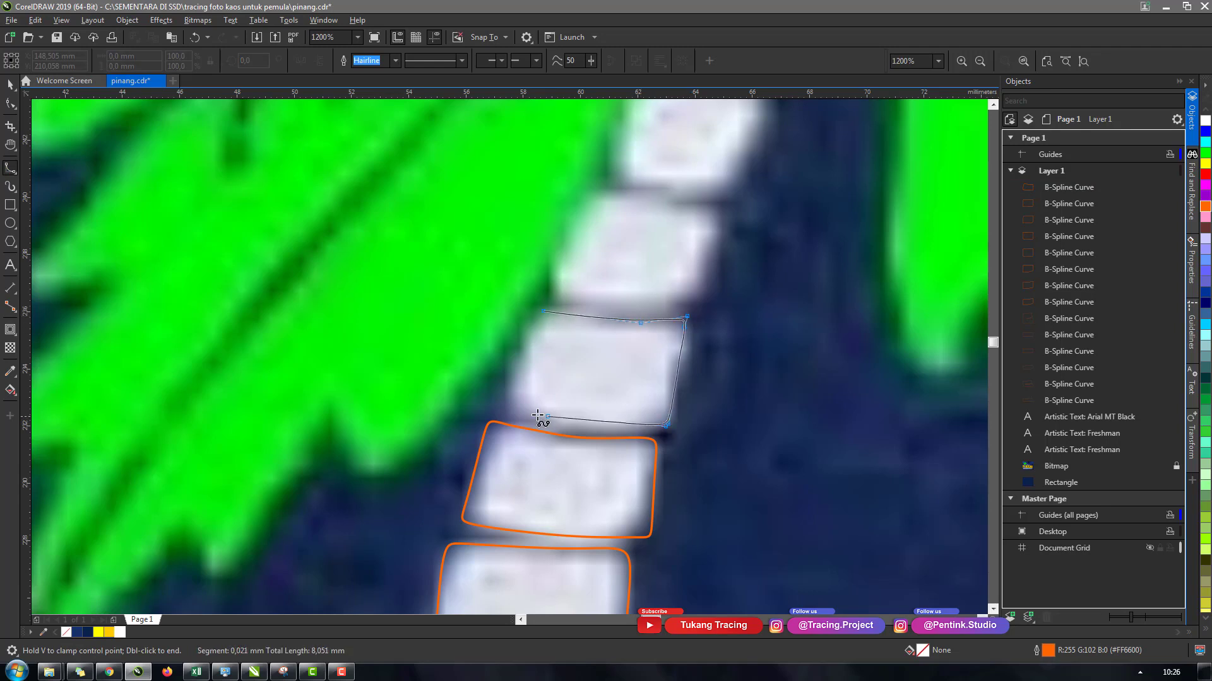
left_click(549, 428)
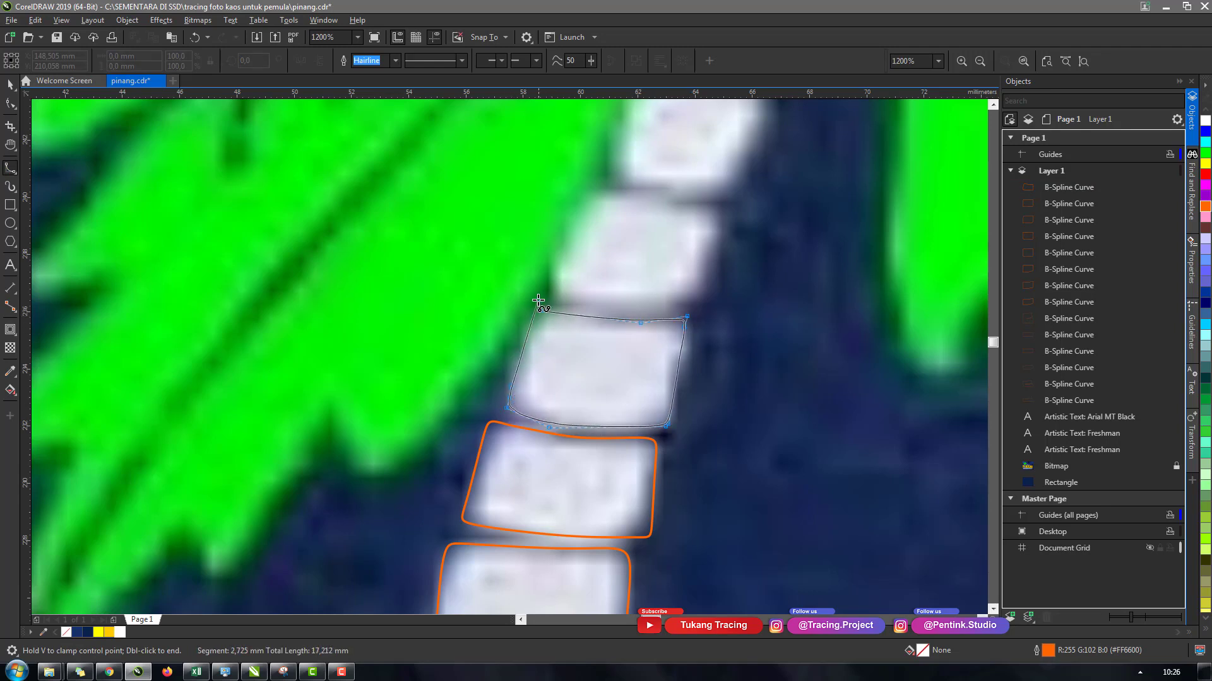
left_click(544, 310)
Trace the slanted tenth trunk segment above the notched one as a closed B-spline about 5.7 mm wide and 4.1 mm tall.
scroll(836, 233, "up", 3)
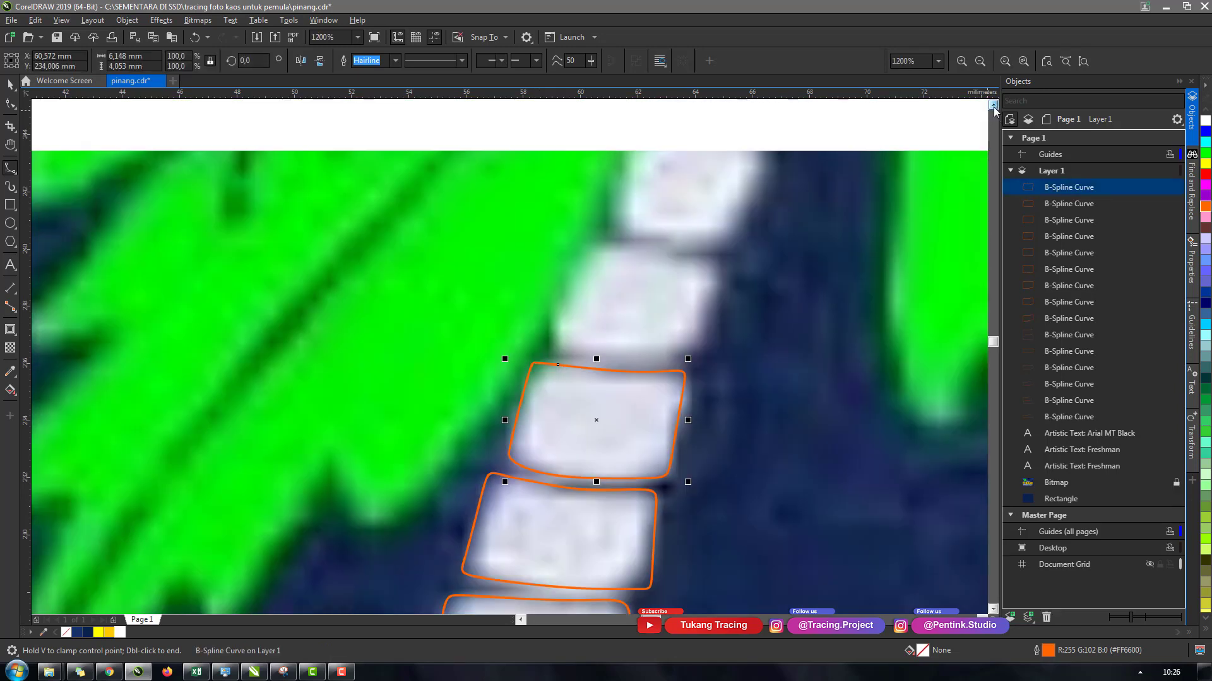
left_click(599, 347)
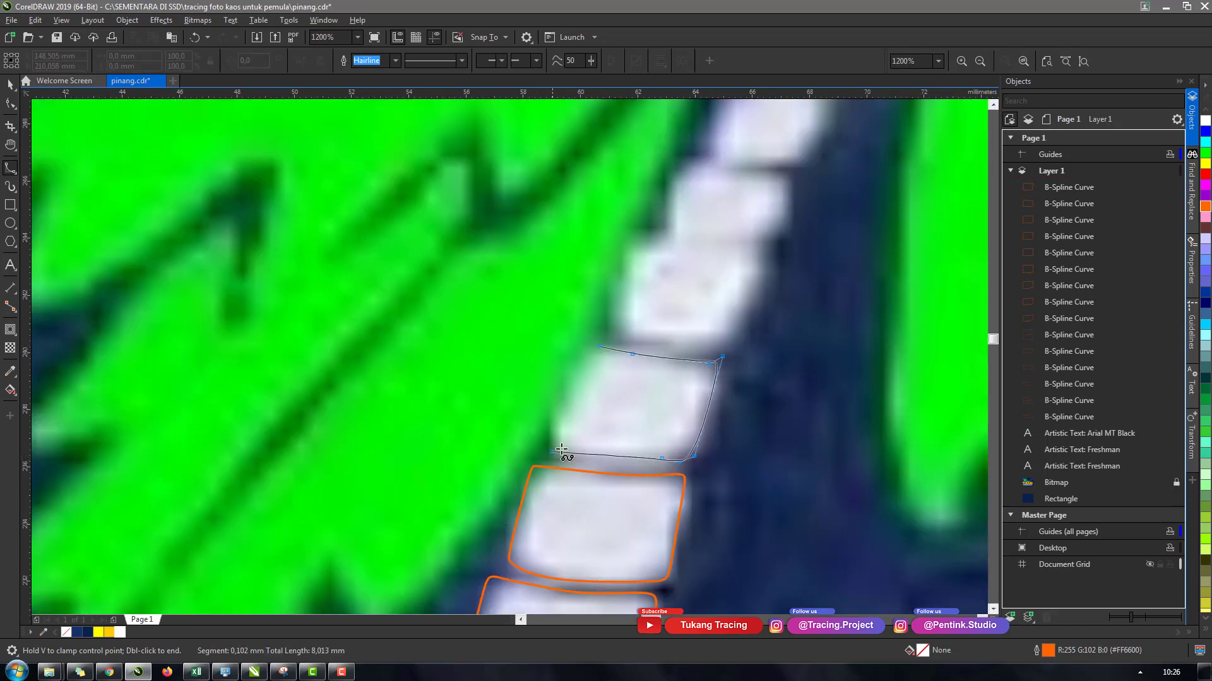
left_click(591, 343)
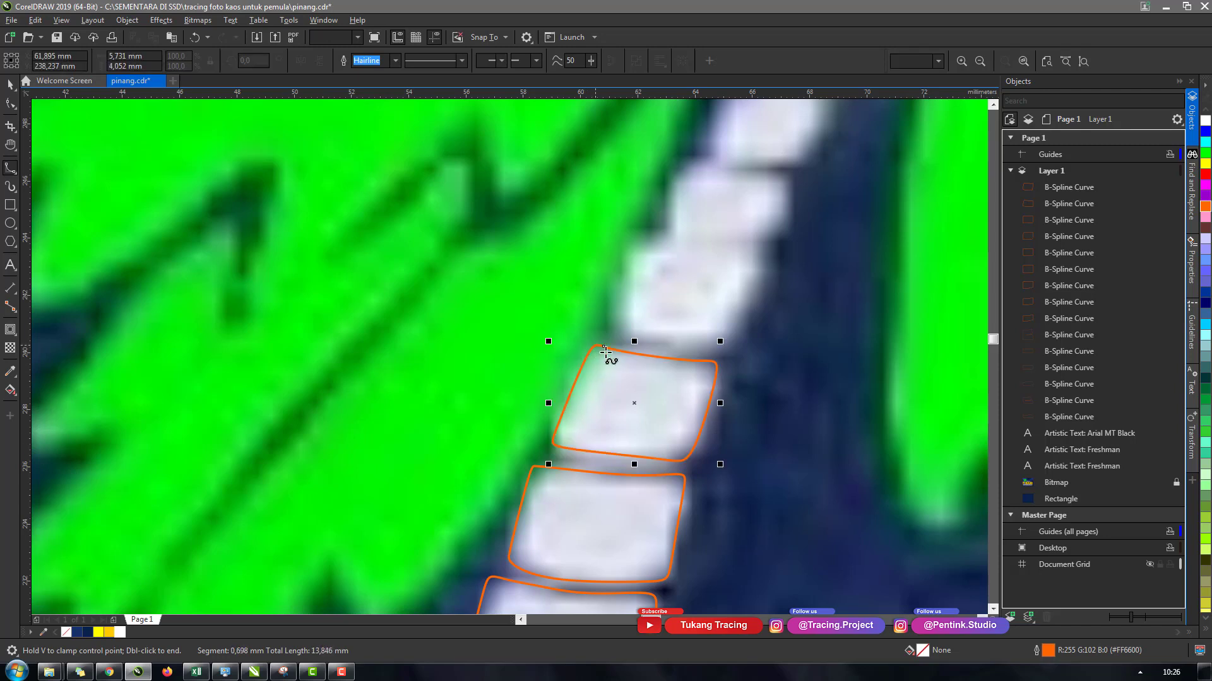
Trace the slanted eleventh trunk segment above the notched one as a closed B-spline about 5.1 mm wide and 3.9 mm tall.
scroll(612, 373, "up", 2)
left_click(639, 347)
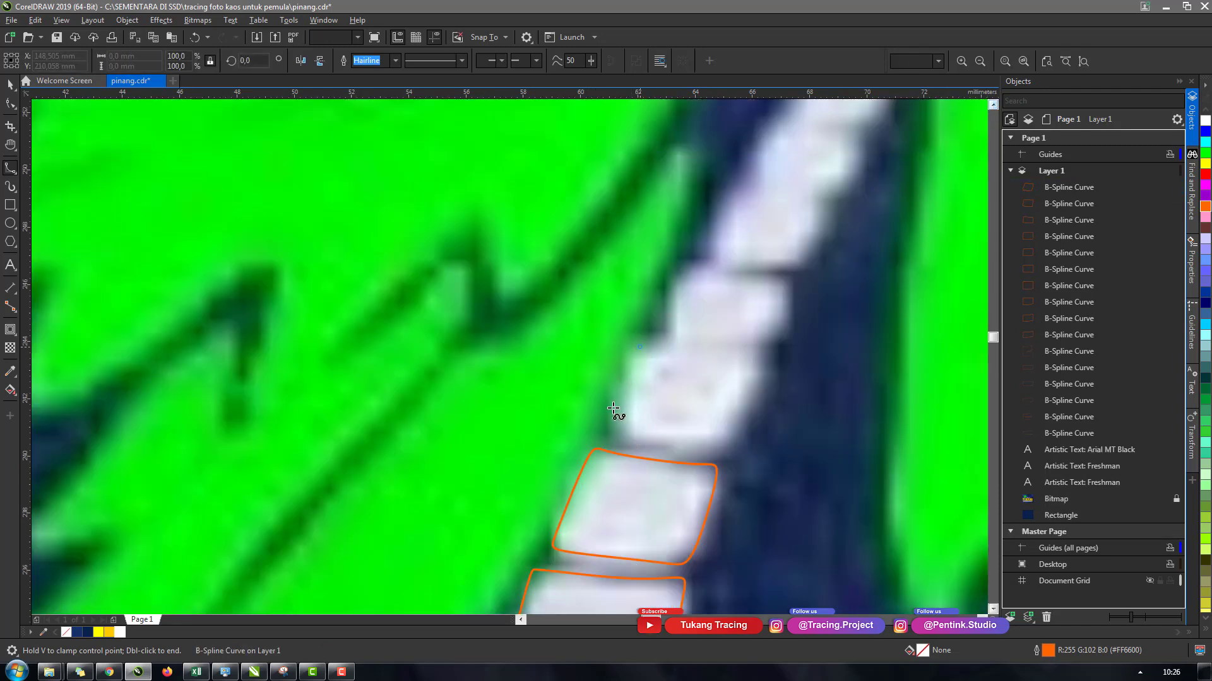
left_click(749, 359)
left_click(644, 342)
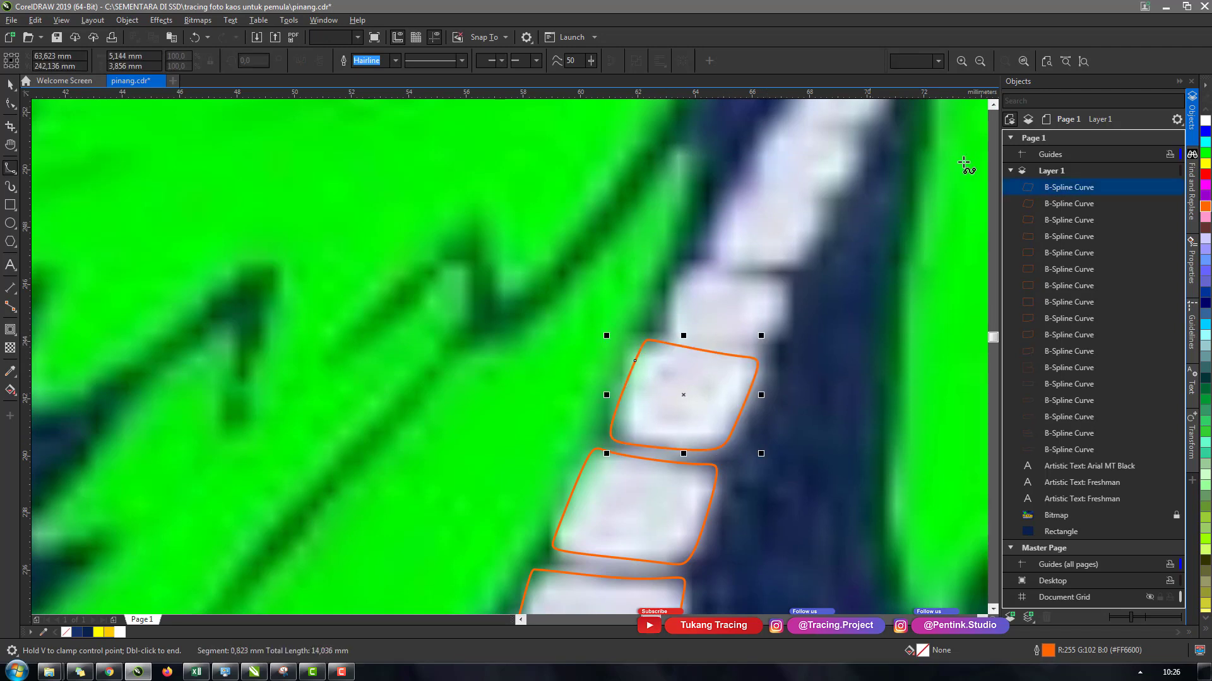
Outline the short twelfth trunk segment above the notched one with a closed B-spline about 4.1 mm wide and 2.7 mm tall.
scroll(834, 260, "up", 2)
left_click(664, 431)
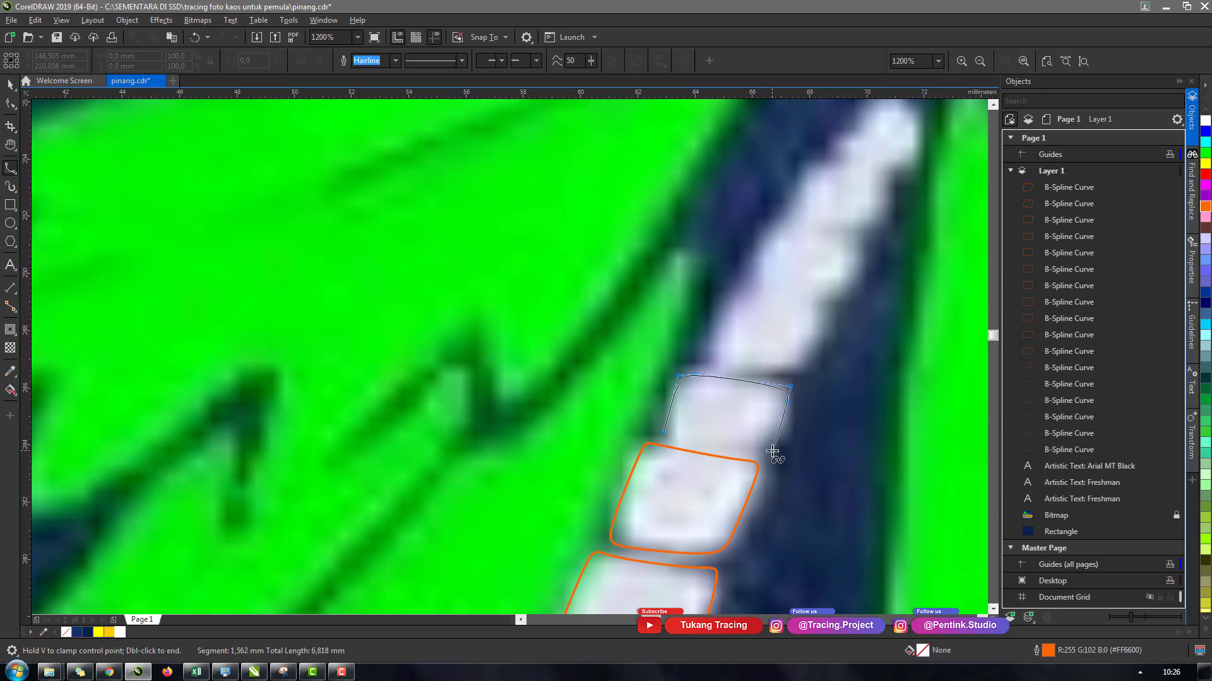
left_click(771, 450)
left_click(740, 449)
left_click(686, 439)
left_click(665, 435)
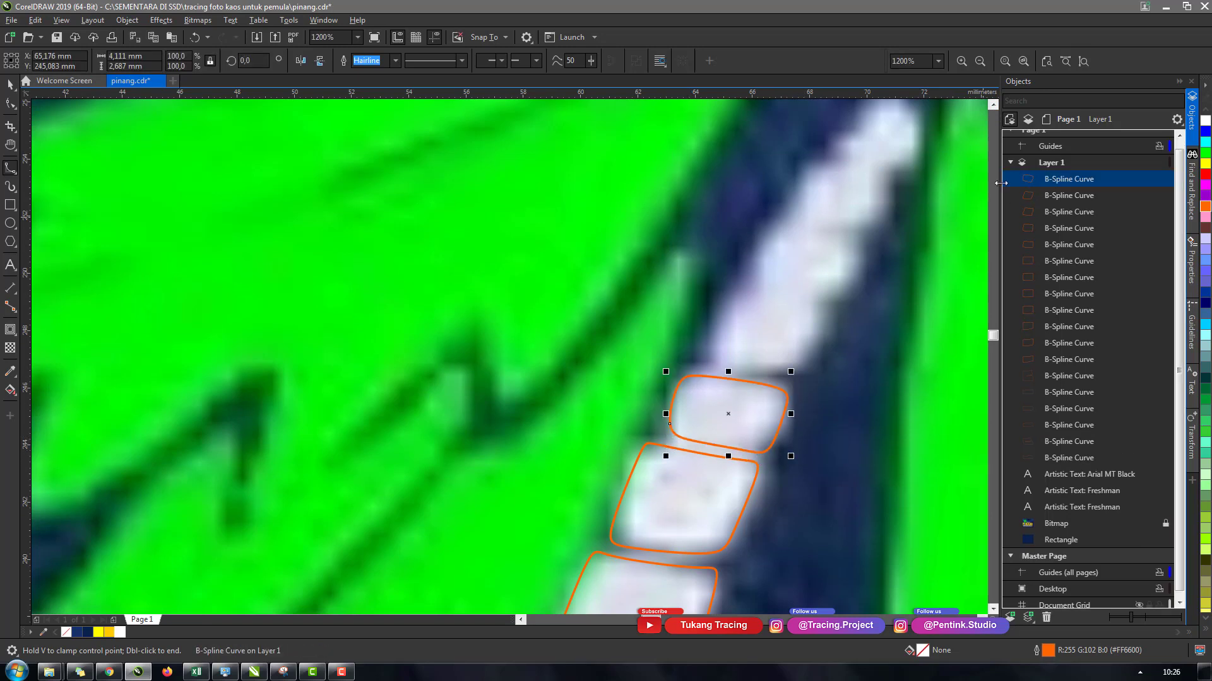
Remove the surplus control point near the lower-left corner of the twelfth segment's outline and deselect the curve.
scroll(993, 119, "up", 2)
key("F10")
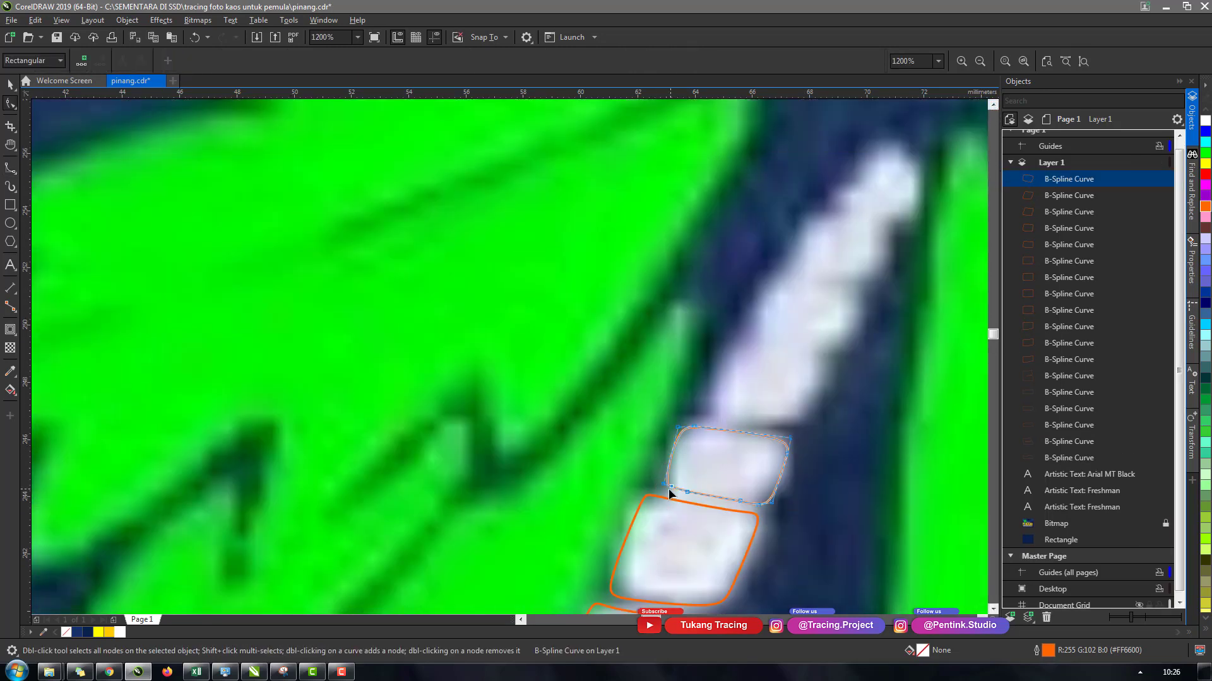
key("space")
key("Escape")
left_click_drag(826, 457, 716, 492)
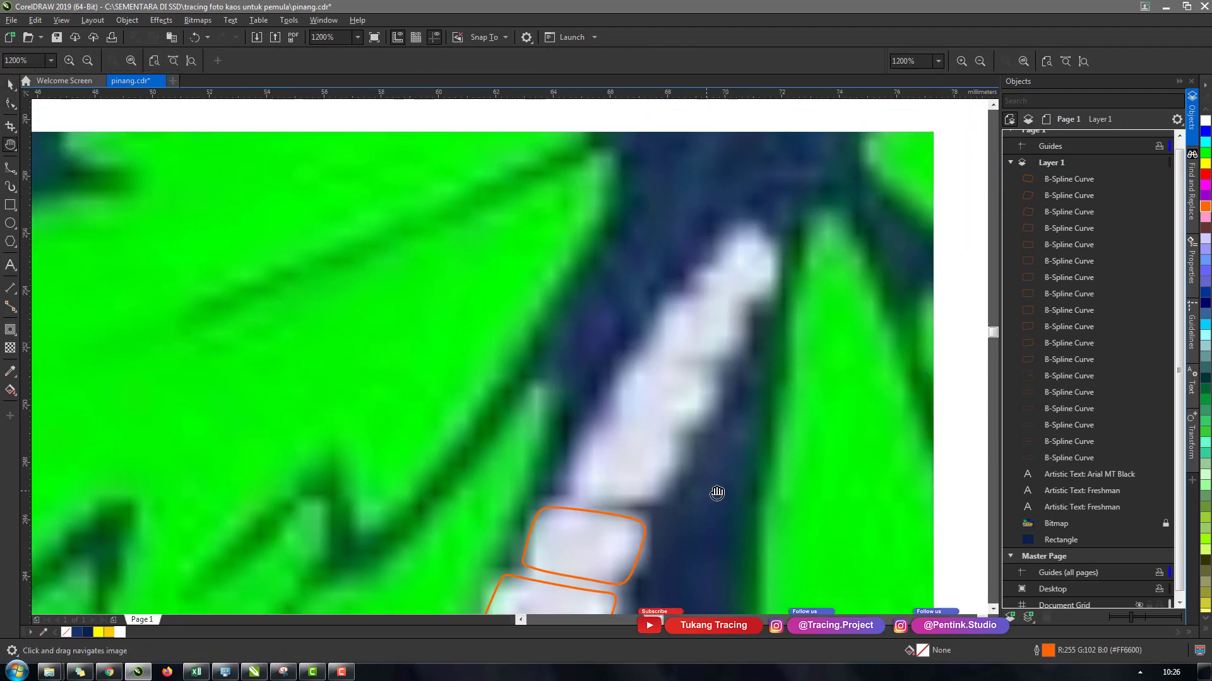
Trace the trunk's whole bumpy tip above the twelfth segment as one closed B-spline about 7.7 mm wide and 9.8 mm tall, then deselect it.
key("space")
left_click(564, 487)
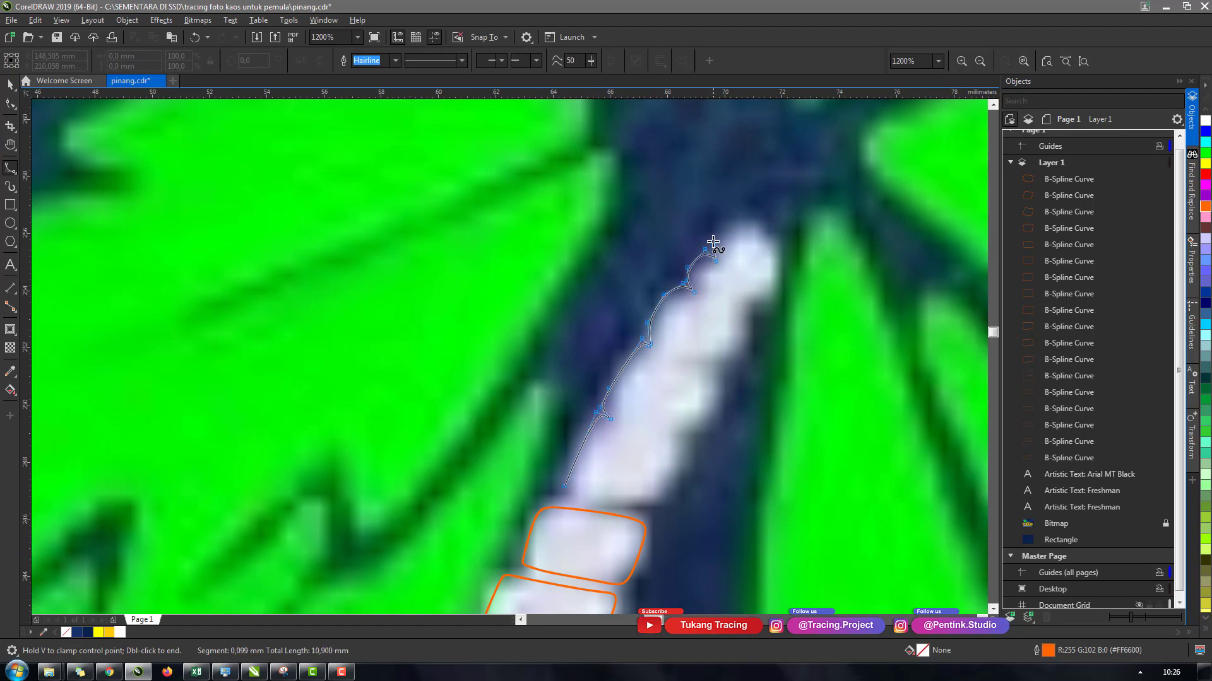
left_click(723, 219)
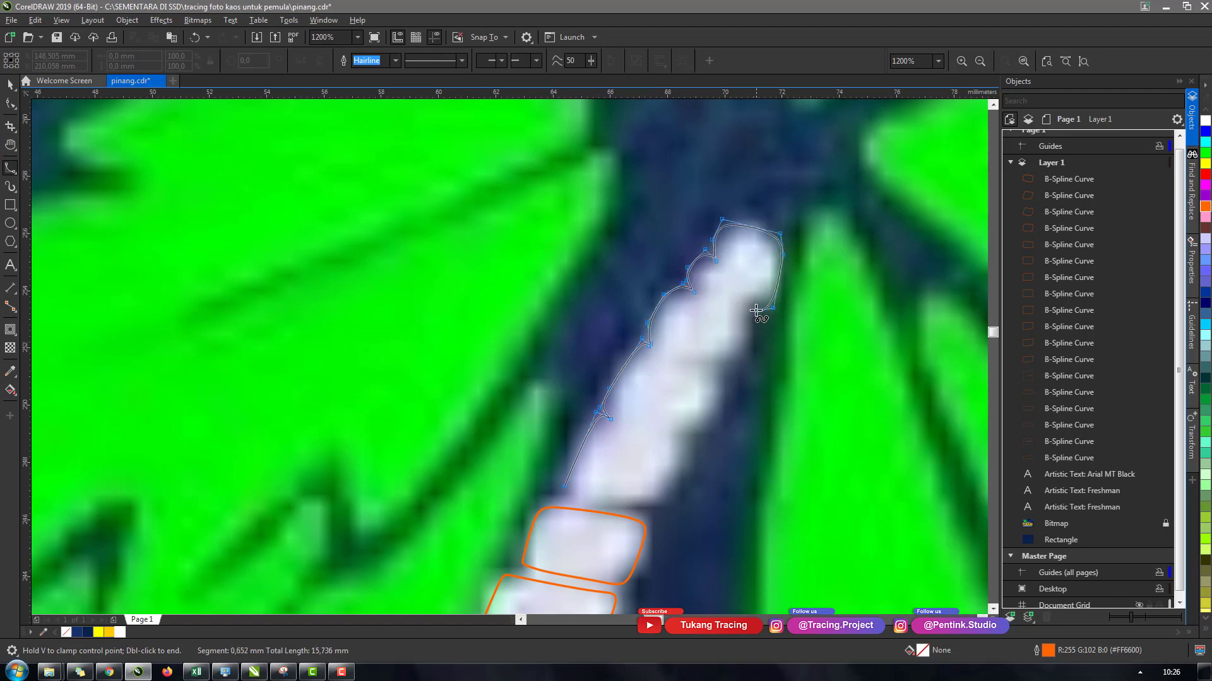
left_click(754, 346)
left_click(695, 451)
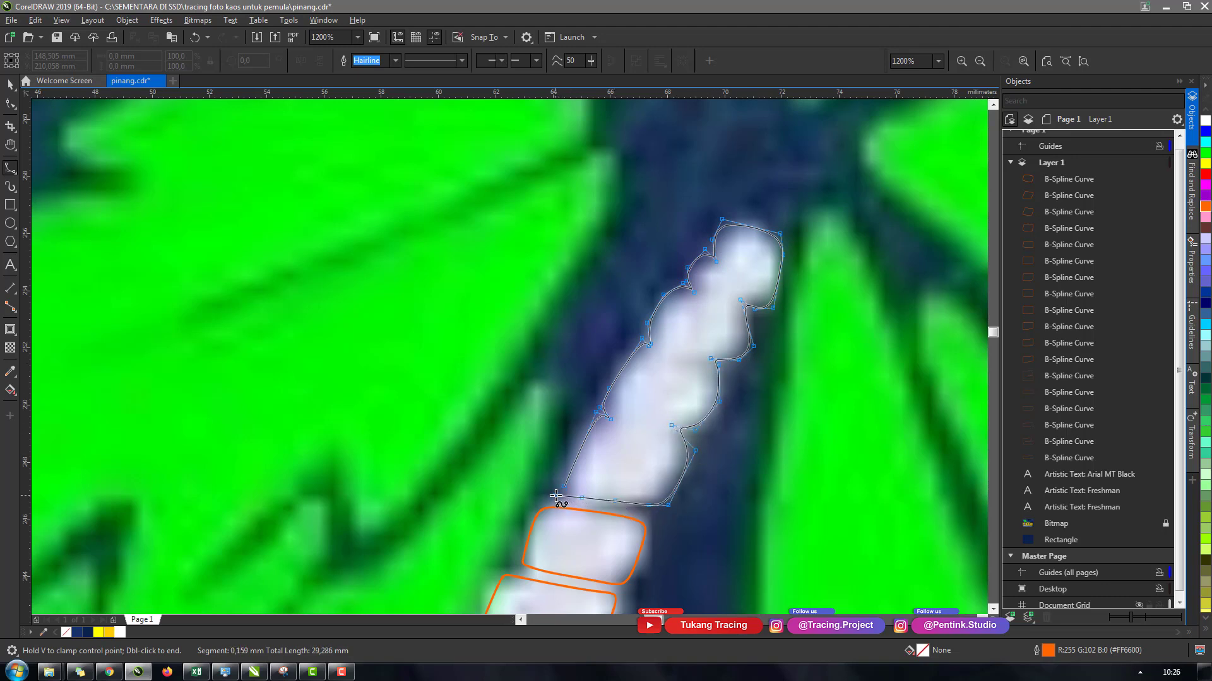
left_click(556, 496)
key("space")
scroll(605, 359, "down", 2)
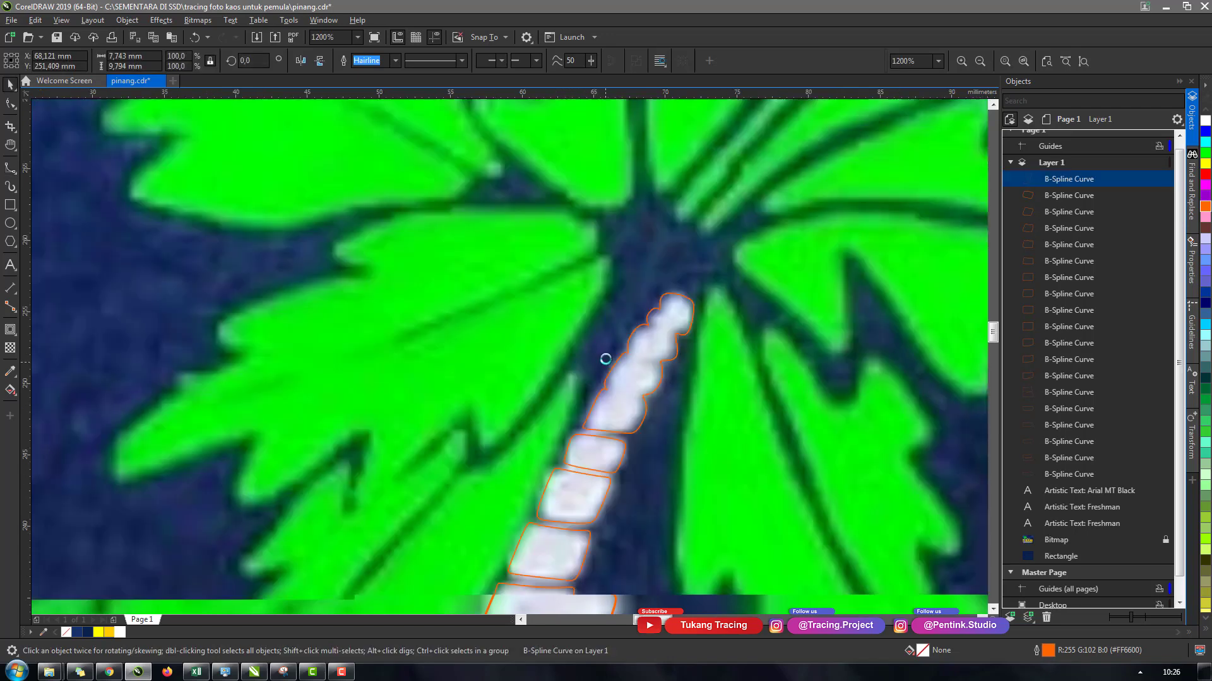
scroll(609, 353, "down", 4)
key("Escape")
Fill all the traced trunk segments with yellow, remove their outlines and deselect them.
scroll(619, 340, "down", 1)
scroll(625, 328, "up", 1)
scroll(631, 320, "down", 1)
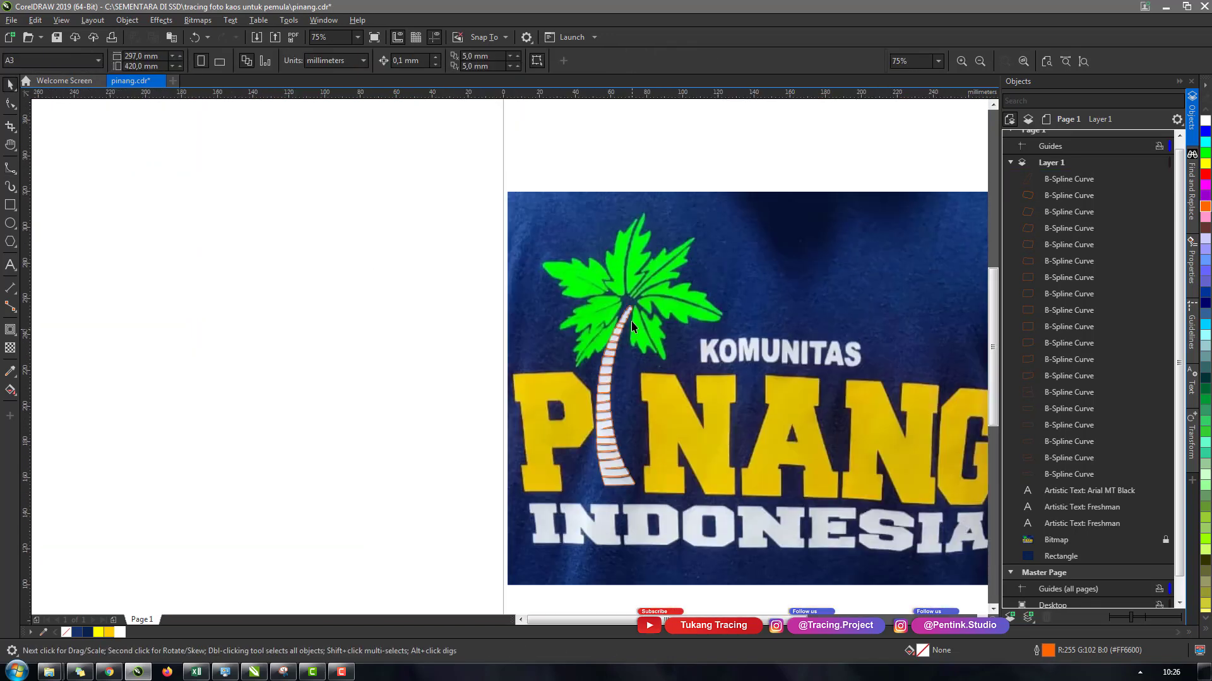
scroll(631, 321, "up", 2)
scroll(631, 320, "down", 2)
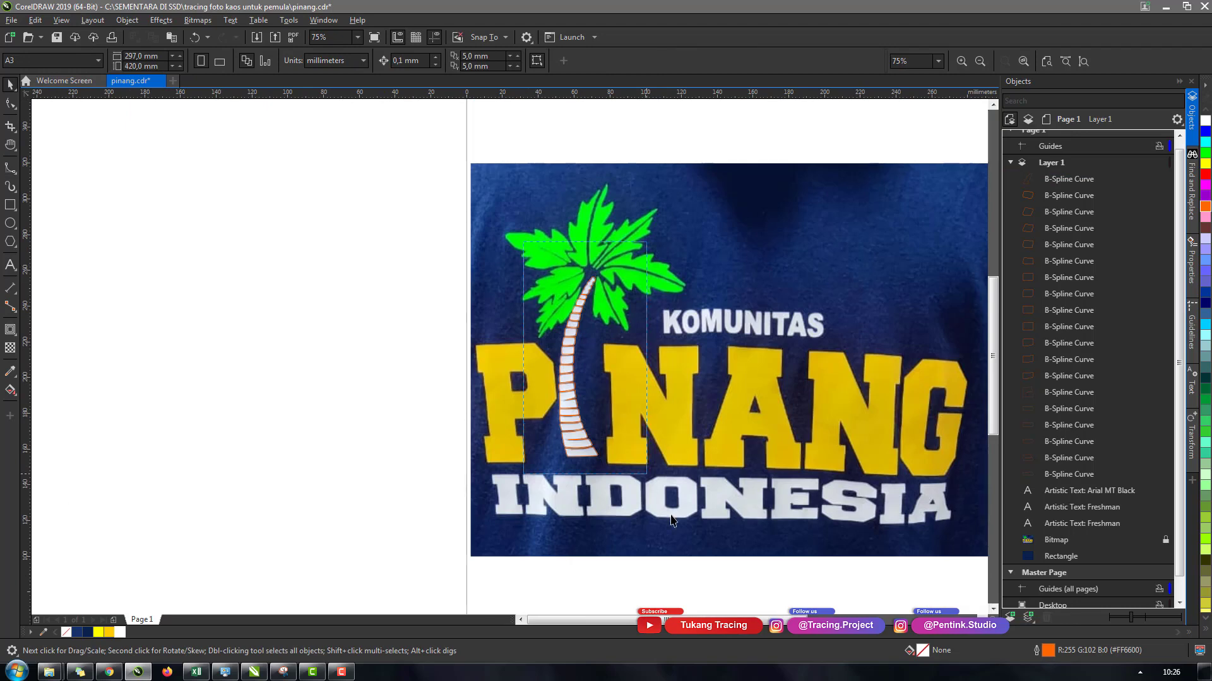
left_click_drag(670, 520, 668, 523)
left_click(99, 632)
right_click(66, 632)
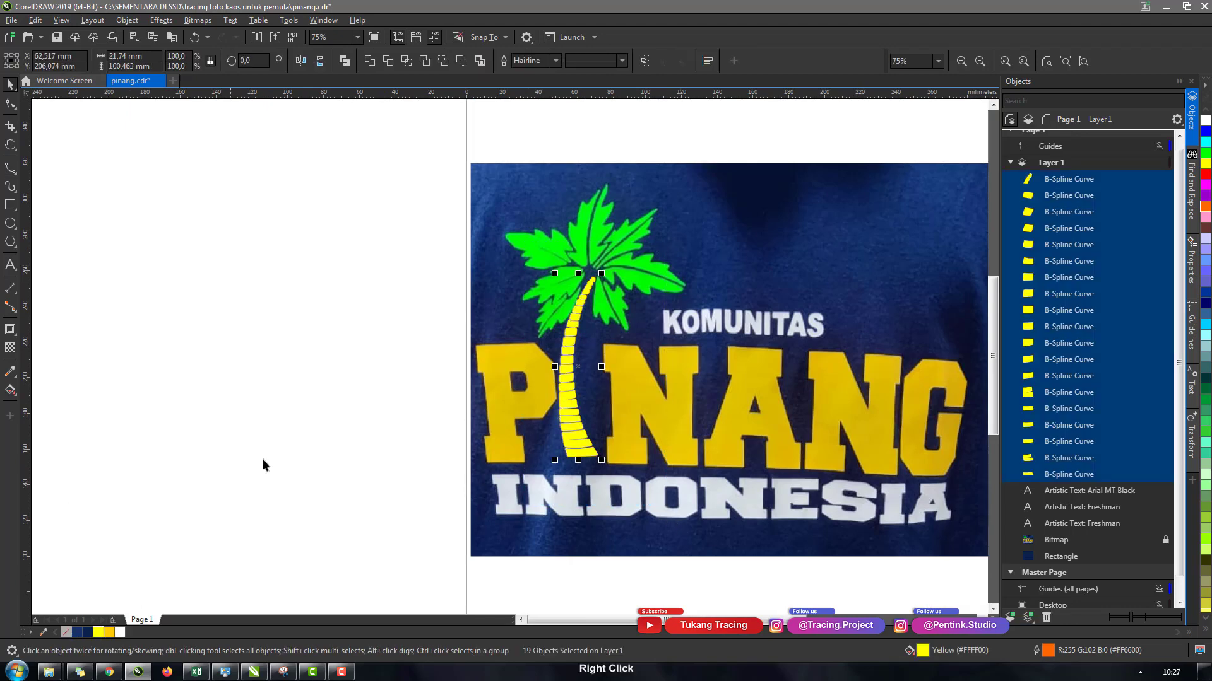
left_click(264, 465)
Trace the left half of the drooping leaf just right of the trunk as a closed B-spline about 14.7 mm wide and 27.7 mm tall.
scroll(610, 375, "up", 2)
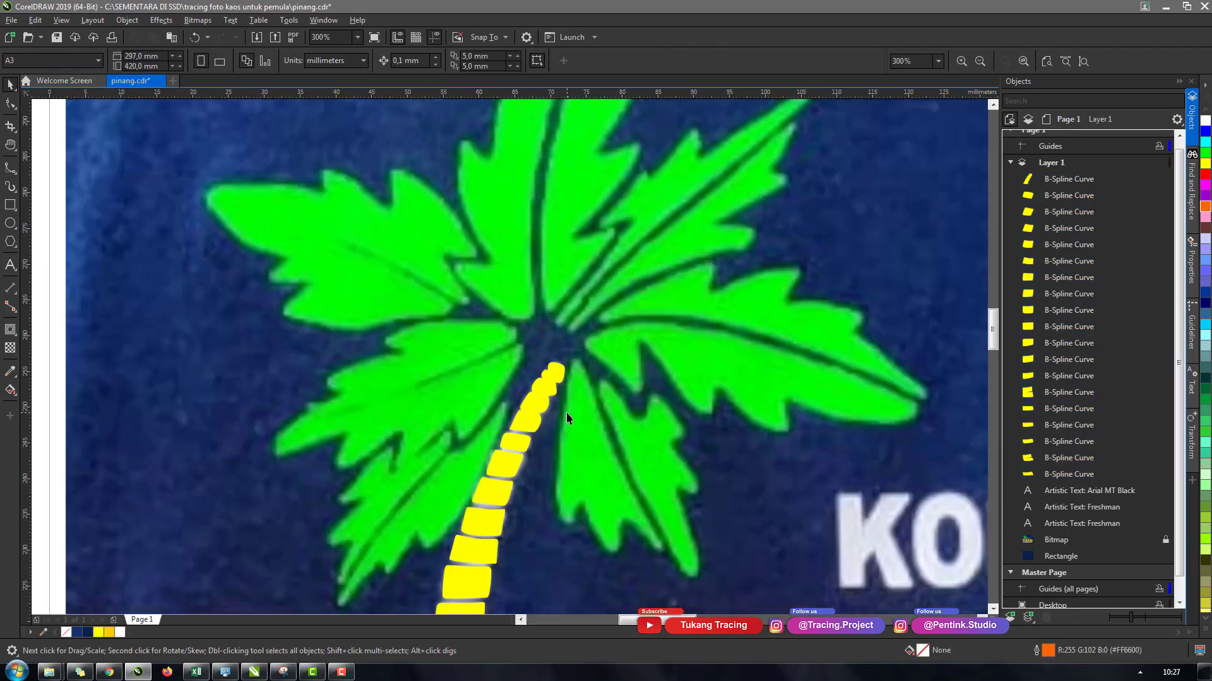
scroll(574, 429, "up", 2)
key("h")
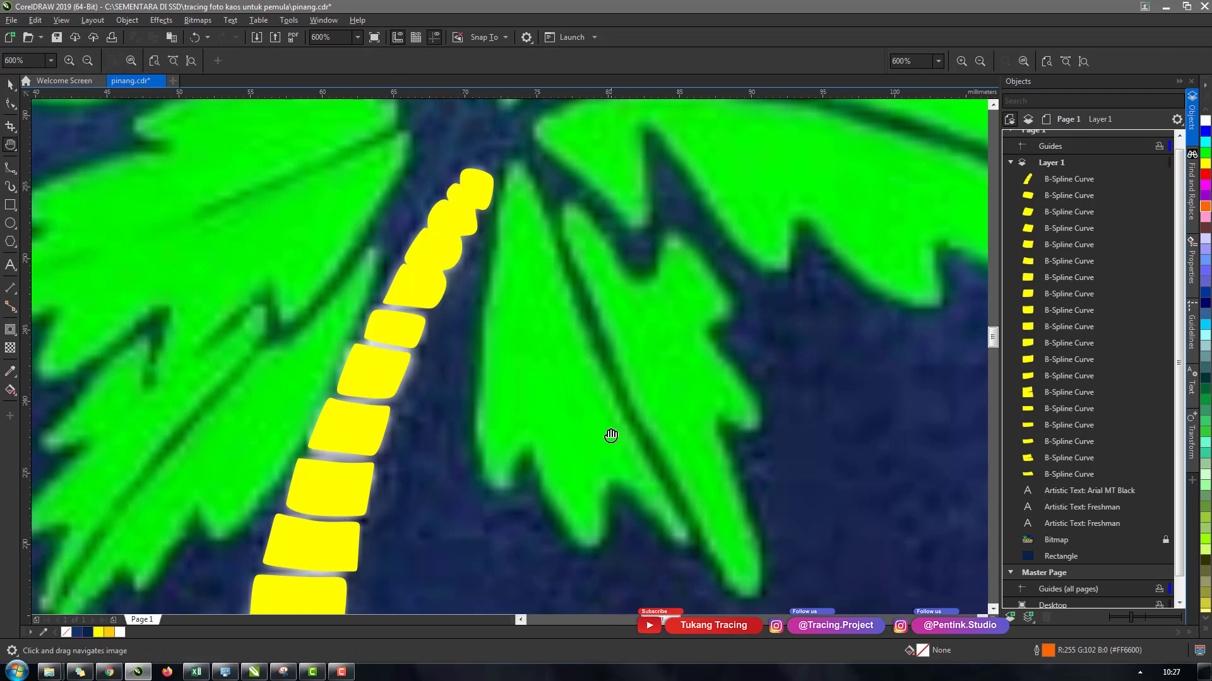
left_click_drag(315, 320, 252, 327)
left_click(10, 168)
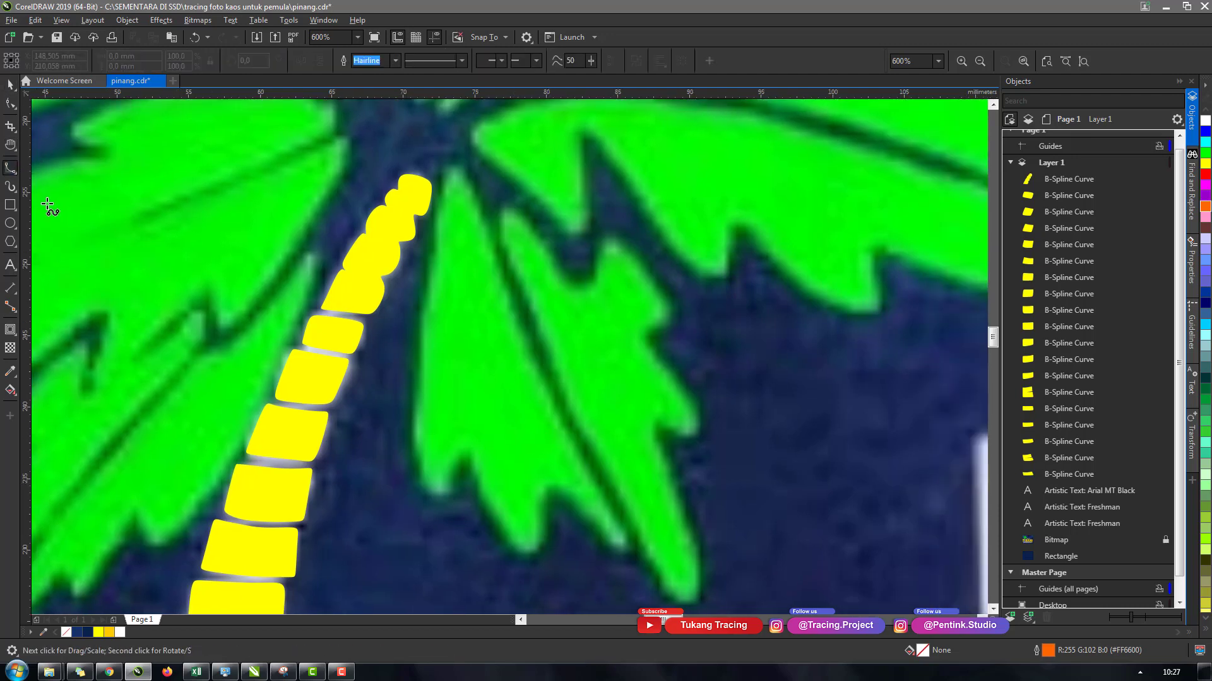
left_click(470, 191)
left_click(535, 365)
left_click(610, 511)
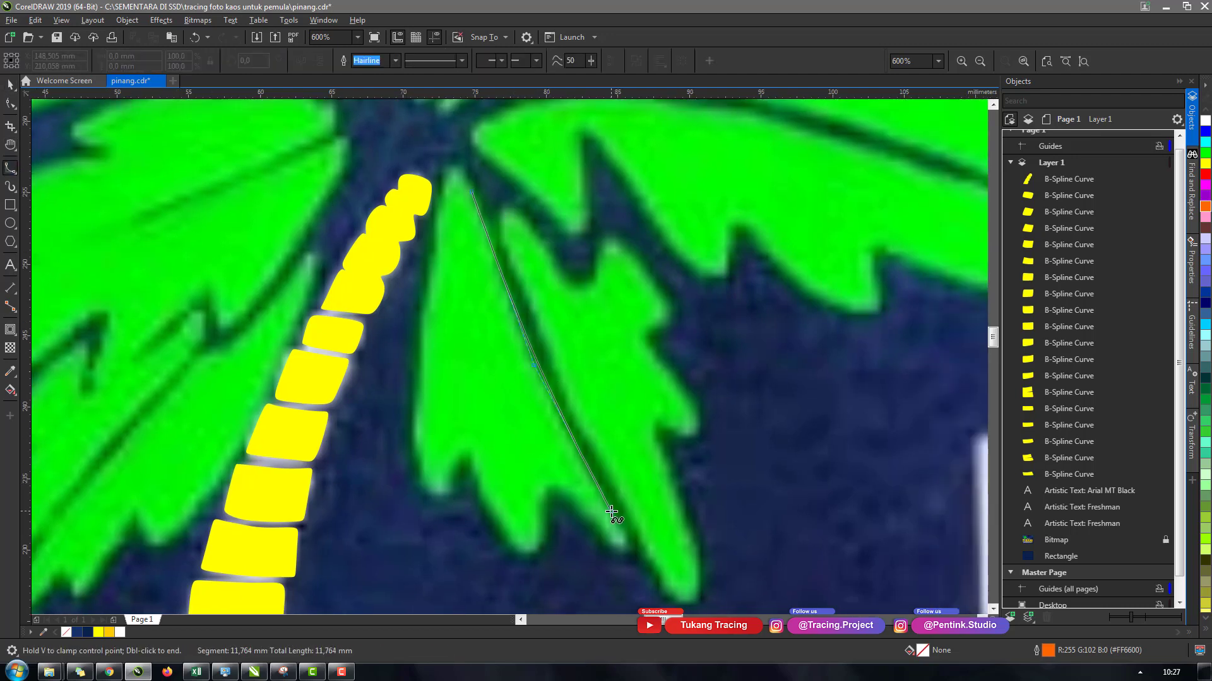
left_click(629, 553)
left_click(564, 484)
left_click(546, 471)
left_click(538, 499)
left_click(545, 559)
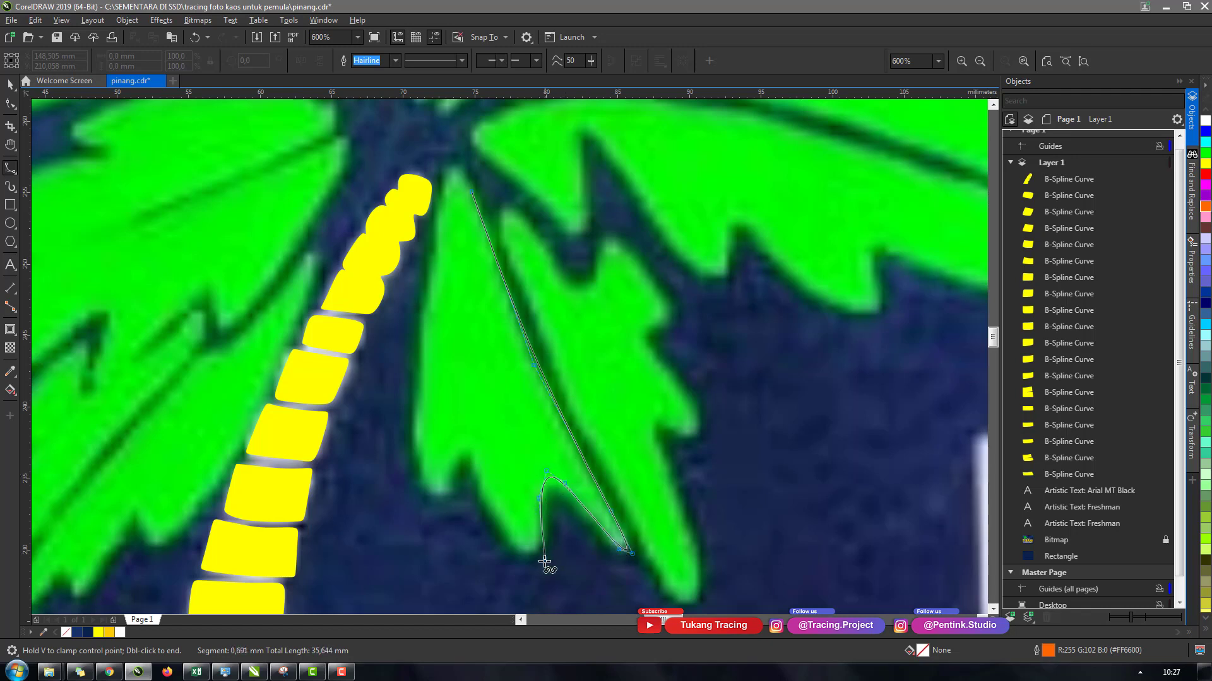
left_click(500, 555)
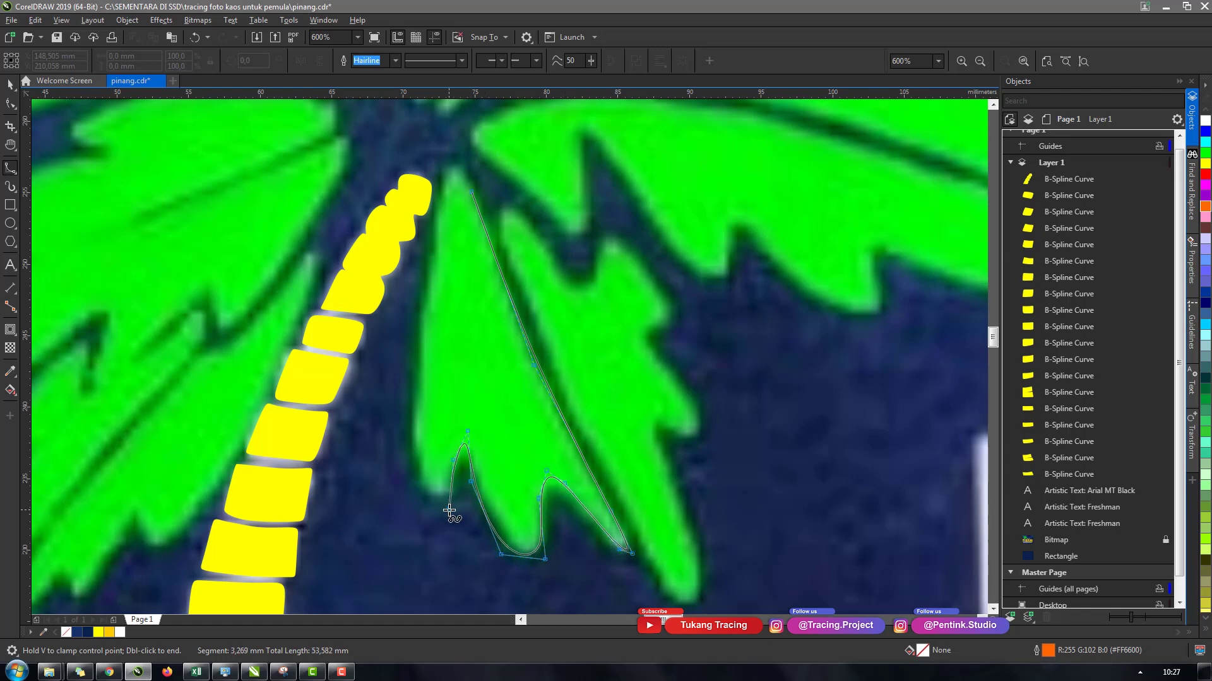
left_click(410, 463)
left_click(425, 262)
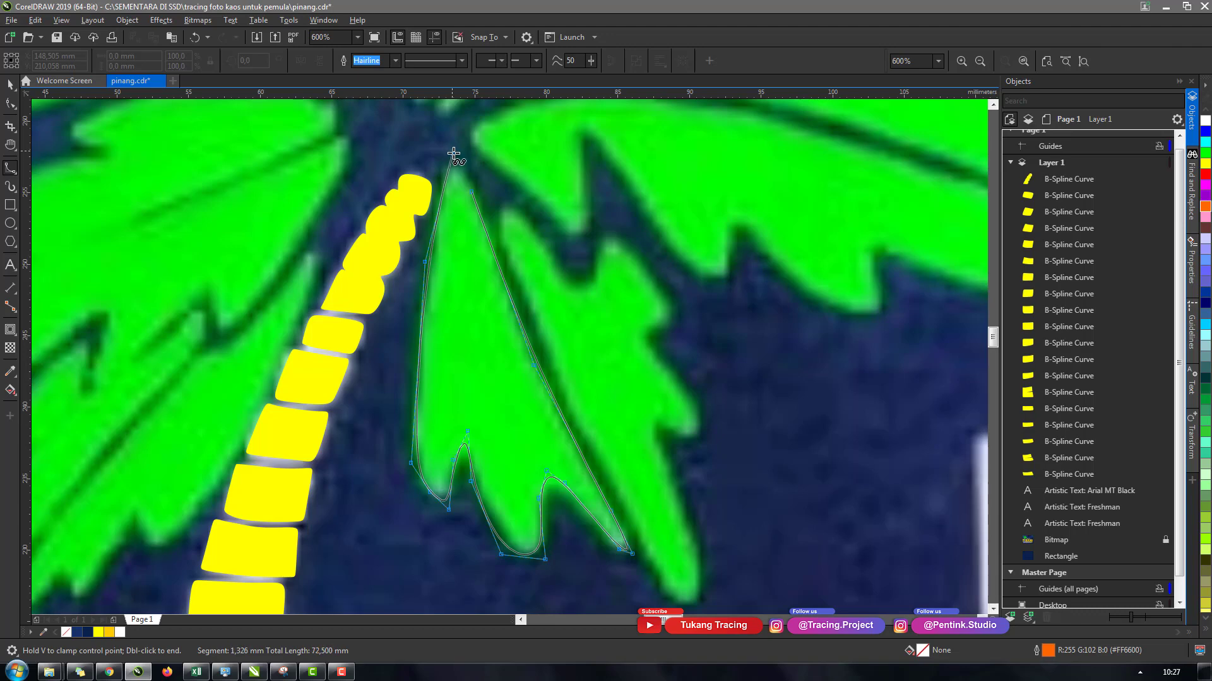
left_click(468, 189)
Trace the right half of the drooping leaf beside the trunk as a closed B-spline about 14.3 mm wide and 28 mm tall.
scroll(535, 337, "down", 1)
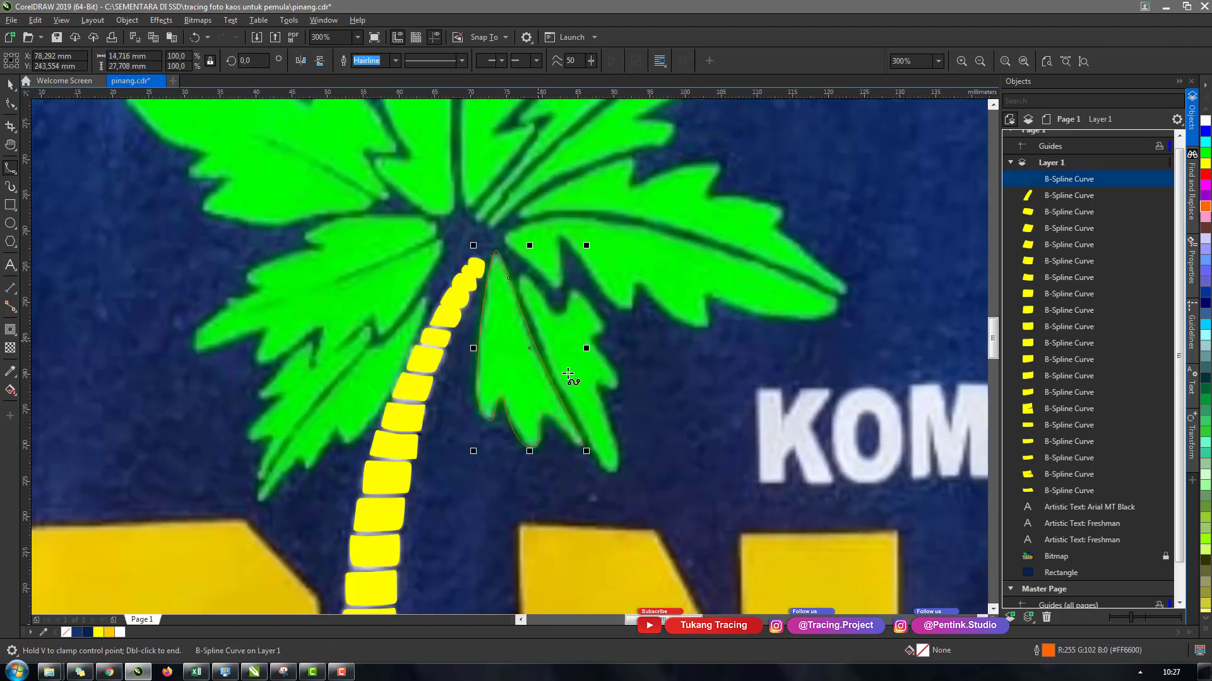
scroll(604, 413, "up", 2)
scroll(606, 417, "down", 1)
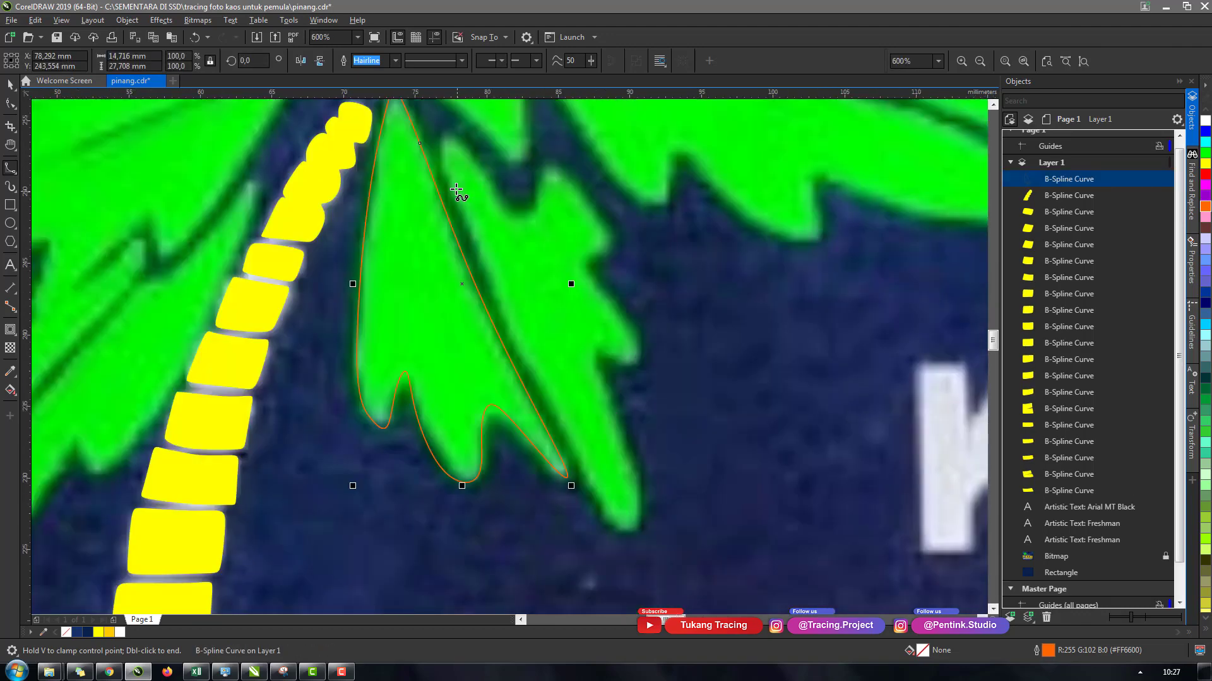
left_click(453, 195)
left_click(535, 384)
left_click(631, 538)
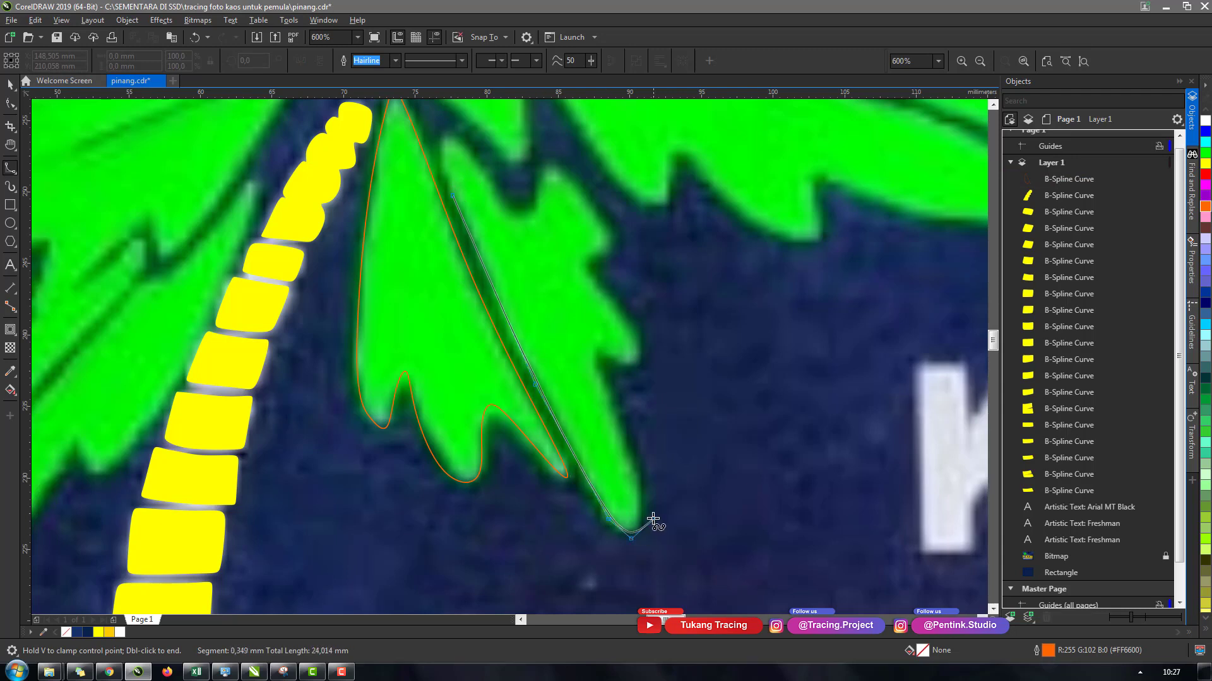
left_click(653, 518)
left_click(631, 466)
left_click(597, 346)
left_click(642, 349)
left_click(637, 372)
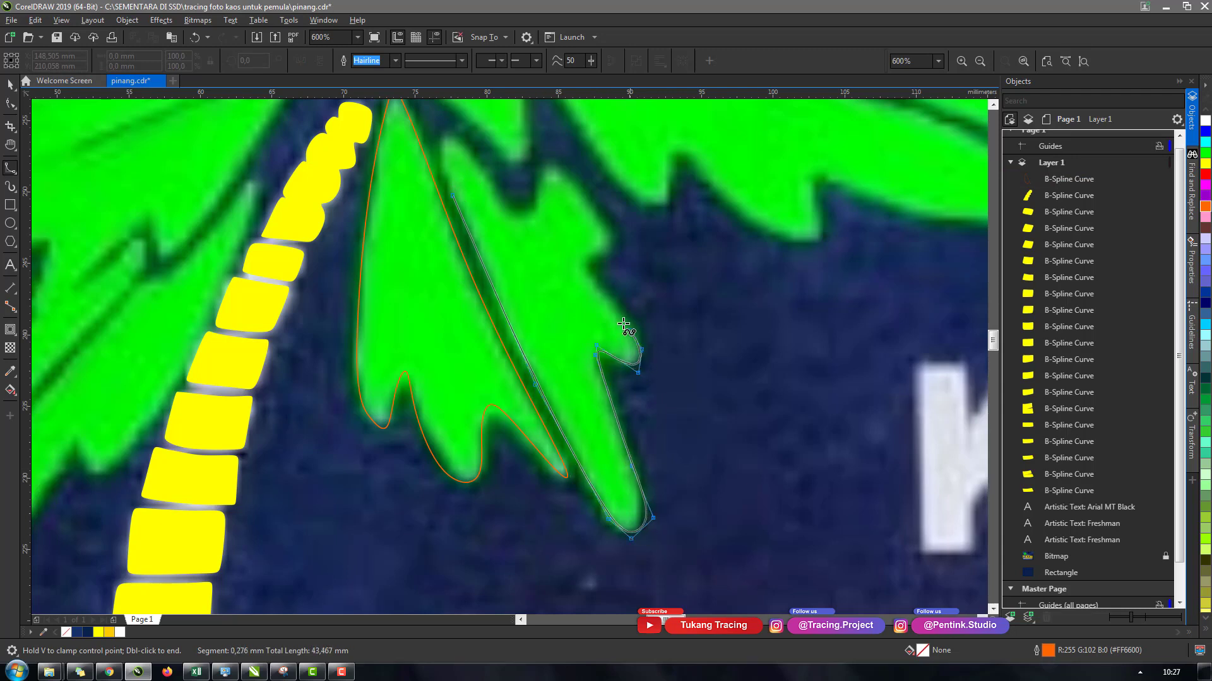
left_click(624, 326)
left_click(569, 176)
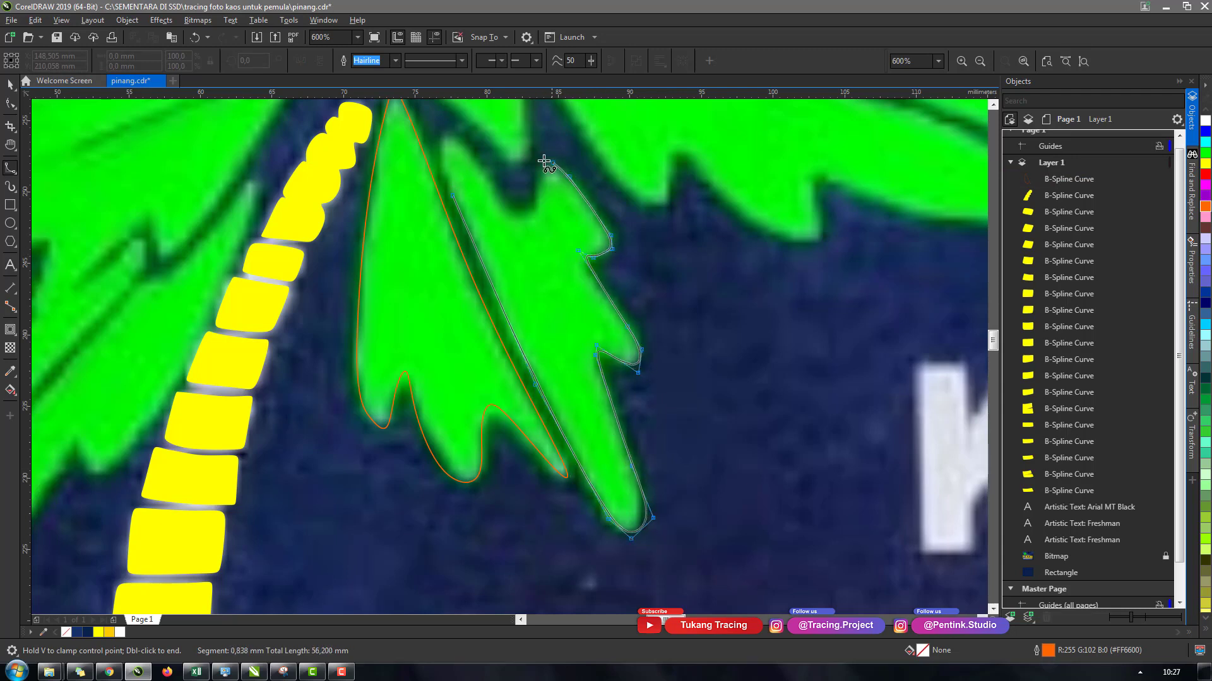
left_click(510, 221)
left_click(445, 138)
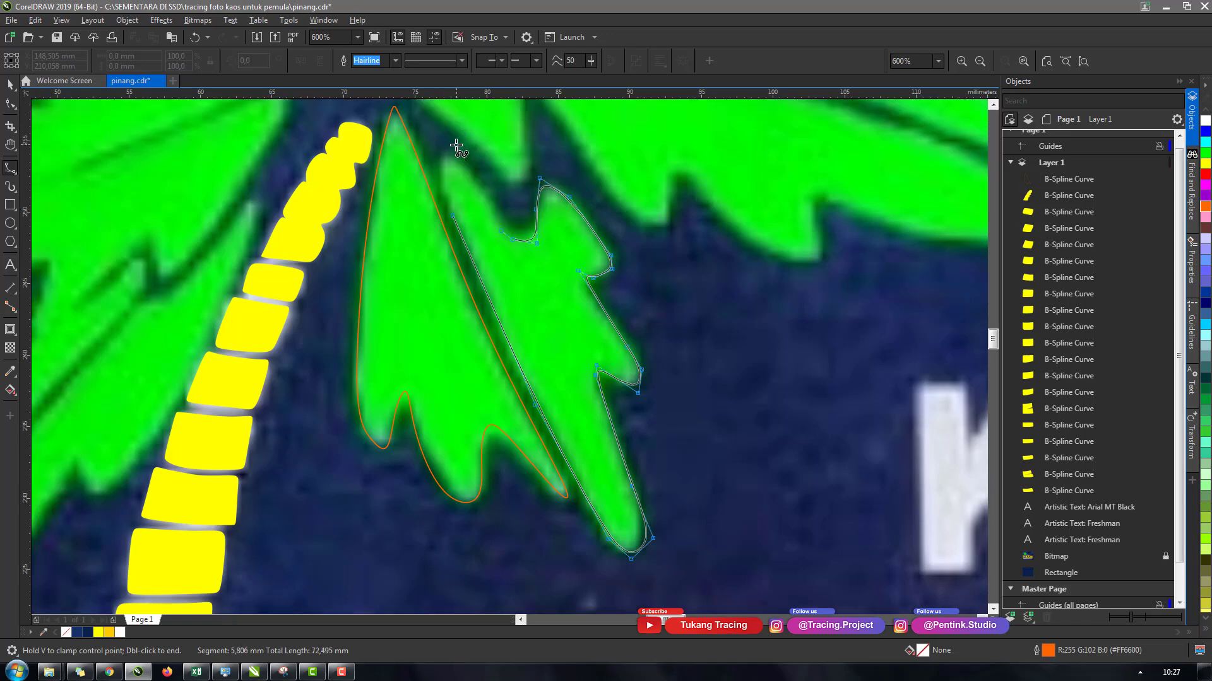
left_click(437, 170)
left_click(451, 220)
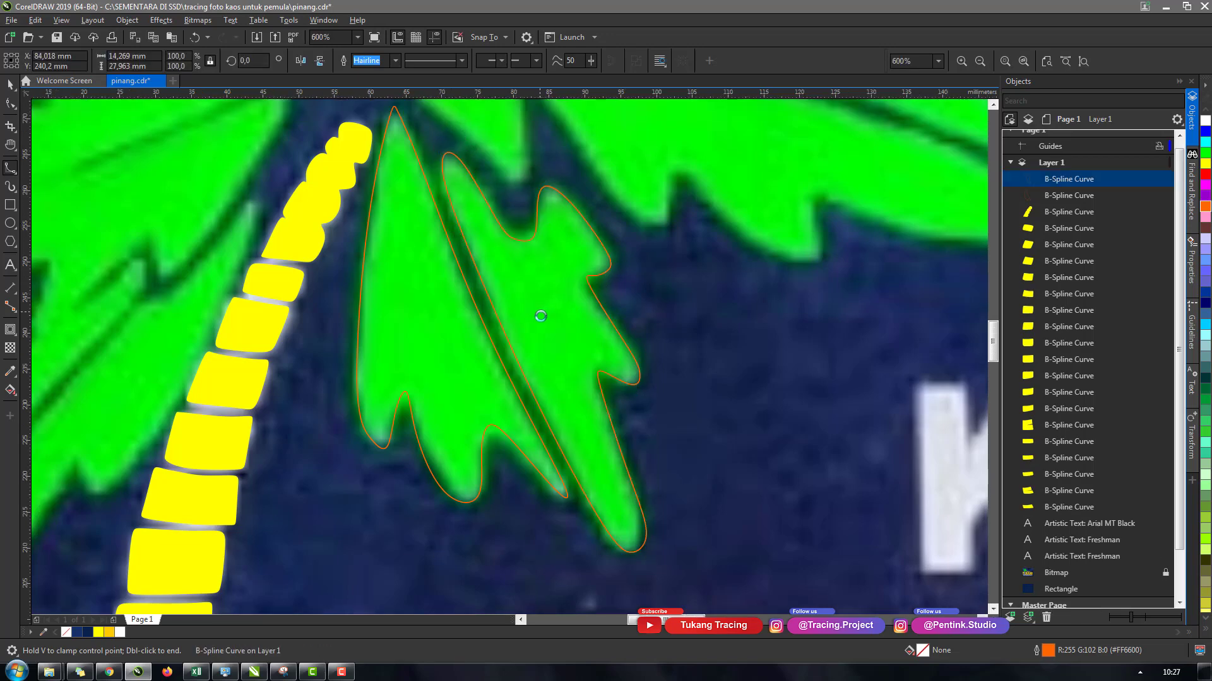
Trace the lower half of the large right-hand leaf, below its midrib, as a closed B-spline about 46.9 mm wide and 15.1 mm tall.
scroll(541, 317, "down", 5)
scroll(575, 320, "up", 3)
scroll(575, 320, "up", 1)
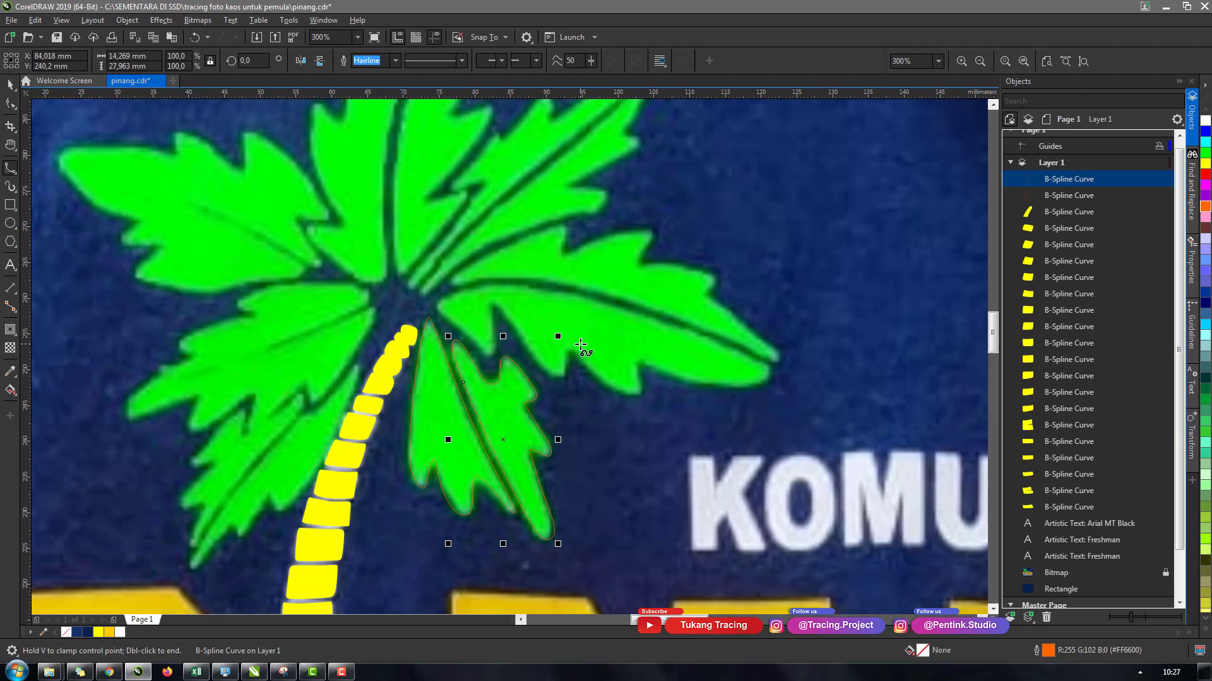
key("z")
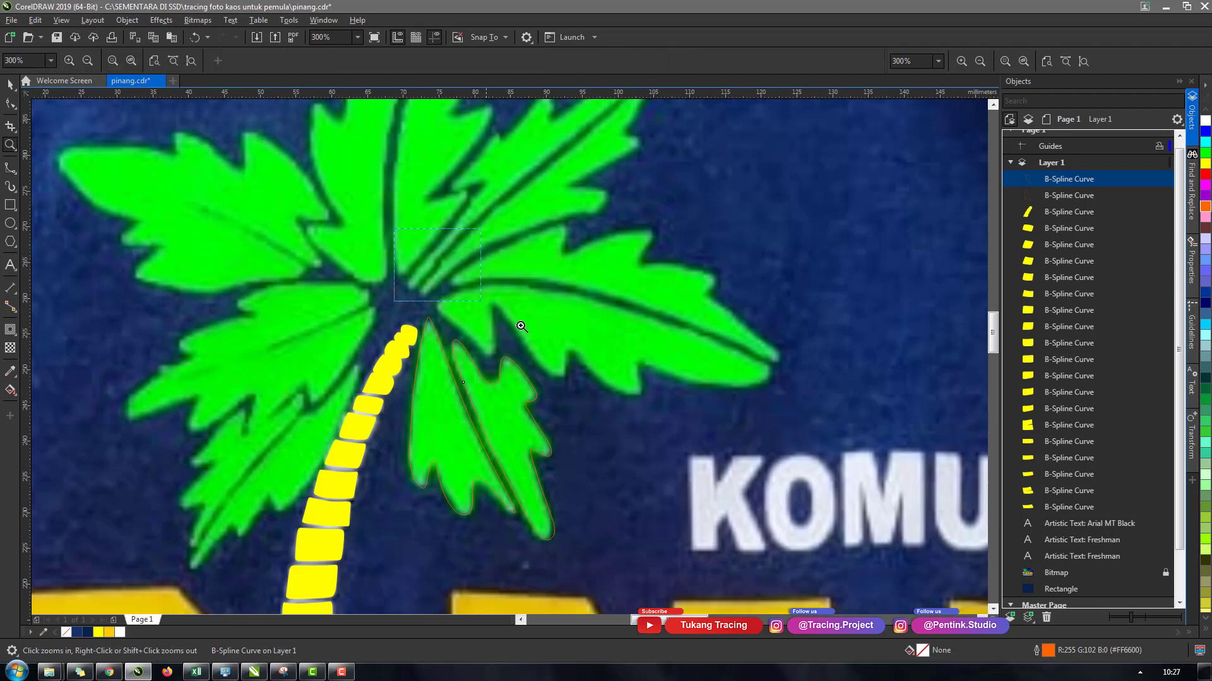
scroll(707, 366, "up", 2)
left_click(10, 168)
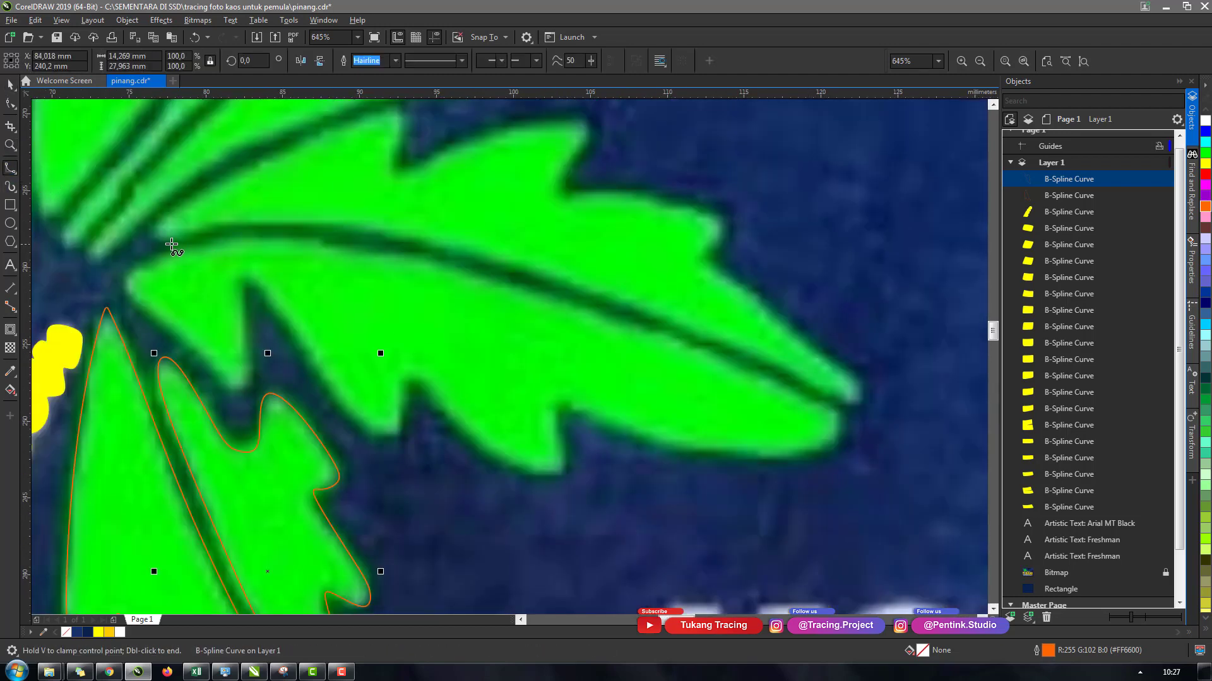
left_click(166, 253)
left_click(329, 235)
left_click(583, 306)
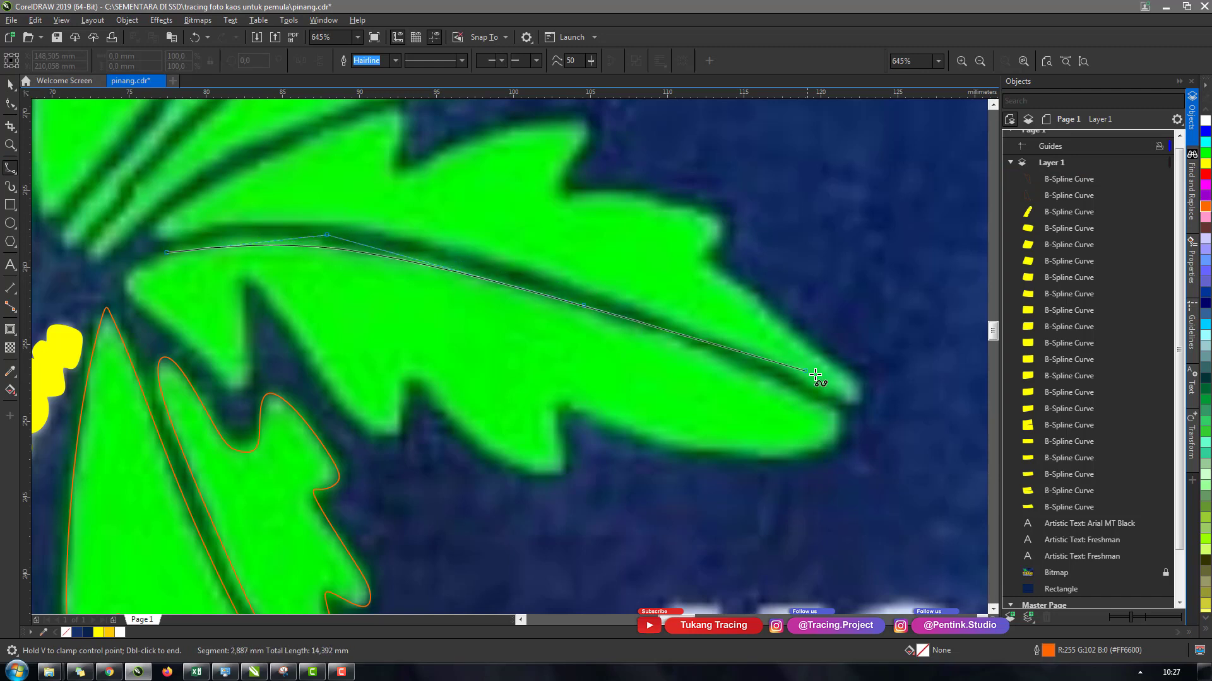
left_click(794, 383)
left_click(847, 413)
left_click(843, 452)
left_click(773, 463)
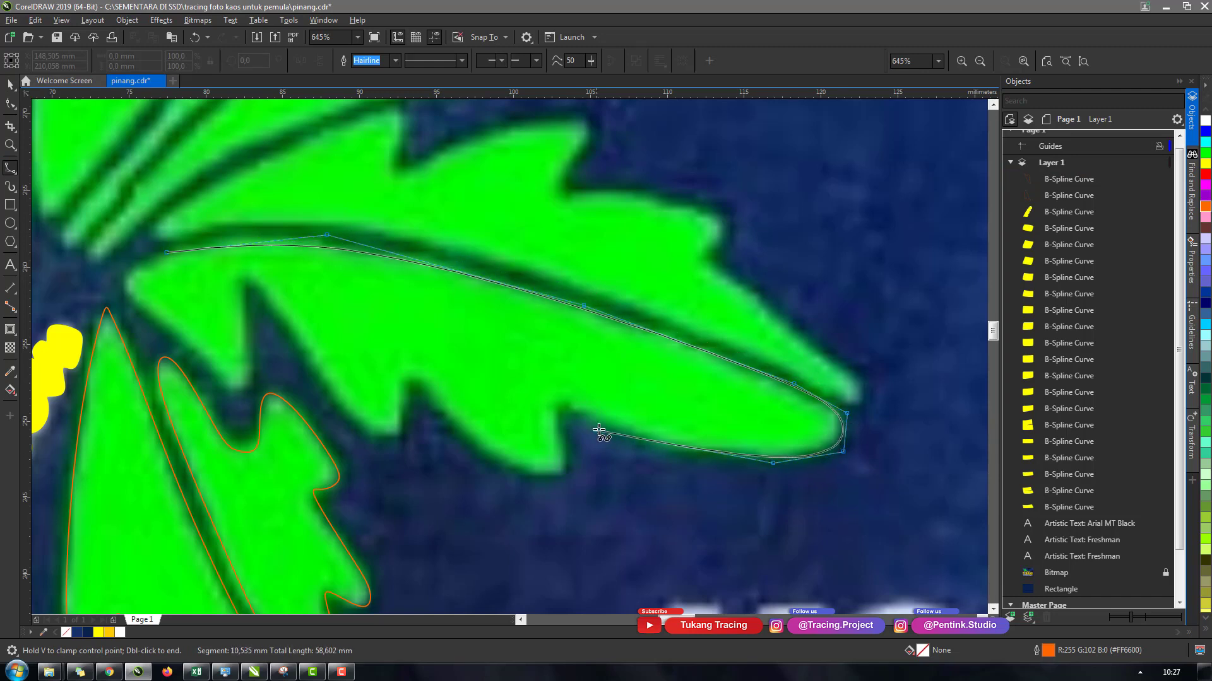
left_click(601, 425)
left_click(573, 474)
left_click(551, 481)
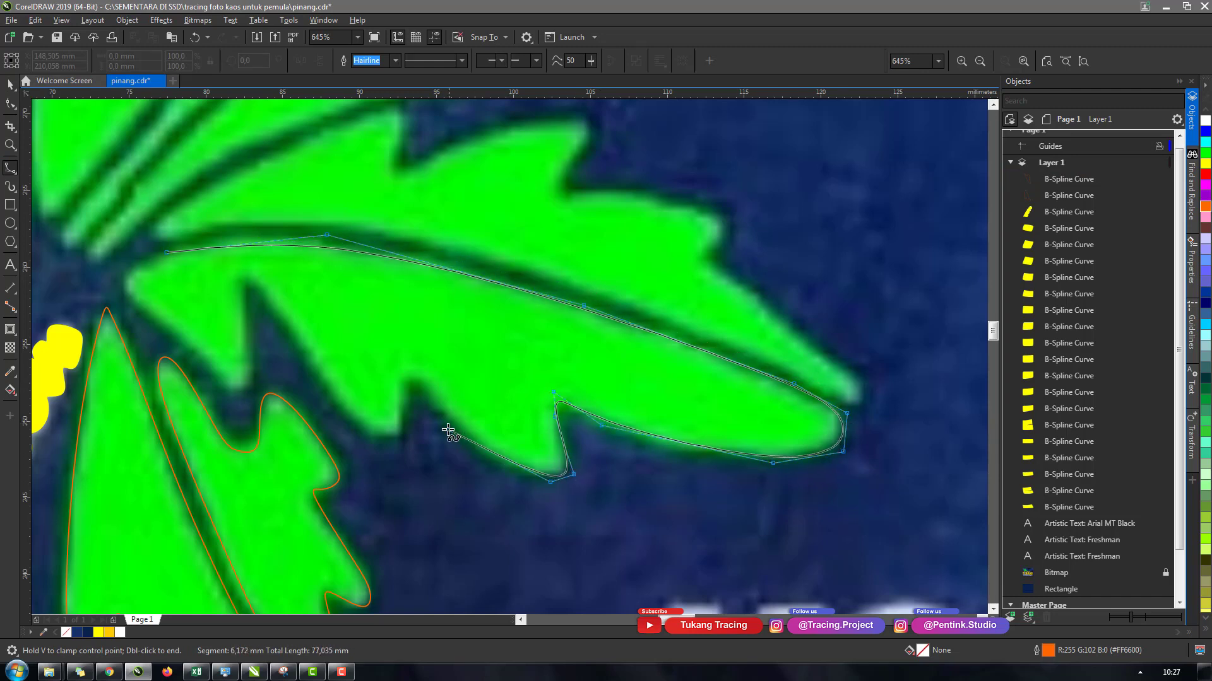
left_click(448, 433)
left_click(409, 364)
left_click(410, 453)
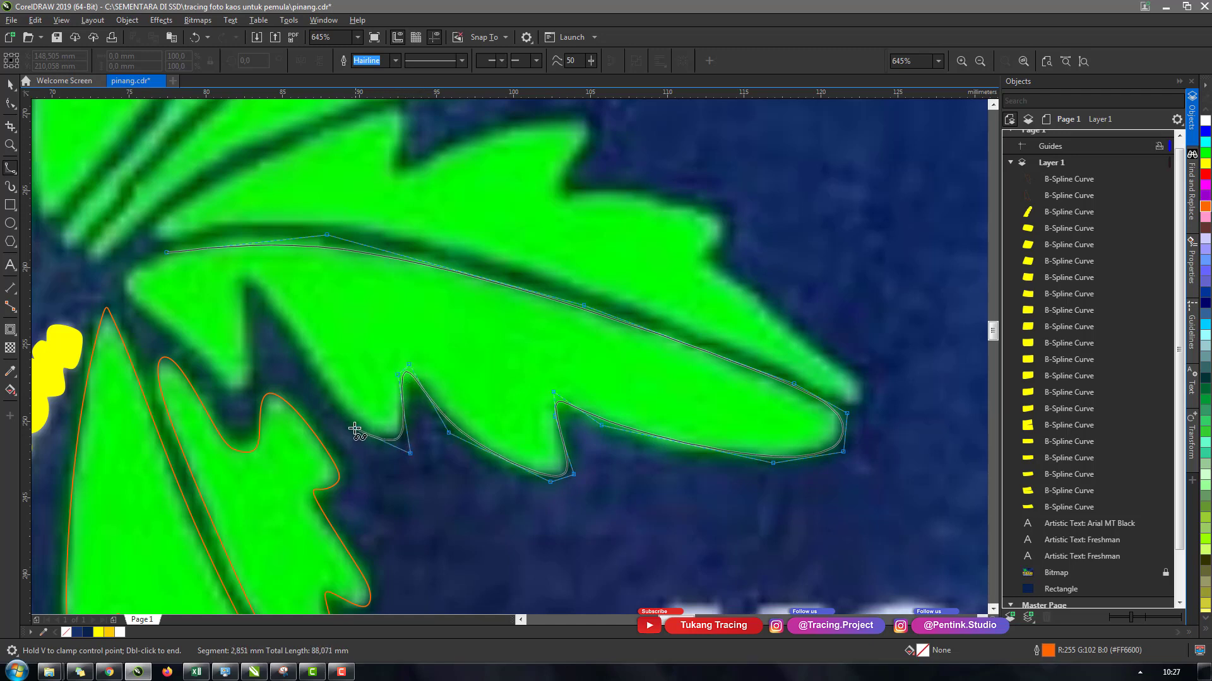
left_click(353, 427)
left_click(289, 327)
left_click(243, 265)
left_click(234, 283)
left_click(255, 400)
left_click(231, 393)
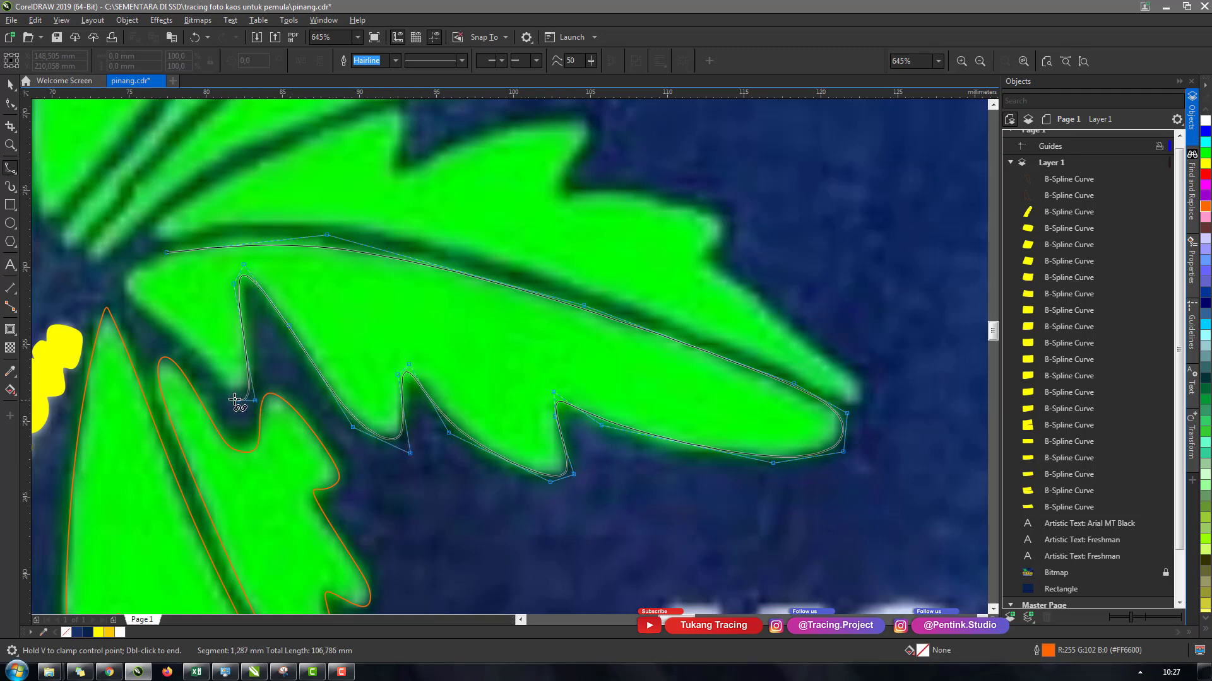
left_click(174, 341)
left_click(159, 260)
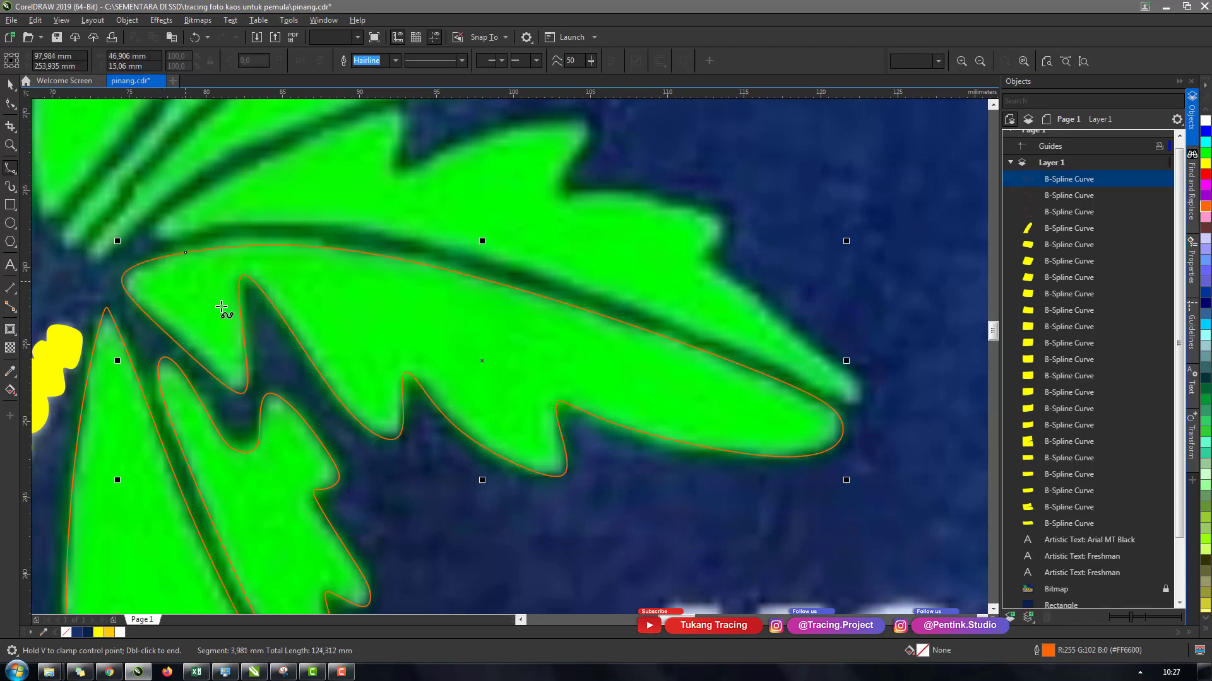
Trace the upper half of the large right-hand leaf, above its midrib, as a closed B-spline about 46.6 mm wide and 19 mm tall.
scroll(301, 352, "up", 2)
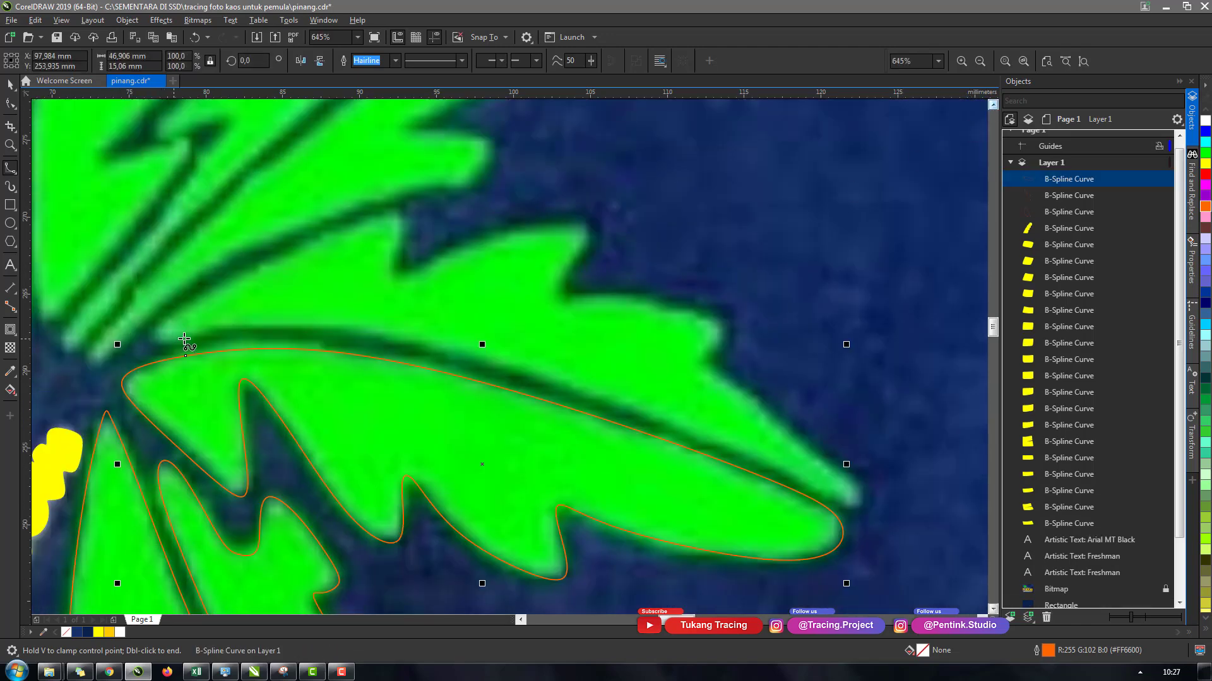
left_click(174, 339)
left_click(343, 322)
left_click(640, 402)
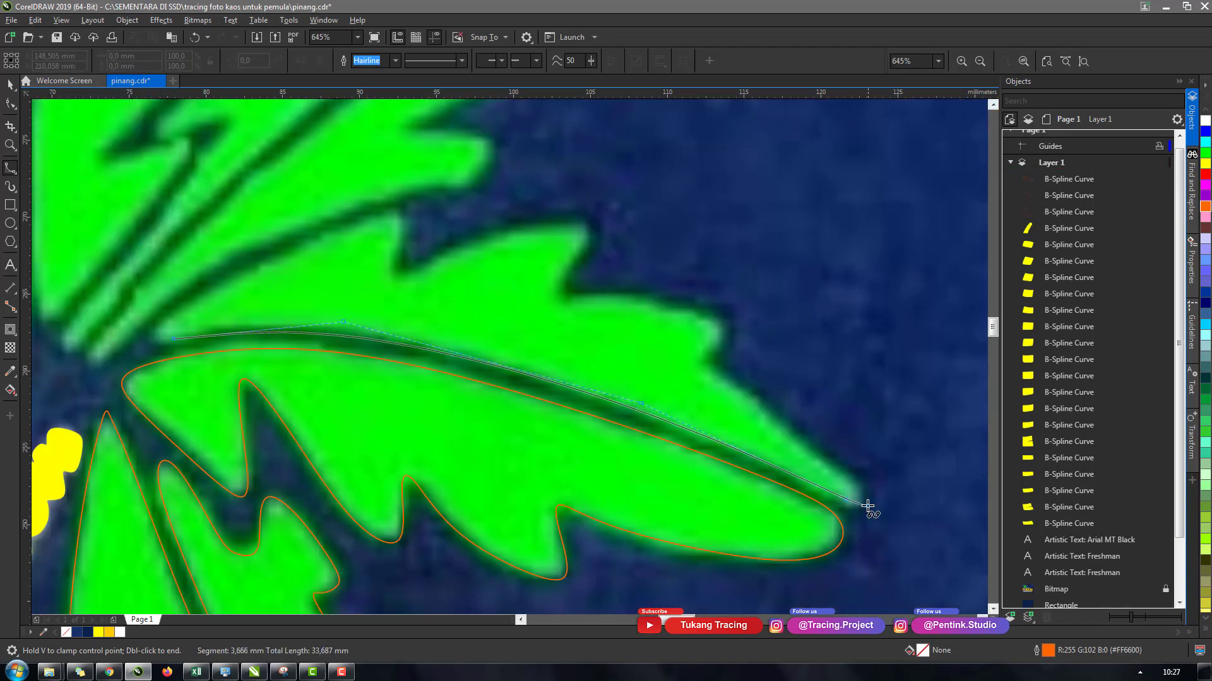
left_click(868, 505)
left_click(714, 351)
left_click(730, 321)
left_click(710, 312)
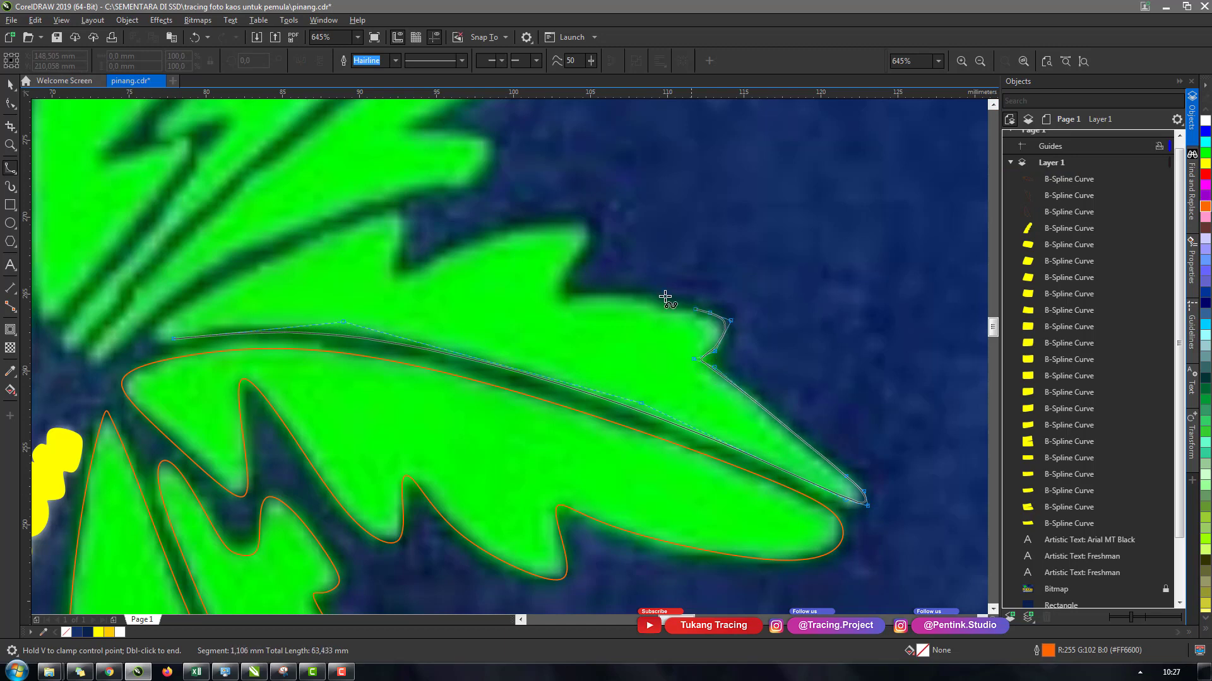
left_click(609, 296)
left_click(550, 294)
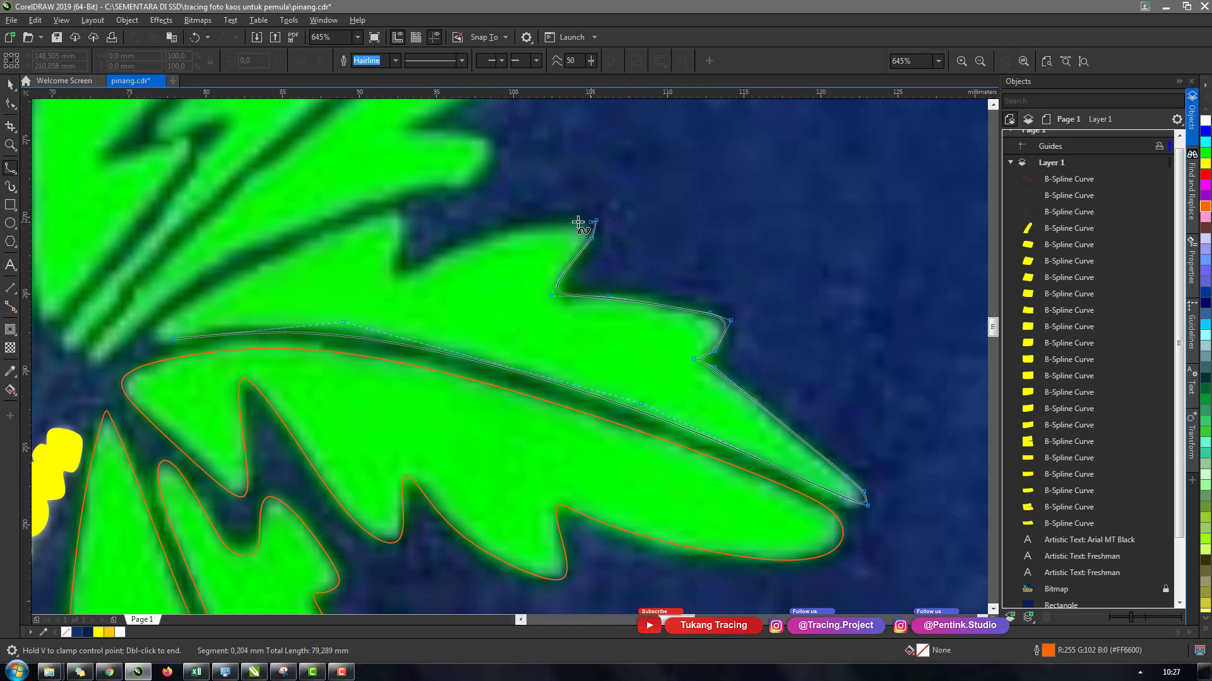
left_click(527, 220)
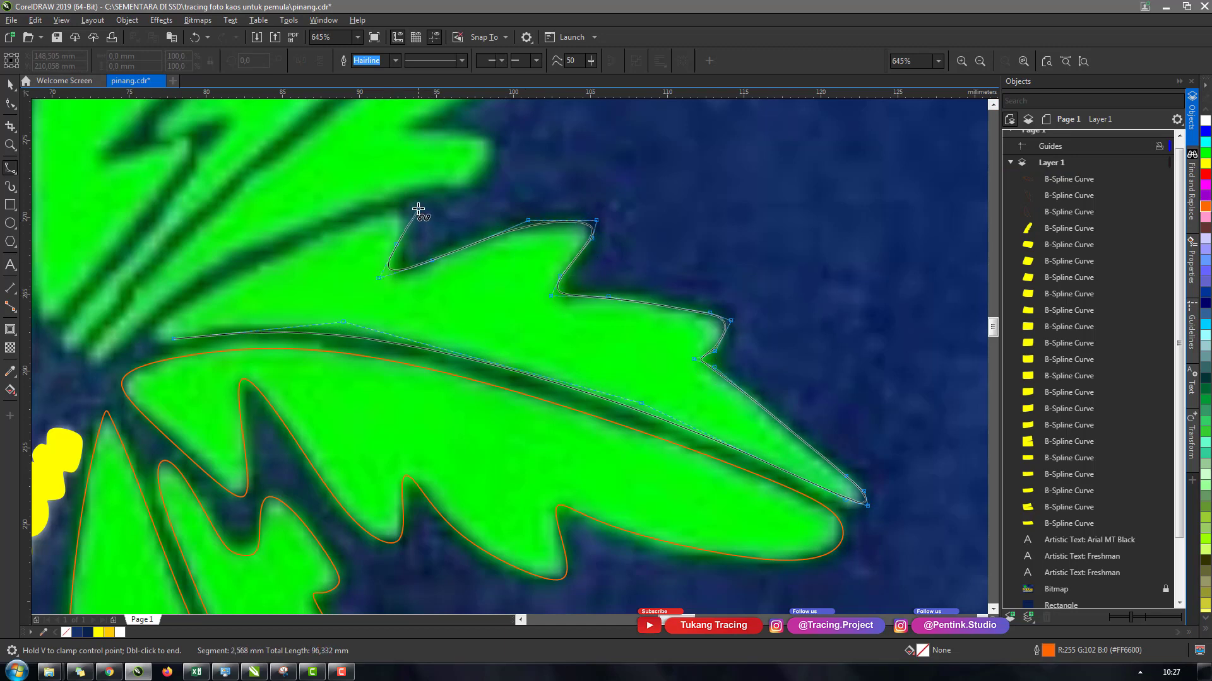
left_click(230, 265)
left_click(152, 334)
left_click(146, 344)
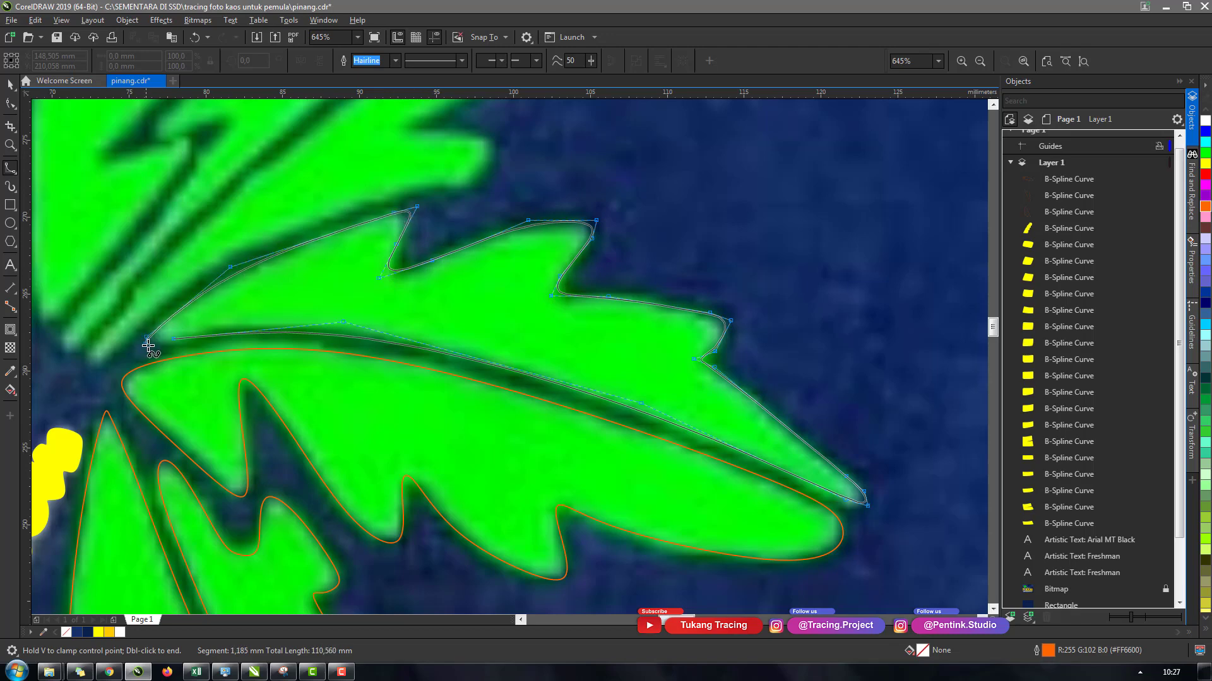
left_click(172, 341)
Trace the lower half of the diagonal upper-right leaf, below its midrib, as a closed B-spline following its jagged edge.
scroll(575, 323, "down", 4)
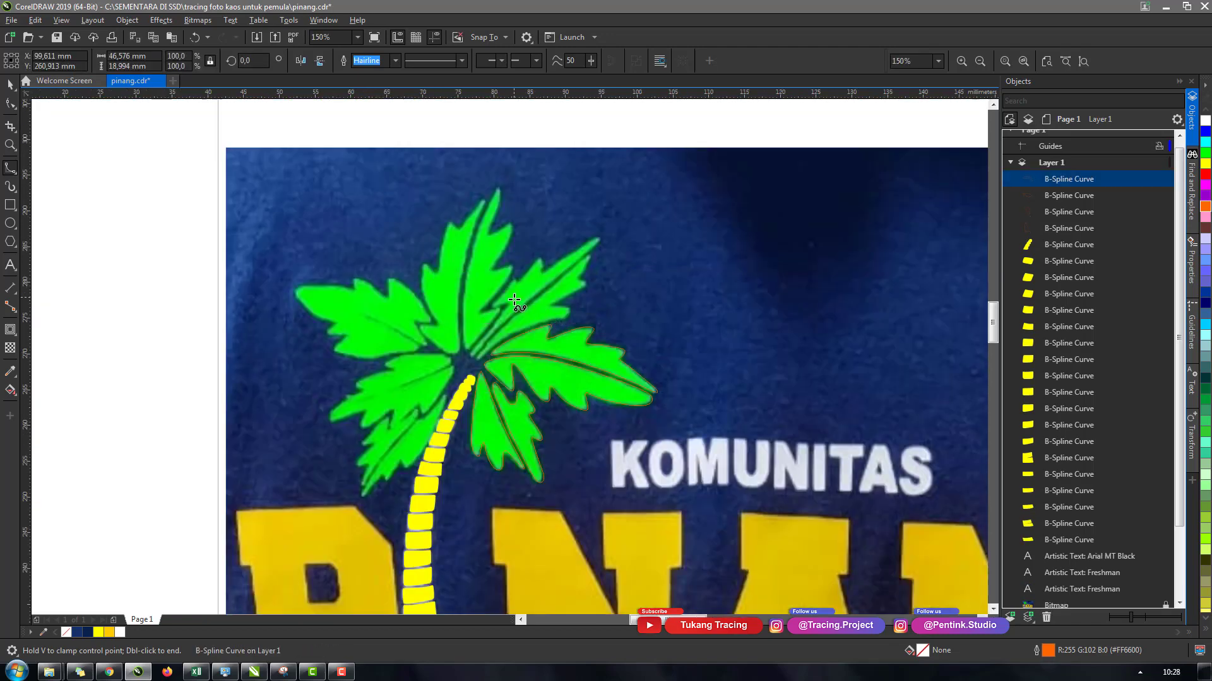
scroll(582, 307, "up", 4)
scroll(582, 307, "down", 4)
scroll(599, 251, "up", 4)
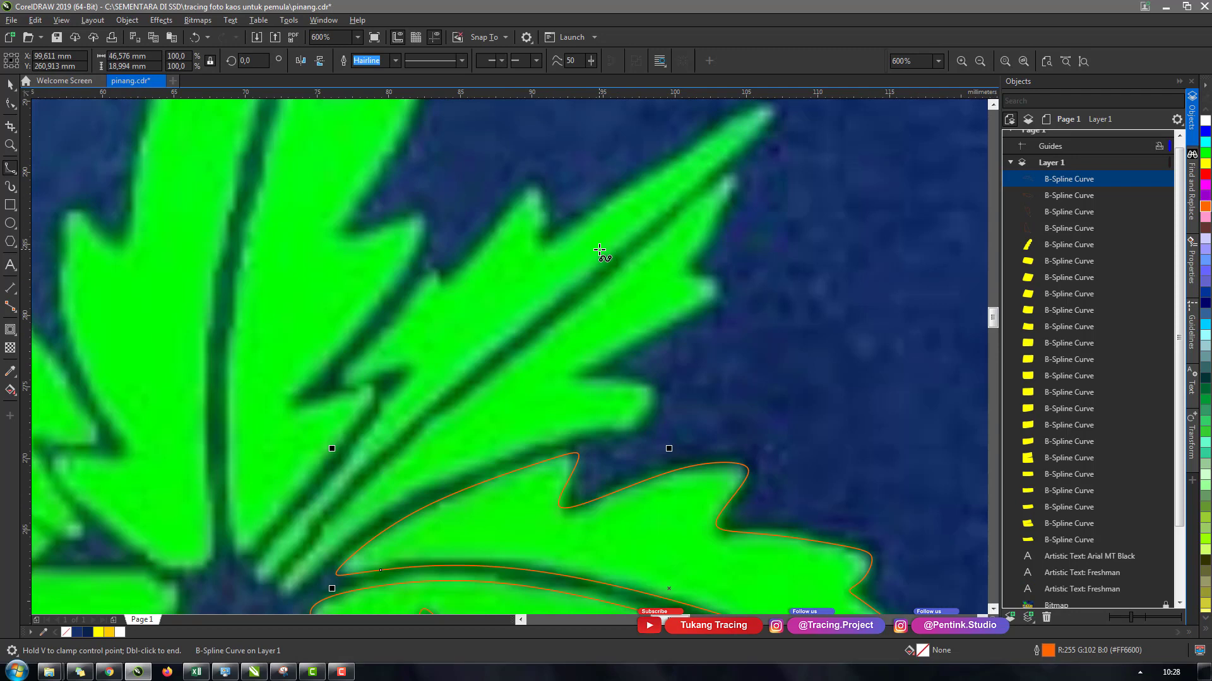
left_click(277, 590)
left_click(399, 452)
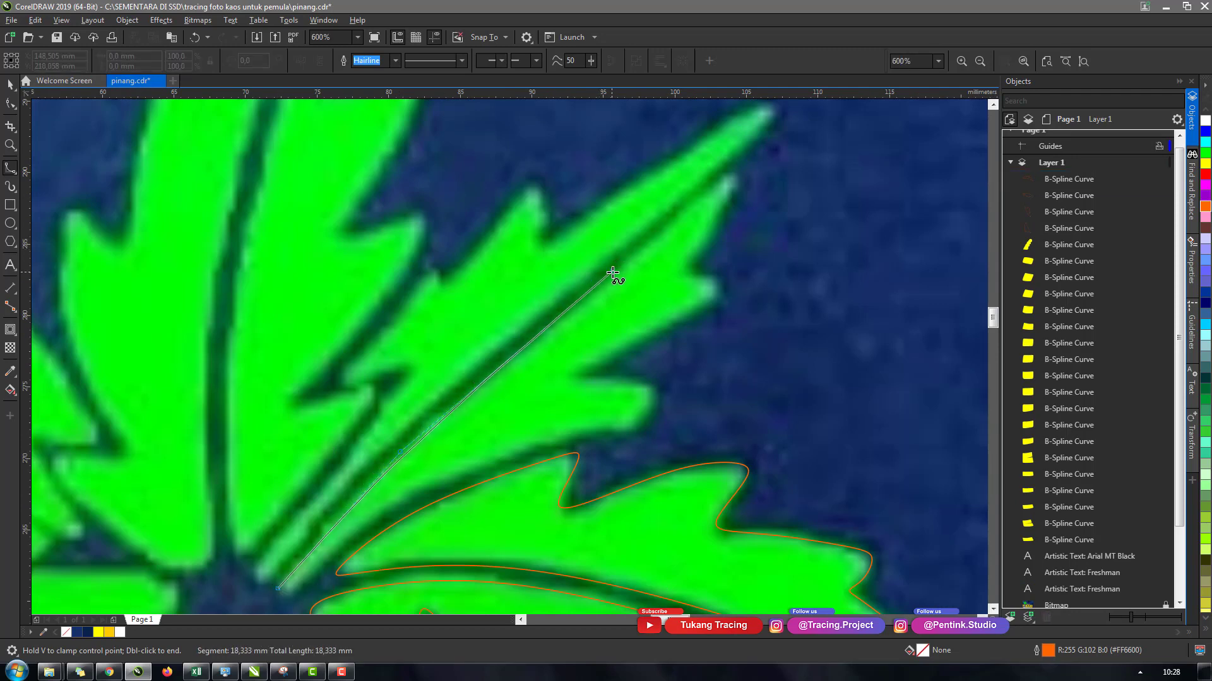
left_click(614, 271)
left_click(722, 179)
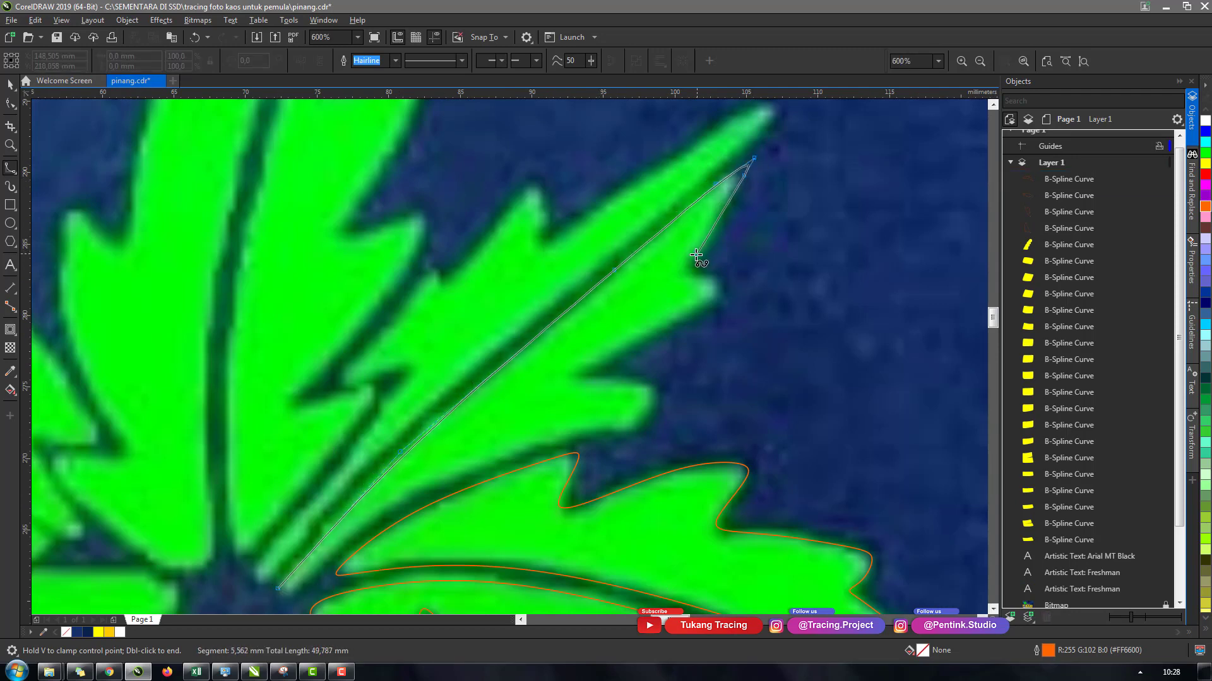
left_click(737, 278)
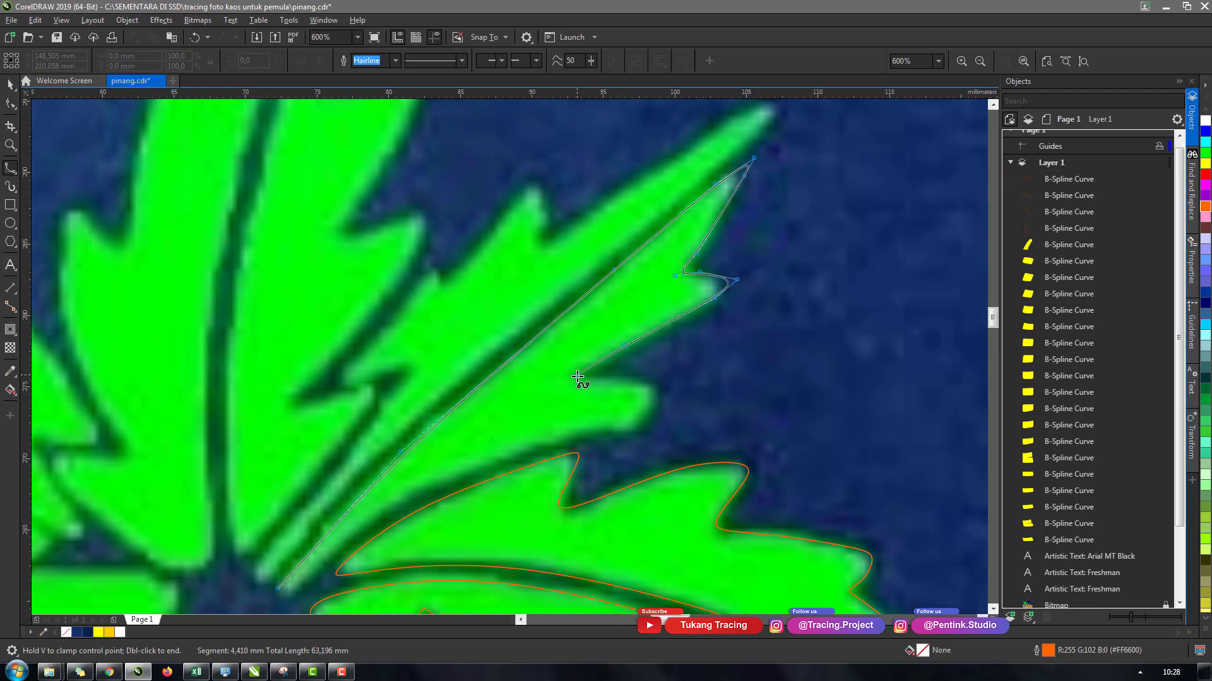
left_click(657, 382)
left_click(649, 422)
left_click(629, 430)
left_click(595, 430)
left_click(471, 469)
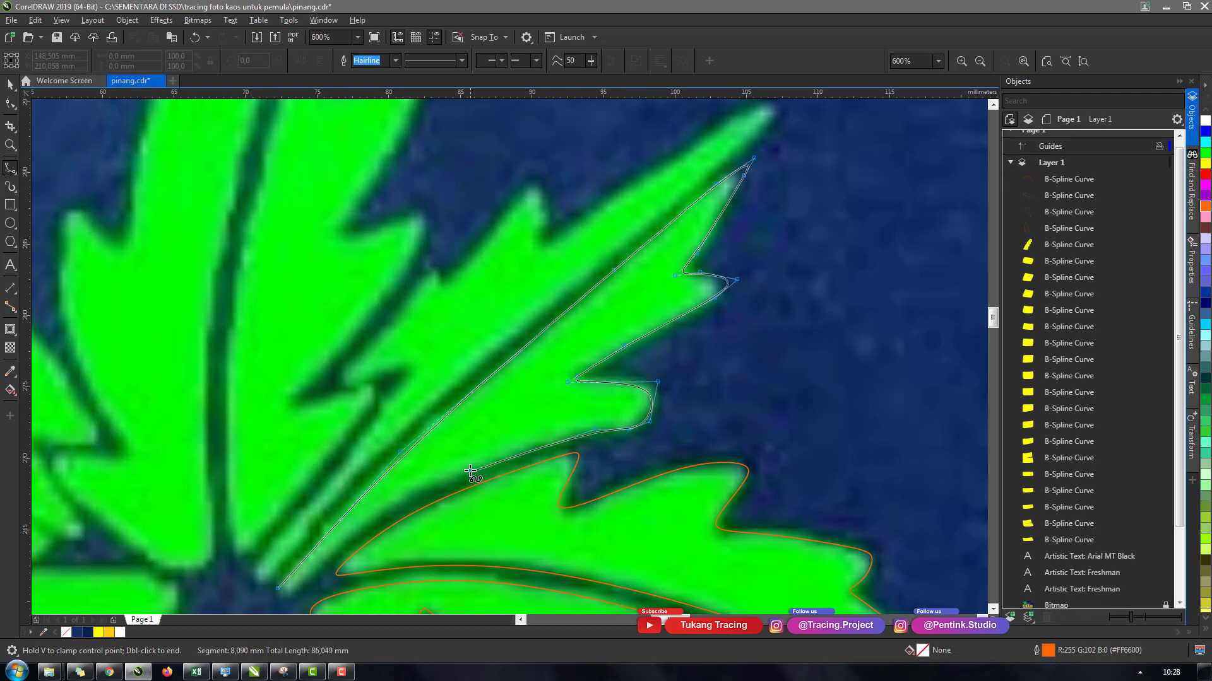
left_click(386, 508)
left_click(369, 527)
scroll(295, 555, "down", 1)
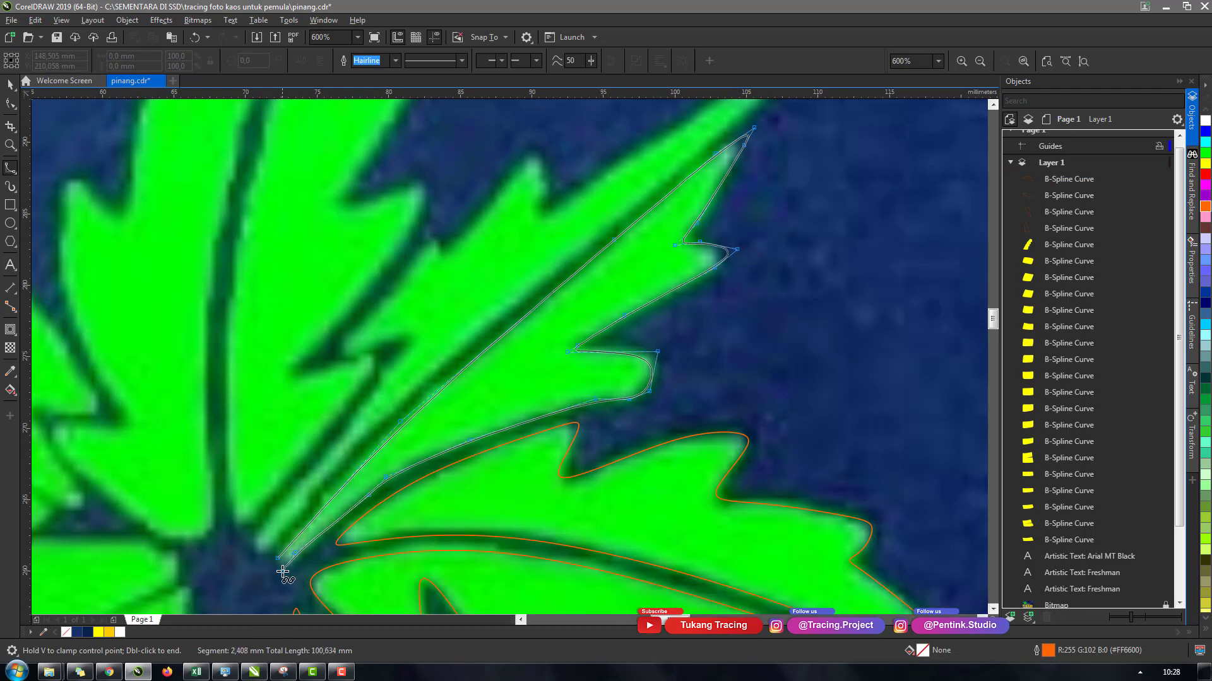
left_click(278, 559)
Trace the upper half of the diagonal upper-right leaf as a closed B-spline about 36.7 mm wide and 33.2 mm tall.
left_click(262, 555)
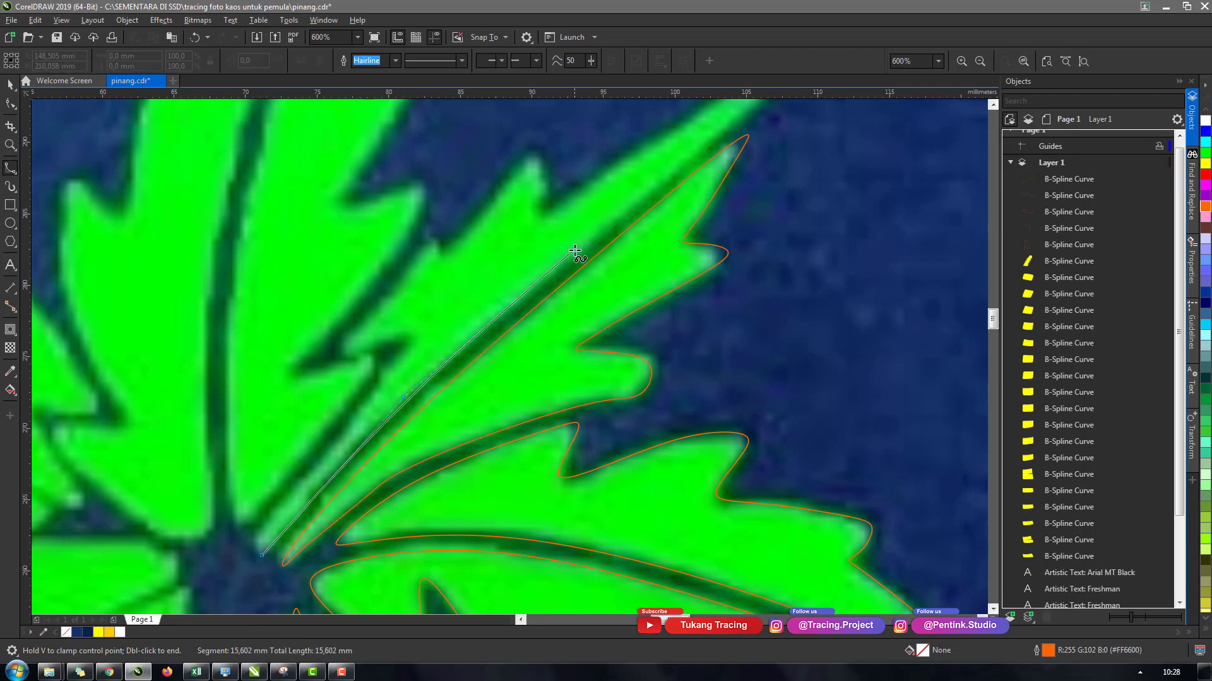
scroll(735, 162, "up", 1)
left_click(744, 154)
scroll(782, 130, "up", 1)
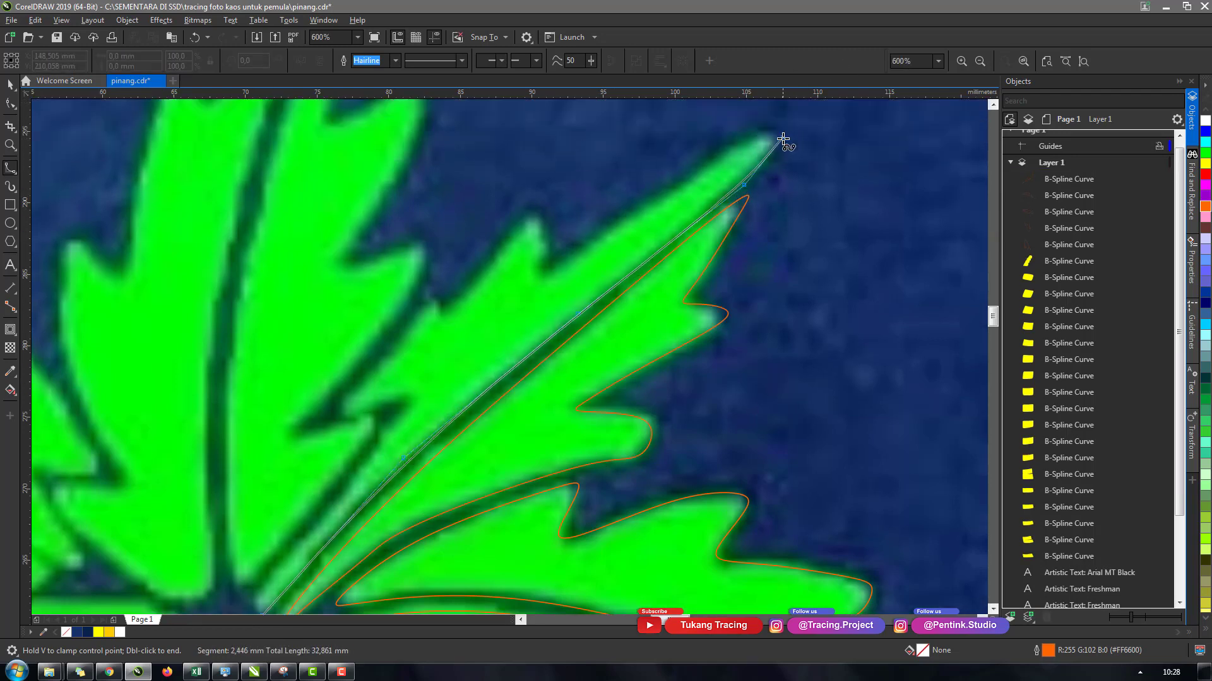
left_click(784, 138)
left_click(775, 129)
left_click(605, 233)
left_click(541, 278)
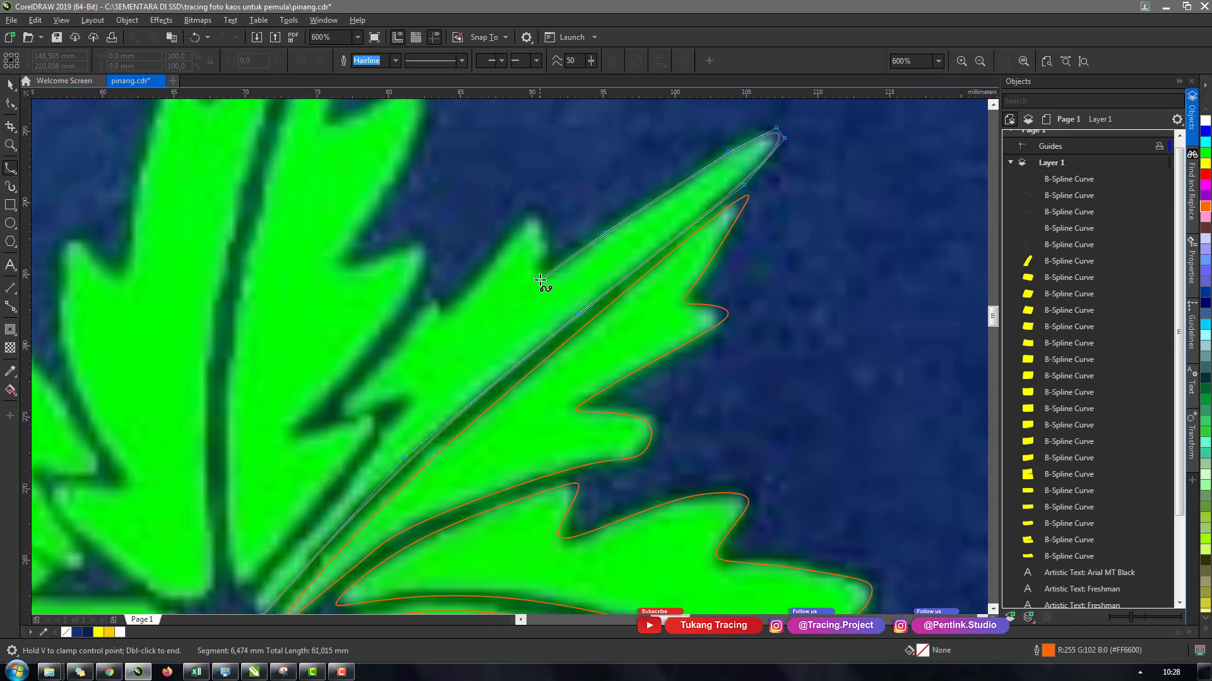
left_click(542, 206)
left_click(446, 284)
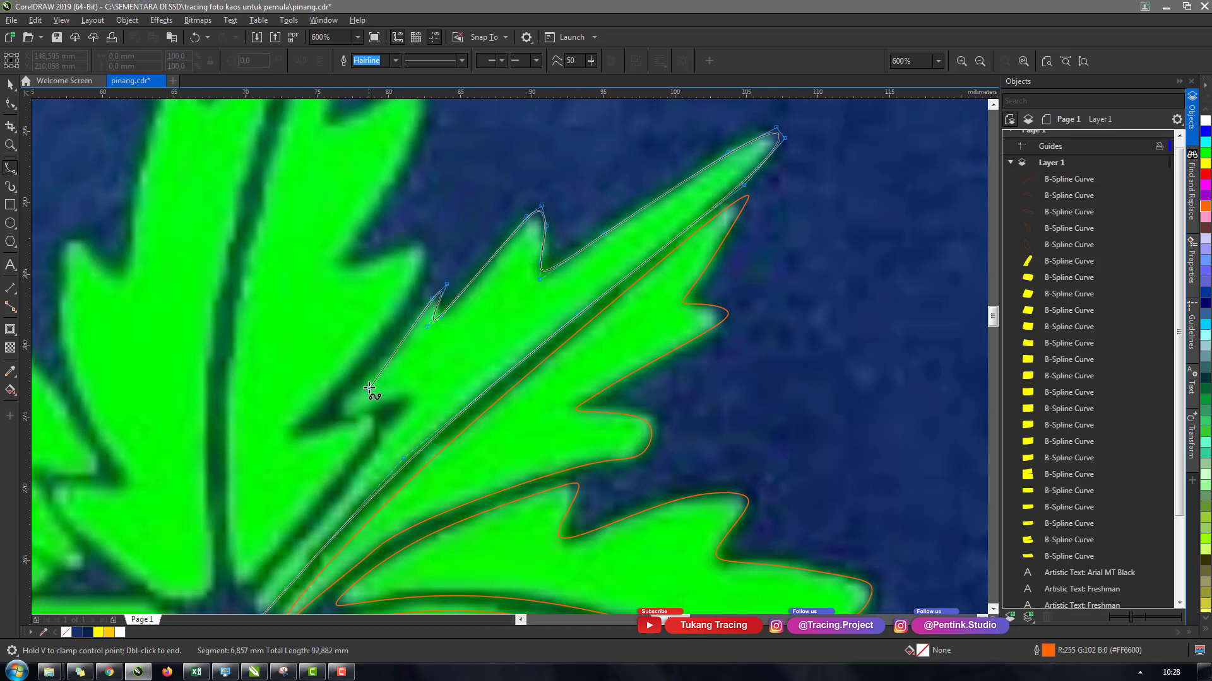
left_click(414, 395)
scroll(373, 454, "down", 2)
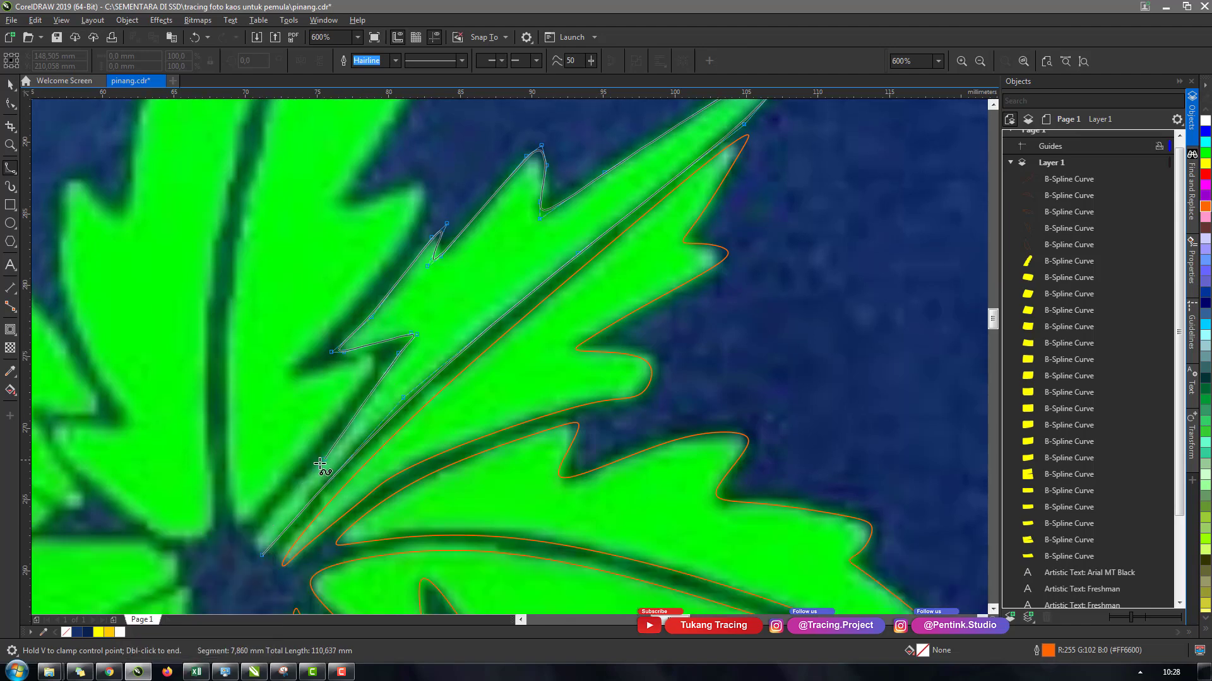
left_click(262, 555)
Trace the right half of the upright top leaf as a closed B-spline about 13.8 mm wide and 44.8 mm tall.
scroll(499, 325, "up", 3)
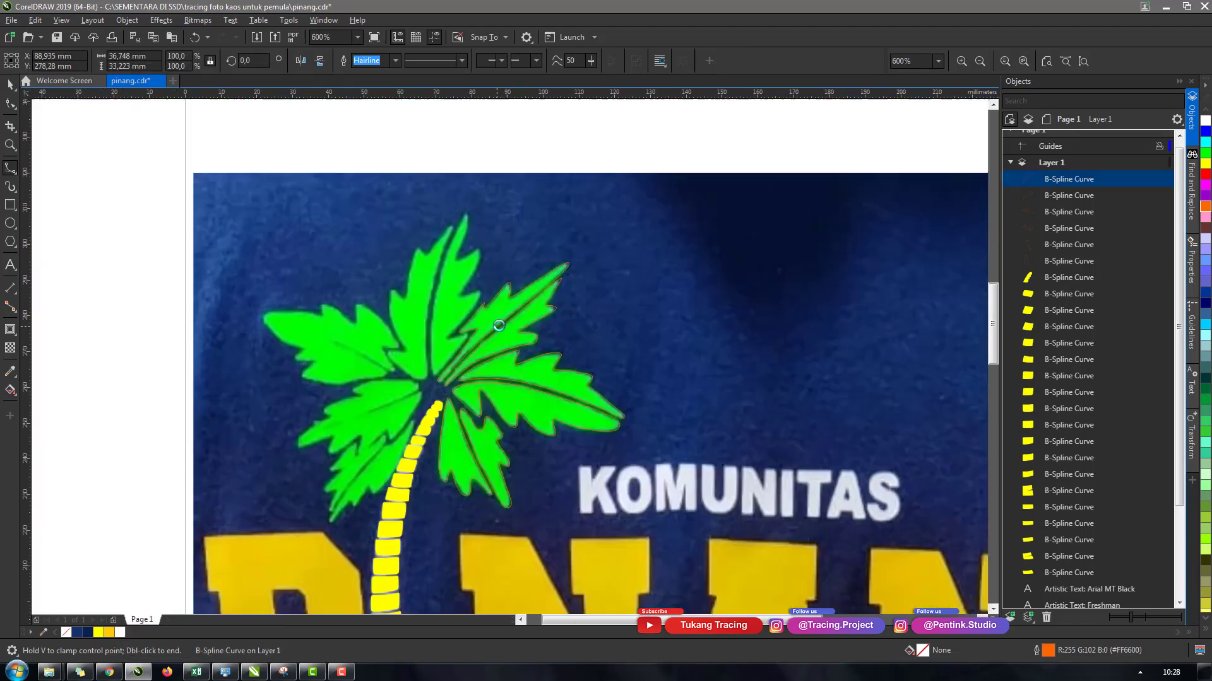
scroll(498, 326, "down", 2)
scroll(447, 315, "up", 4)
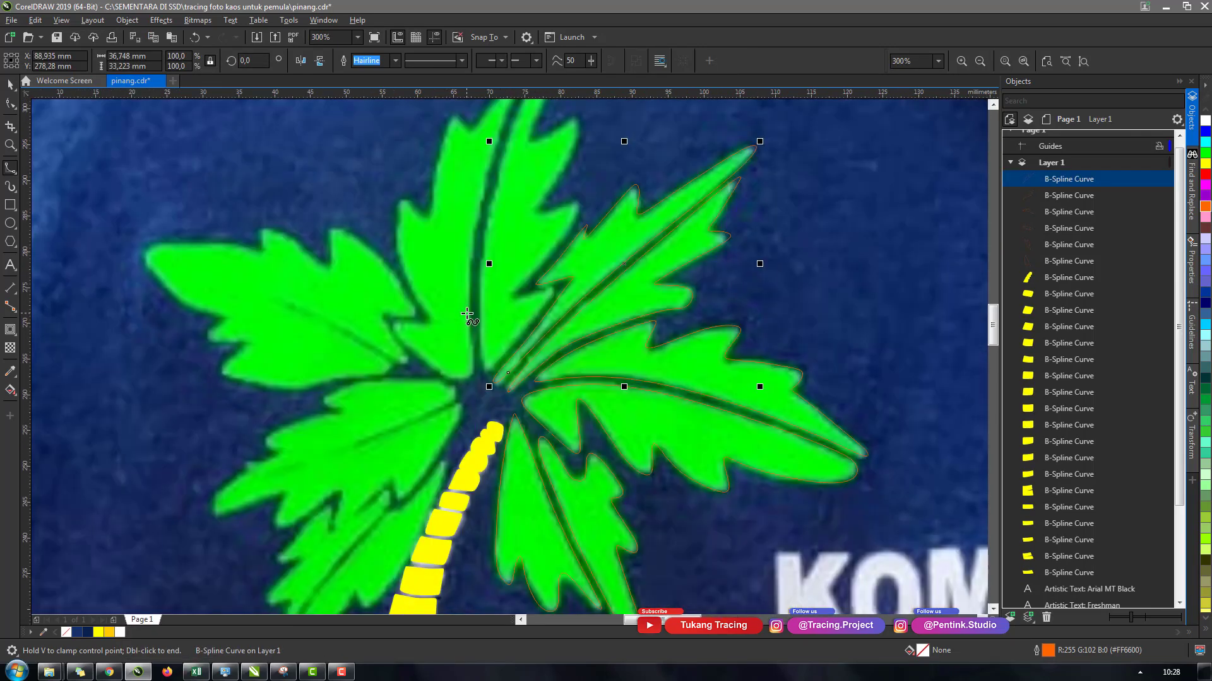
scroll(467, 314, "down", 3)
scroll(424, 381, "up", 3)
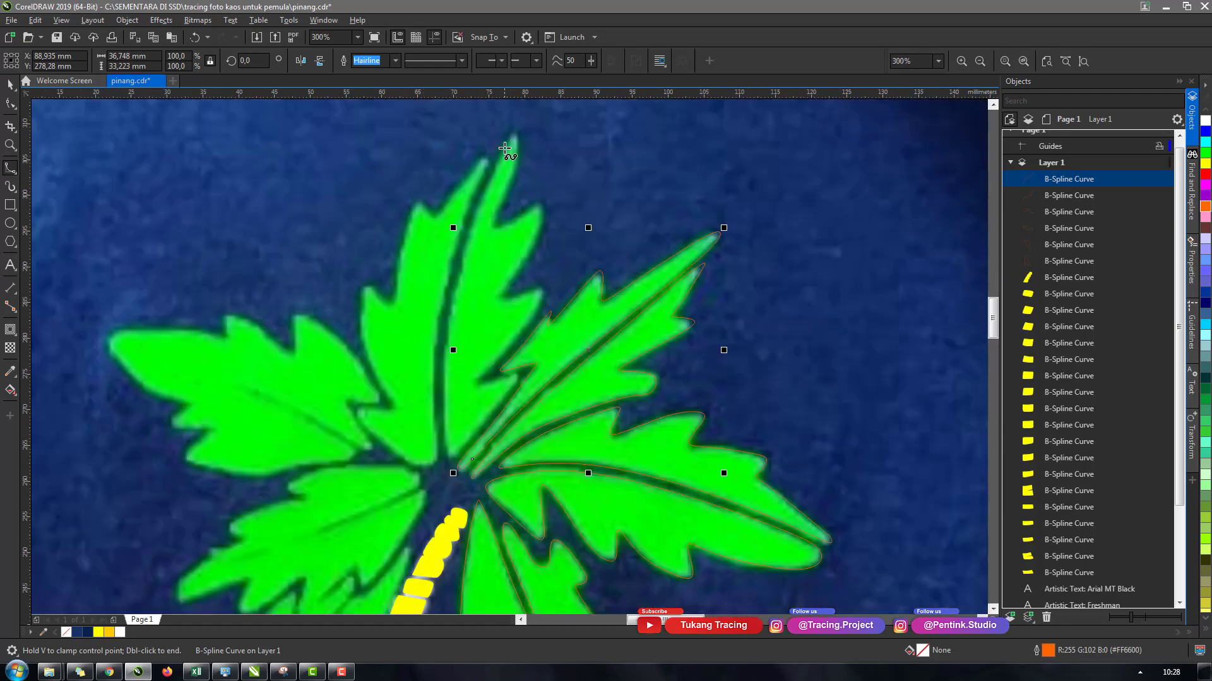
left_click(505, 148)
left_click(466, 228)
left_click(440, 380)
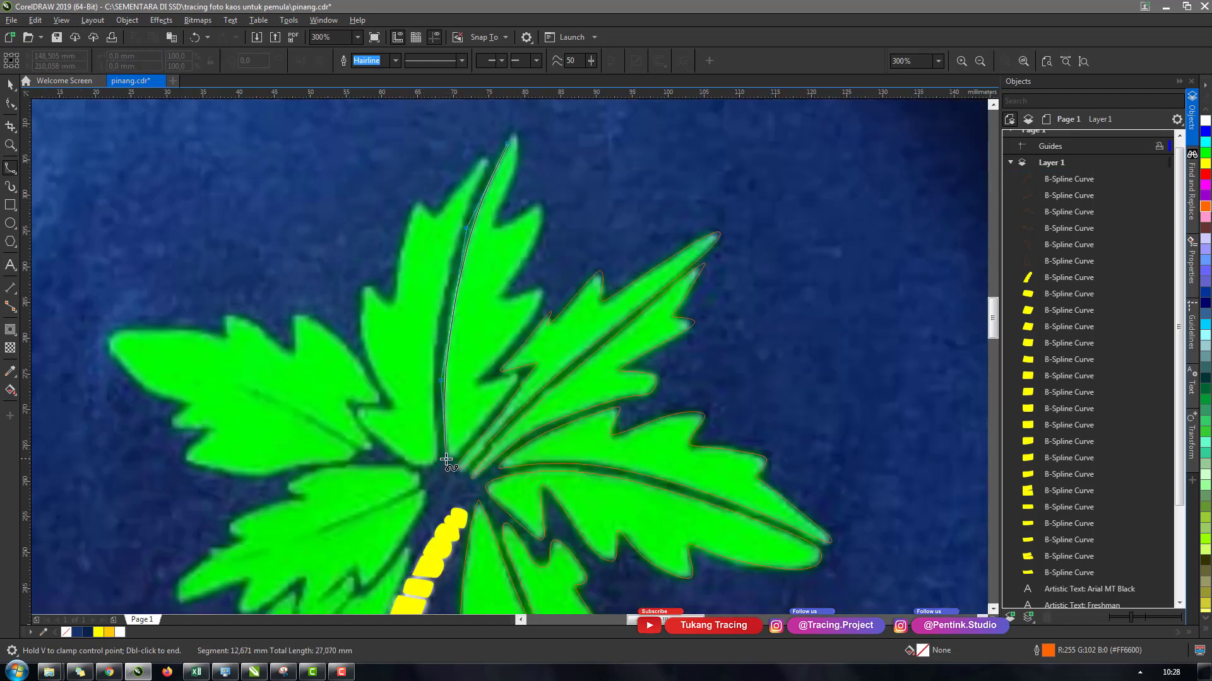
left_click(446, 459)
left_click(515, 368)
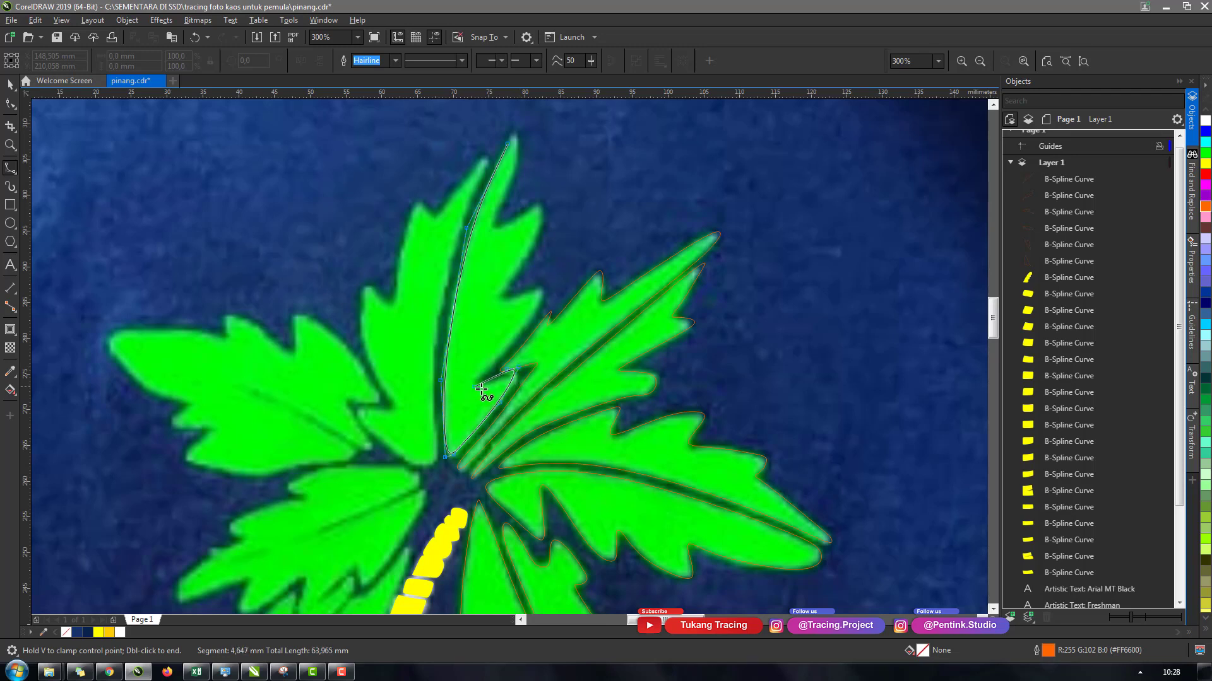
left_click(530, 334)
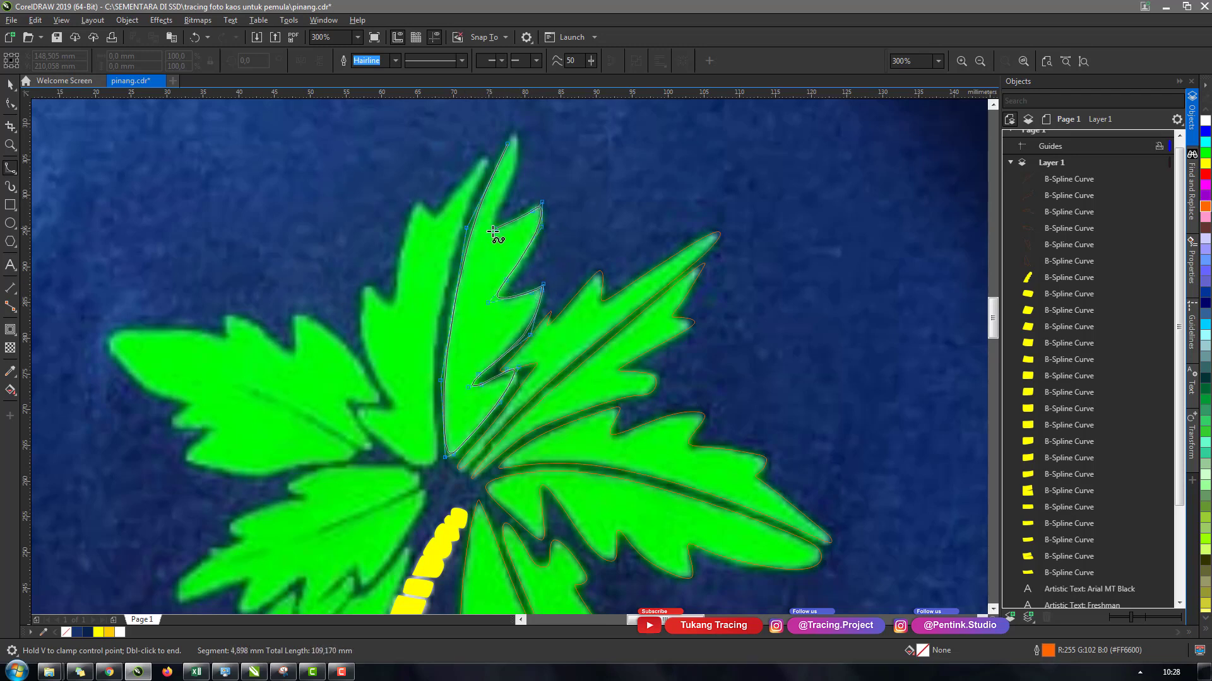
left_click(515, 134)
Move the control point above the lowest notch of the top leaf's right half inward to fit the leaf edge, and deselect the curve.
key("F10")
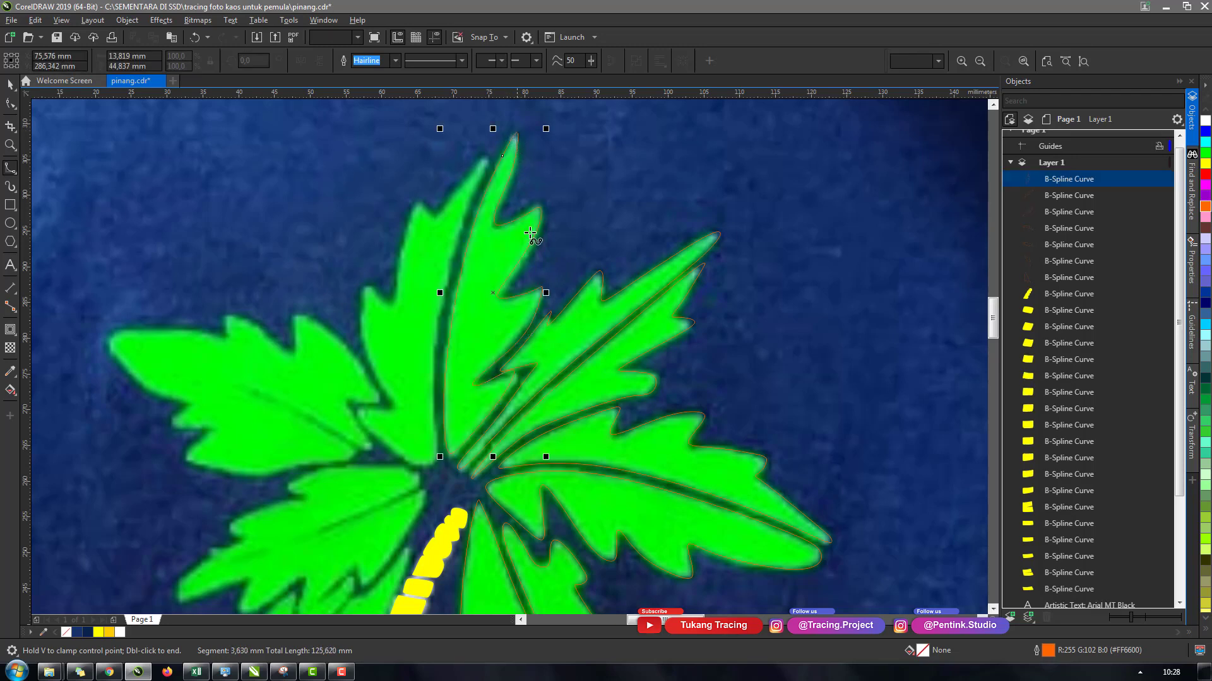
left_click_drag(530, 336, 516, 343)
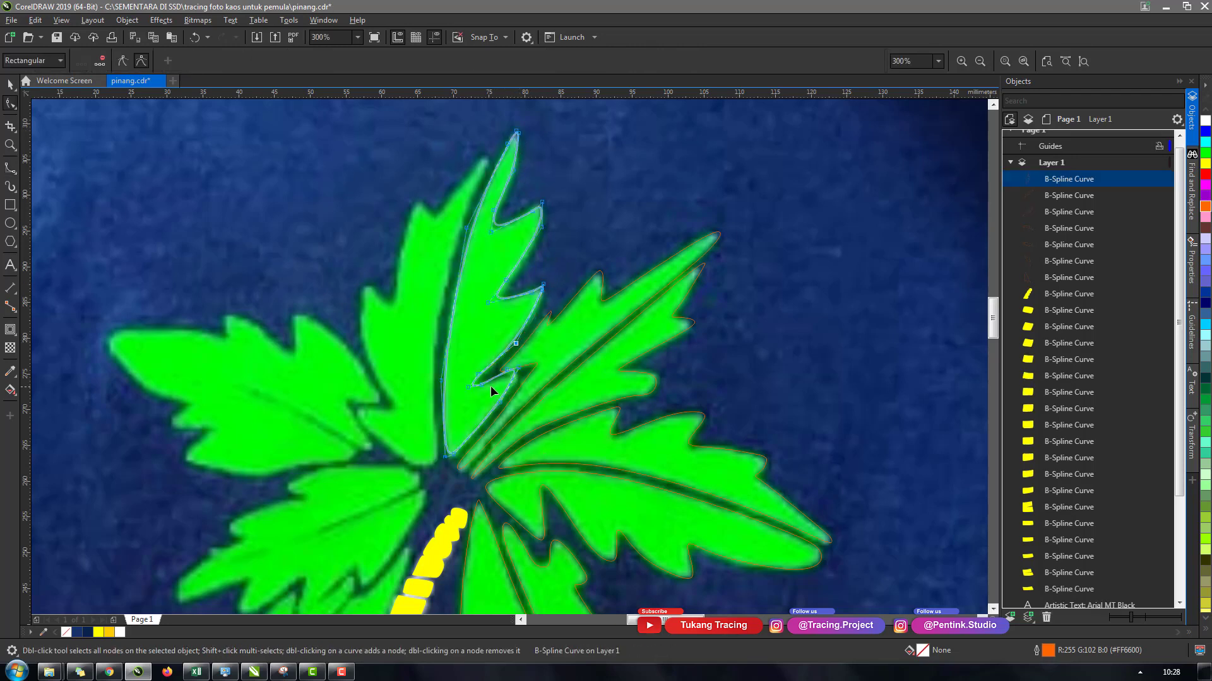
key("Escape")
Trace the left half of the upright top leaf as a closed B-spline about 18.1 mm wide and 42.6 mm tall.
key("h")
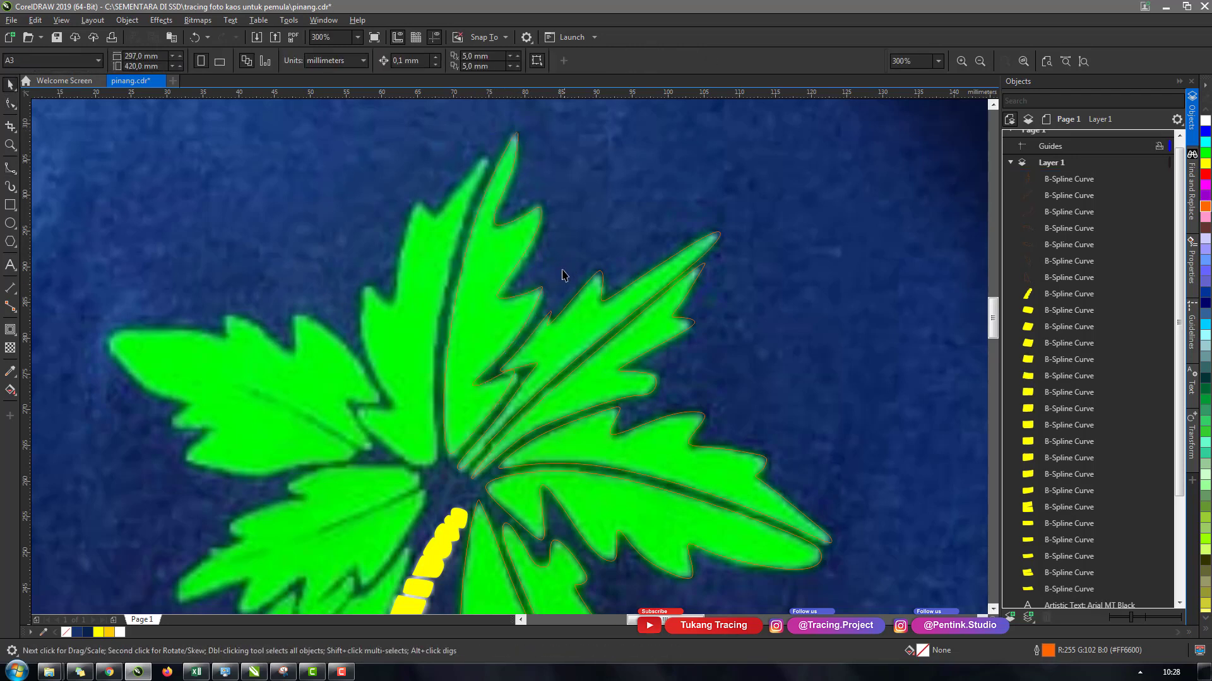
left_click_drag(500, 320, 612, 364)
key("F5")
left_click(597, 207)
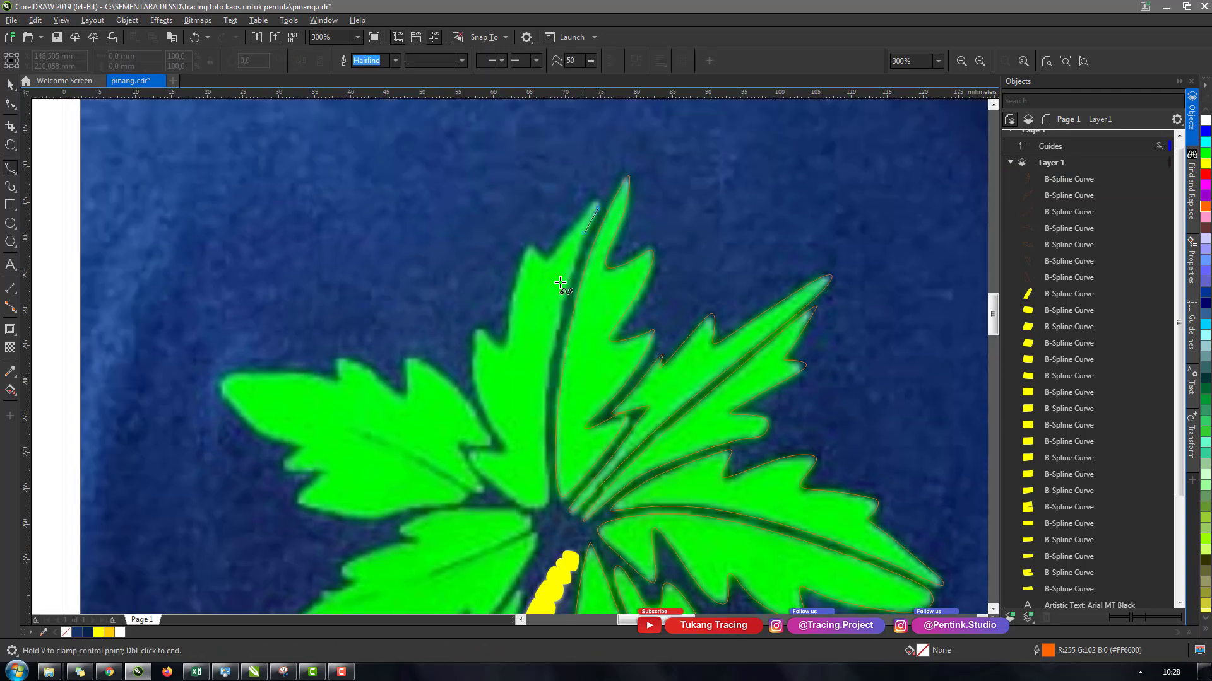
left_click(560, 303)
left_click(542, 408)
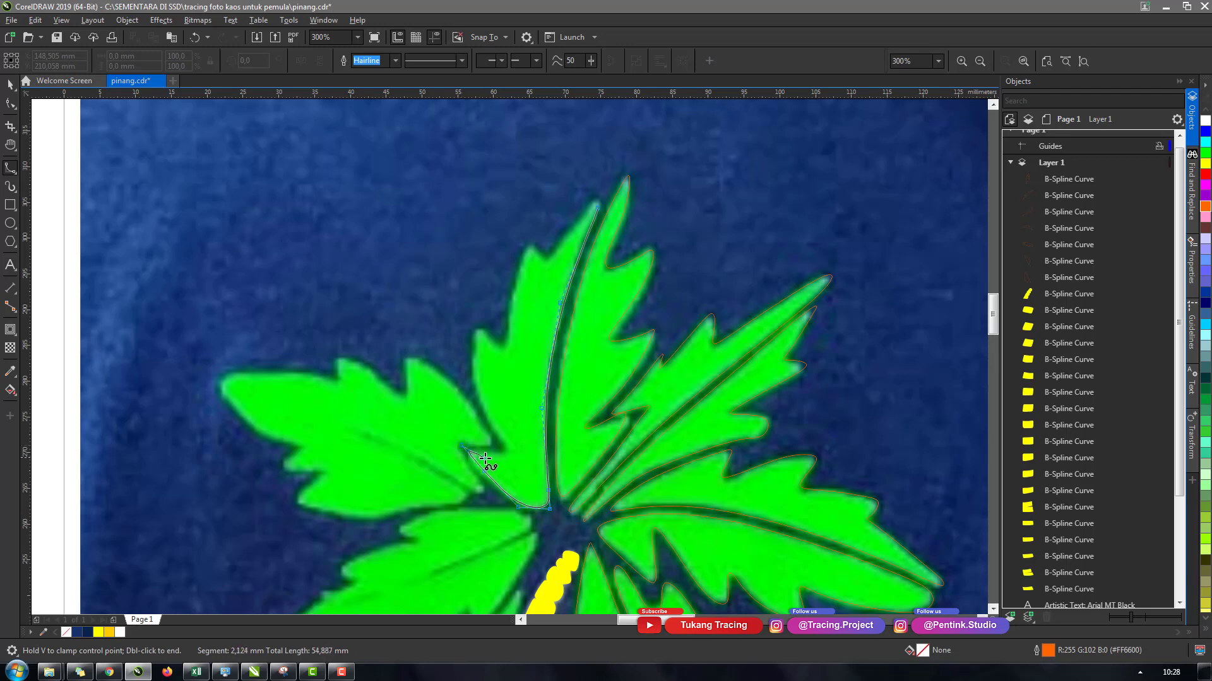
left_click(470, 381)
left_click(524, 254)
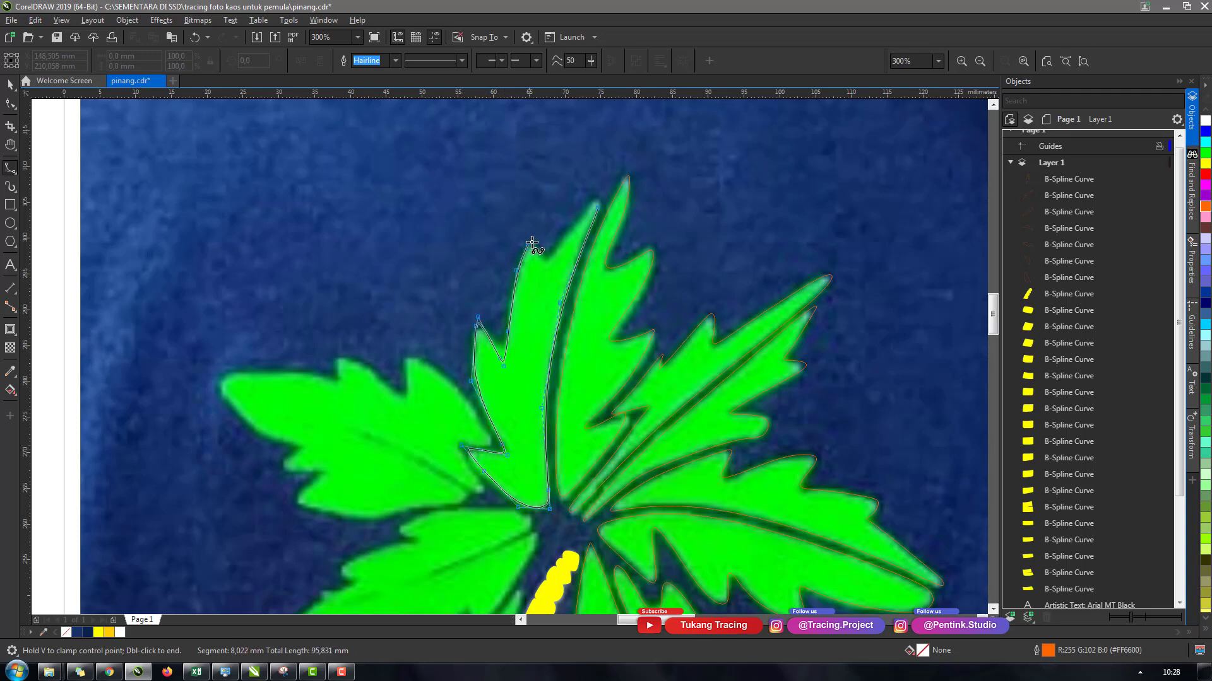
left_click(599, 201)
key("space")
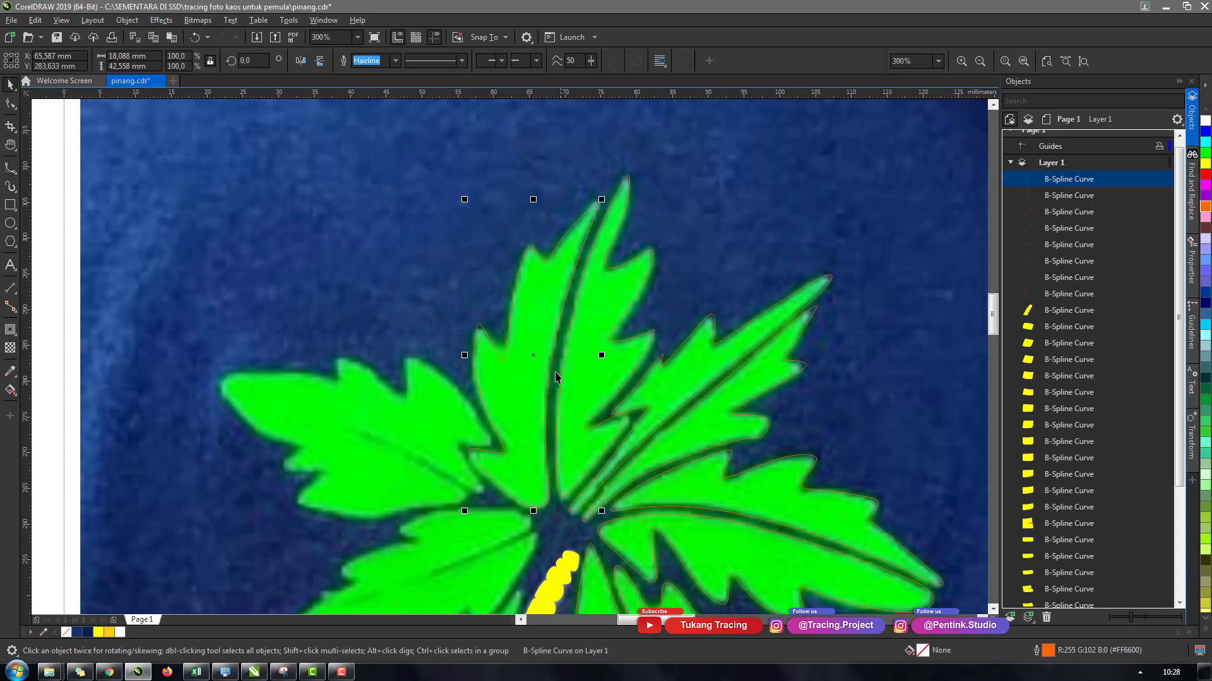
Trace the right half of the drooping leaf just left of the trunk as a closed B-spline about 24.1 mm wide and 29 mm tall.
scroll(530, 393, "down", 5)
scroll(530, 392, "left", 2)
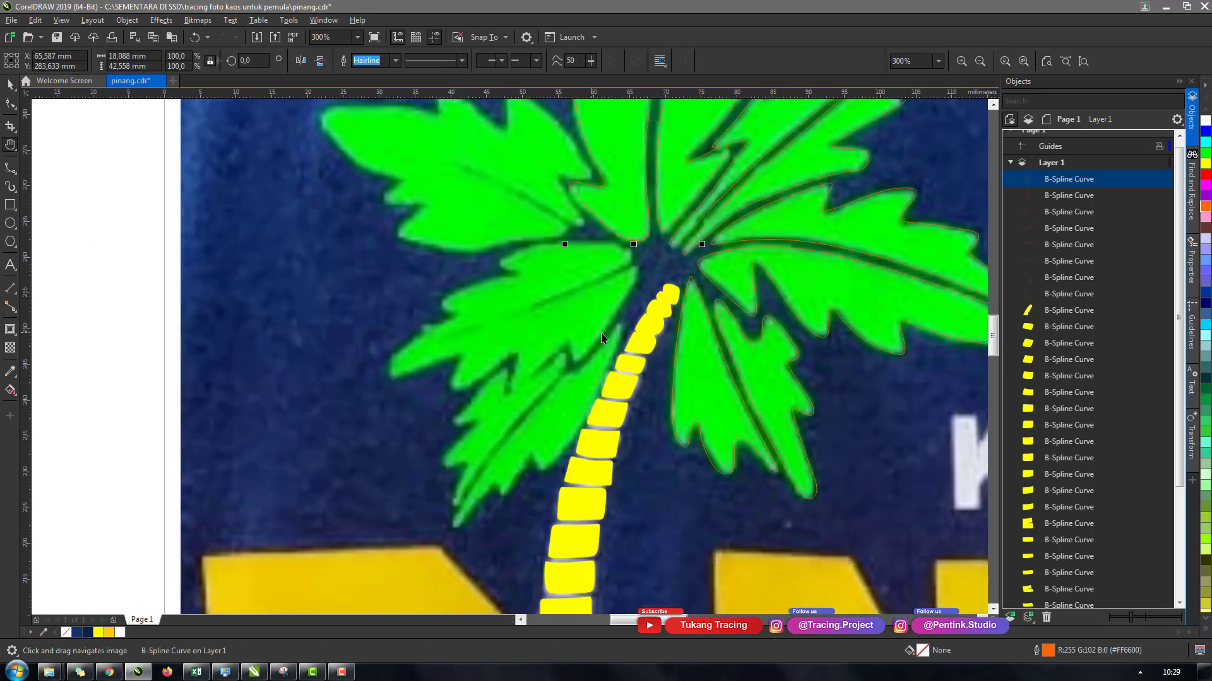
key("space")
left_click(623, 330)
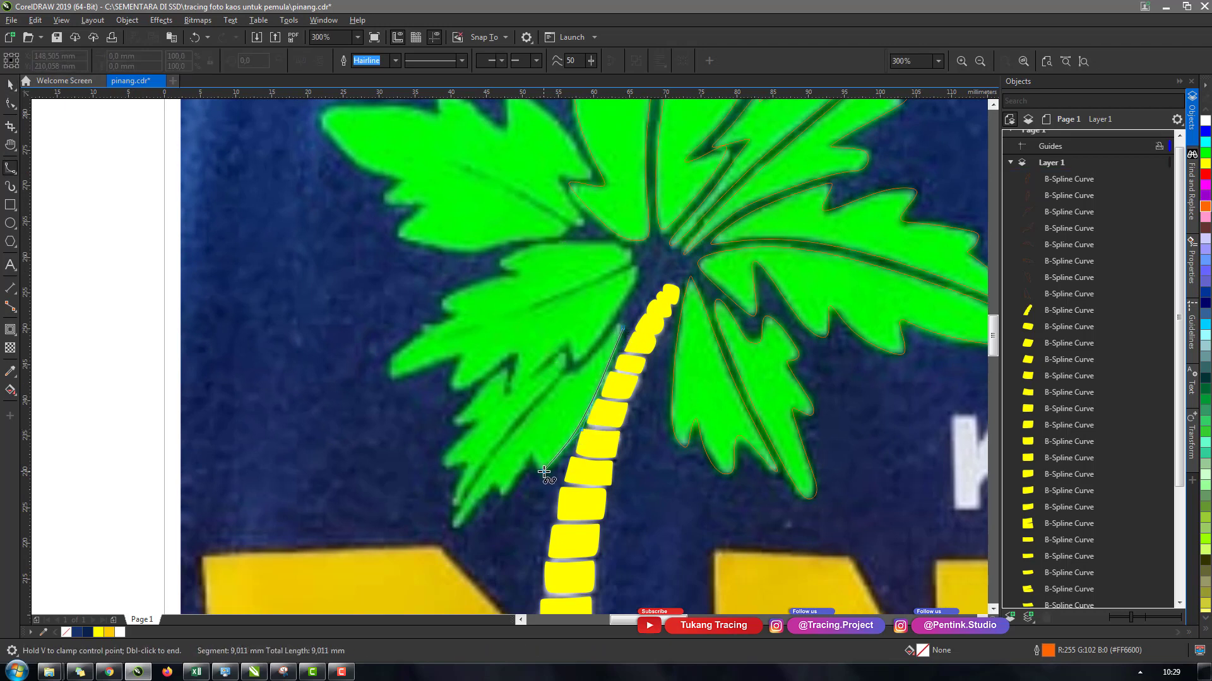
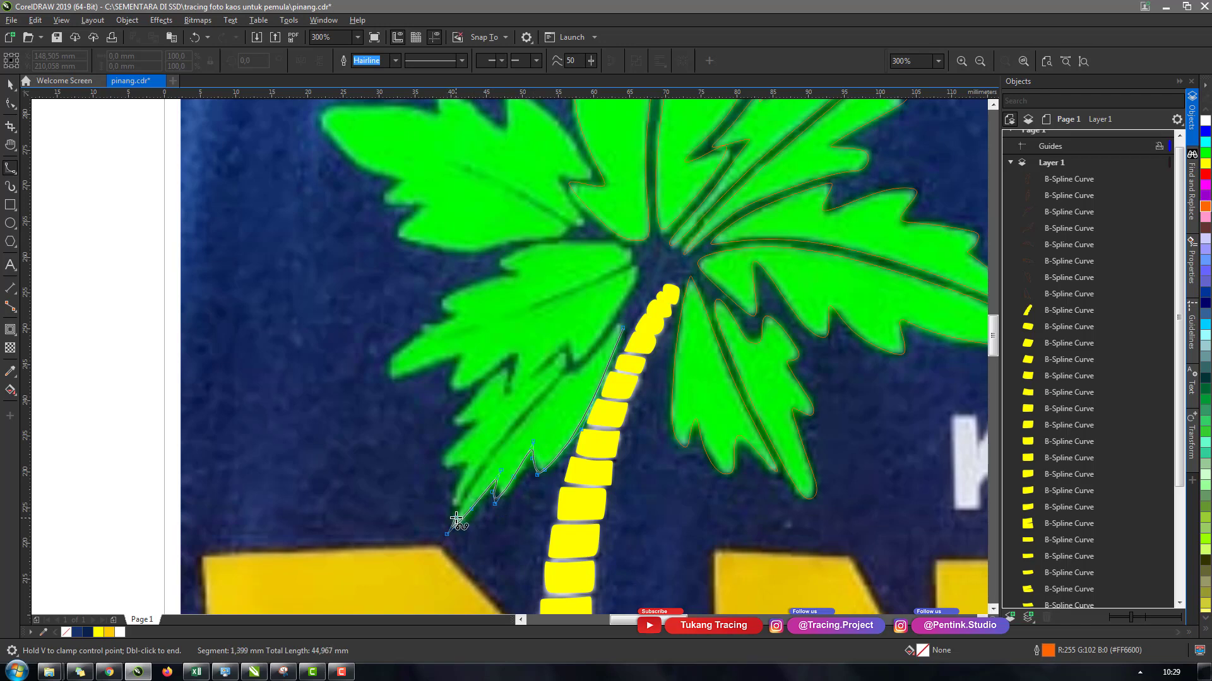
left_click(518, 423)
left_click(626, 314)
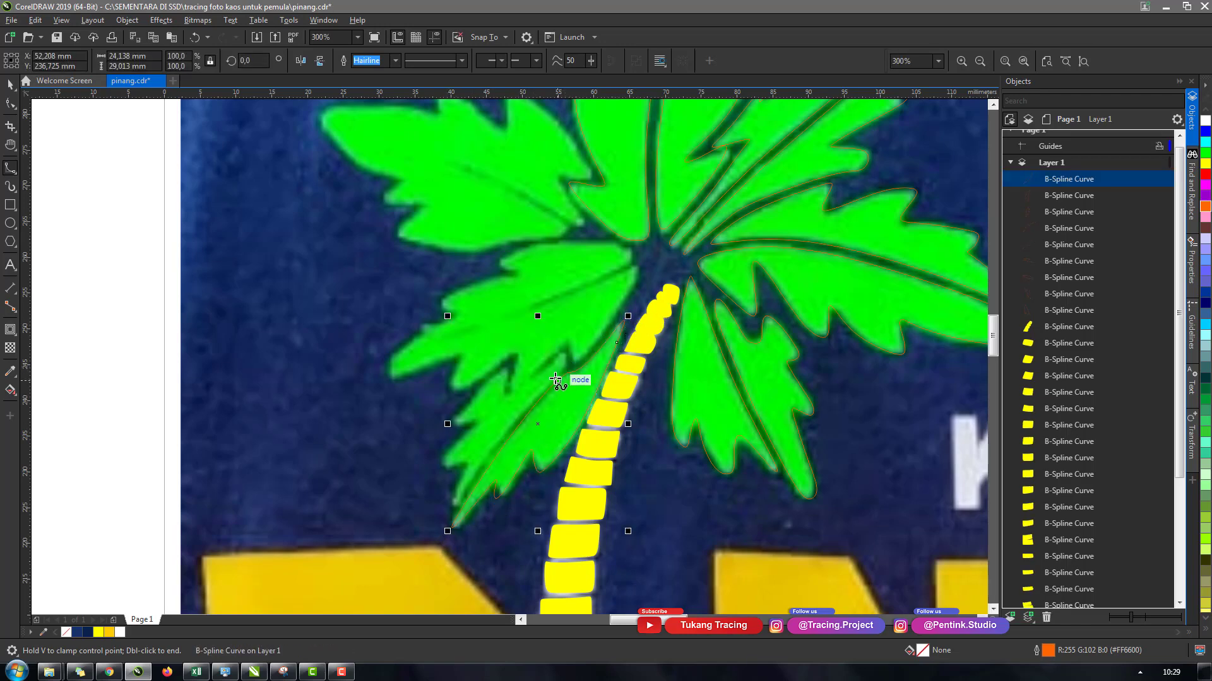
Trace the left half of the drooping leaf beside the trunk as a closed B-spline about 18 mm wide and 21.4 mm tall.
key("z")
left_click_drag(349, 275, 448, 405)
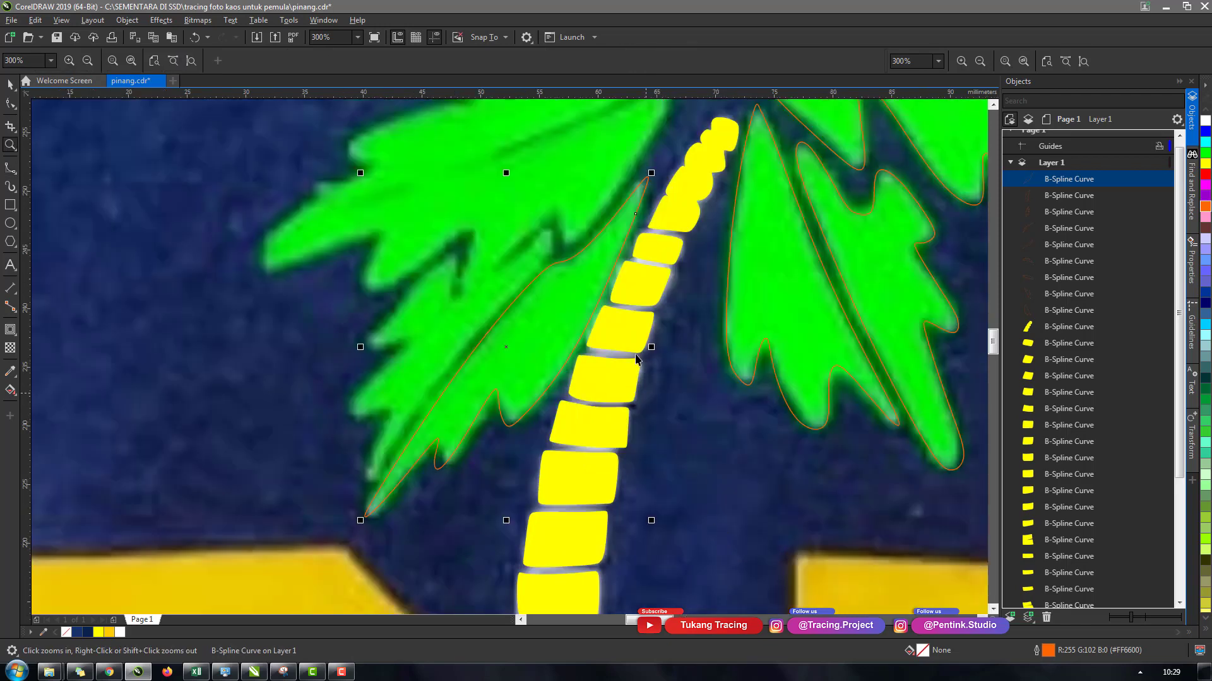
left_click(451, 360)
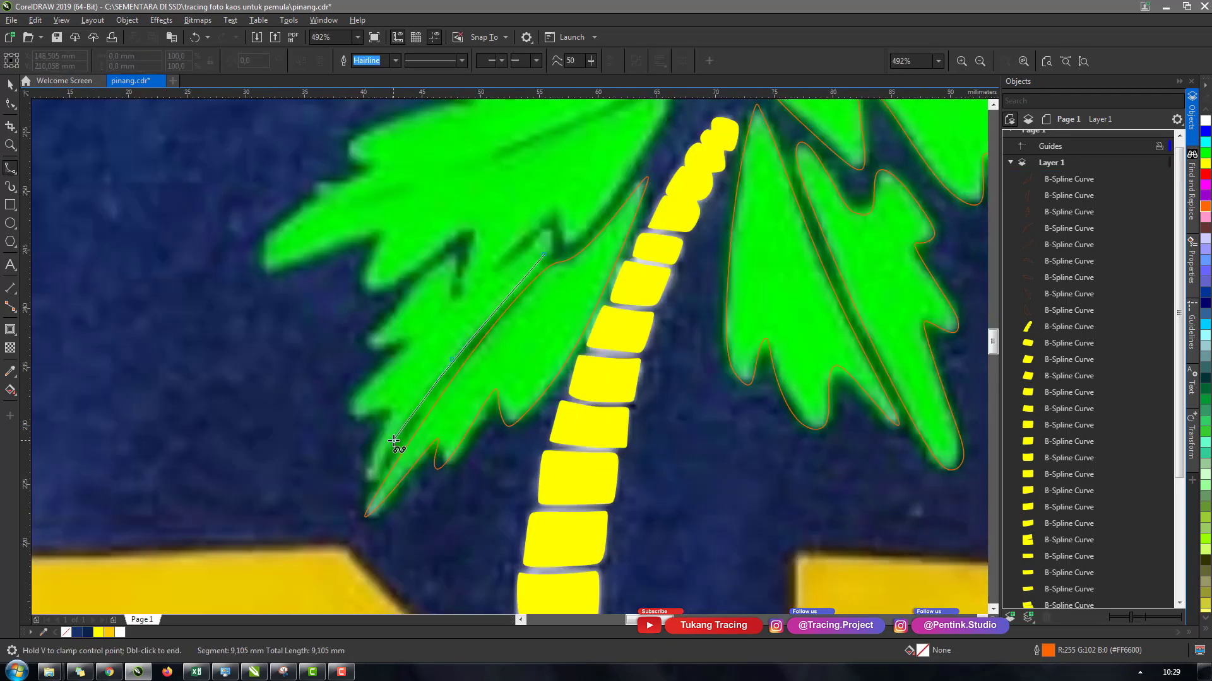
left_click(353, 491)
left_click(320, 433)
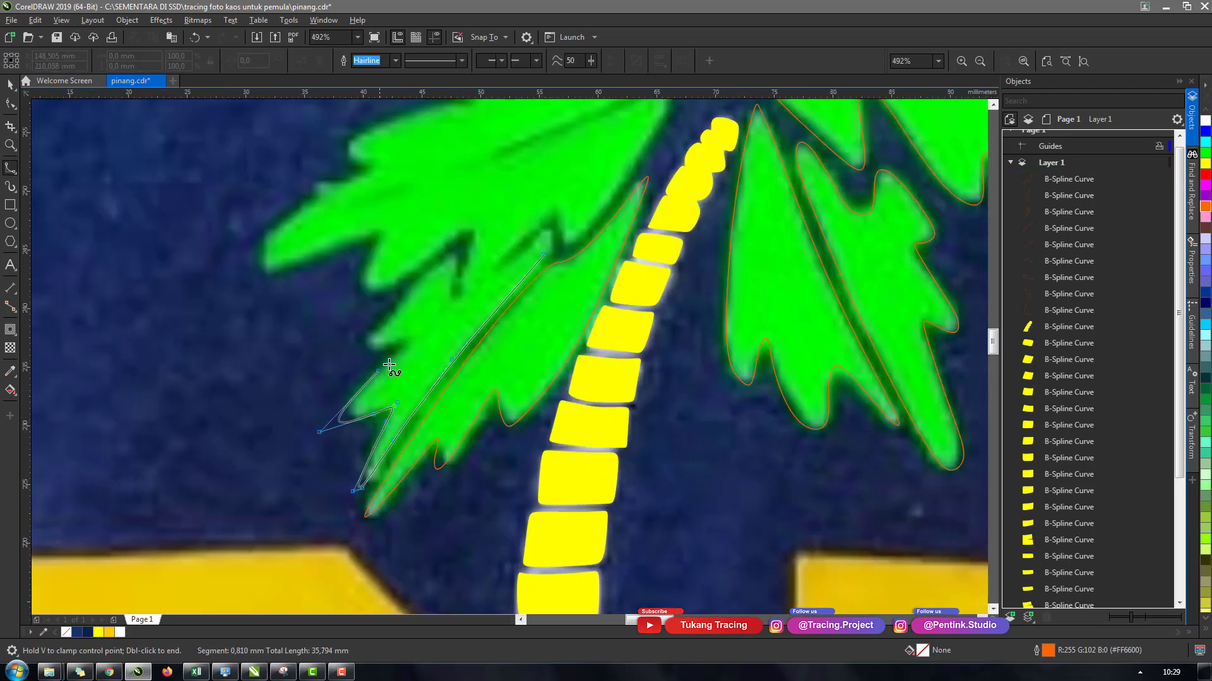
left_click(422, 328)
left_click(338, 373)
left_click(414, 288)
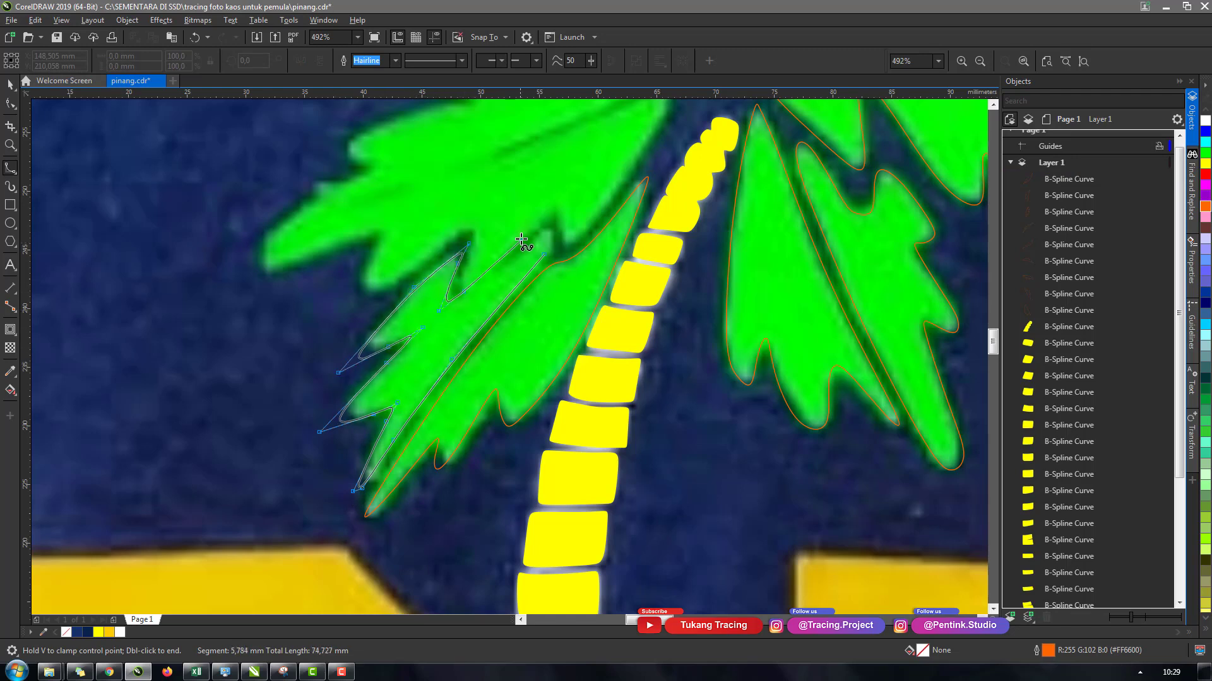
left_click(544, 253)
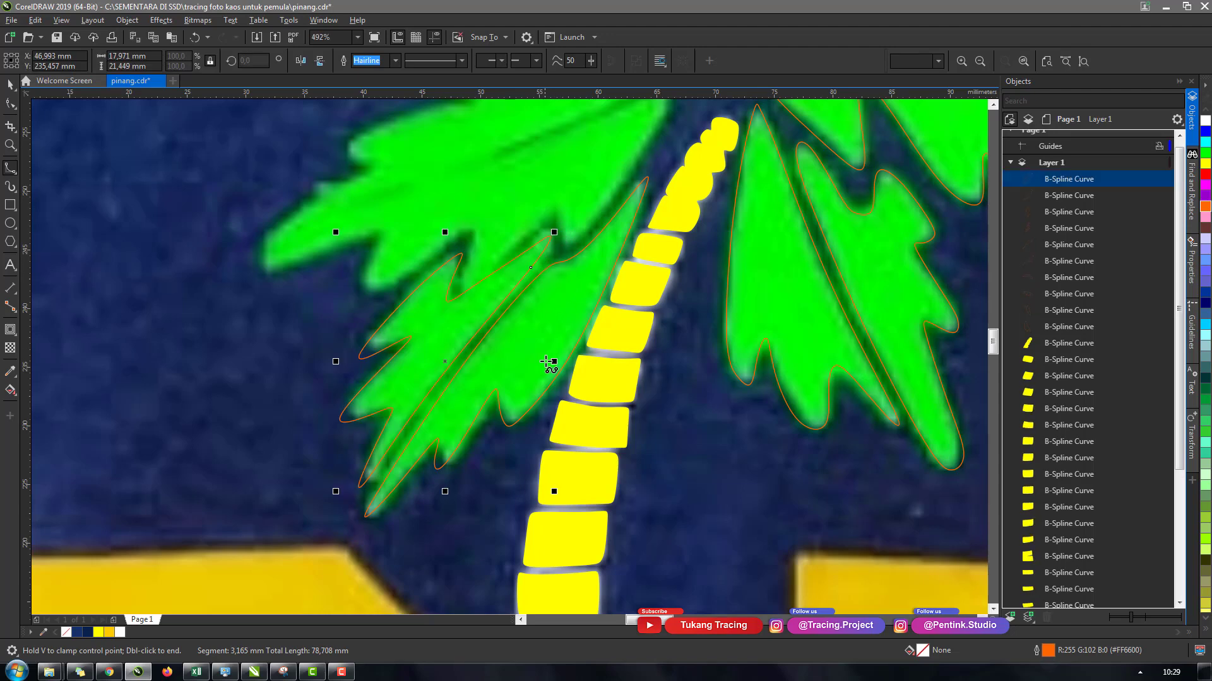
Trace the whole lower-left leaf, including its midrib slit, as a closed B-spline about 36.6 mm wide and 22.5 mm tall.
left_click_drag(531, 288, 577, 452)
left_click(502, 398)
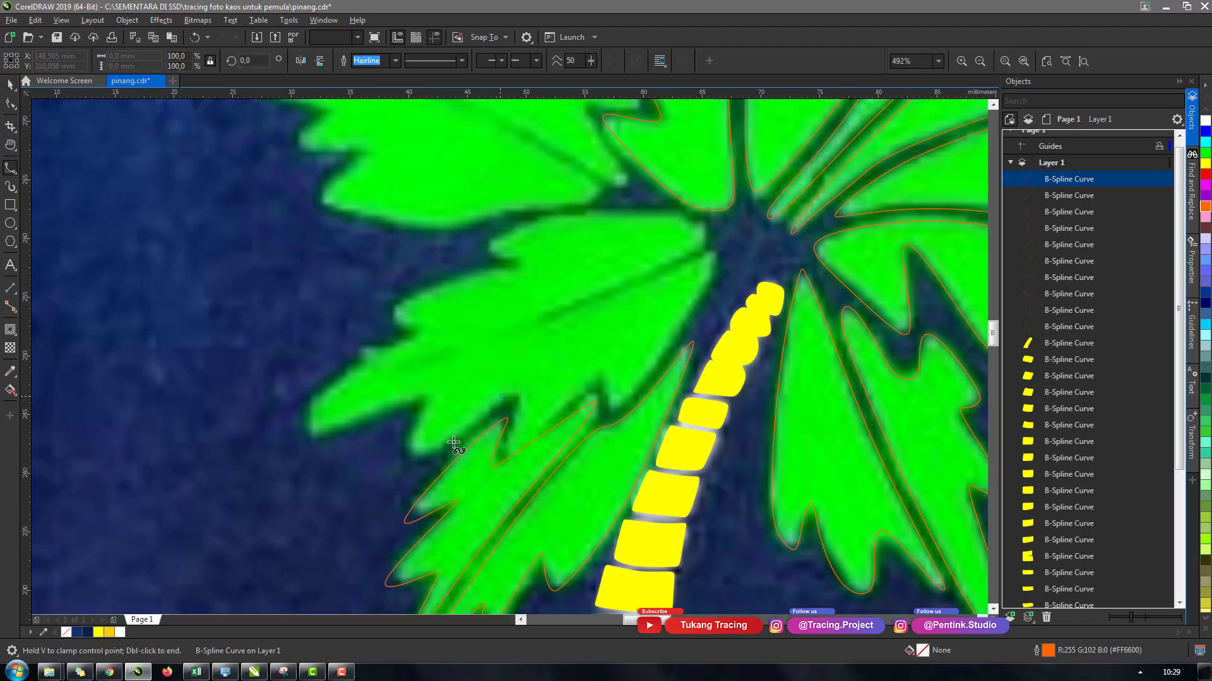
left_click(436, 447)
left_click(392, 459)
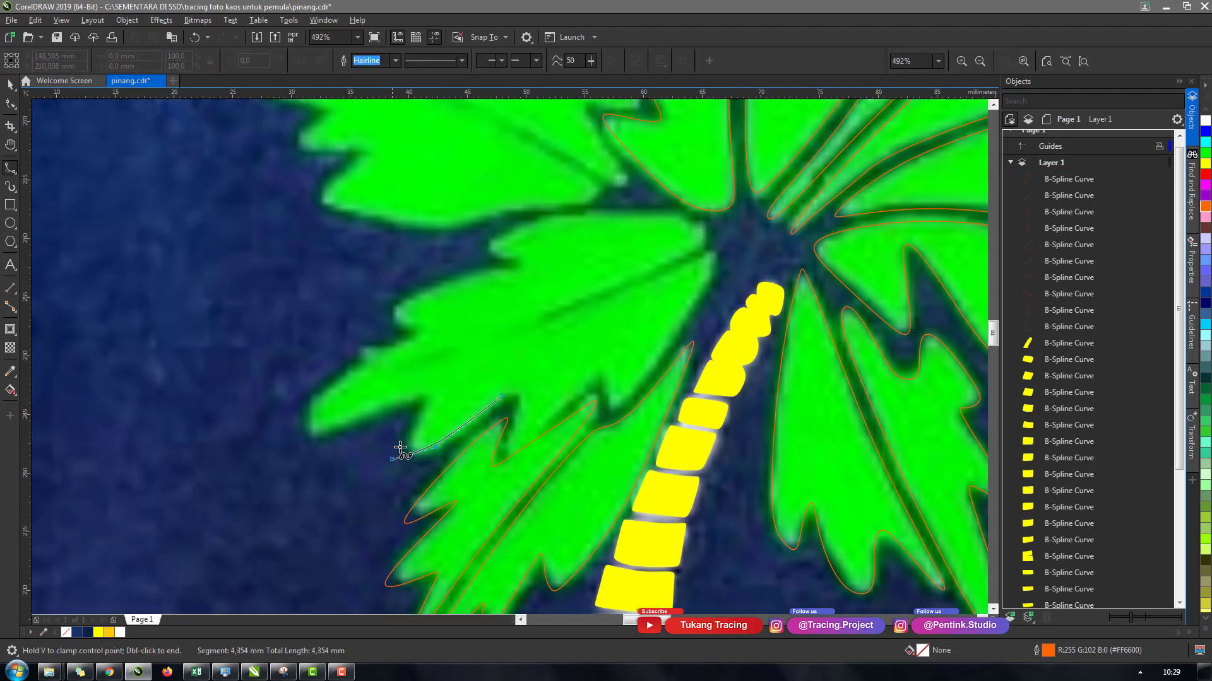
left_click(387, 410)
left_click(300, 440)
left_click(266, 439)
left_click(371, 355)
left_click(436, 326)
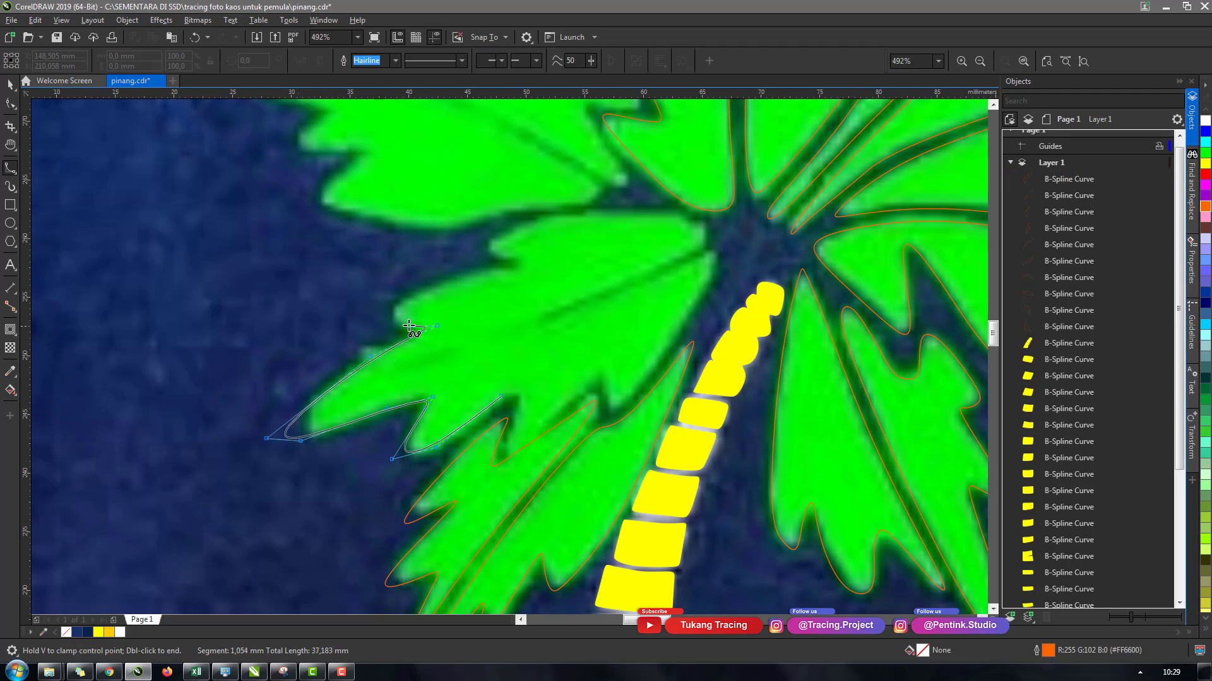
left_click(348, 322)
left_click(544, 254)
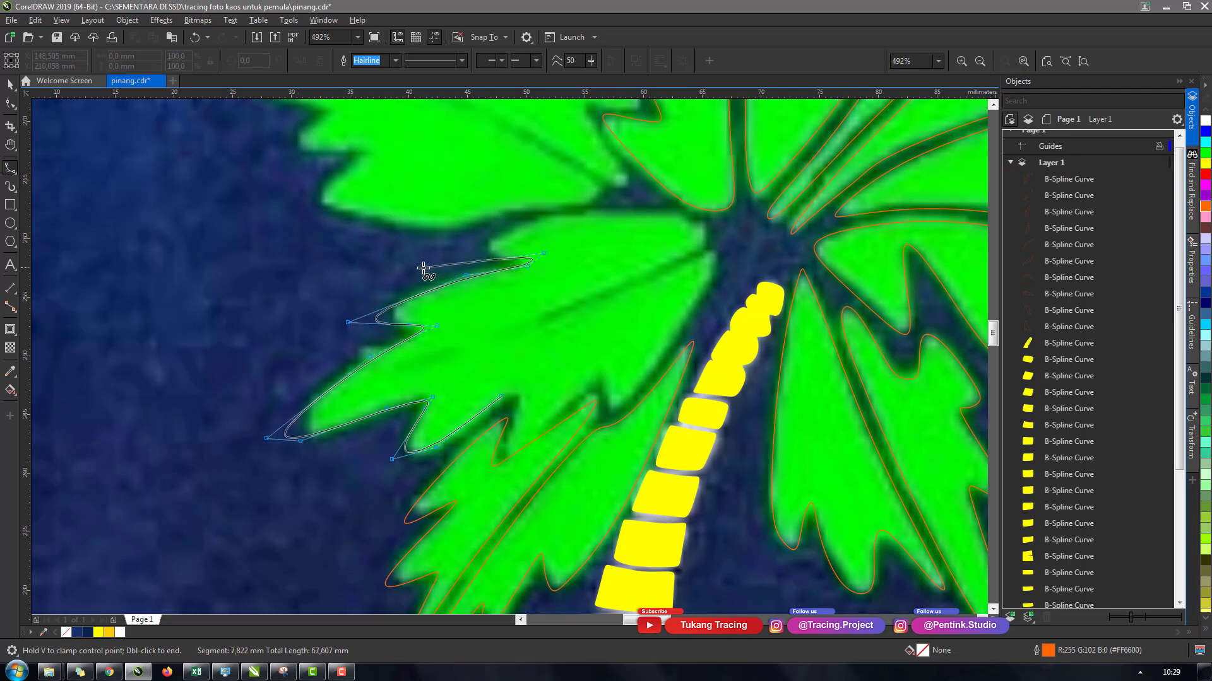
left_click(422, 267)
left_click(549, 214)
left_click(672, 216)
left_click(718, 235)
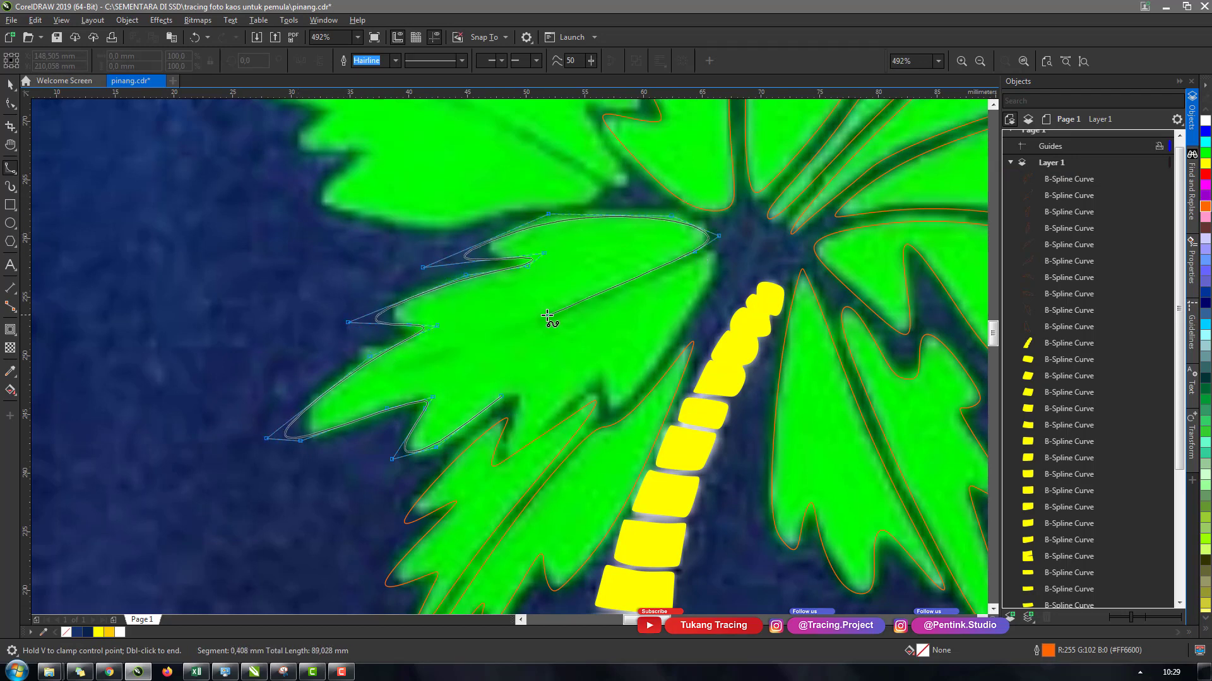
left_click(505, 336)
left_click(648, 394)
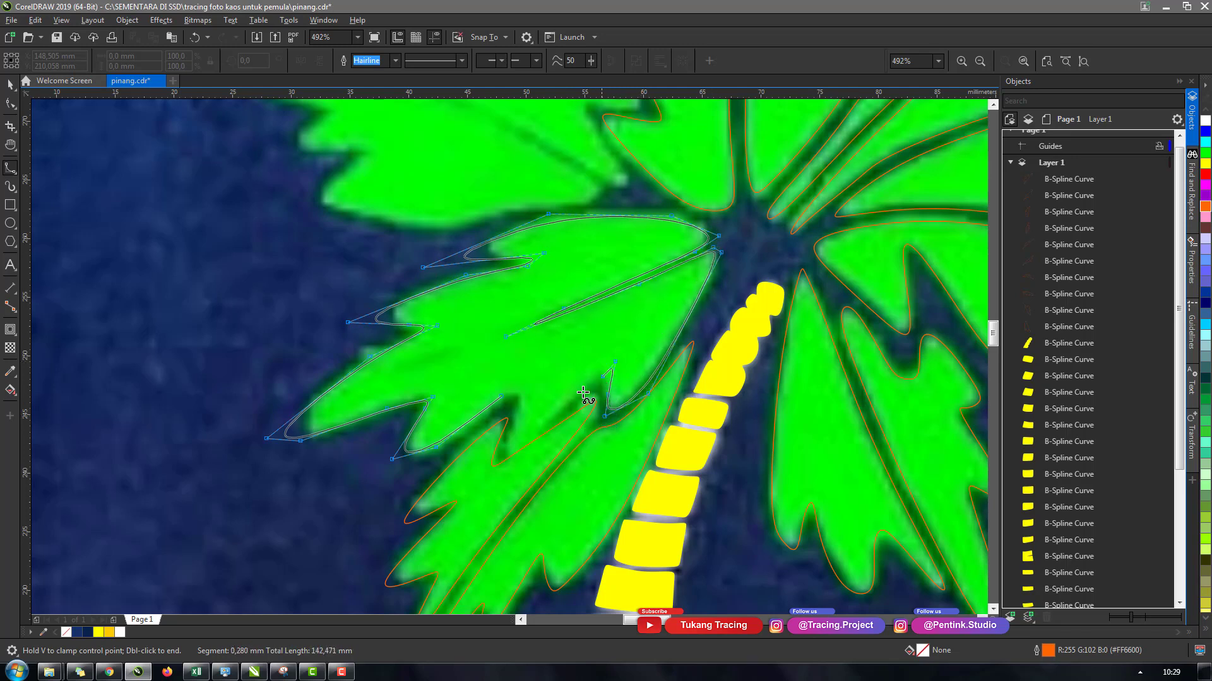
left_click(542, 427)
left_click(481, 493)
double_click(501, 396)
Trace the upper-left leaf with its midrib slit as a closed B-spline about 38.3 mm wide and 21.9 mm tall, and deselect it.
scroll(501, 397, "down", 2)
scroll(501, 397, "down", 3)
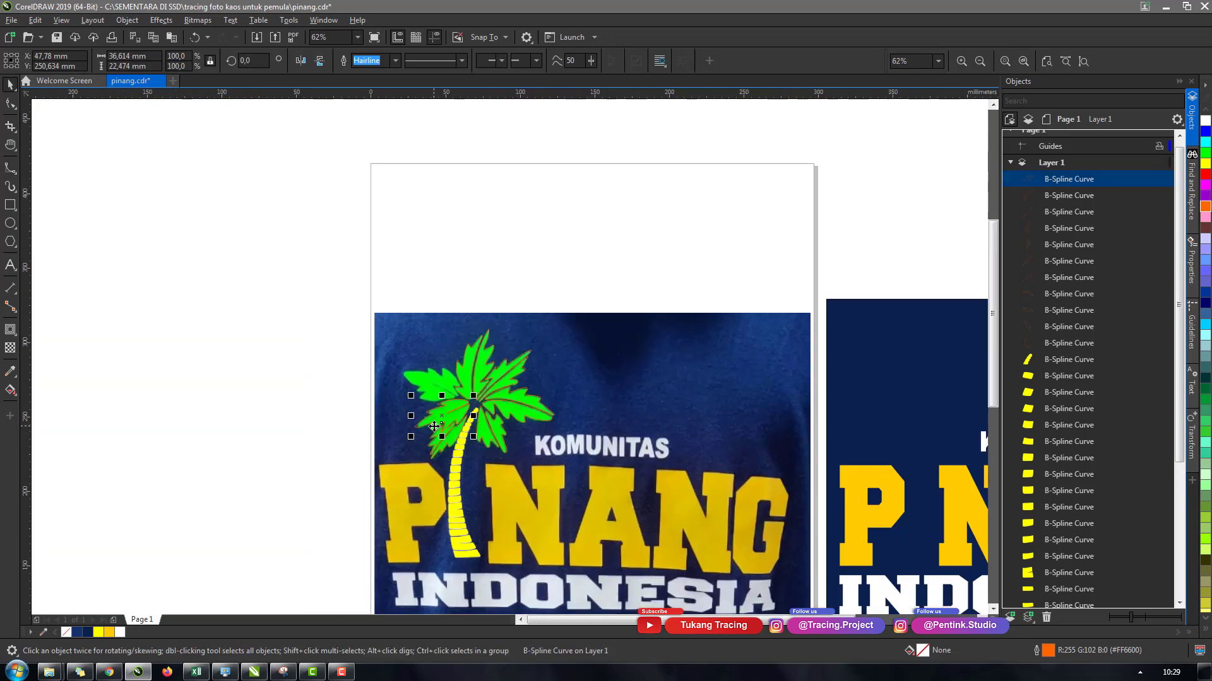
scroll(416, 421, "up", 3)
scroll(415, 422, "up", 3)
key("space")
scroll(617, 343, "up", 2)
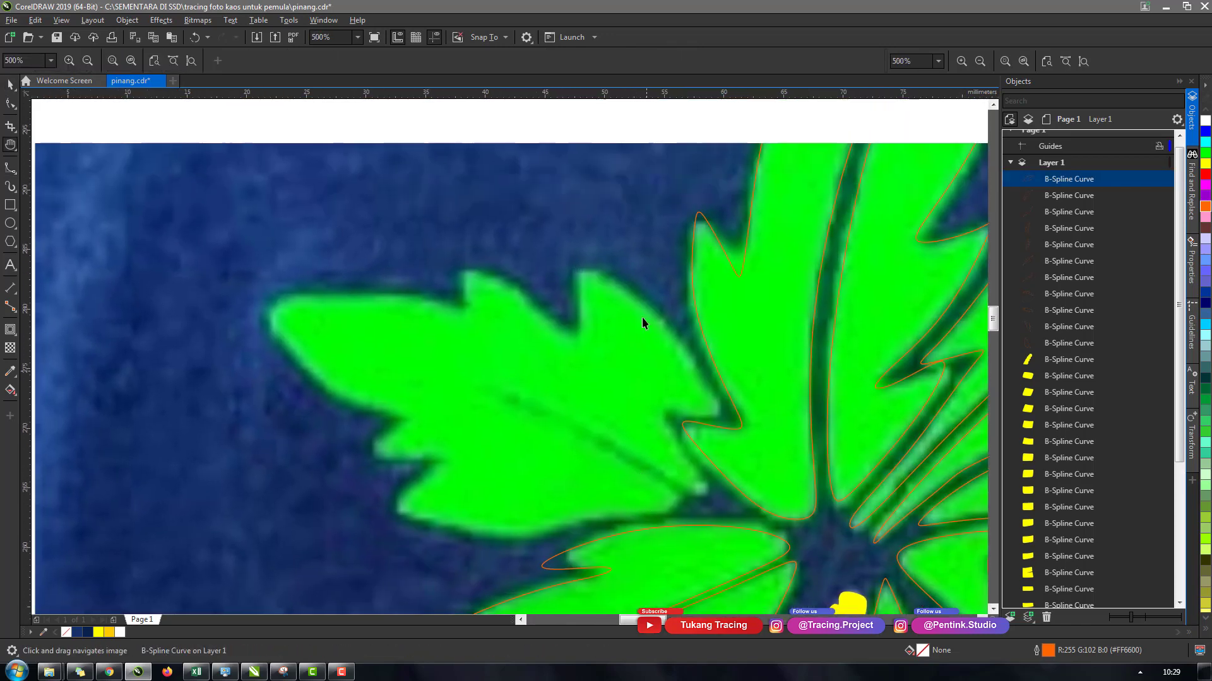
left_click(581, 336)
left_click(560, 254)
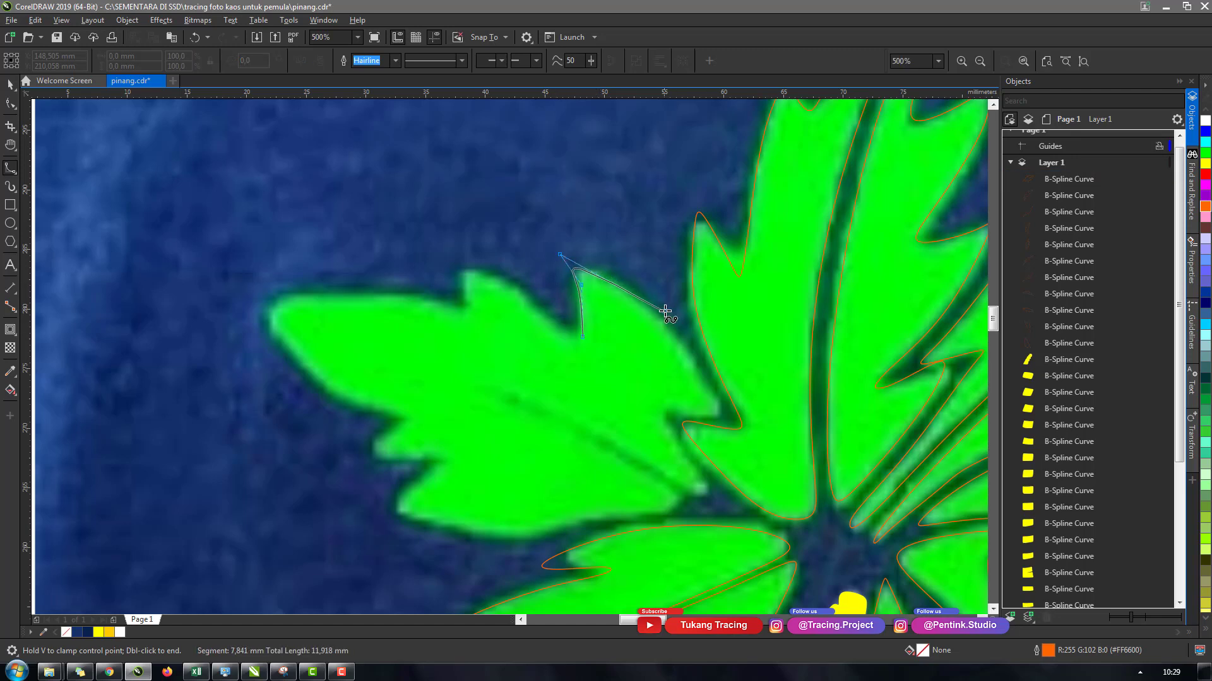
left_click(662, 296)
left_click(738, 428)
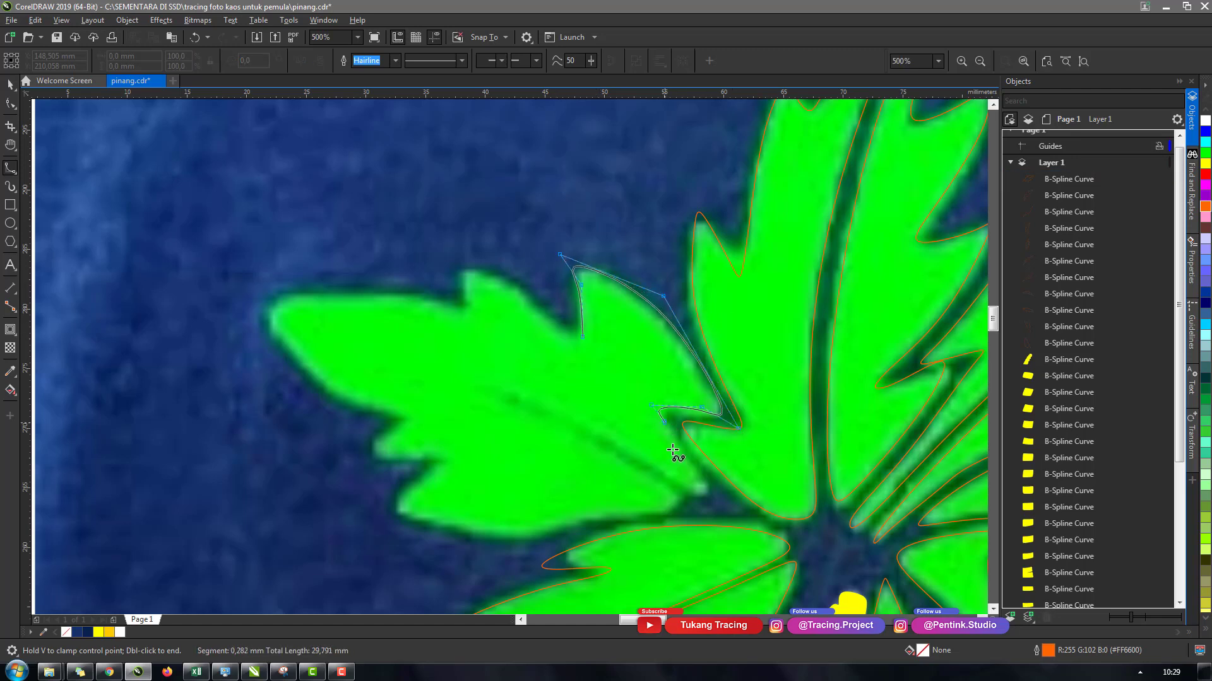
left_click(480, 383)
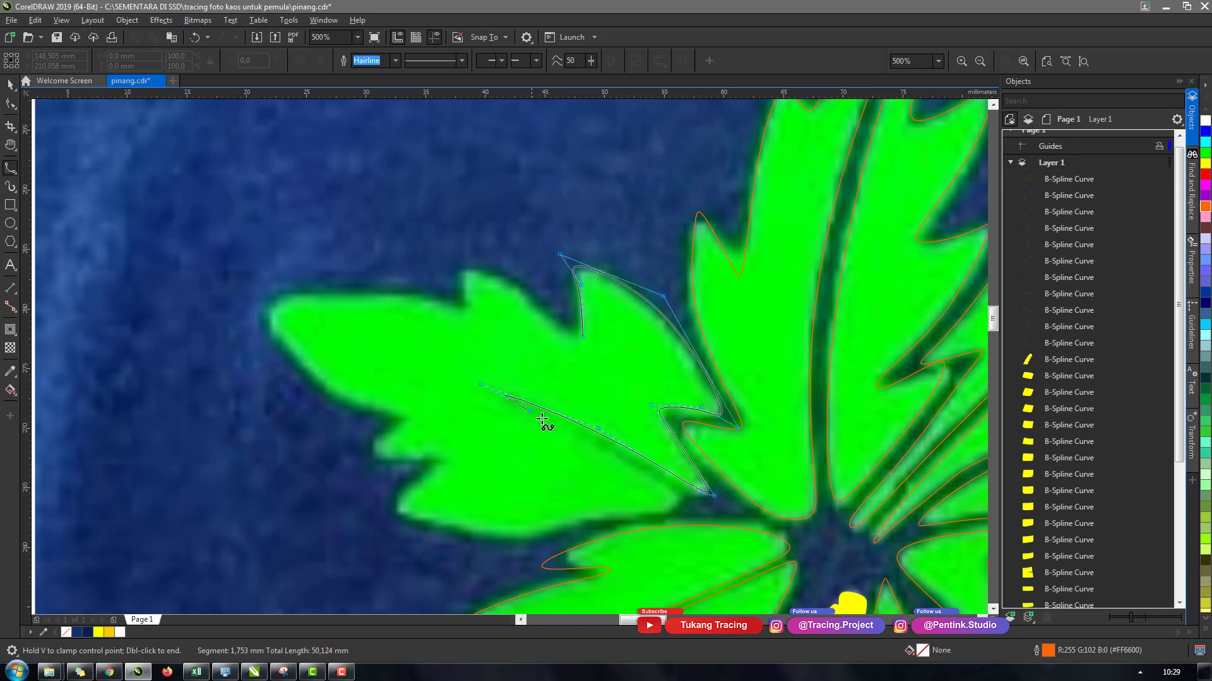
left_click(551, 417)
left_click(671, 487)
left_click(686, 513)
left_click(618, 511)
left_click(381, 508)
left_click(445, 465)
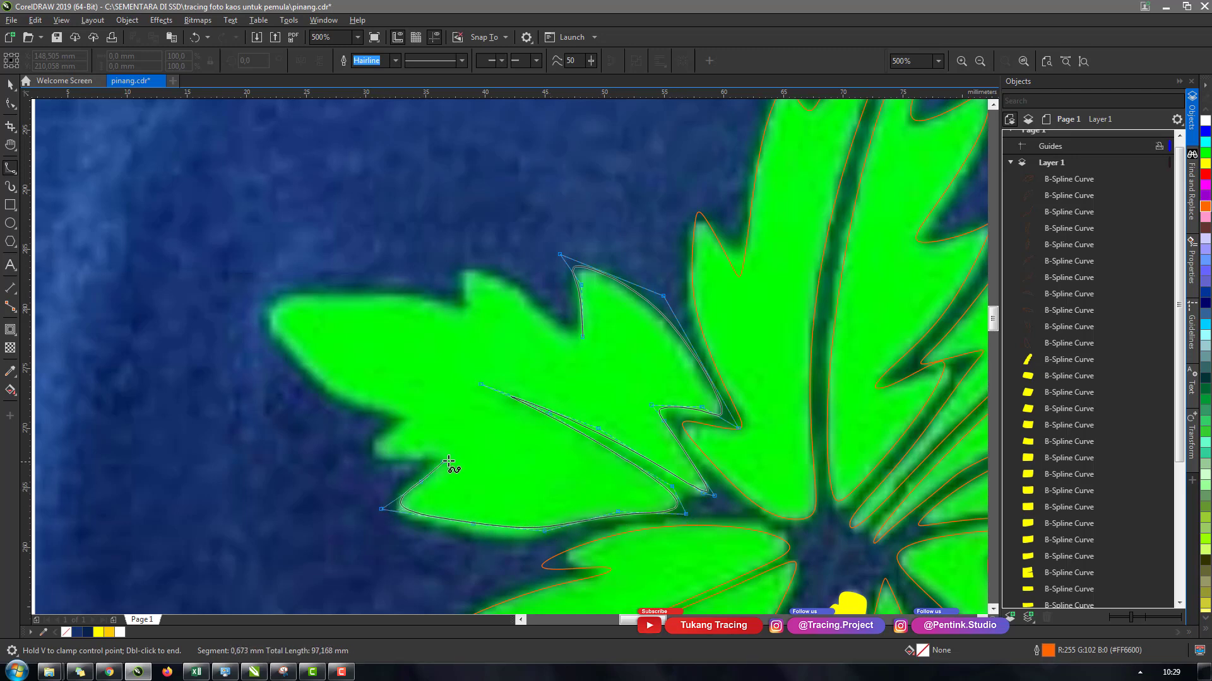
left_click(421, 416)
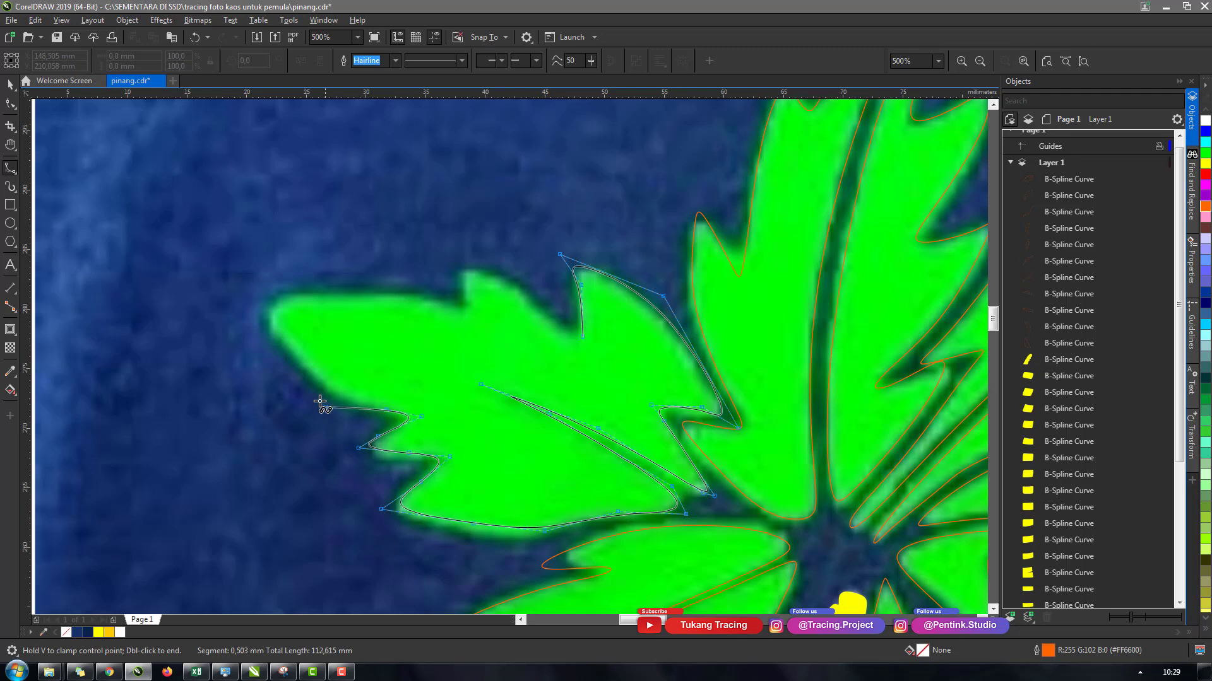
left_click(327, 395)
left_click(263, 318)
left_click(259, 297)
left_click(383, 293)
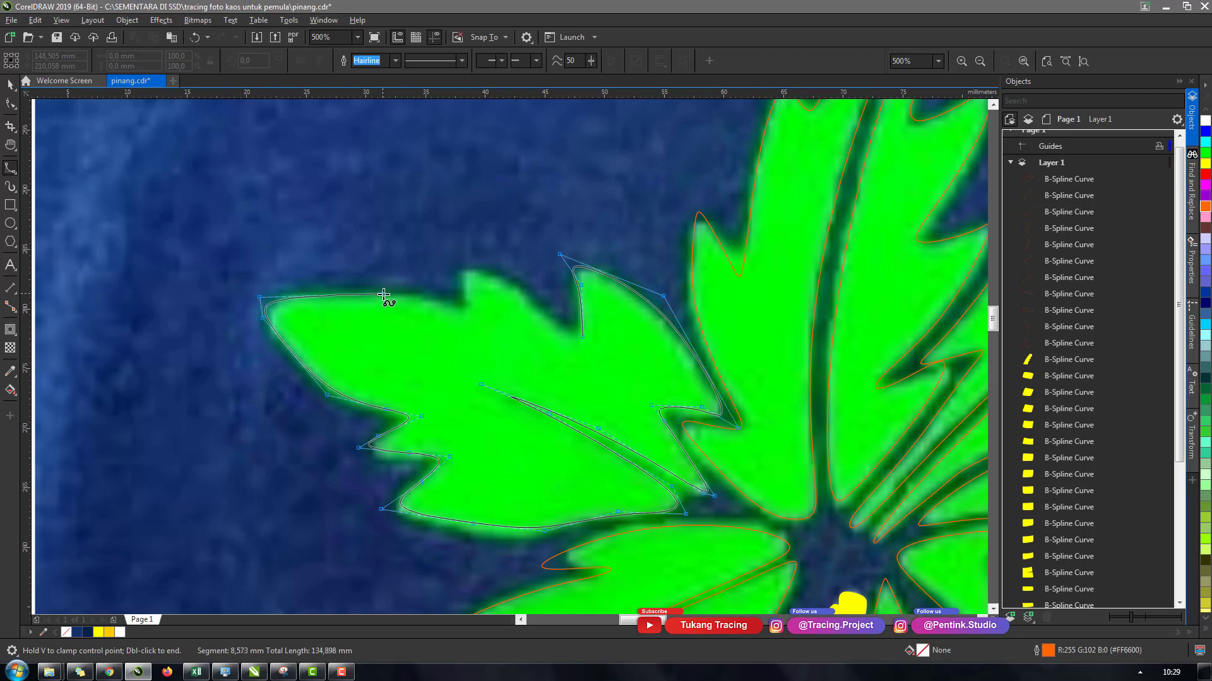
left_click(451, 302)
left_click(468, 310)
left_click(455, 262)
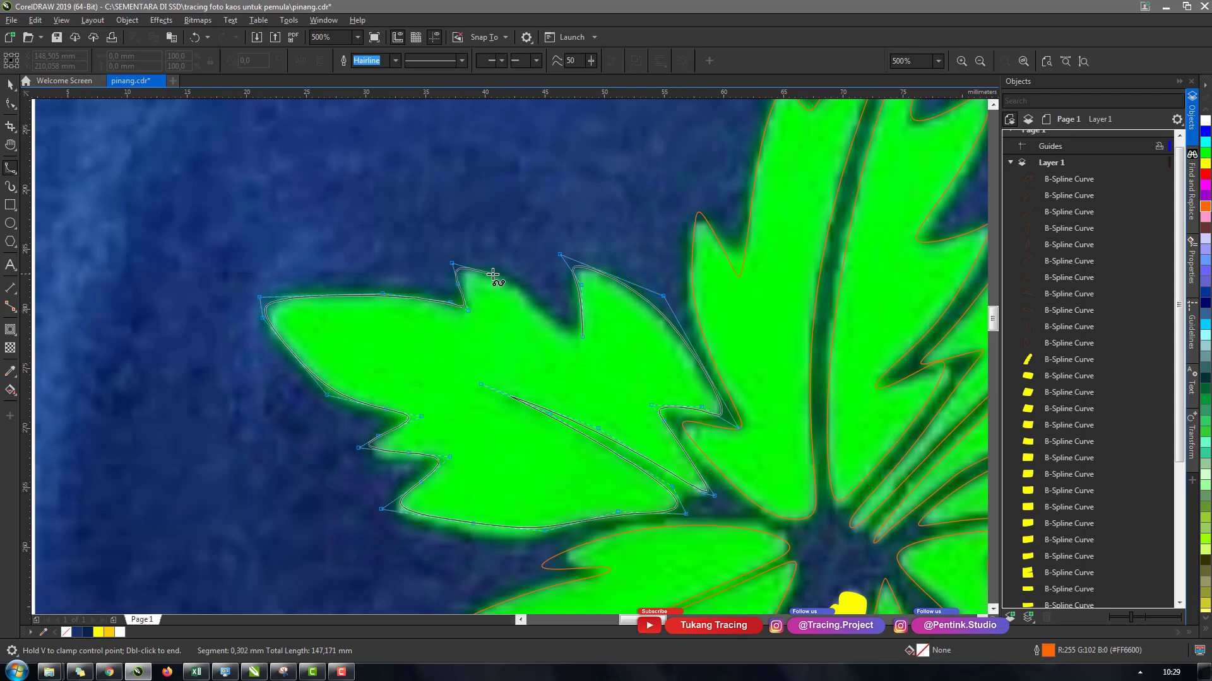
double_click(579, 328)
key("space")
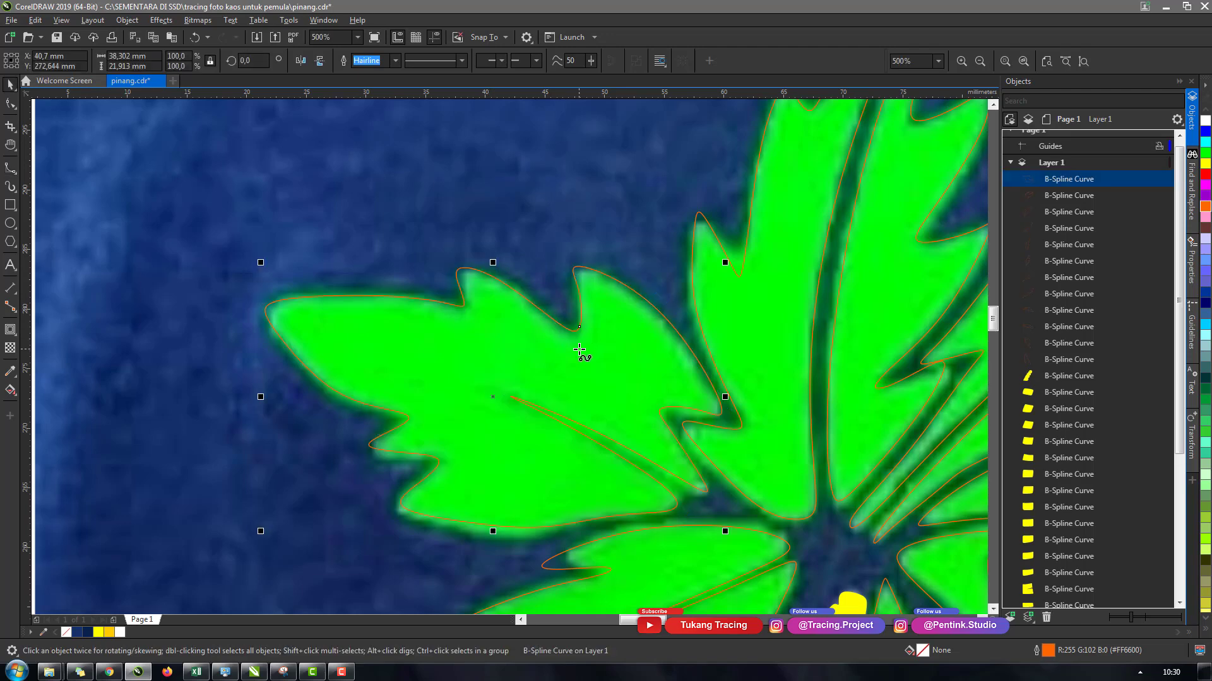
scroll(511, 323, "down", 2)
left_click(735, 327)
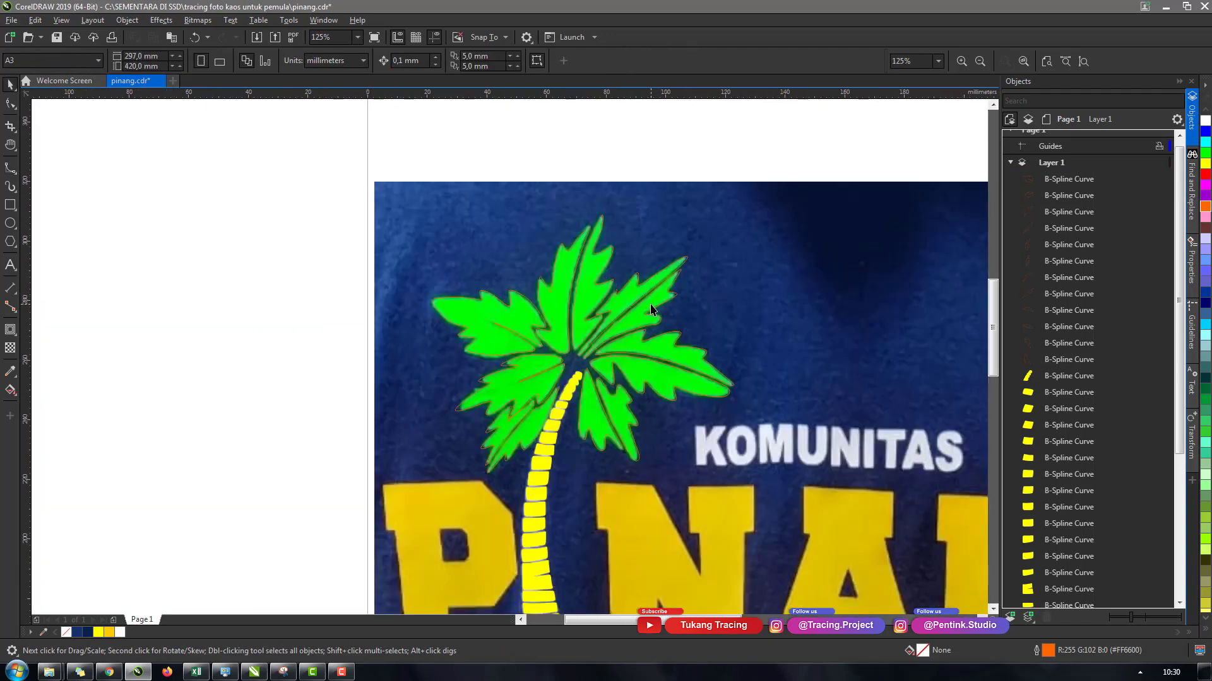
Select eleven of the traced leaf curves around the palm crown and group them.
scroll(644, 298, "up", 1)
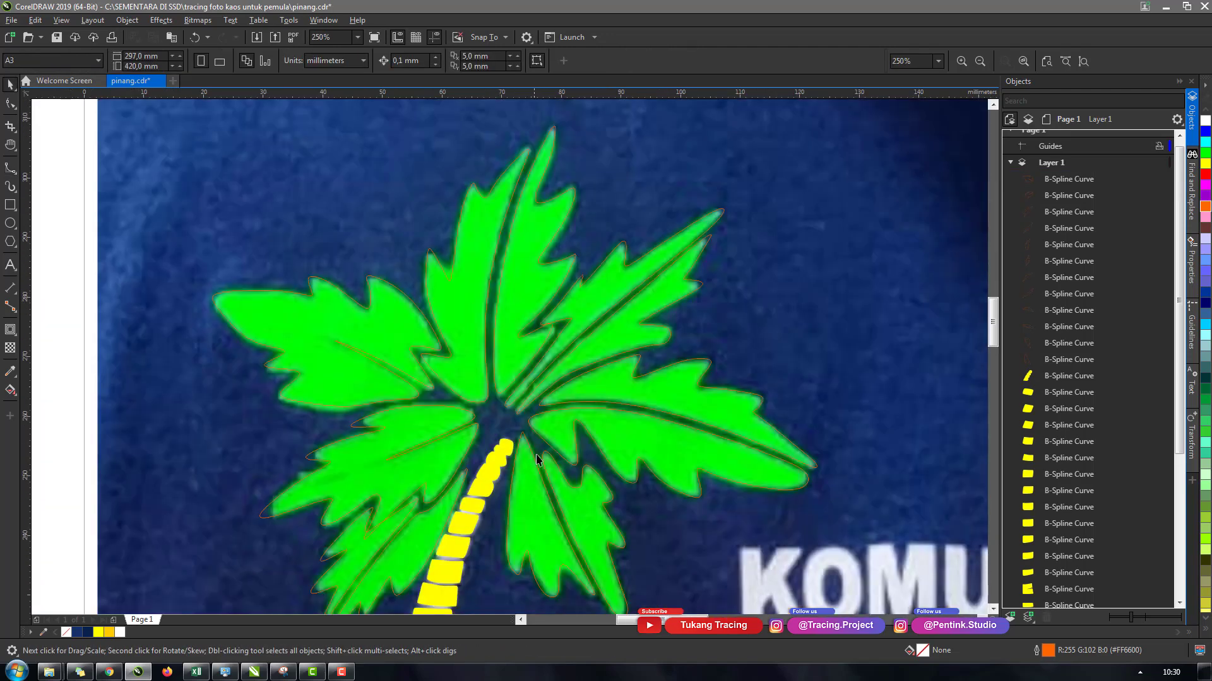
left_click_drag(533, 435, 569, 378)
left_click(456, 475)
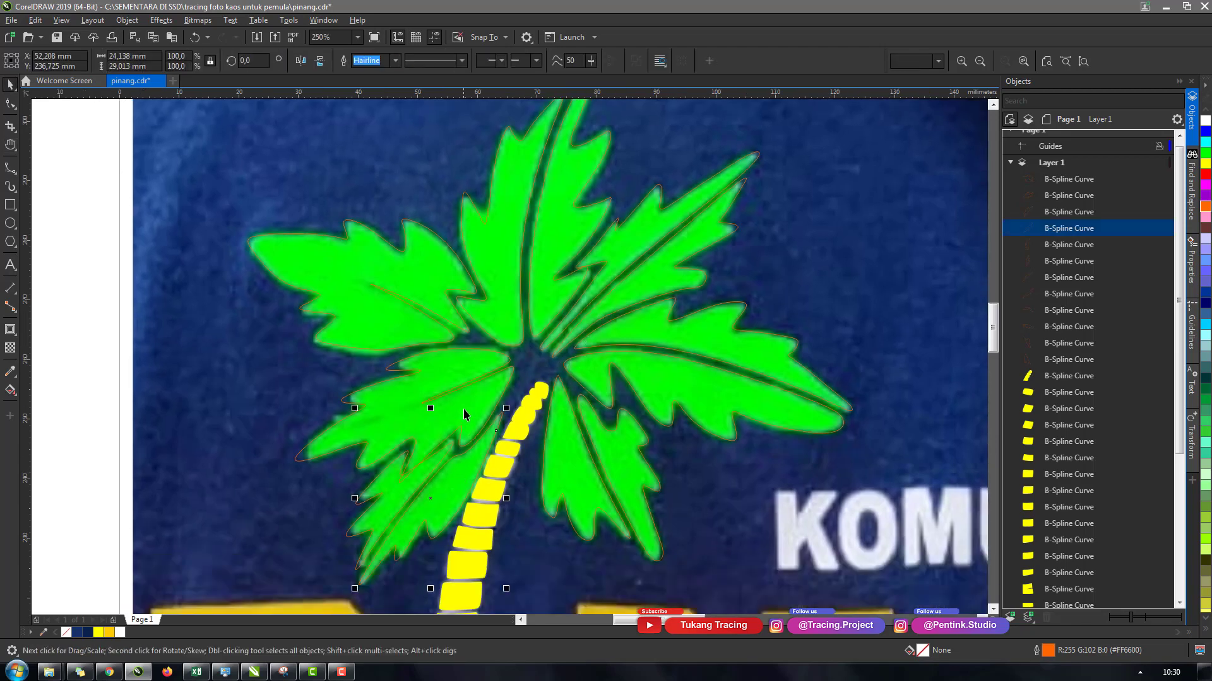
left_click(463, 409, "shift")
left_click(438, 293, "shift")
left_click(498, 285, "shift")
left_click(540, 277, "shift")
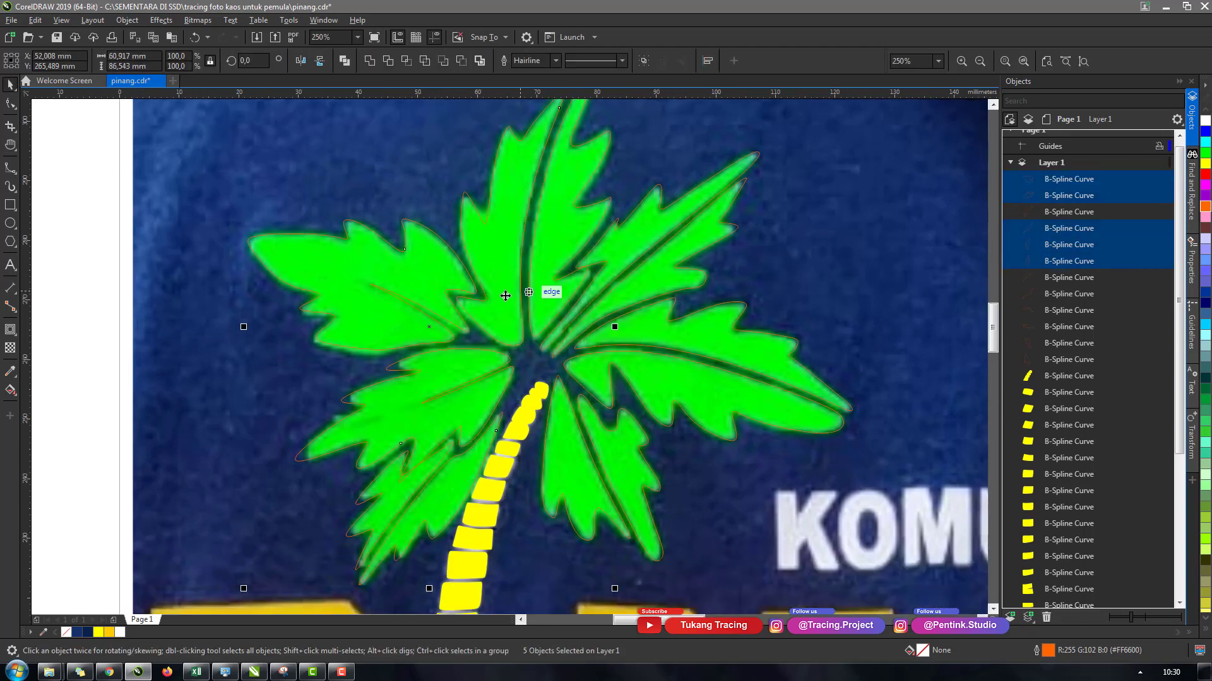
left_click(502, 291, "shift")
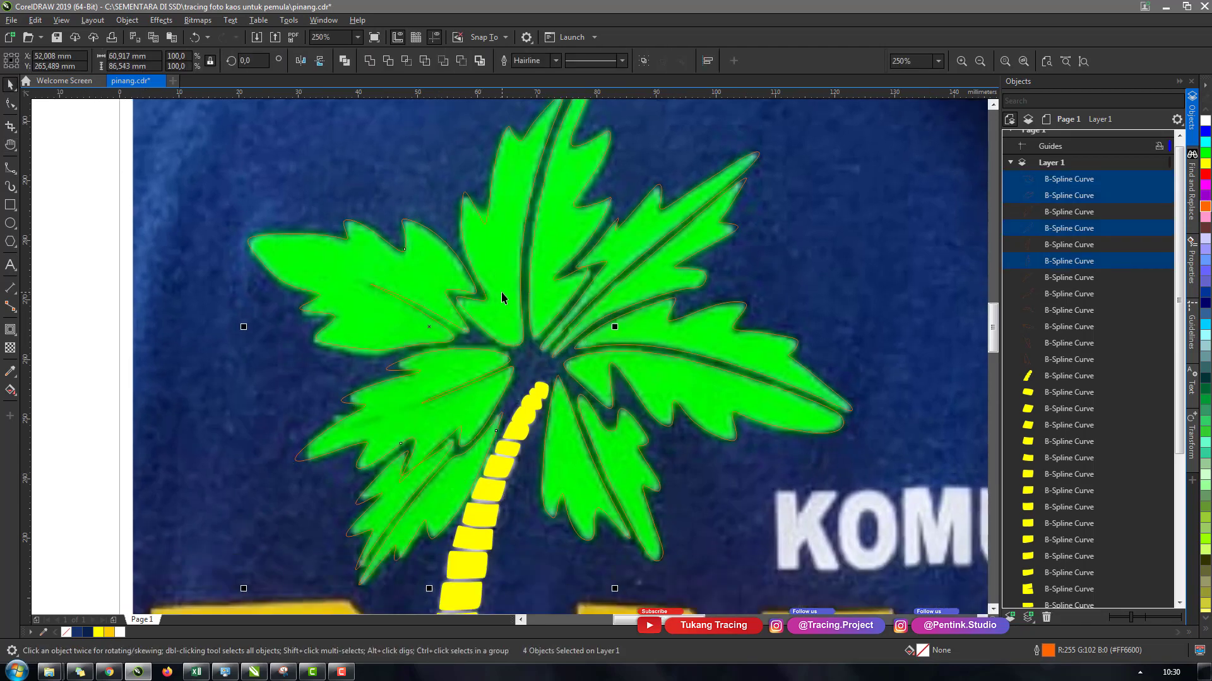
left_click(624, 258, "shift")
left_click(649, 278, "shift")
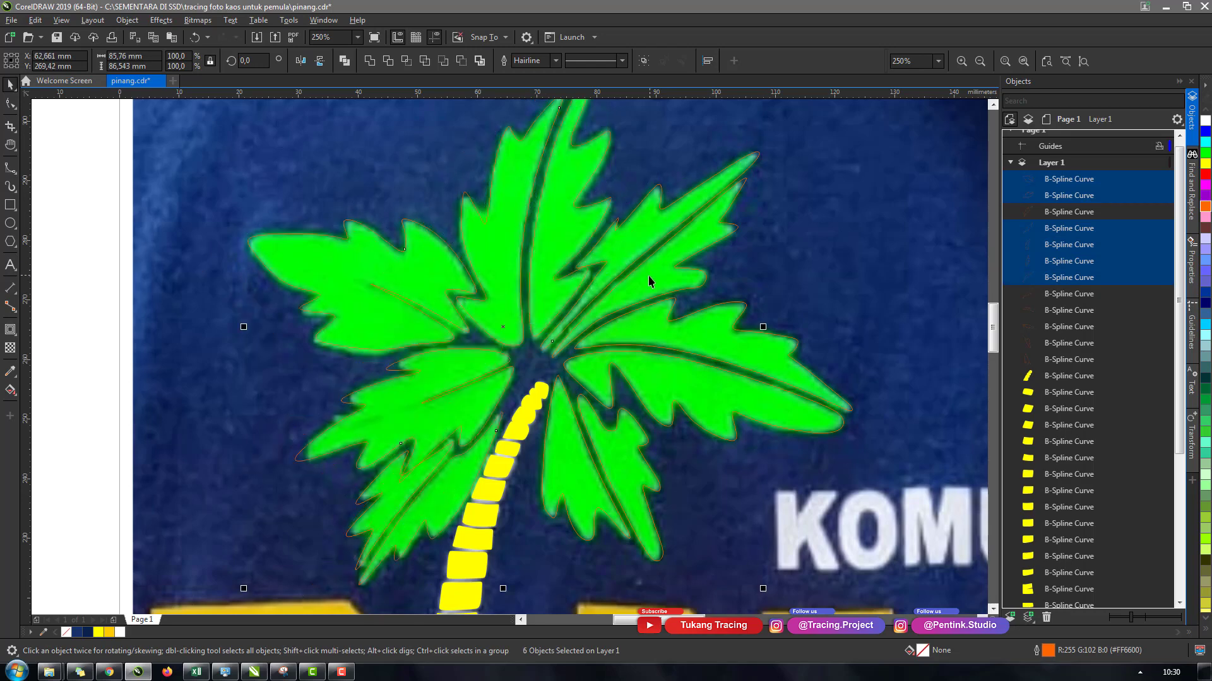
left_click(653, 327, "shift")
left_click(650, 371, "shift")
left_click(620, 449, "shift")
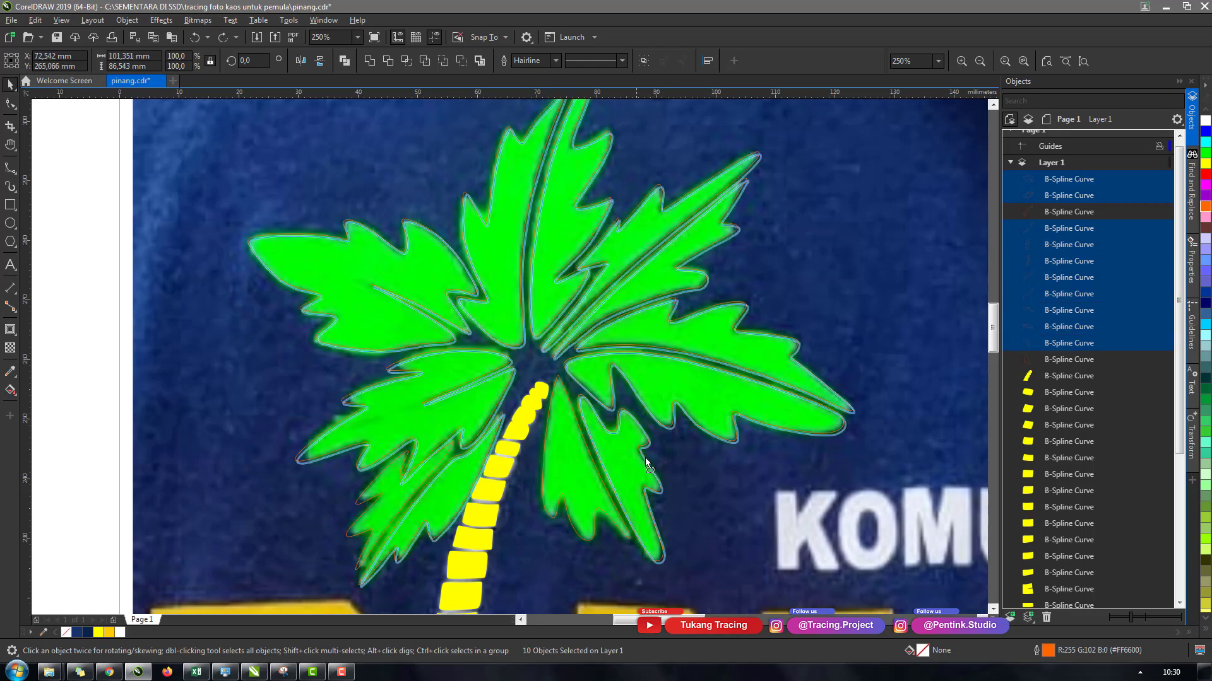
left_click(579, 463, "shift")
key("ctrl+g")
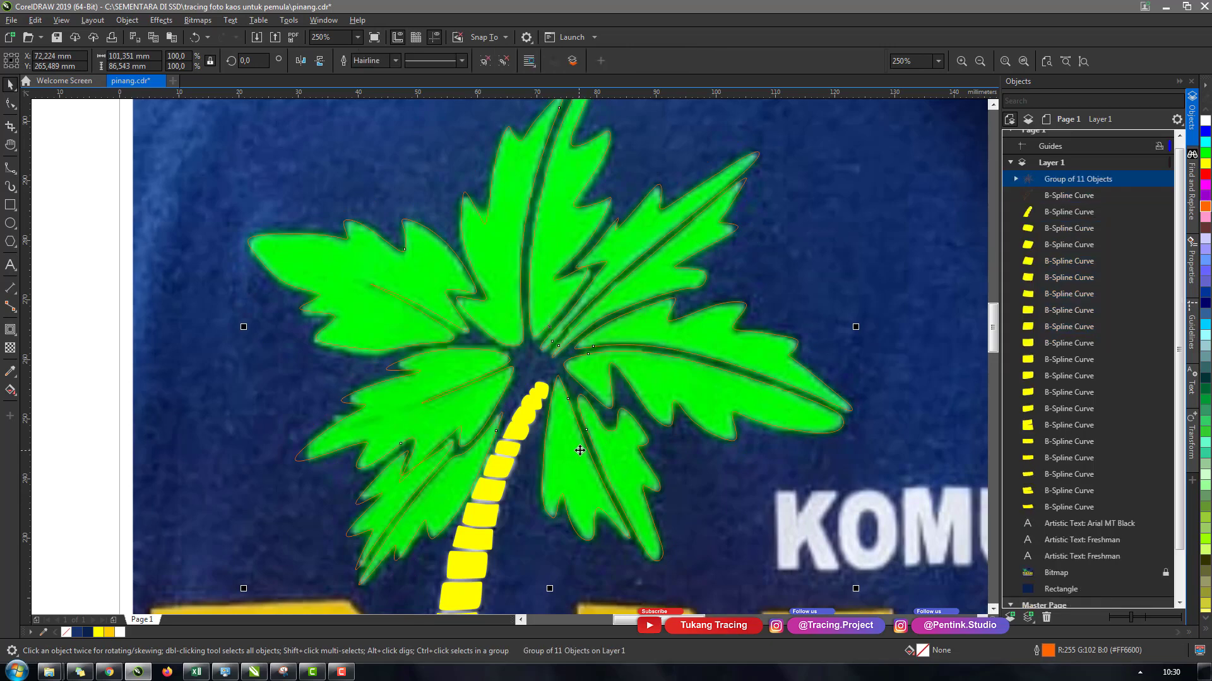
Move the leaf group aside to check for a curve left out of it, and undo the move.
left_click_drag(564, 416, 590, 374)
key("ctrl+z")
key("Escape")
Combine the leaf group and the remaining ungrouped leaf curve into a single curve, and deselect it.
left_click(596, 388)
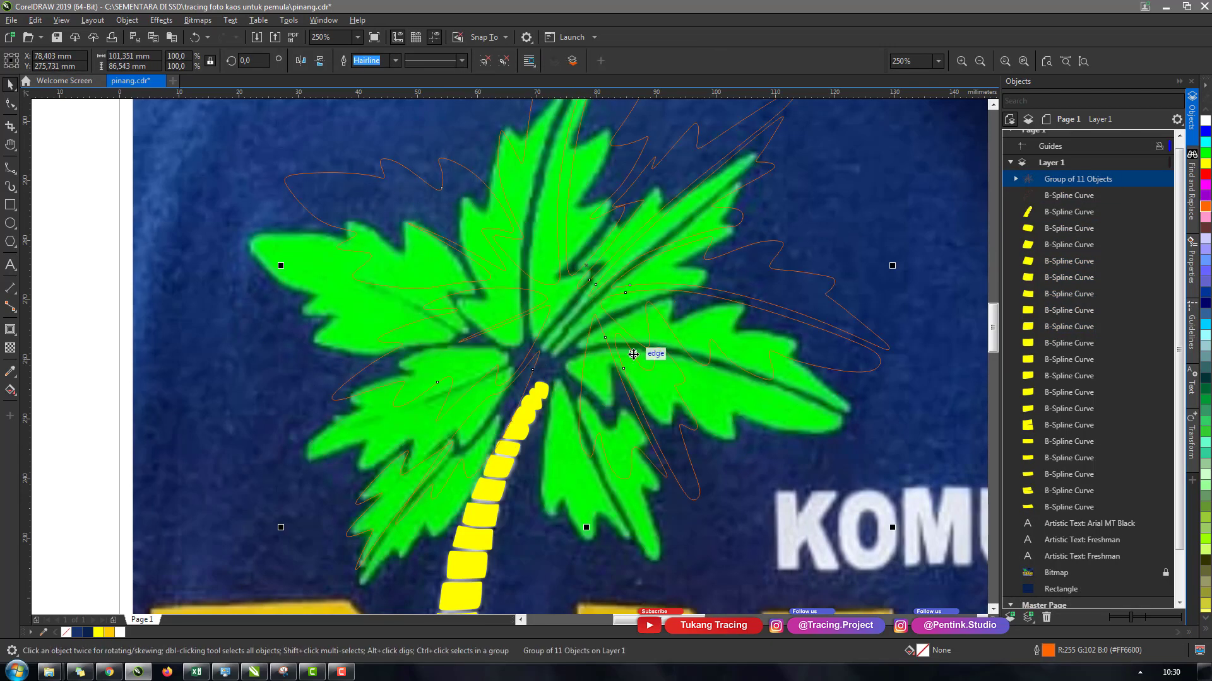
left_click(1059, 195, "ctrl")
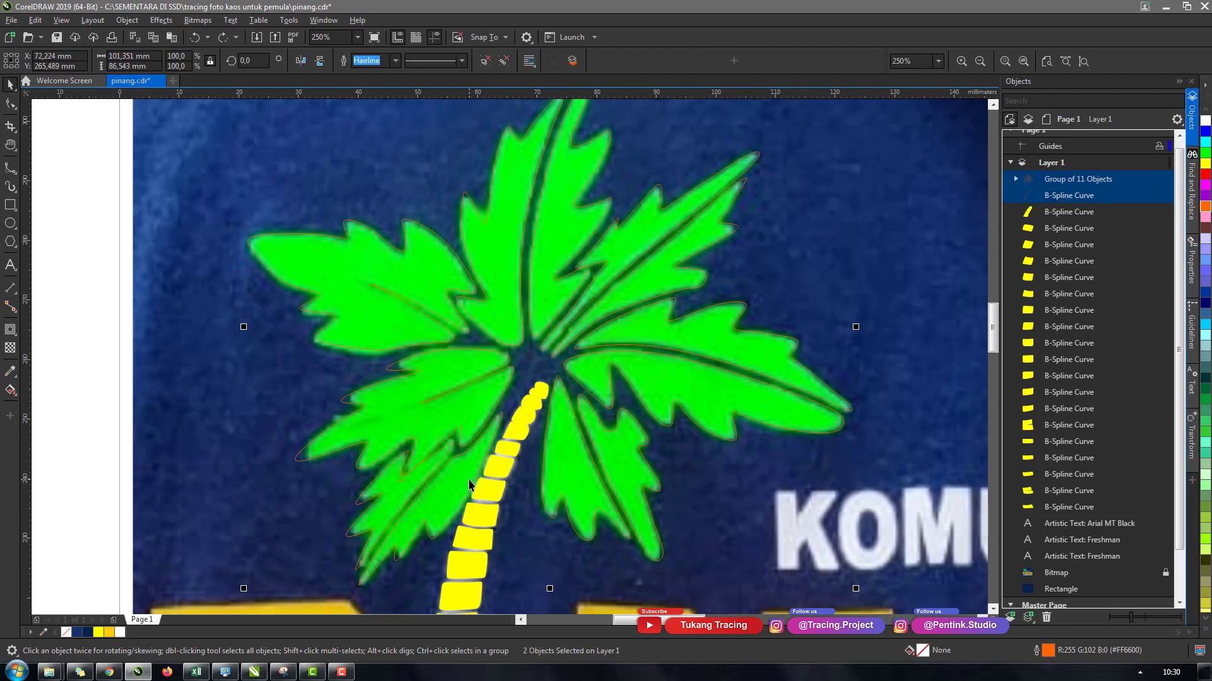
key("ctrl+g")
key("ctrl+z")
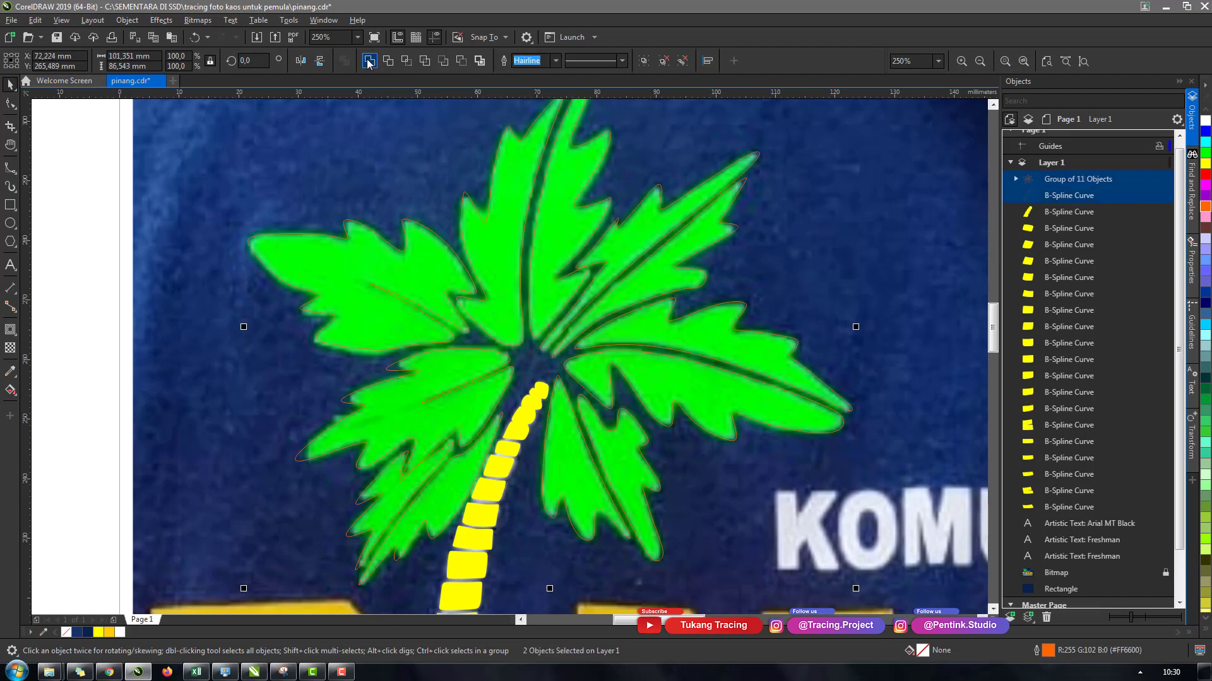
key("ctrl+l")
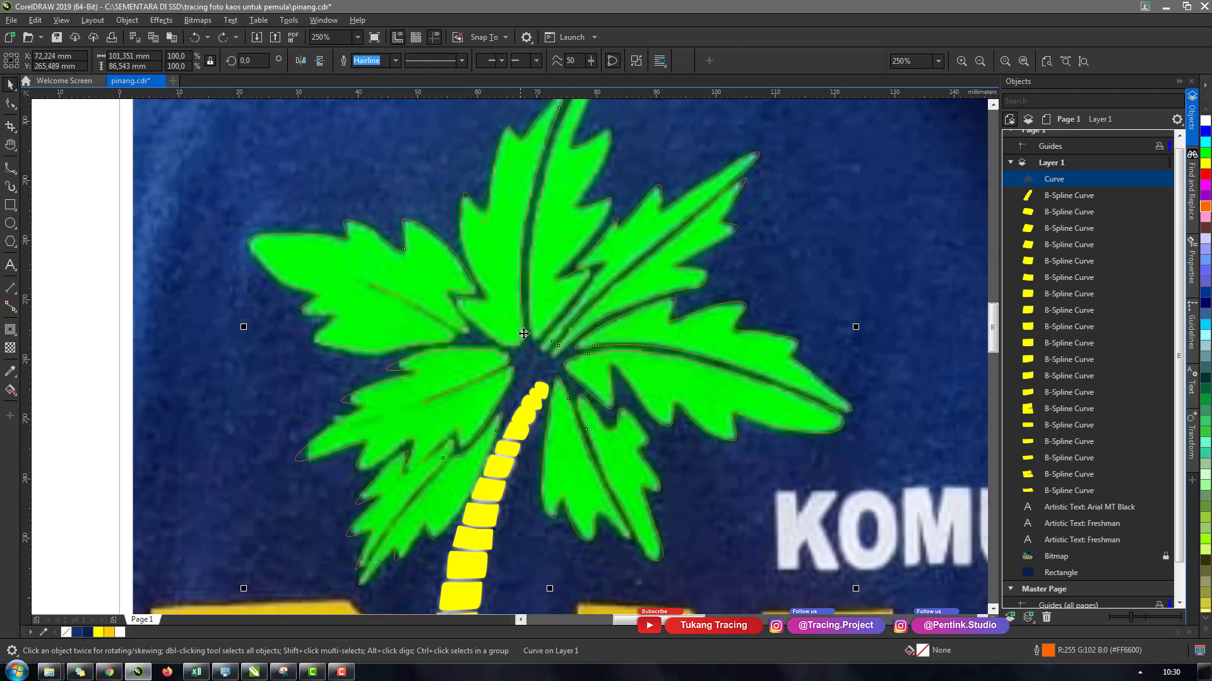
scroll(523, 334, "down", 5)
key("Escape")
Save the changes to pinang.cdr.
scroll(540, 328, "up", 3)
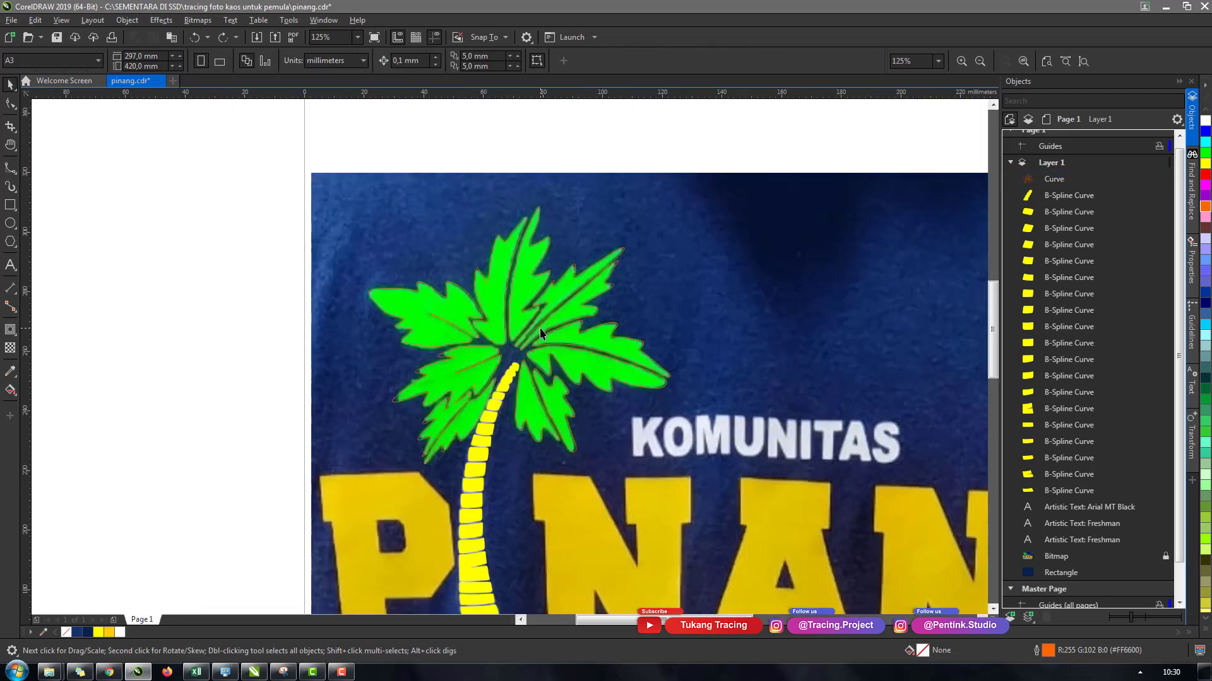
key("ctrl+s")
left_click_drag(540, 328, 418, 309)
left_click(349, 676)
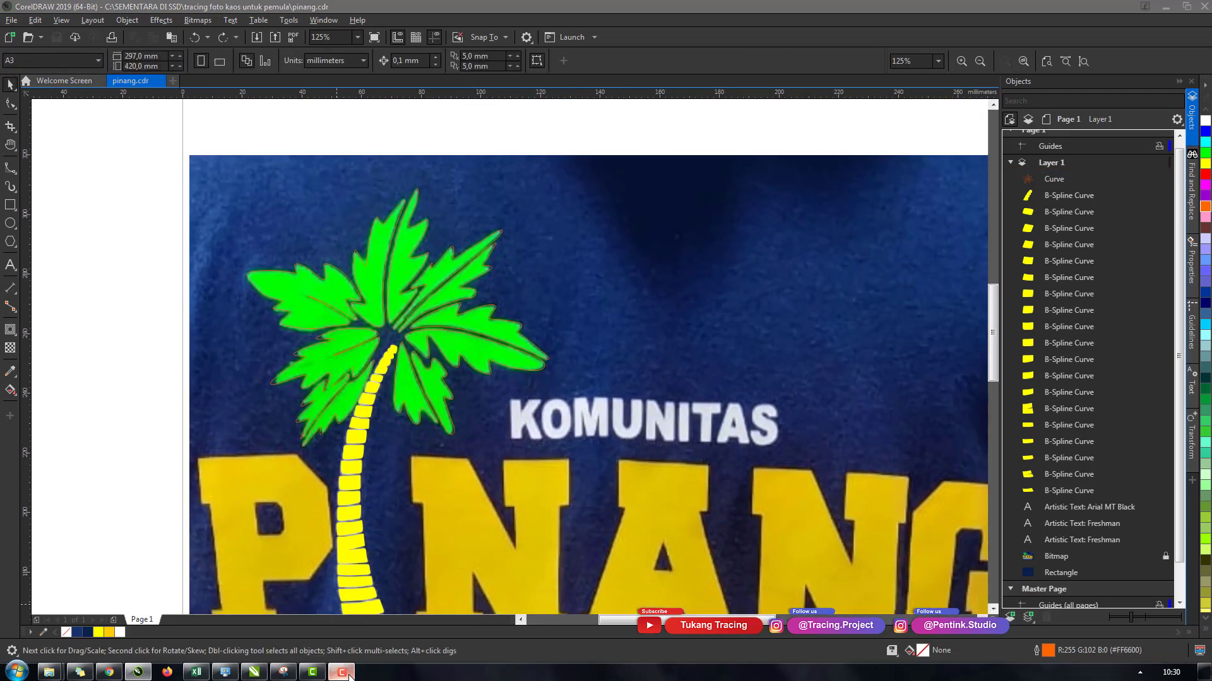
Fill the combined palm crown curve with bright green and deselect it.
left_click(348, 677)
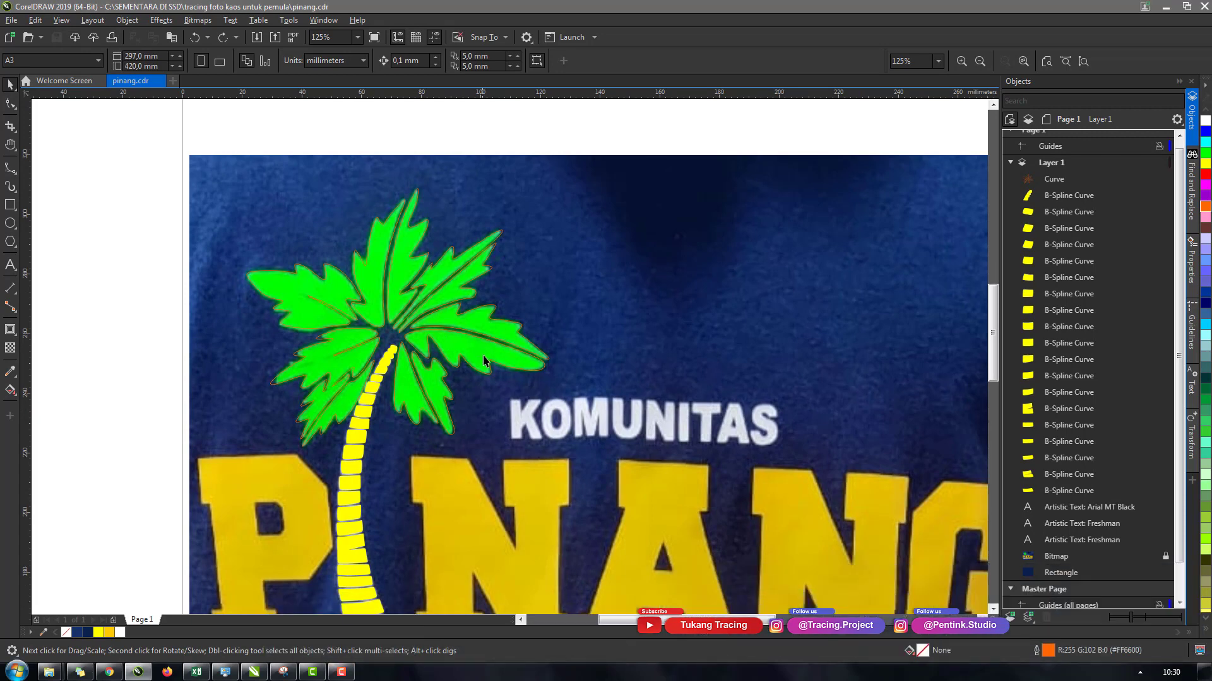
mouse_move(508, 384)
left_mouse_down()
mouse_move(534, 412)
mouse_move(503, 328)
mouse_move(518, 364)
left_mouse_up()
left_click(507, 398)
left_click(519, 435)
key("h")
key("space")
key("ctrl+z")
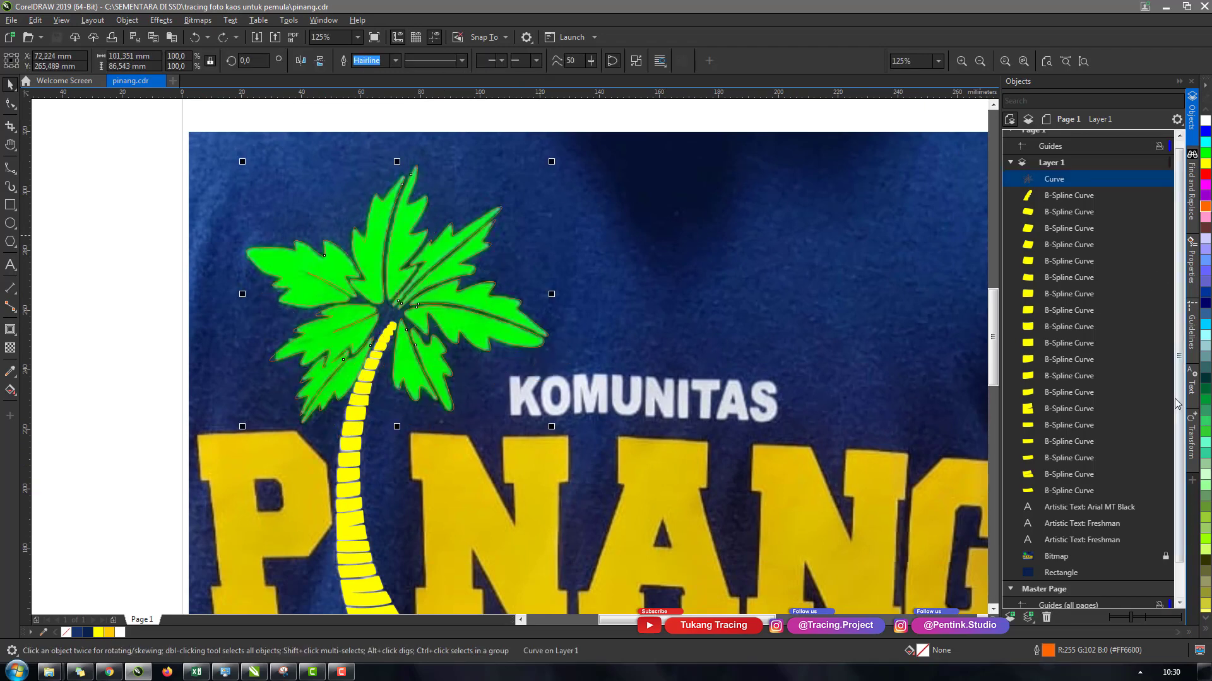
left_click(1204, 627)
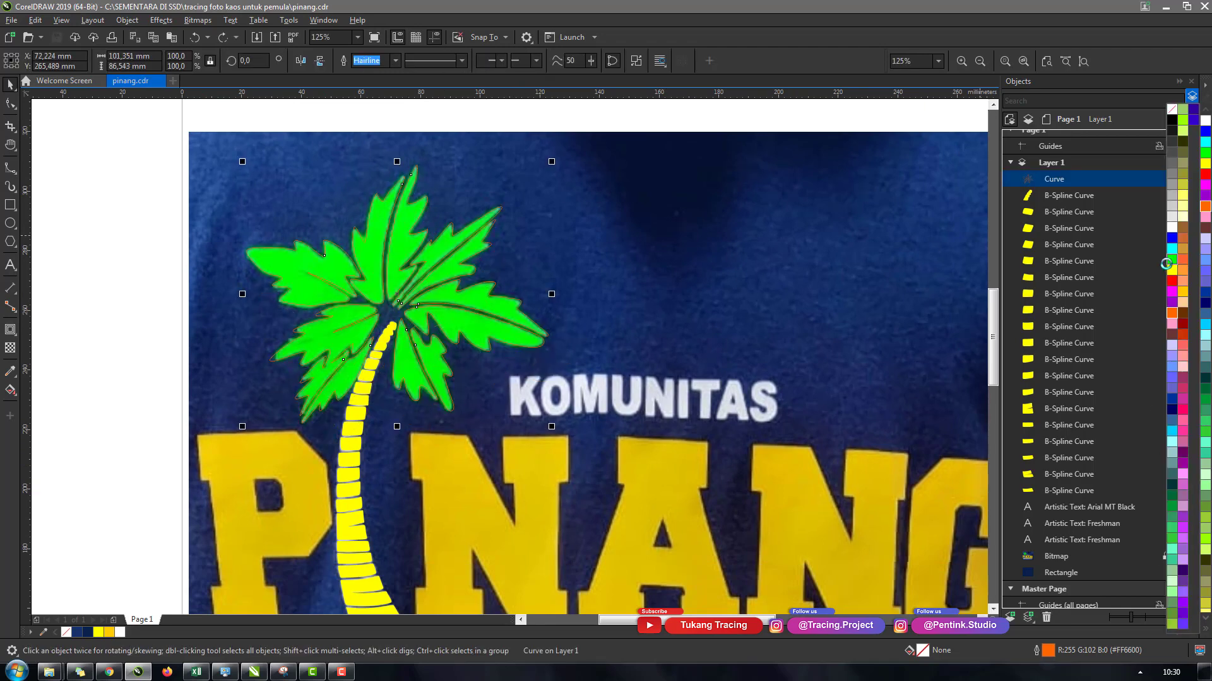
right_click(1165, 264)
left_click(617, 317)
Cut the green palm crown out of the drawing, leaving the trunk segments in place.
left_click(360, 433)
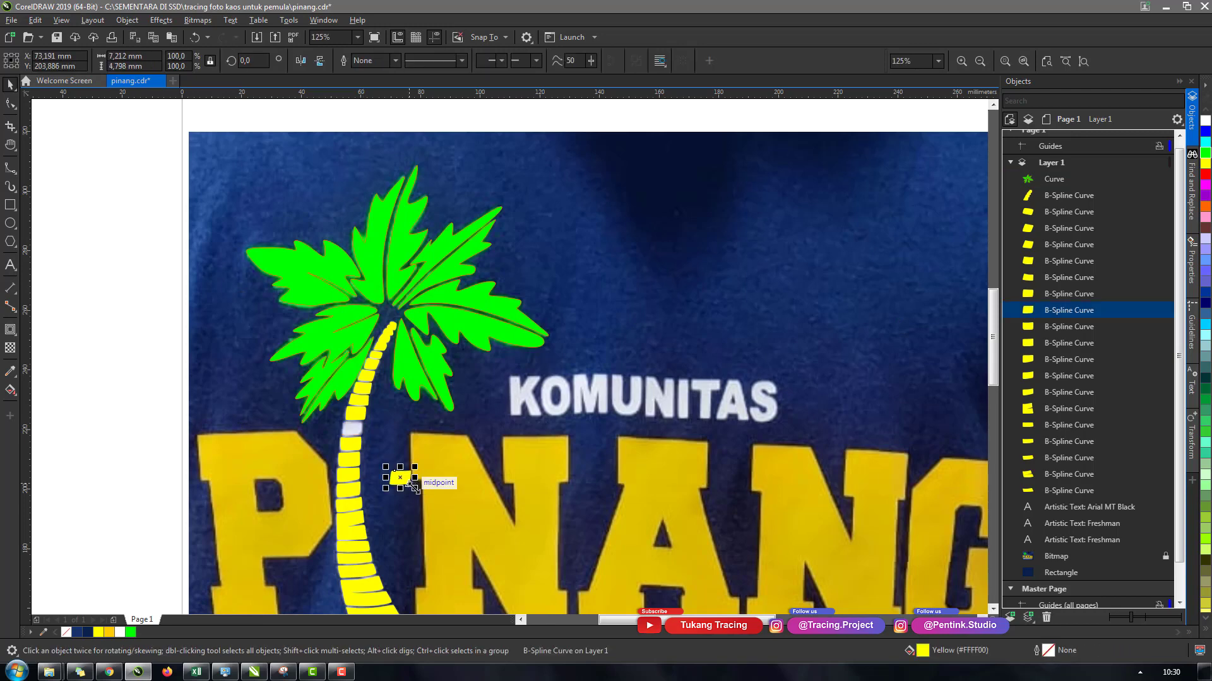
left_click(489, 329)
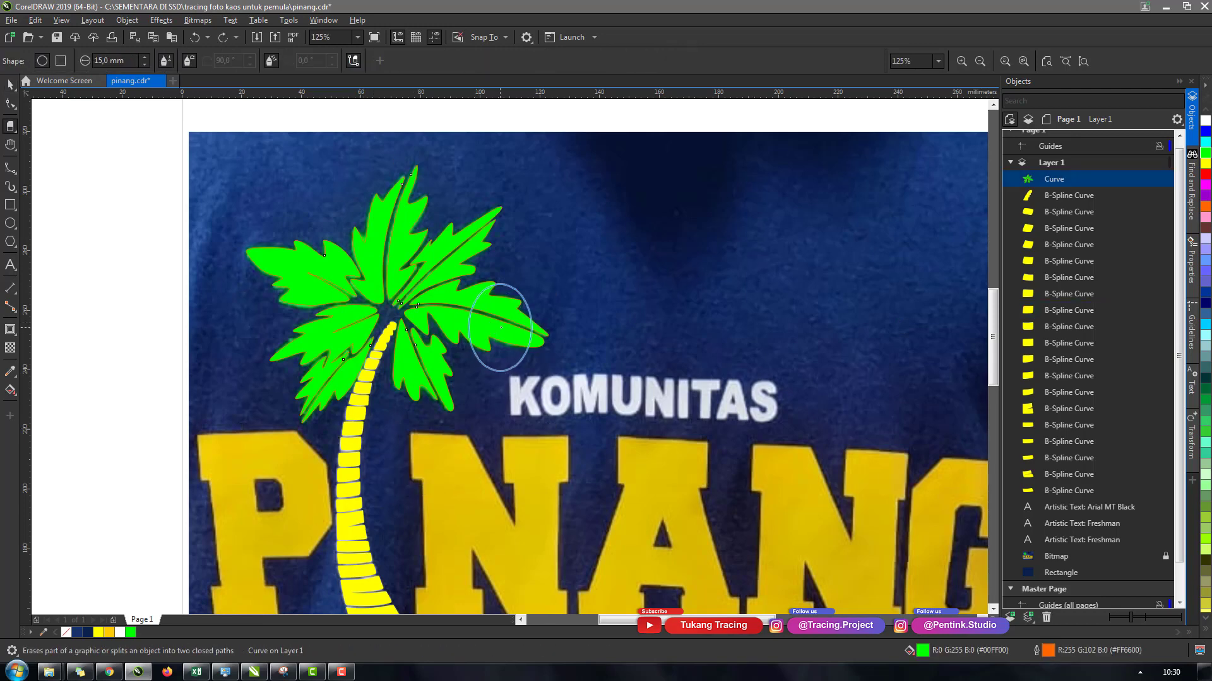
key("Delete")
key("F3")
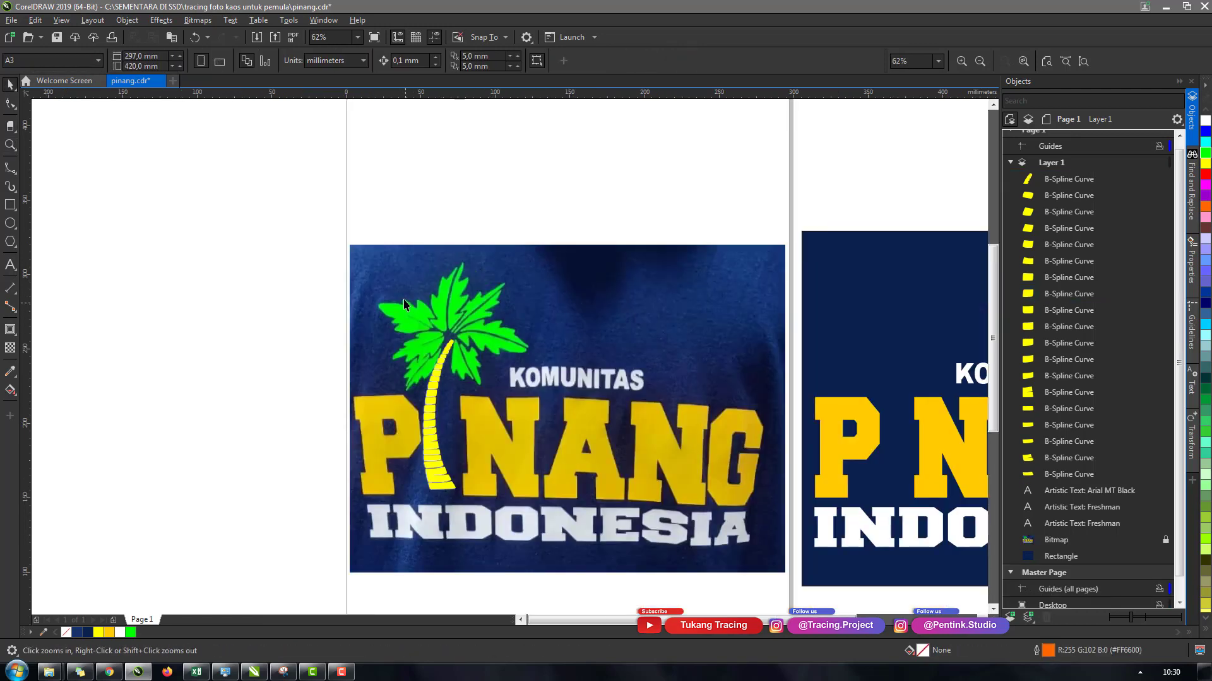
Select all the trunk segments, combine them into one curve, and fill it white.
left_click_drag(404, 298, 509, 543)
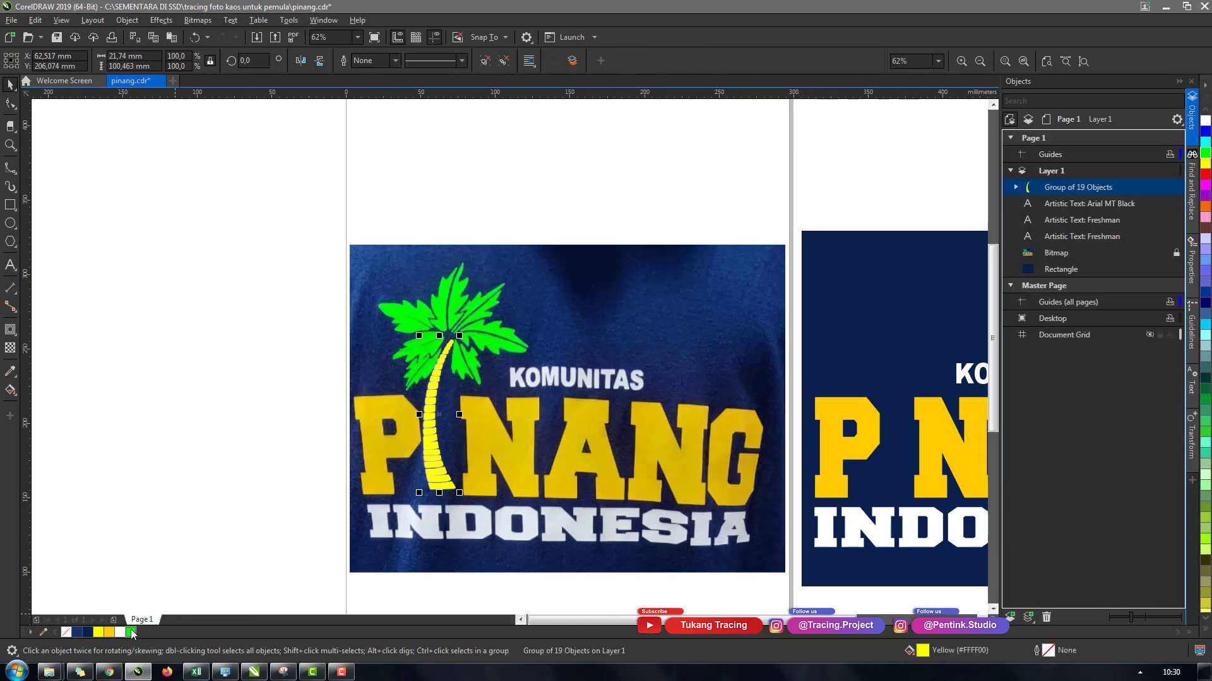
key("ctrl+l")
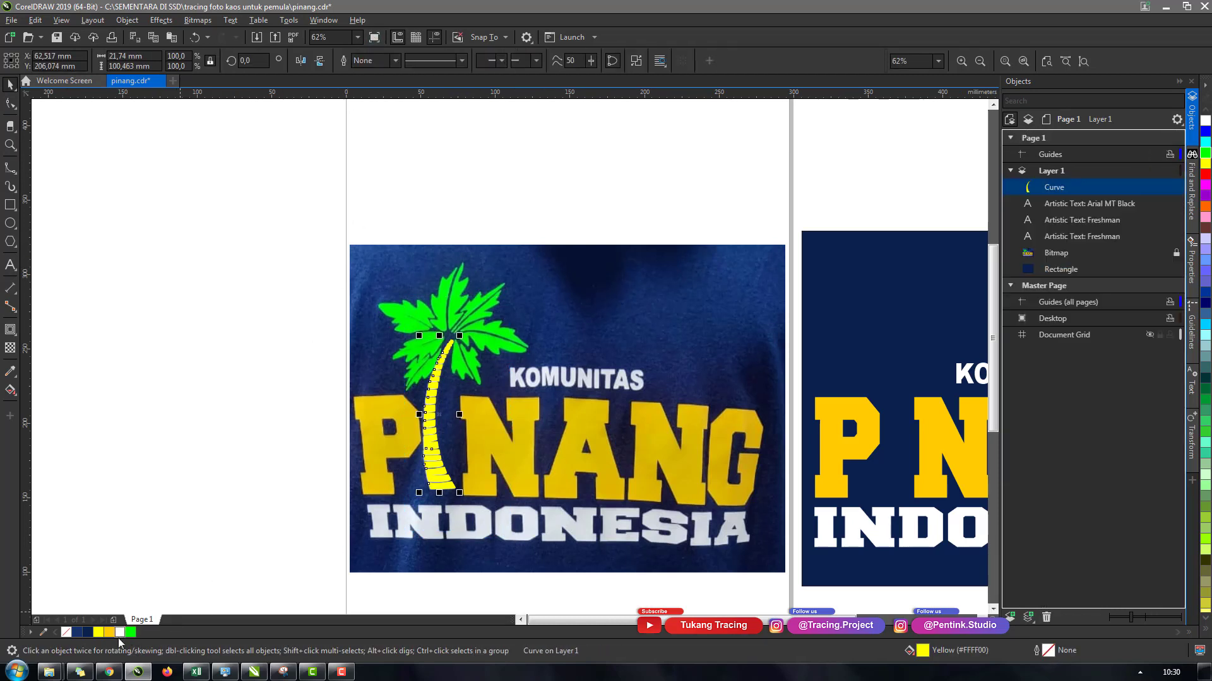
left_click(117, 632)
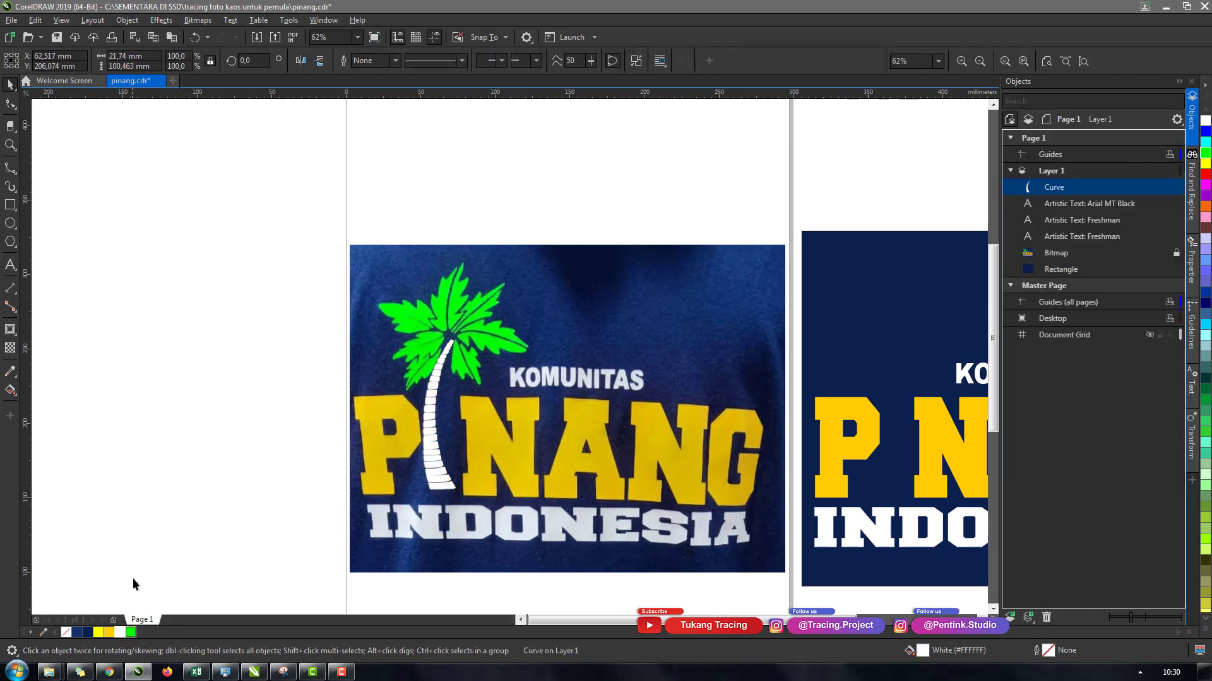
Paste the green crown back in and group it with the white trunk curve.
key("ctrl+v")
left_click(430, 411, "shift")
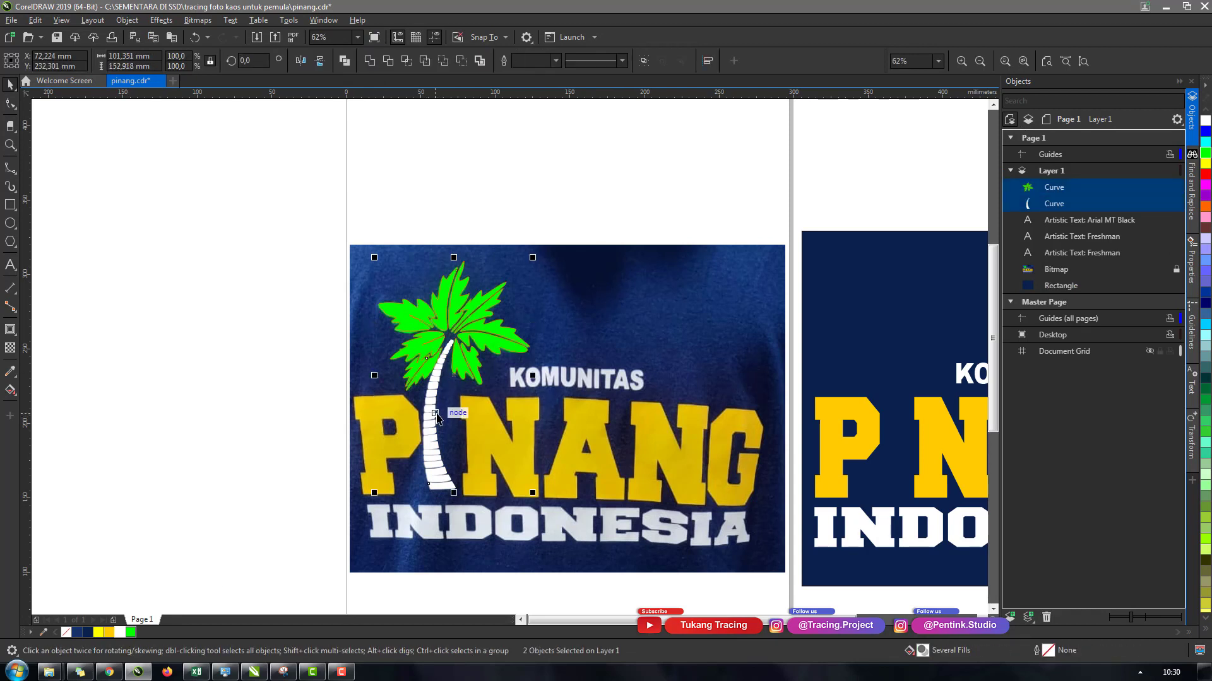
key("ctrl+g")
left_click(286, 225)
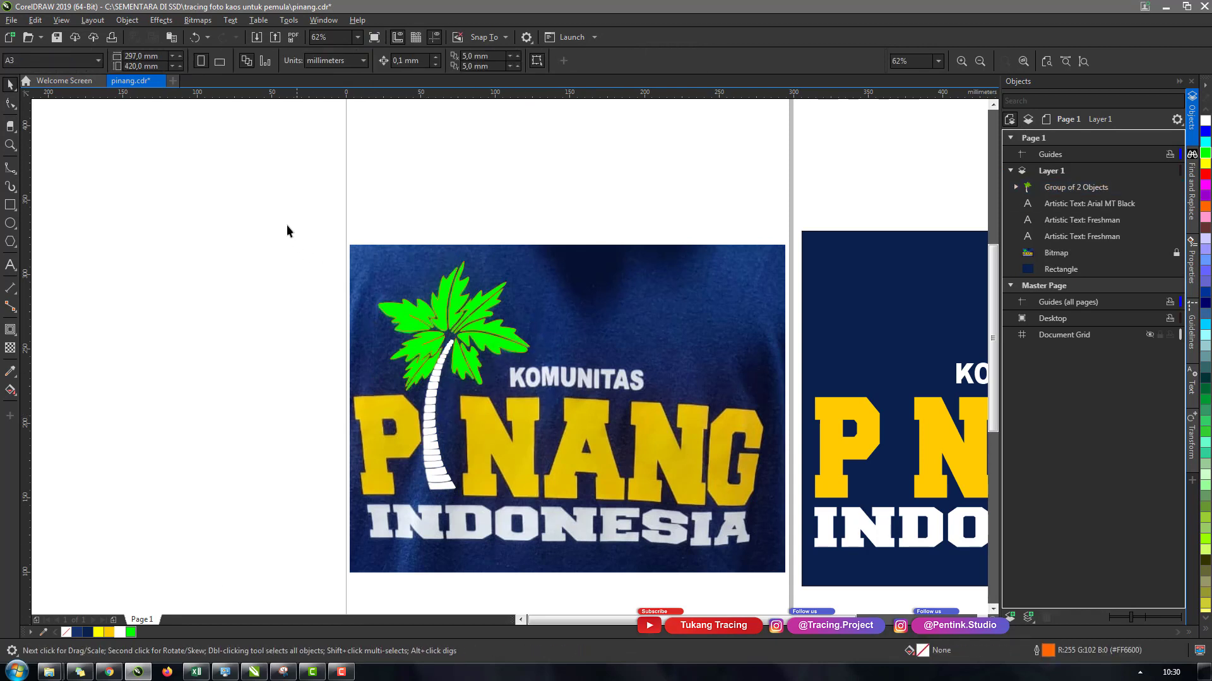
Remove the outline from the grouped palm tree and deselect it.
left_click_drag(298, 230, 609, 538)
middle_click(588, 382)
left_click_drag(587, 383, 371, 334)
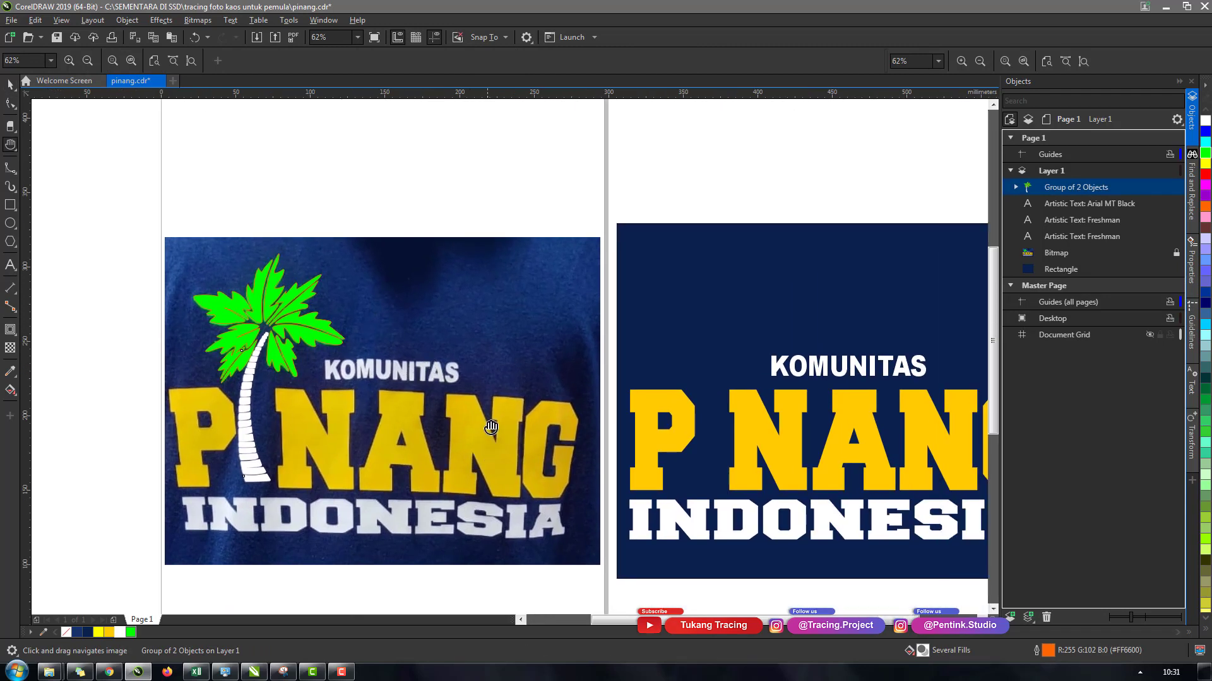
left_click_drag(507, 454, 473, 427)
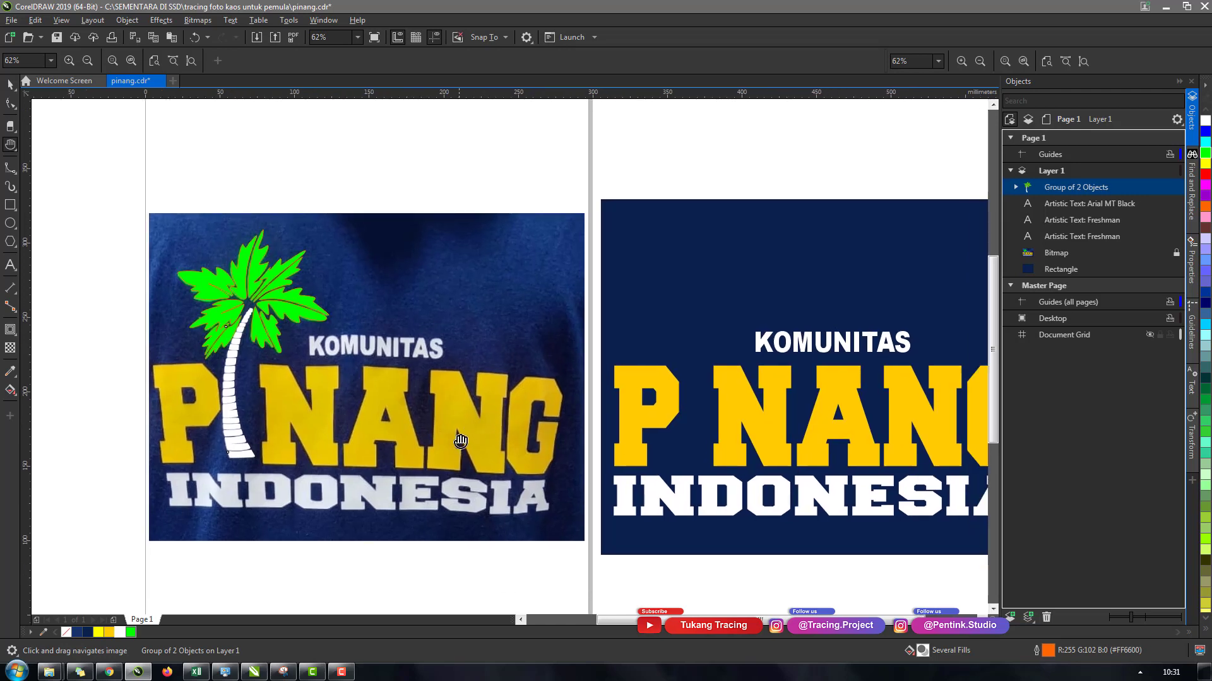
left_click_drag(453, 416, 464, 389)
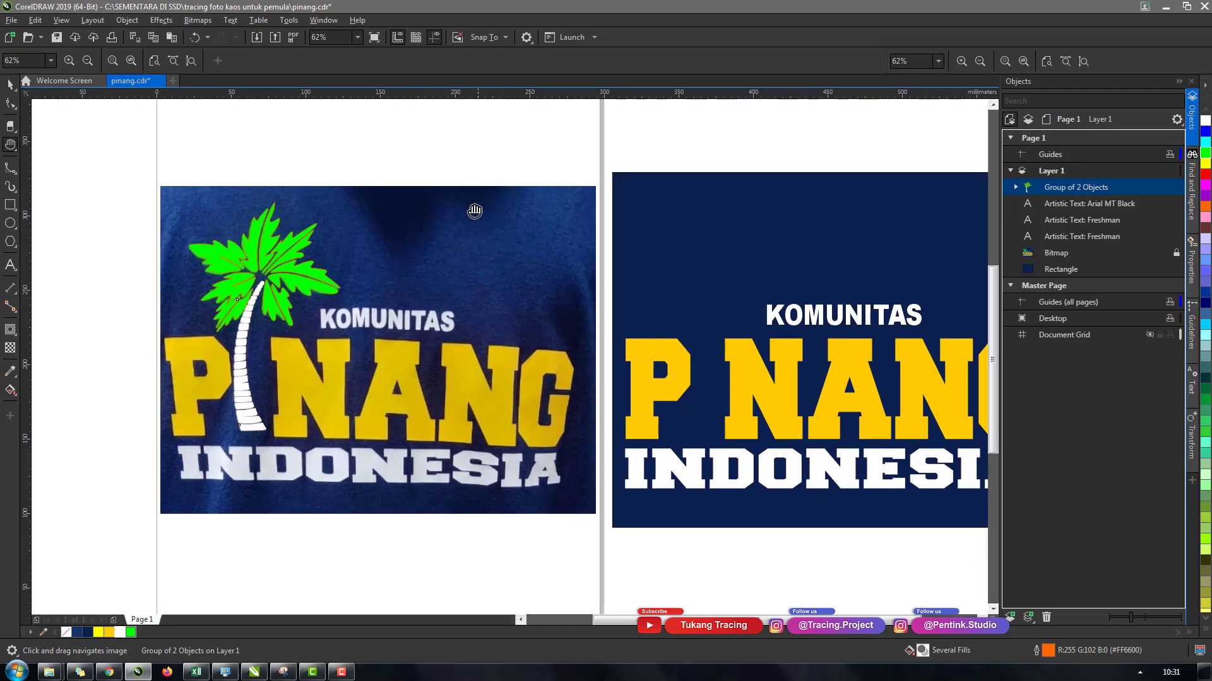
key("space")
left_click_drag(455, 191, 110, 479)
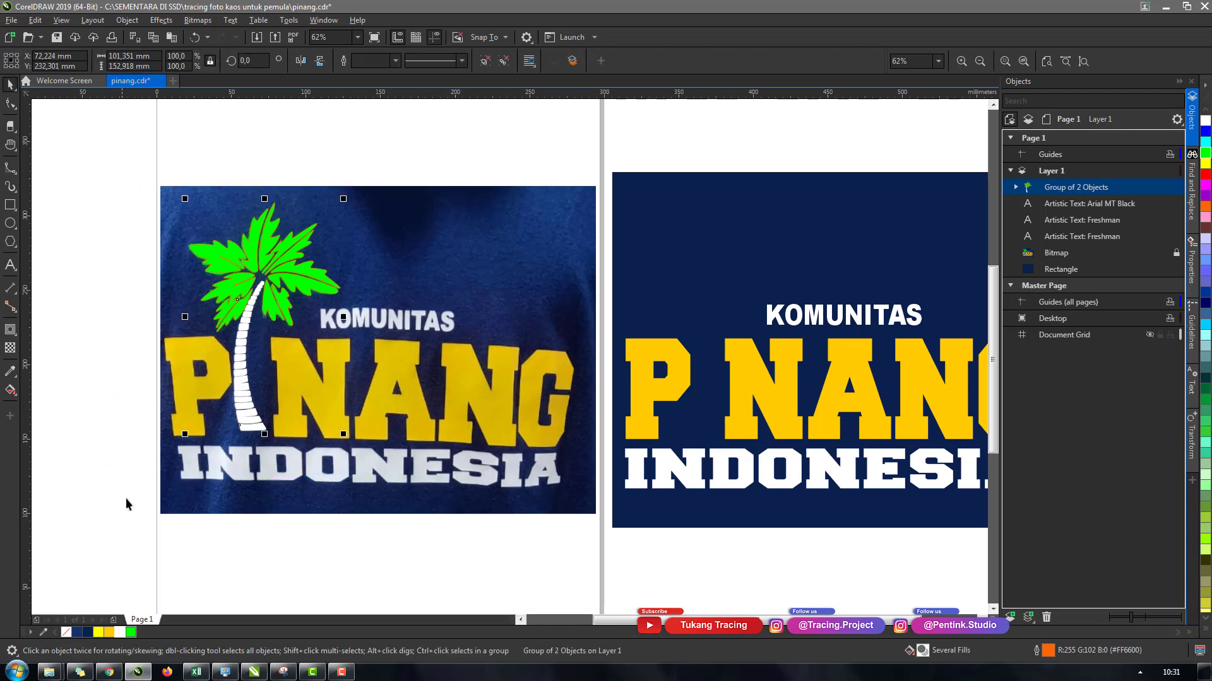
right_click(64, 633)
left_click(419, 411)
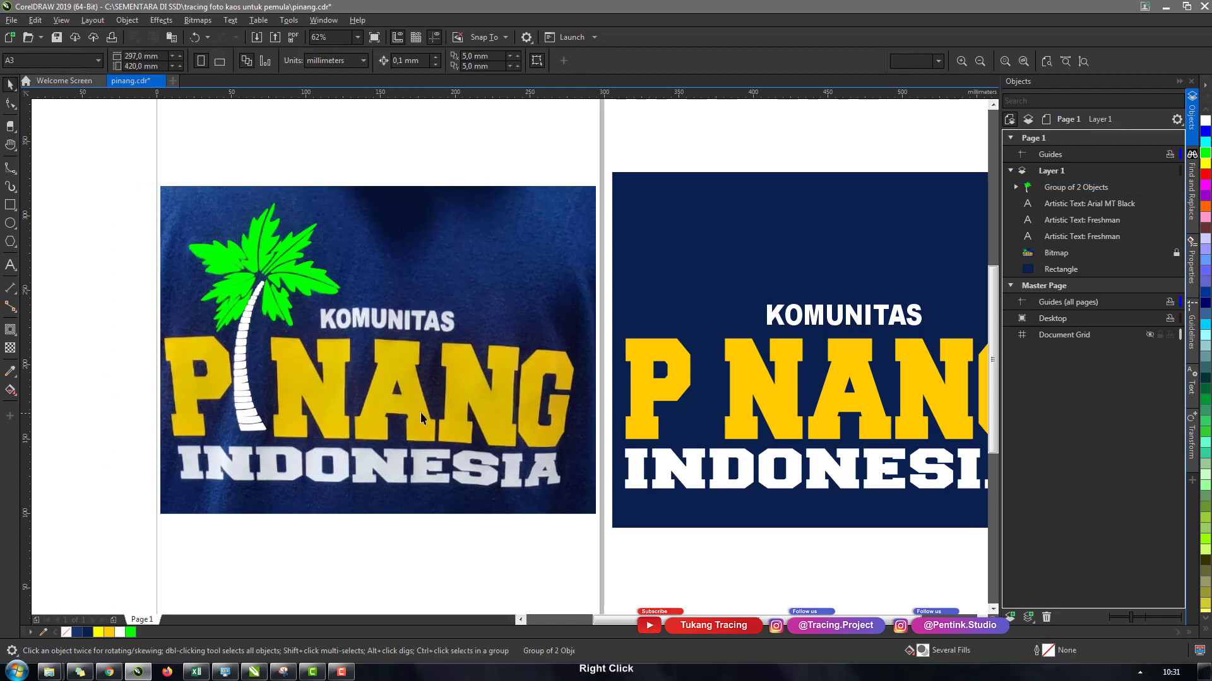
Duplicate the palm group and place the copy on the navy design, in the gap between P and NANG.
key("h")
left_click_drag(418, 392, 411, 377)
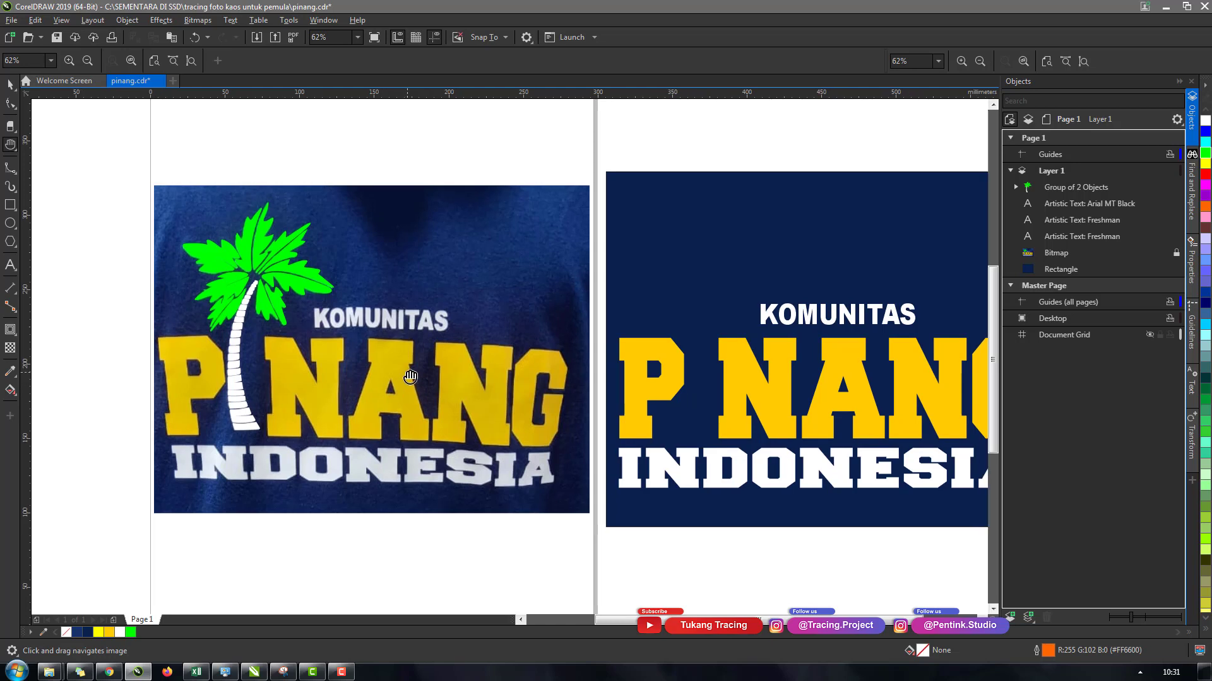
left_click_drag(665, 353, 599, 342)
key("space")
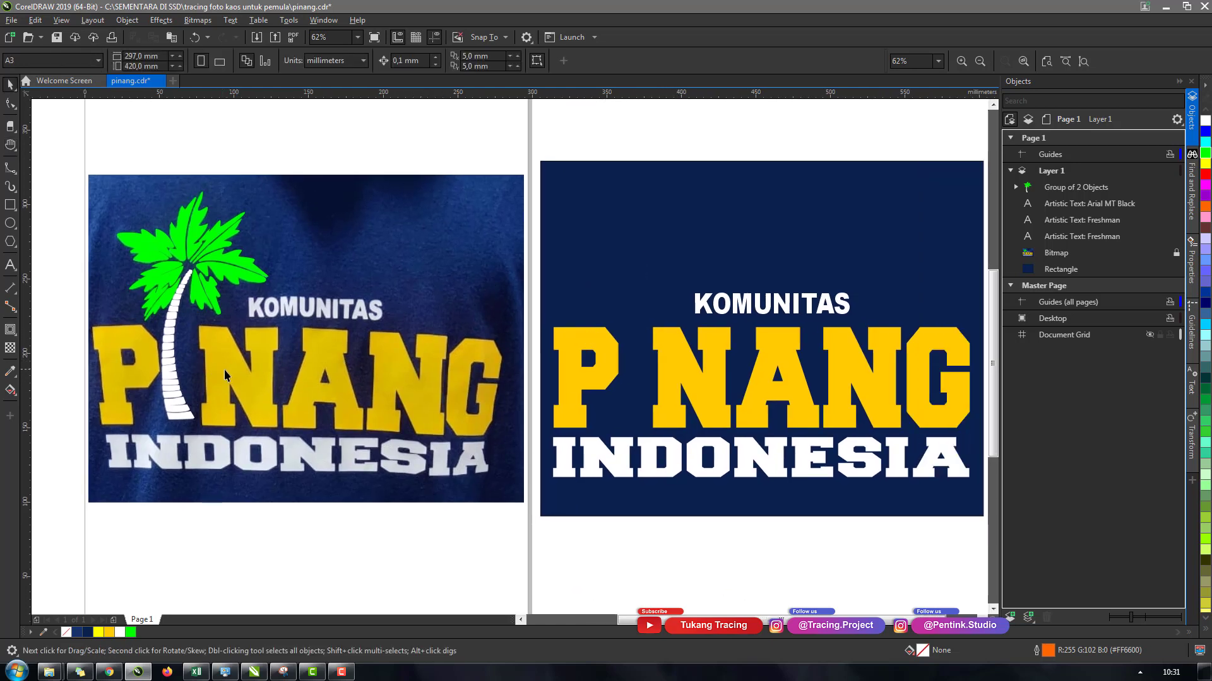
key("h")
left_click_drag(641, 384, 578, 372)
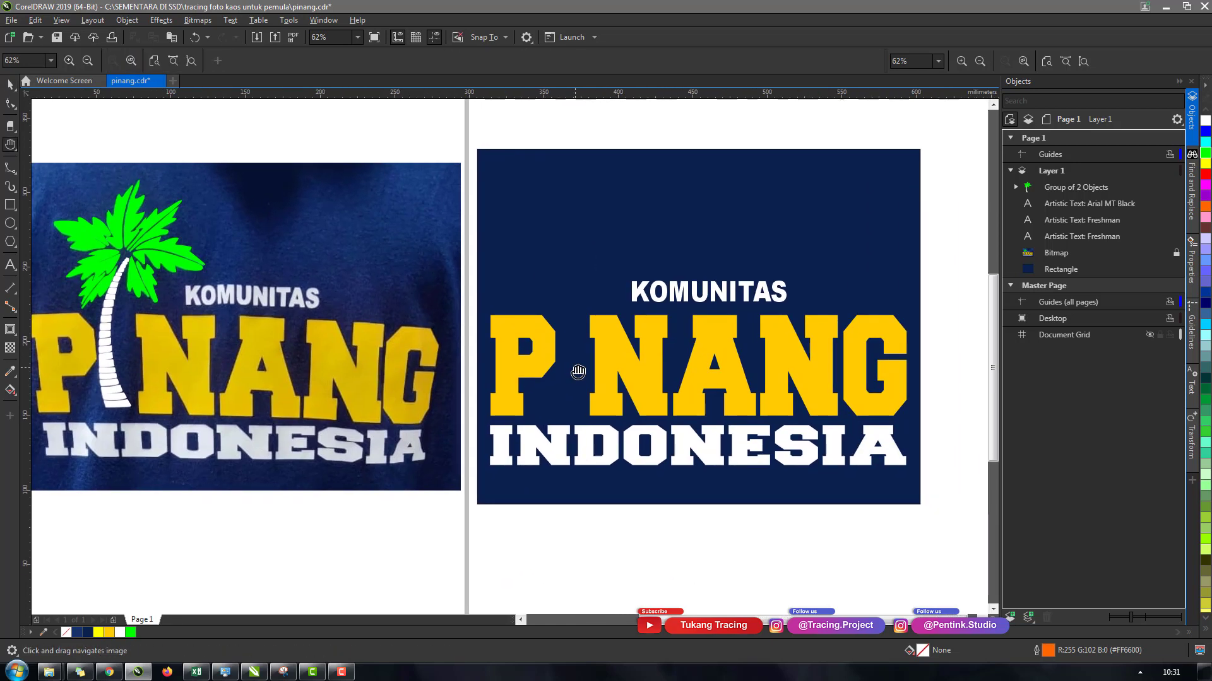
left_click_drag(289, 345, 262, 332)
key("space")
left_click(146, 312)
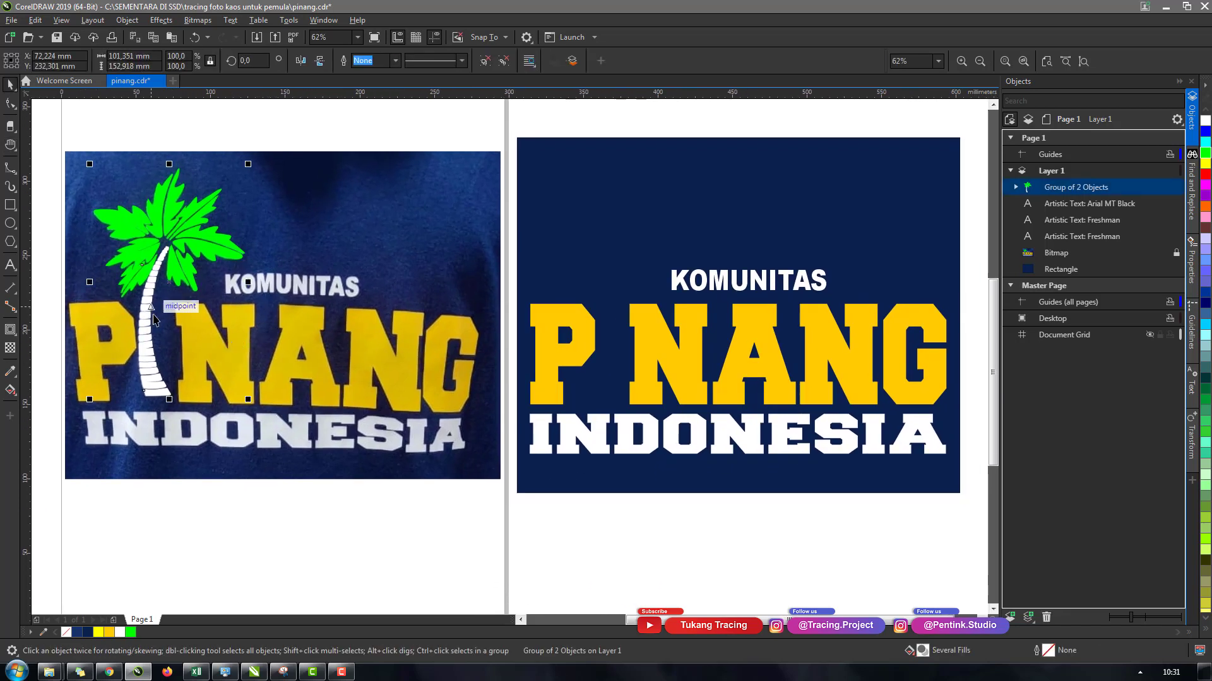
key("h")
left_click_drag(419, 408, 405, 404)
key("space")
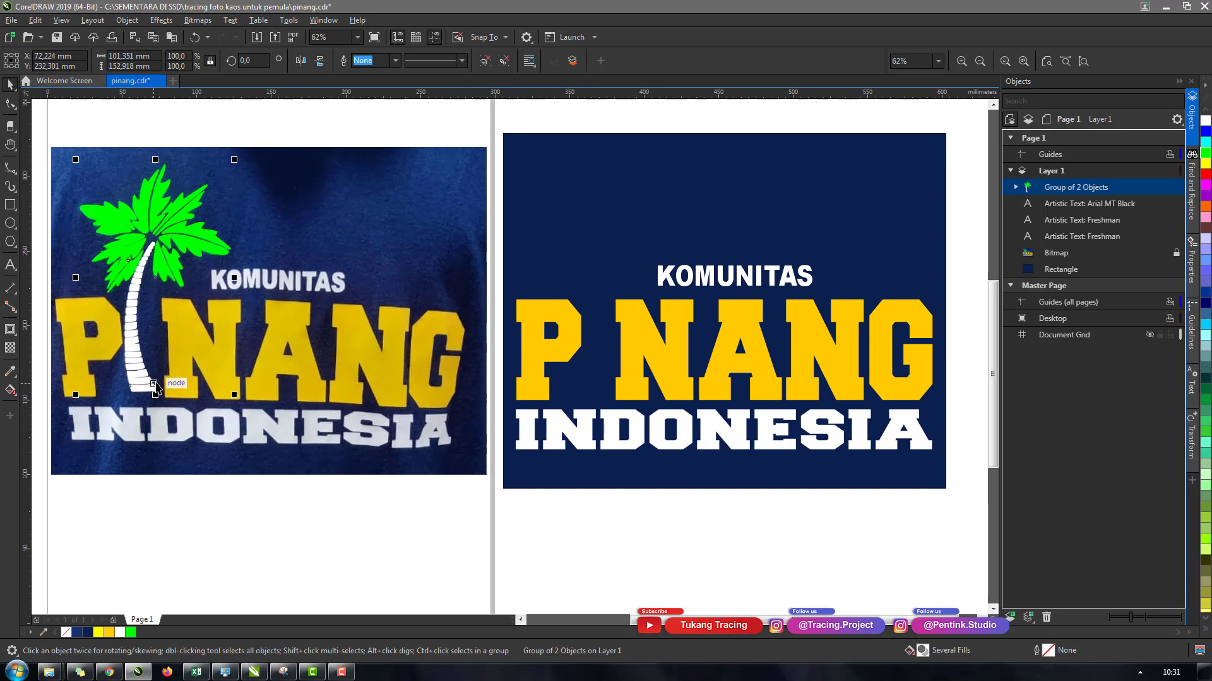
key("KP_Add")
left_click_drag(152, 383, 599, 391)
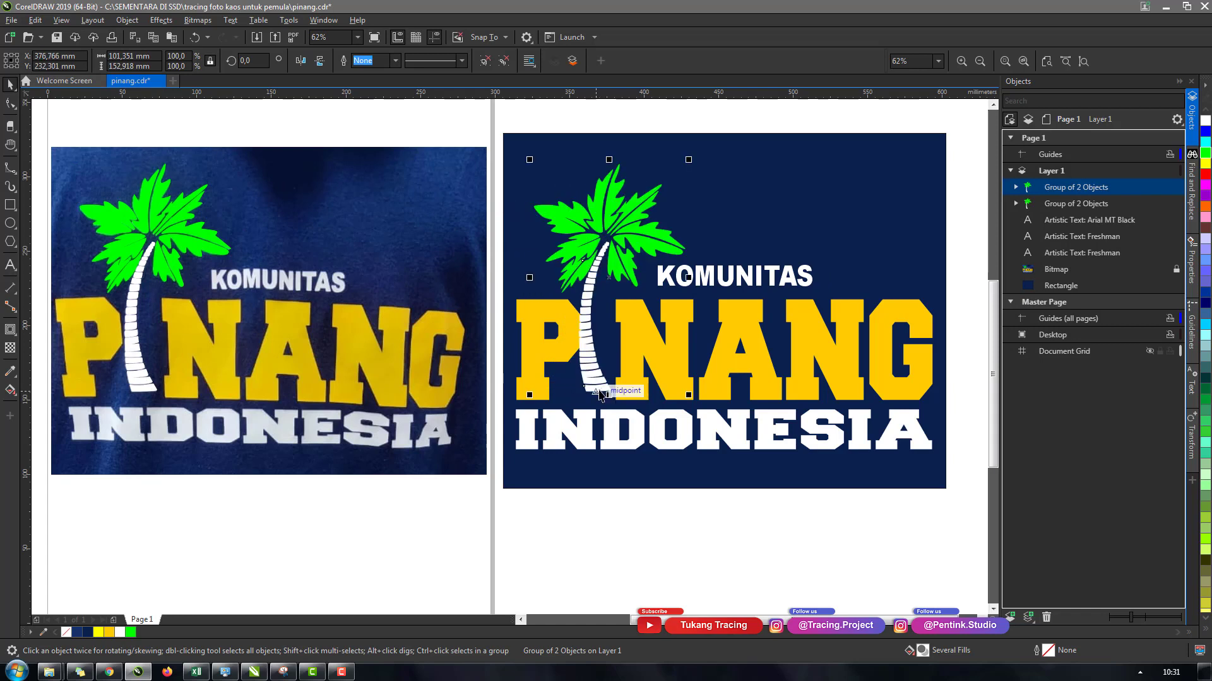
Nudge the palm copy about 3.6 mm to the right within the gap after the P and deselect it.
key("Right")
key("Right")
key("Right")
key("Right")
key("Right")
key("Right")
key("Right")
key("Right")
key("Right")
key("Right")
key("Right")
key("Right")
key("Right")
key("Right")
key("Right")
key("Right")
key("Right")
key("Right")
key("Right")
key("Right")
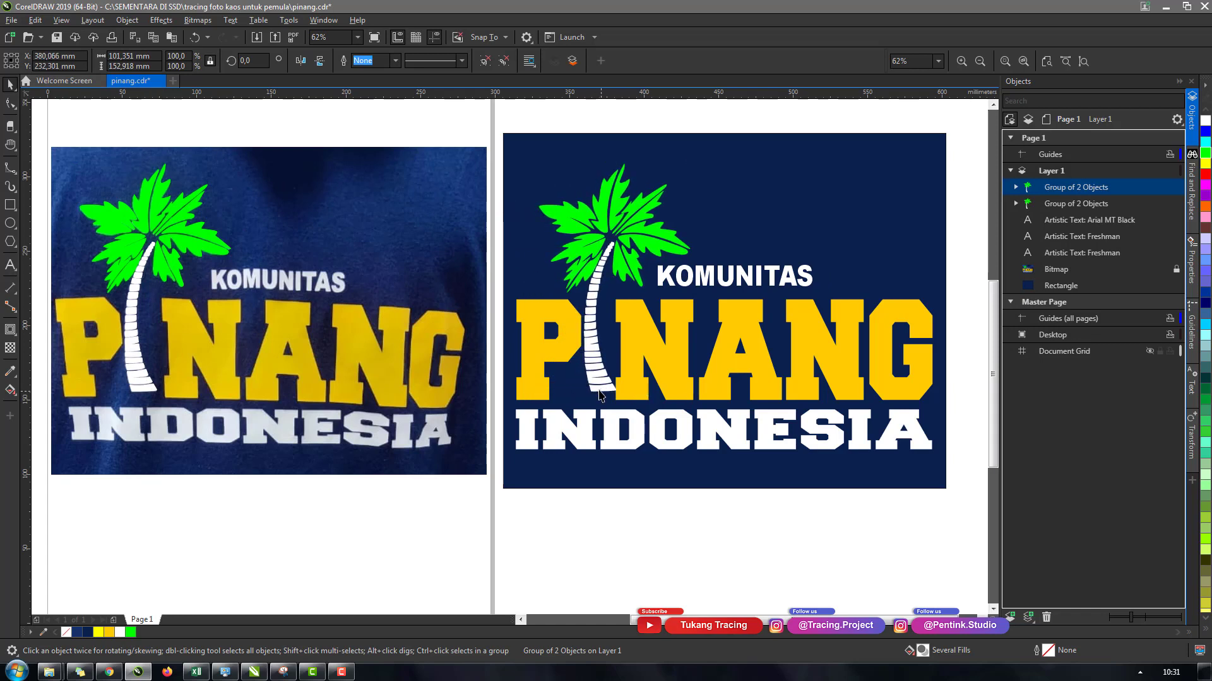
left_click(731, 501)
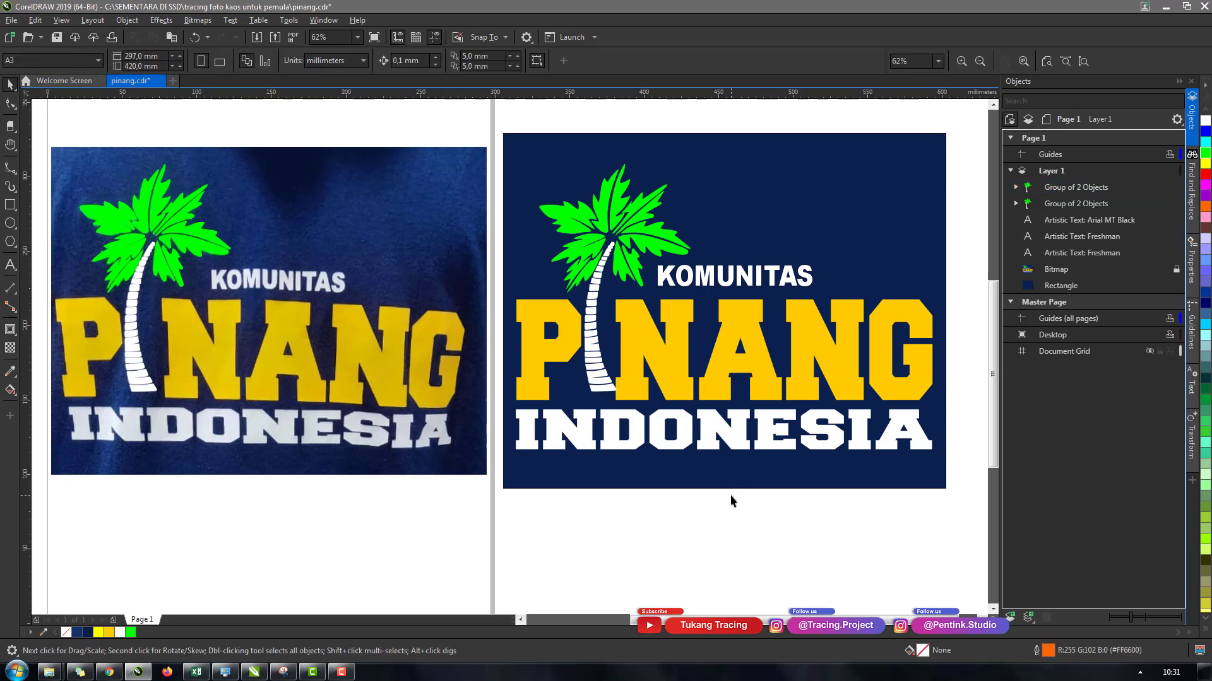
Hide the original palm group lying over the T-shirt photo.
left_click(187, 280)
left_click(1166, 205)
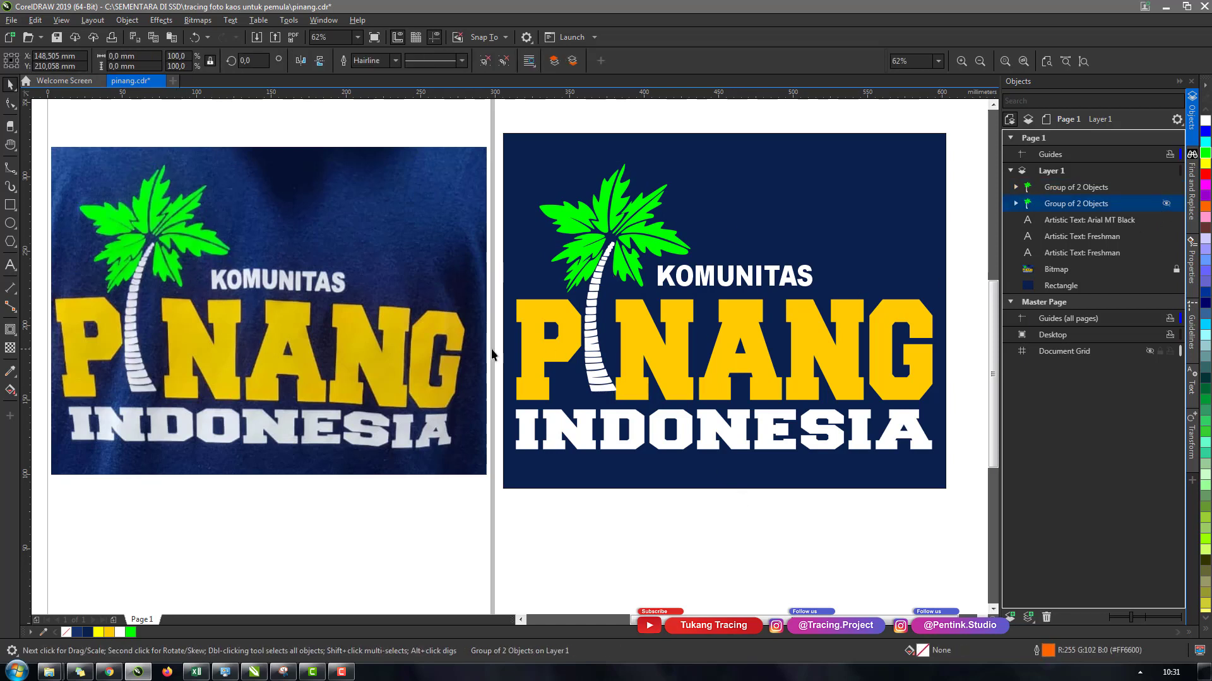
key("h")
left_click_drag(448, 372, 474, 371)
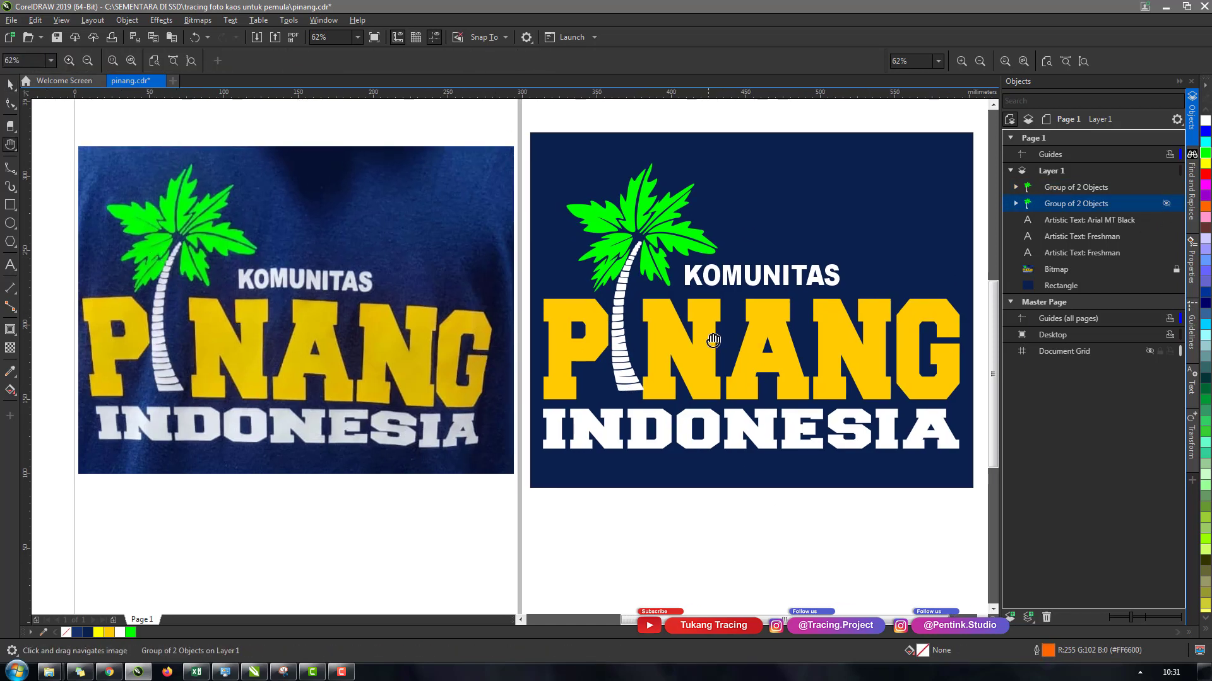
key("space")
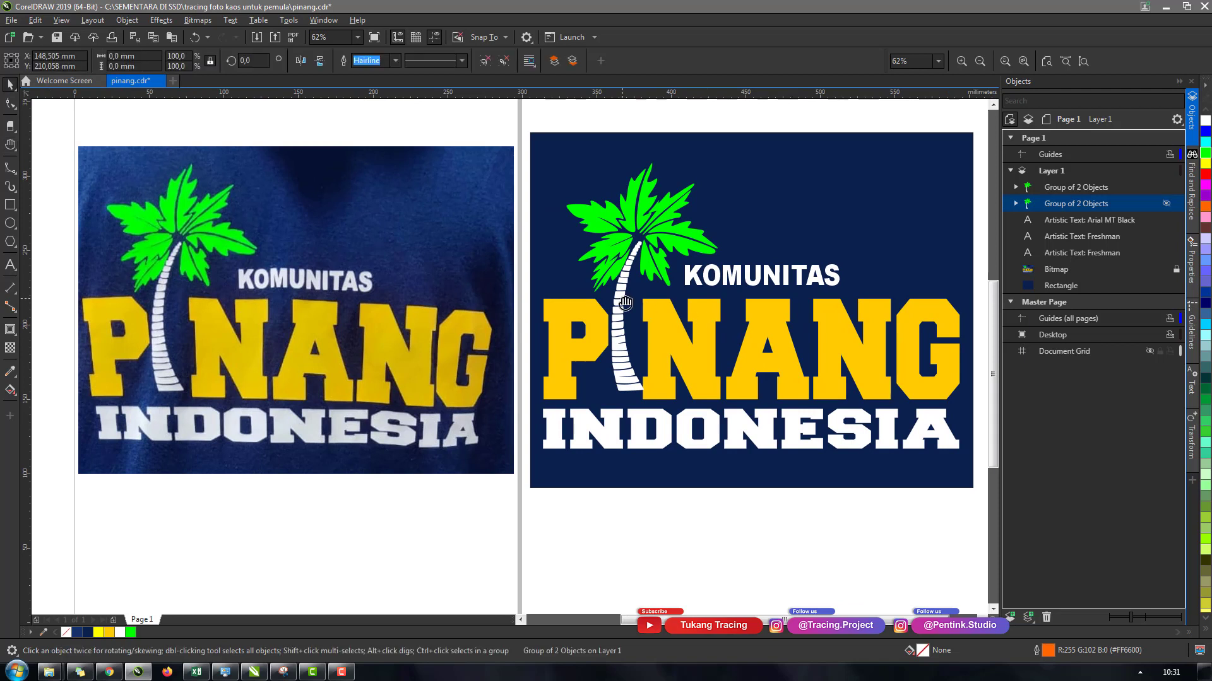
Narrow the palm copy on the navy design to about 99 mm wide, keep its height, and deselect it.
left_click(626, 369)
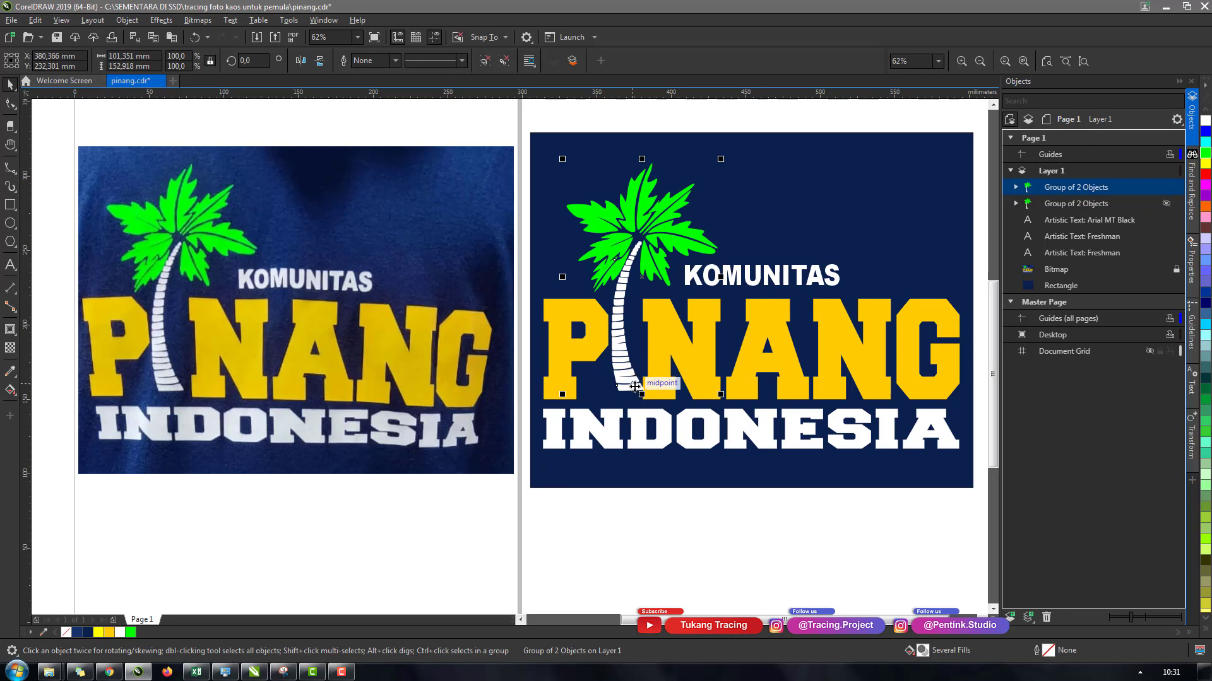
key("ctrl+u")
key("ctrl+g")
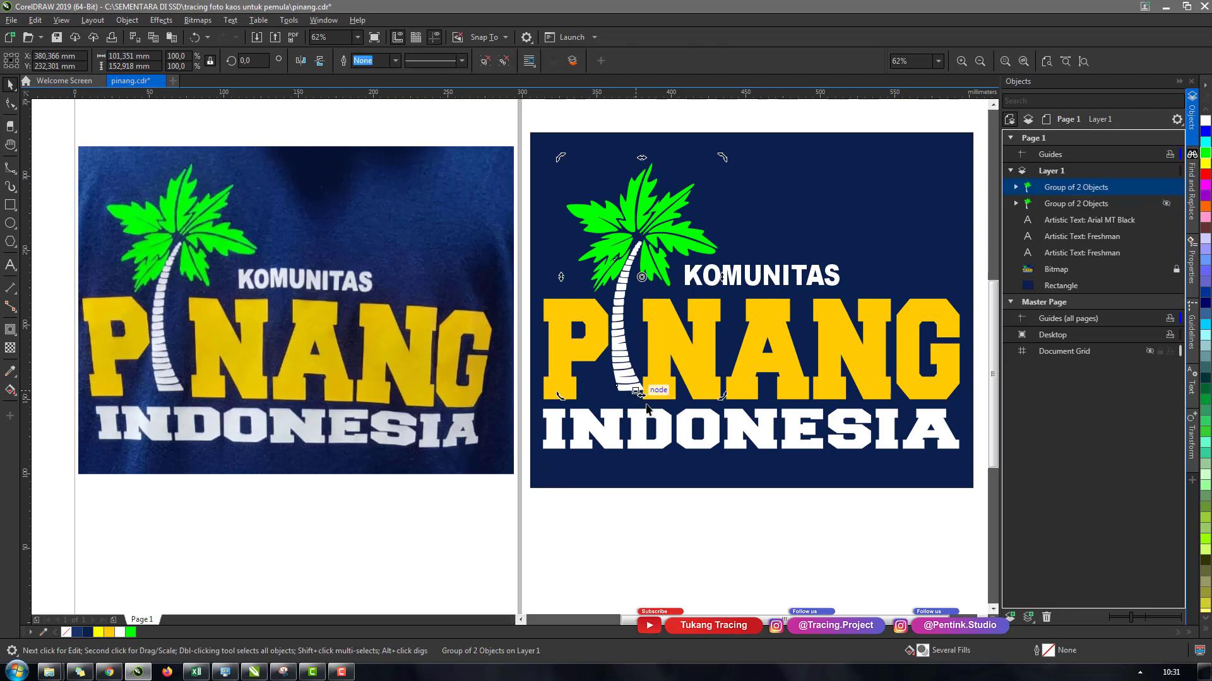
left_click_drag(639, 400, 632, 385)
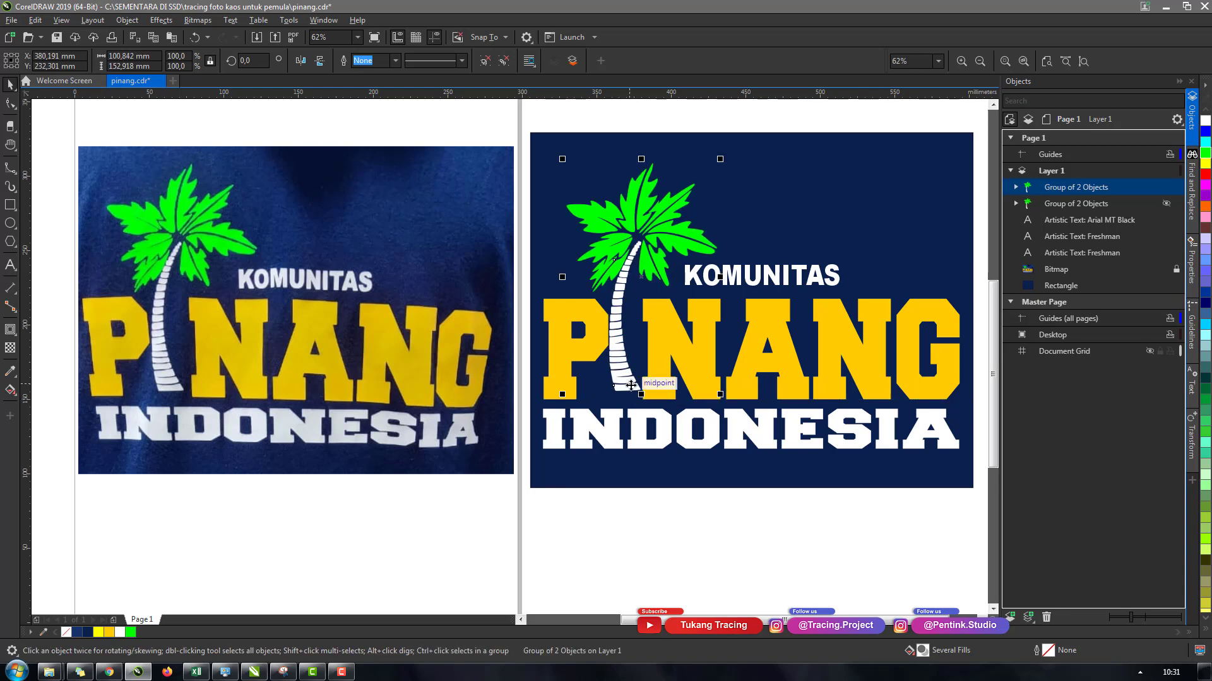
left_click(650, 529)
left_click(633, 387)
left_click_drag(719, 276, 716, 277)
left_click(686, 255)
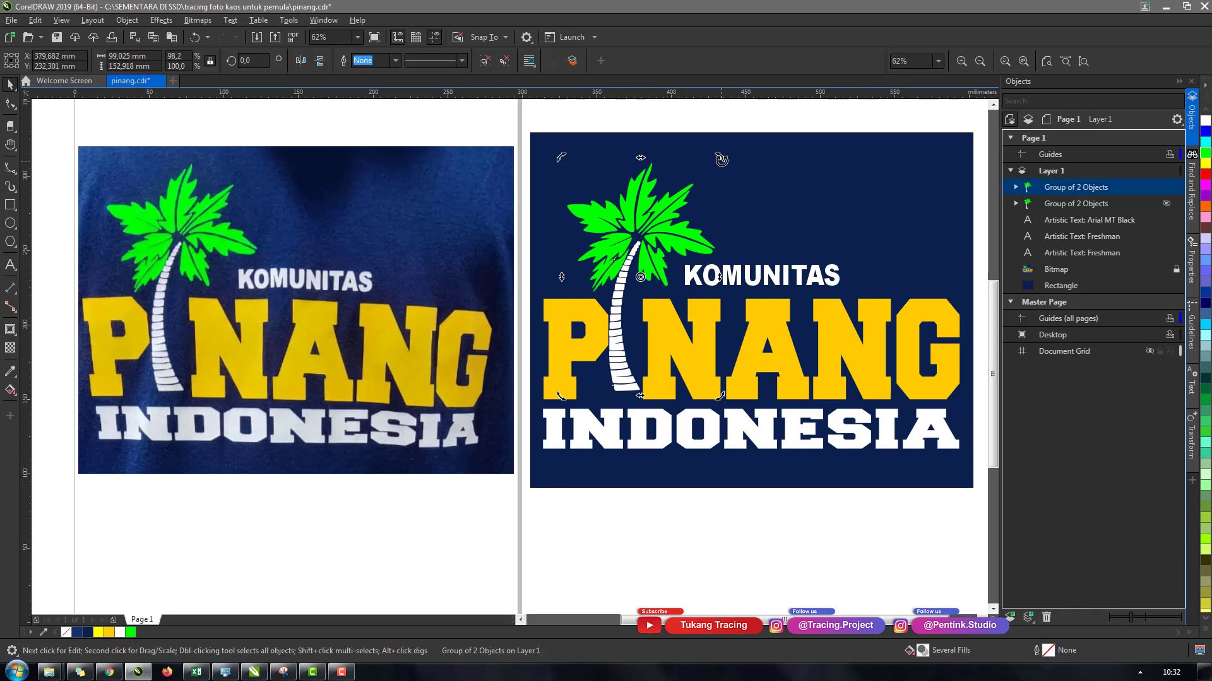
key("ctrl+z")
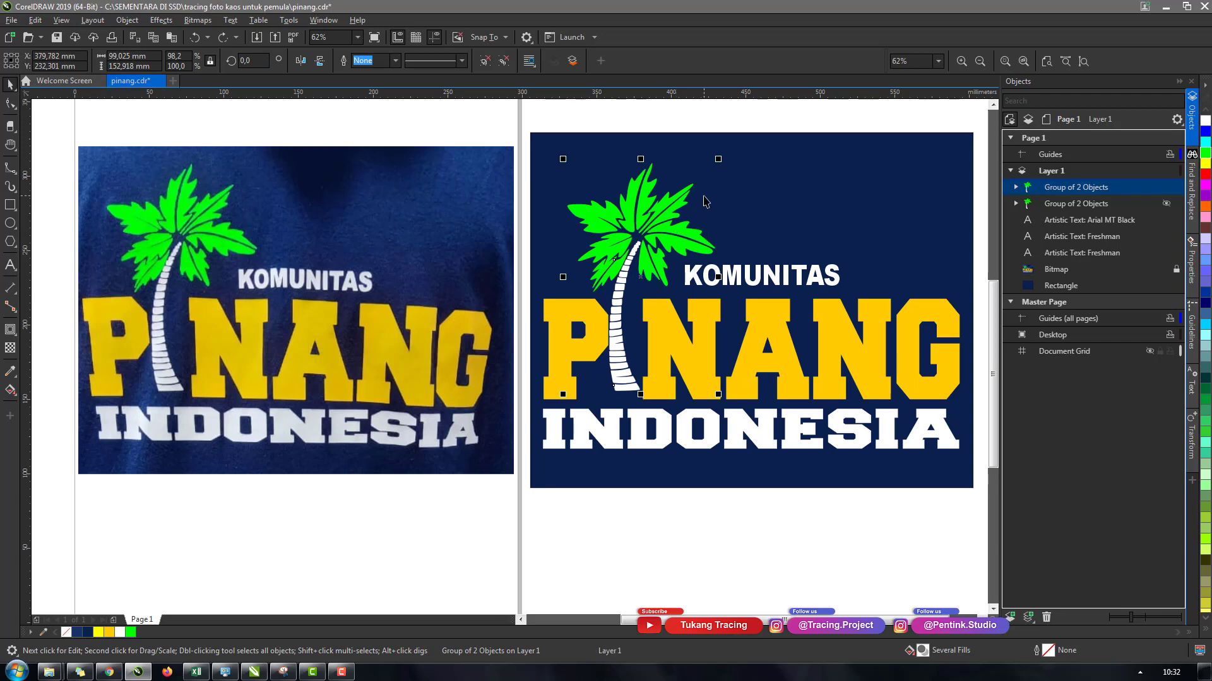
key("ctrl+shift+z")
left_click(738, 495)
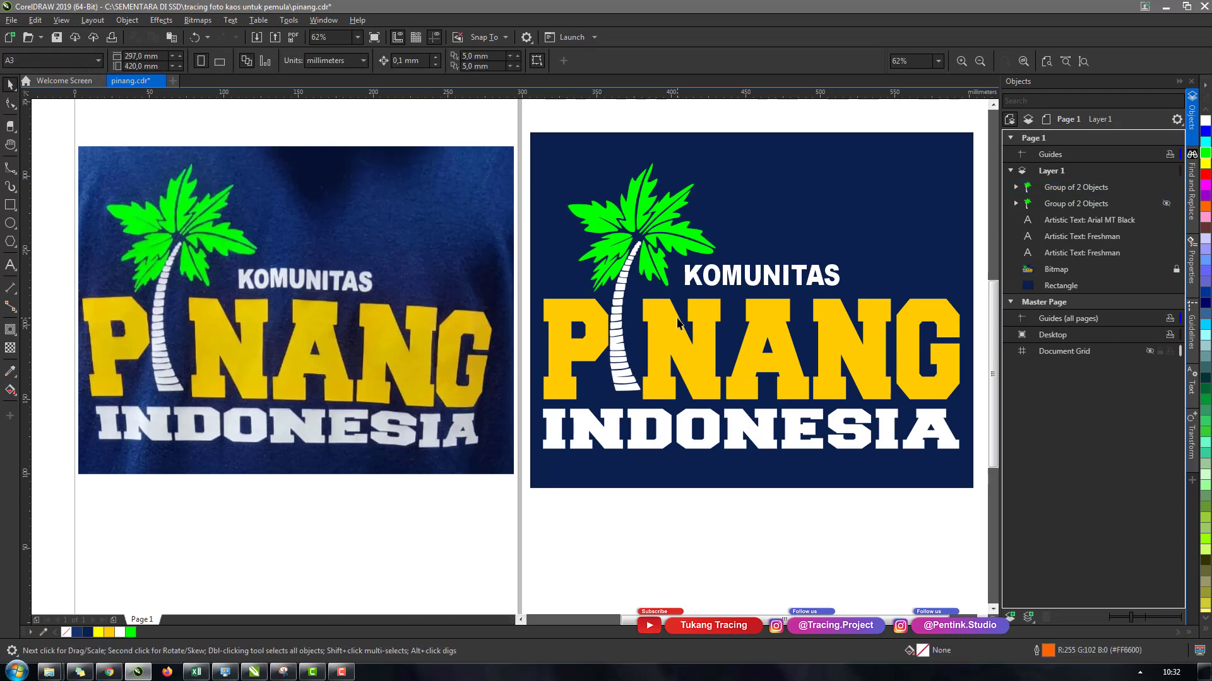
scroll(582, 328, "down", 2)
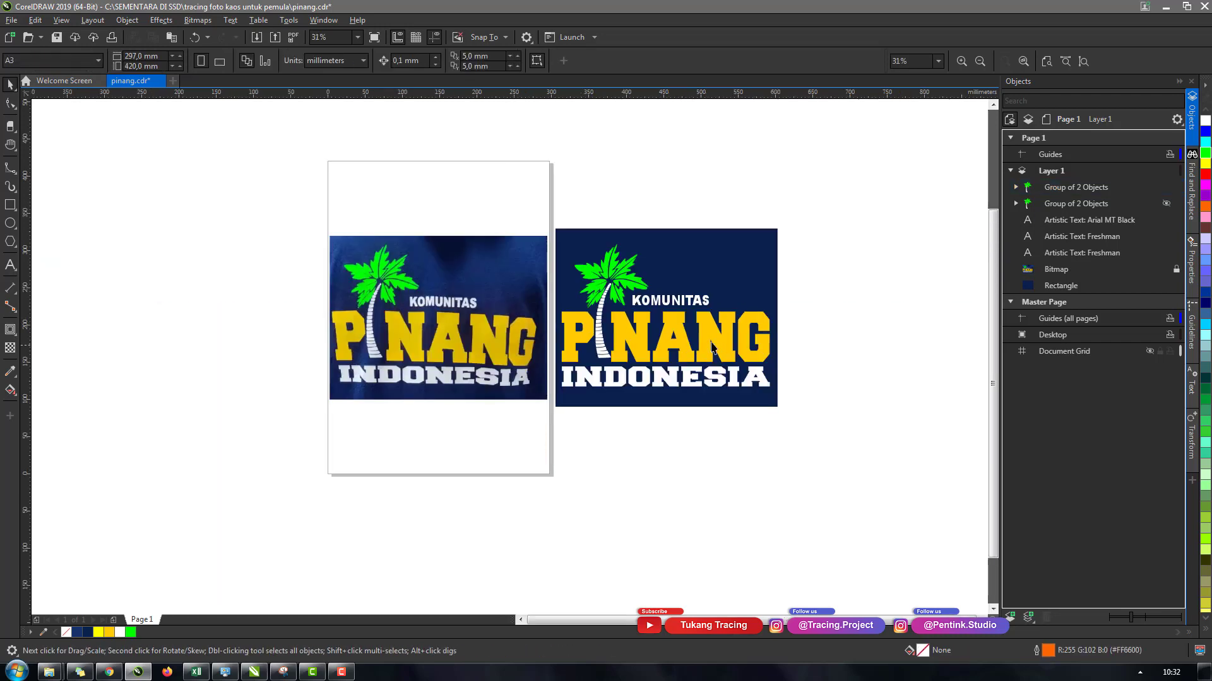
scroll(711, 346, "up", 2)
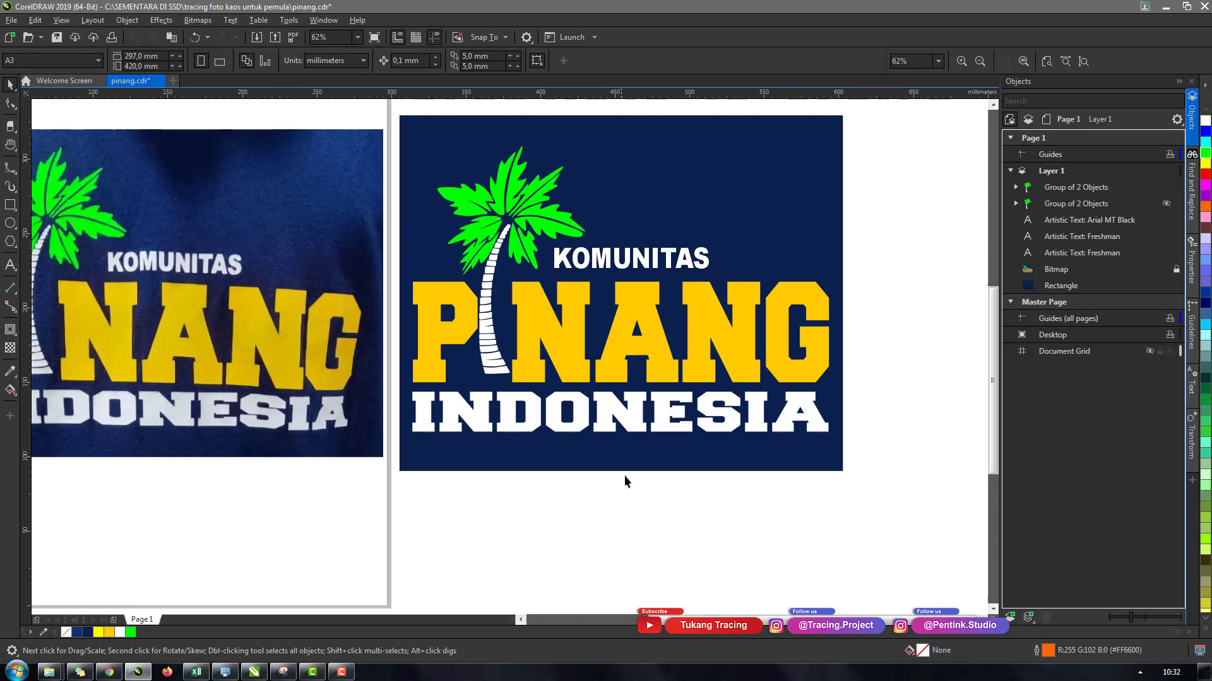
Compare the vector design on the navy rectangle with the T-shirt photo, checking the palm, lettering and overall layout.
key("h")
left_click_drag(615, 430, 624, 474)
left_click_drag(325, 327, 586, 374)
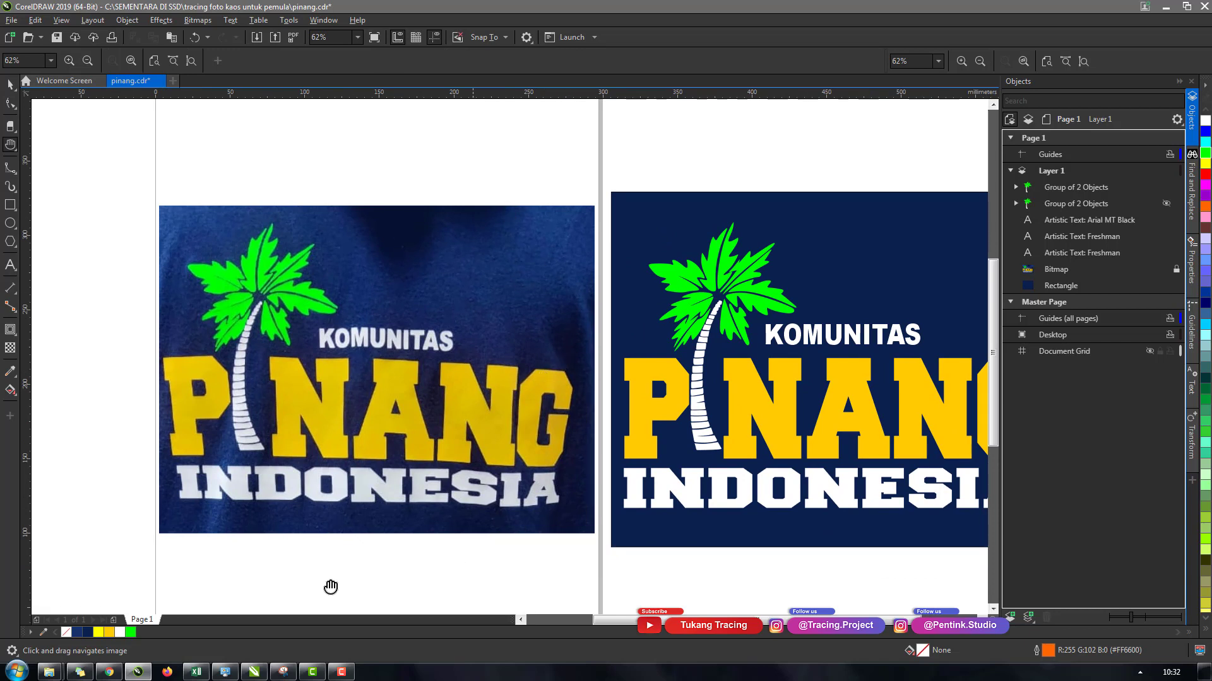
left_click_drag(477, 489, 455, 447)
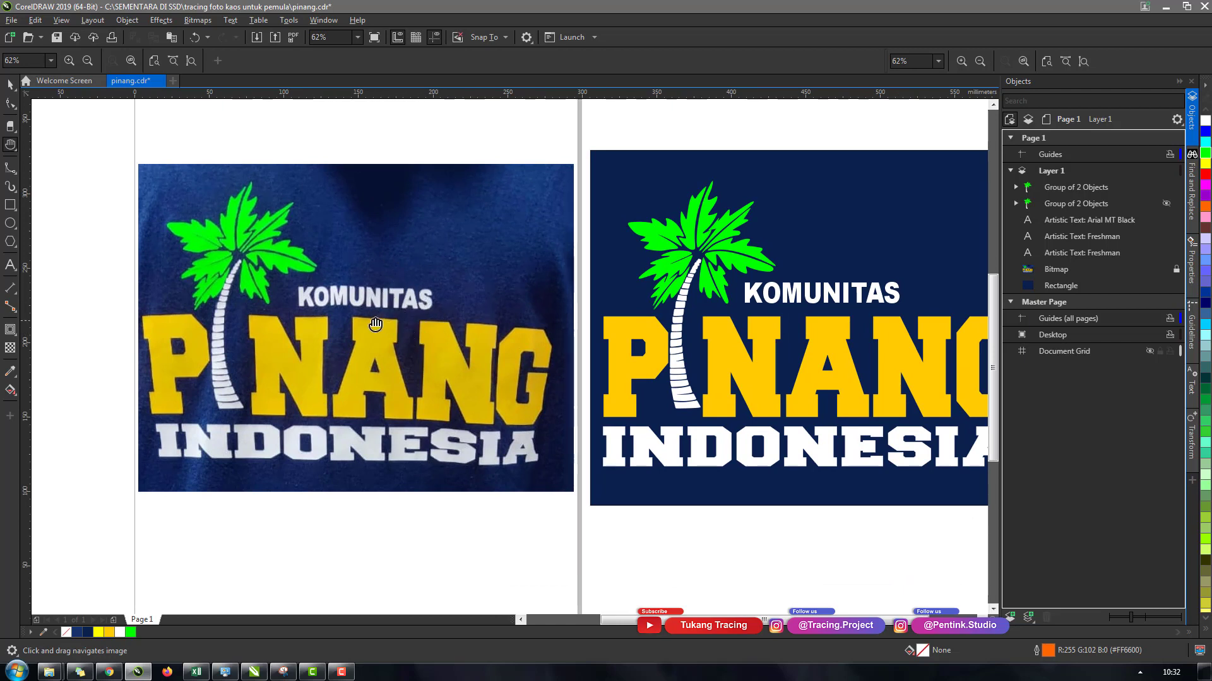
left_click_drag(417, 338, 409, 334)
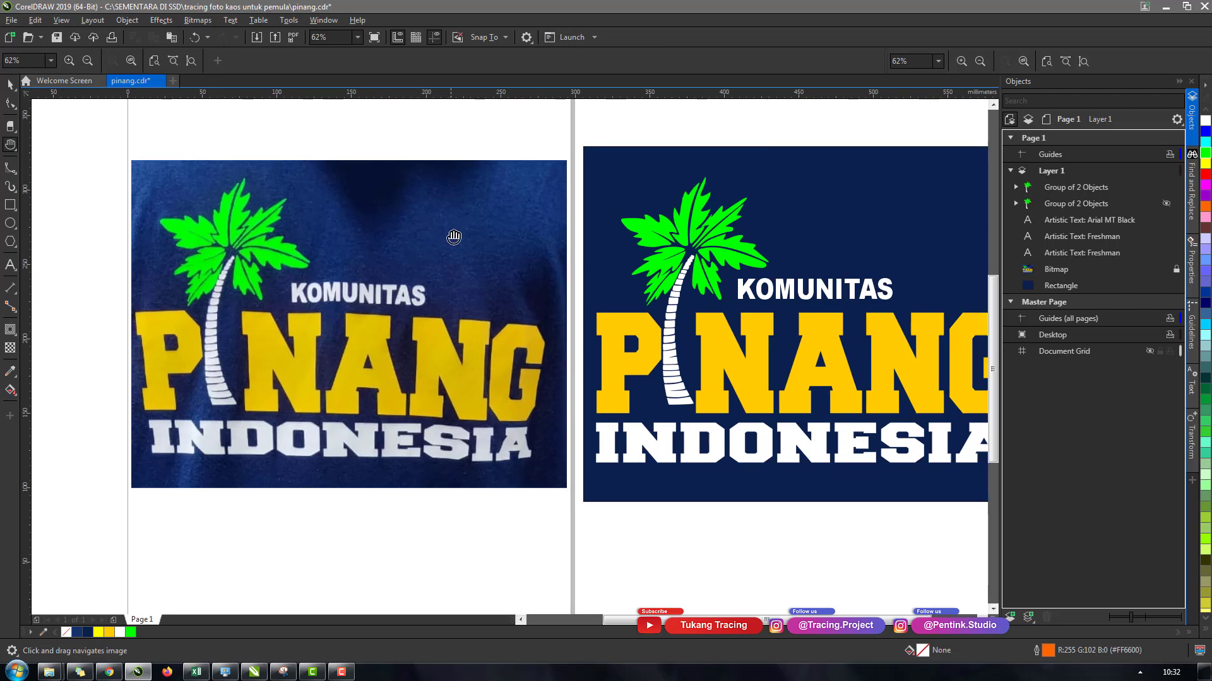
left_click_drag(495, 354, 376, 289)
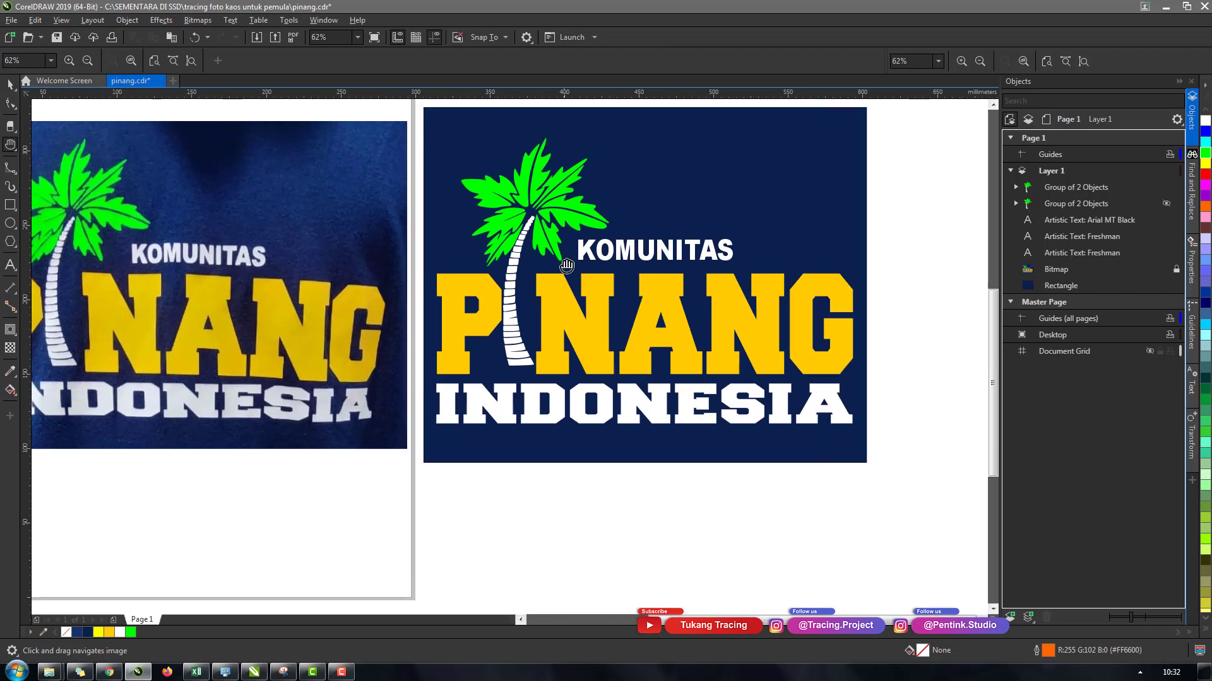
scroll(570, 231, "down", 2)
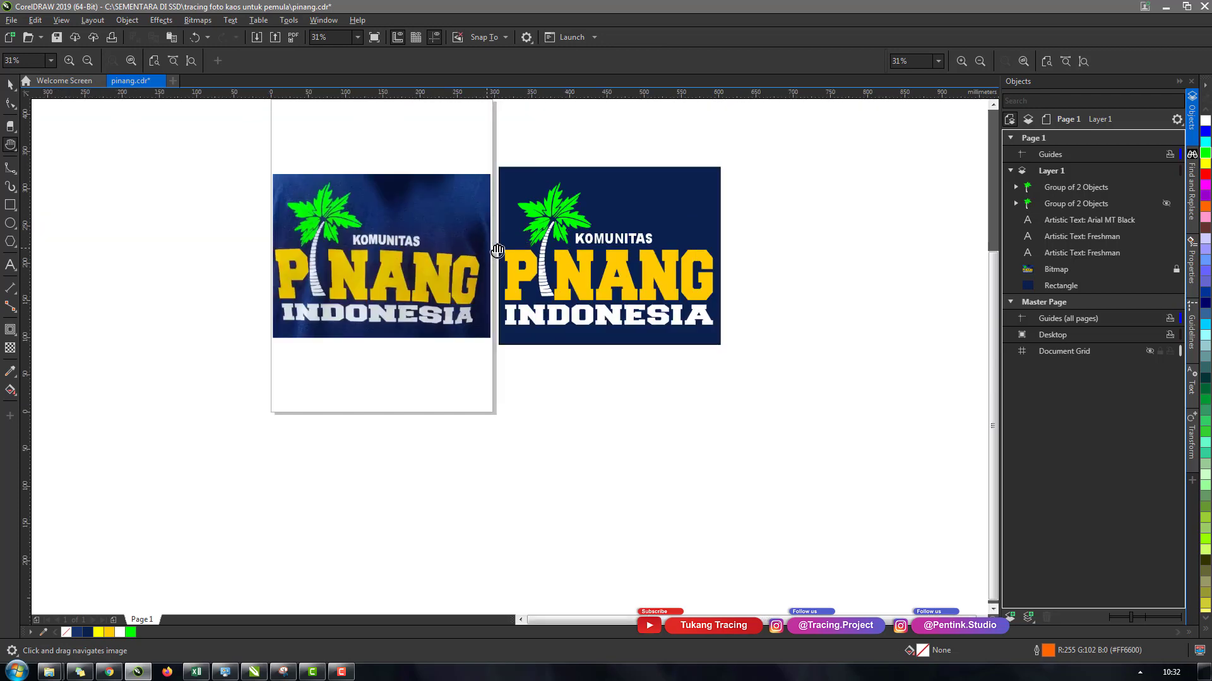
left_click_drag(581, 258, 580, 277)
scroll(579, 306, "up", 2)
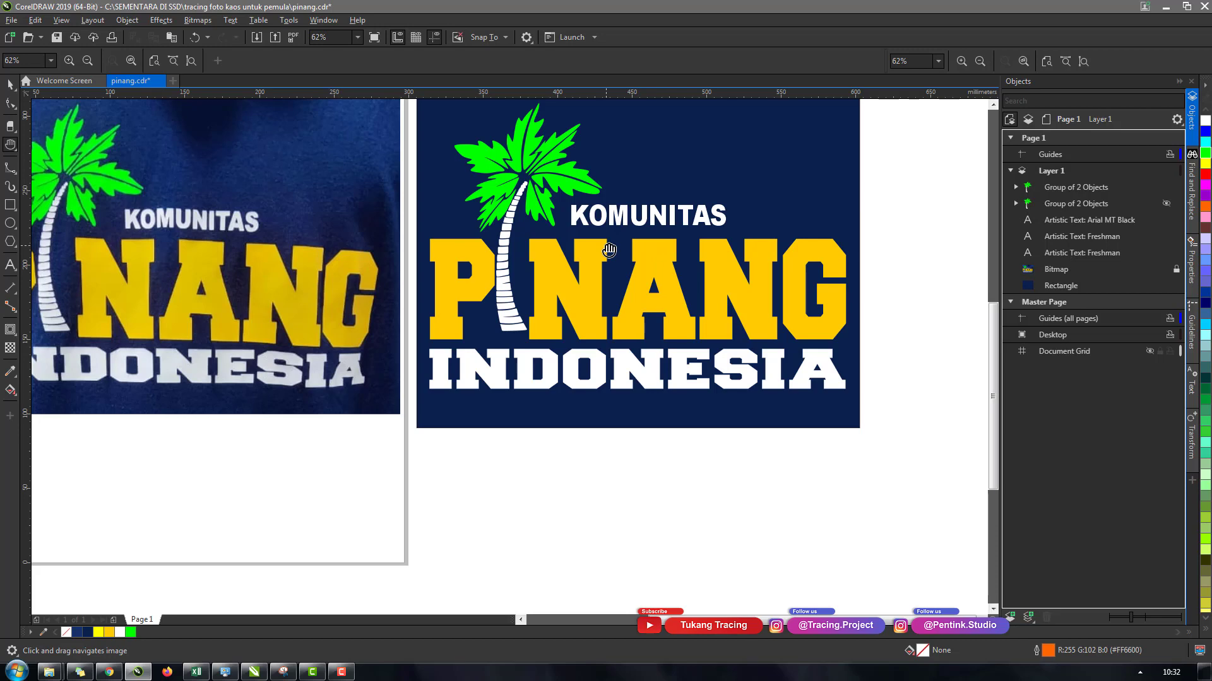
scroll(609, 250, "down", 2)
scroll(334, 198, "up", 2)
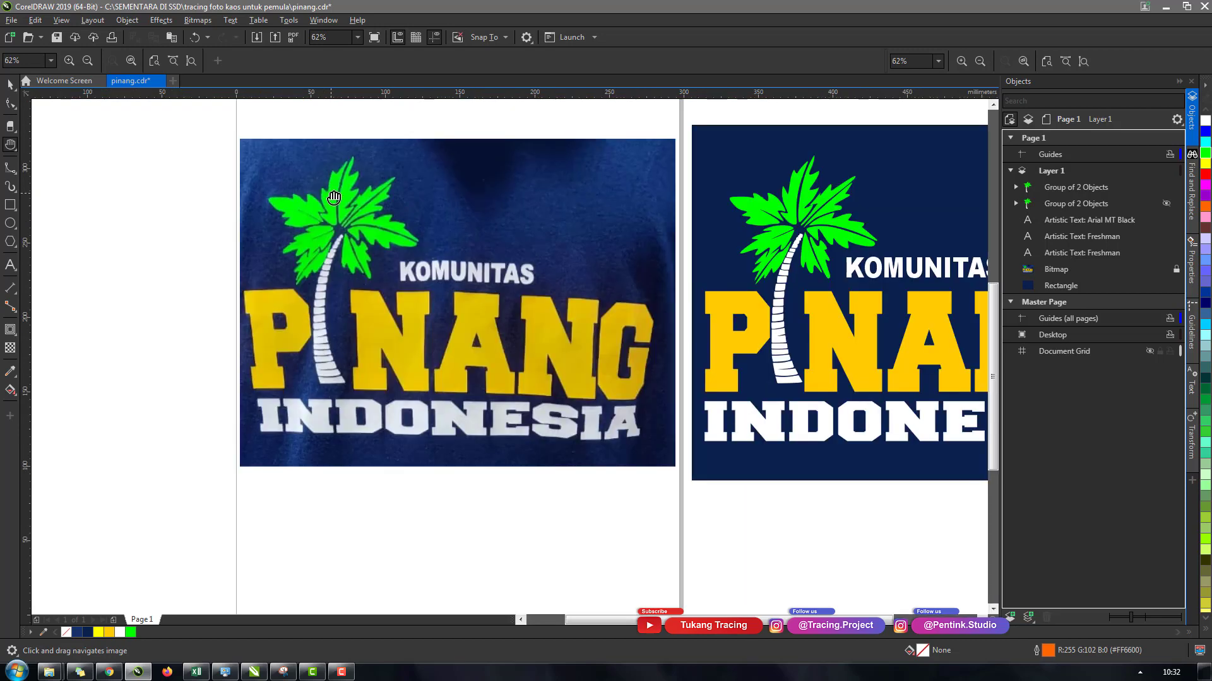
scroll(334, 198, "down", 2)
scroll(602, 228, "up", 2)
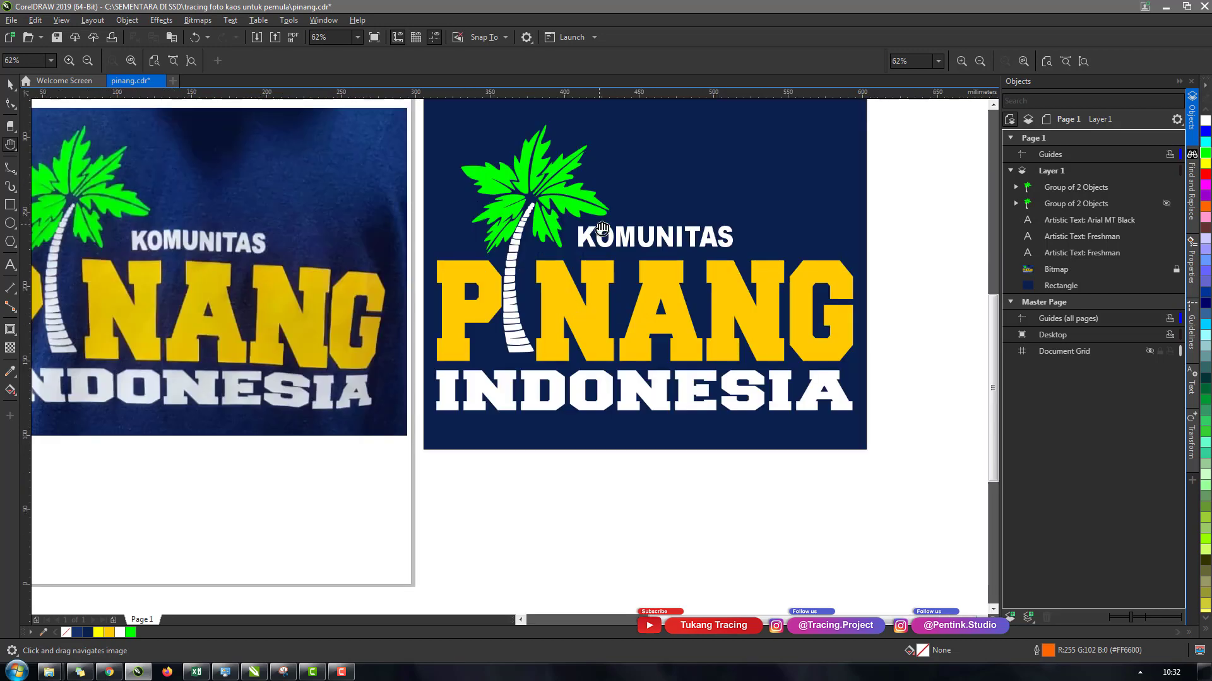
scroll(602, 228, "down", 2)
scroll(525, 247, "up", 2)
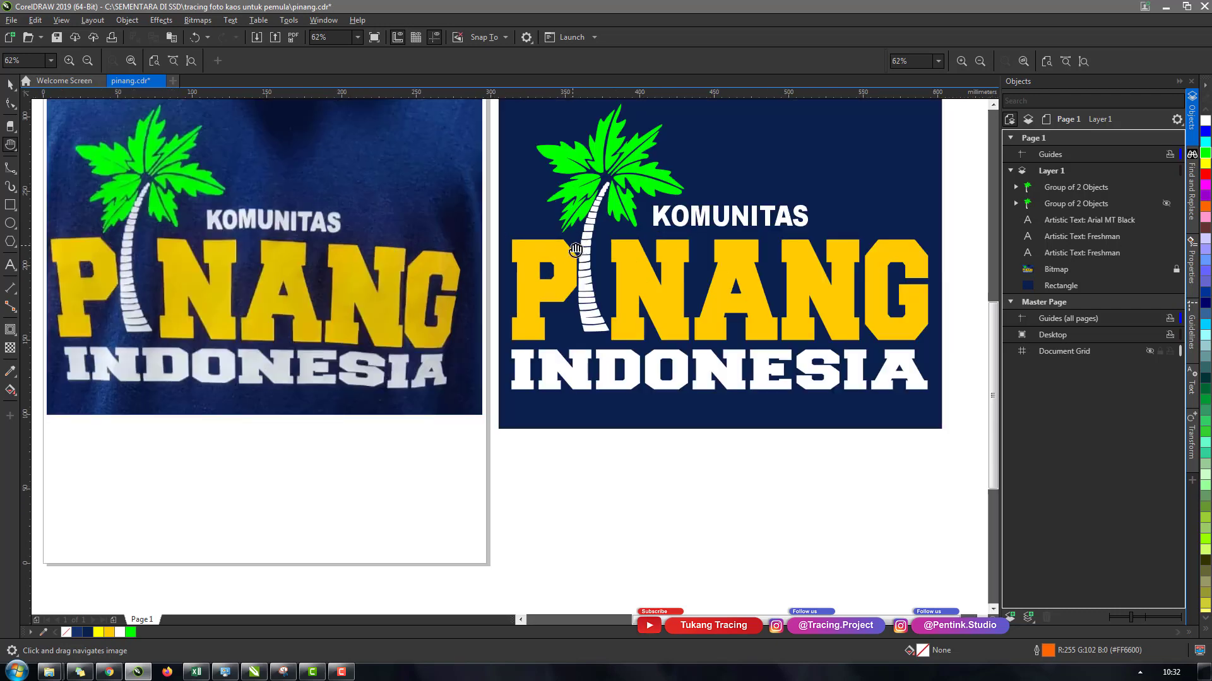
left_click_drag(576, 249, 472, 288)
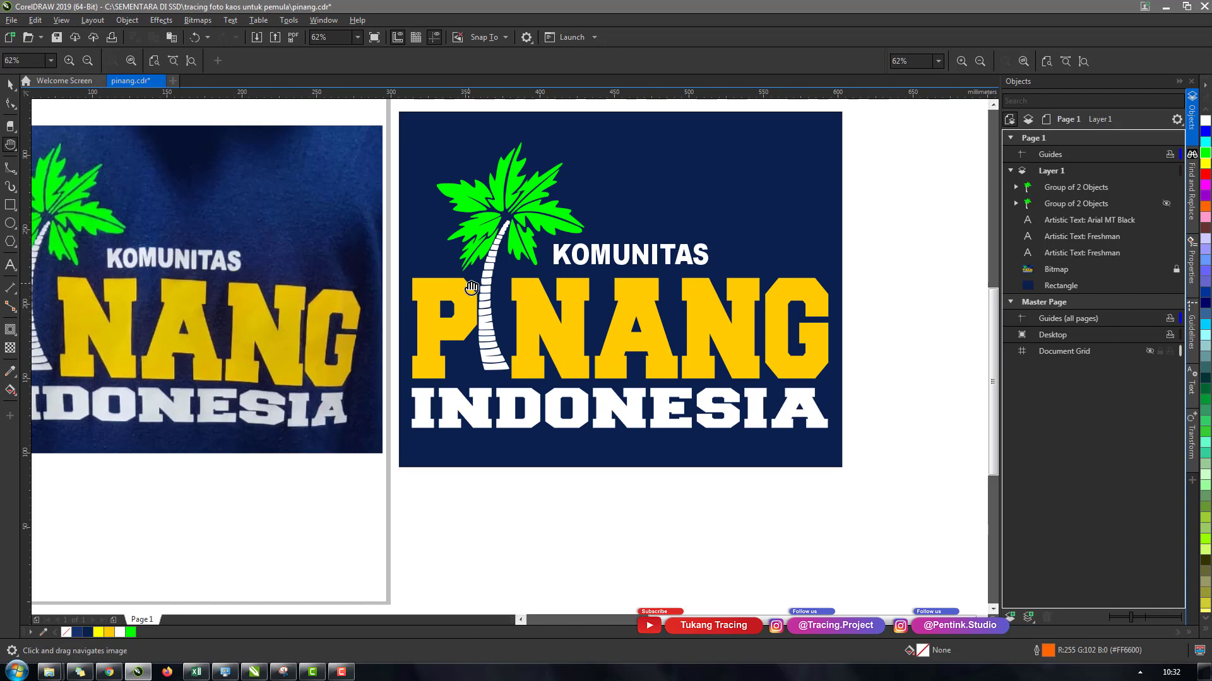
Examine the PINANG, KOMUNITAS and INDONESIA lettering and the palm up close in the vector design and the T-shirt photo.
scroll(457, 284, "up", 2)
scroll(495, 273, "down", 4)
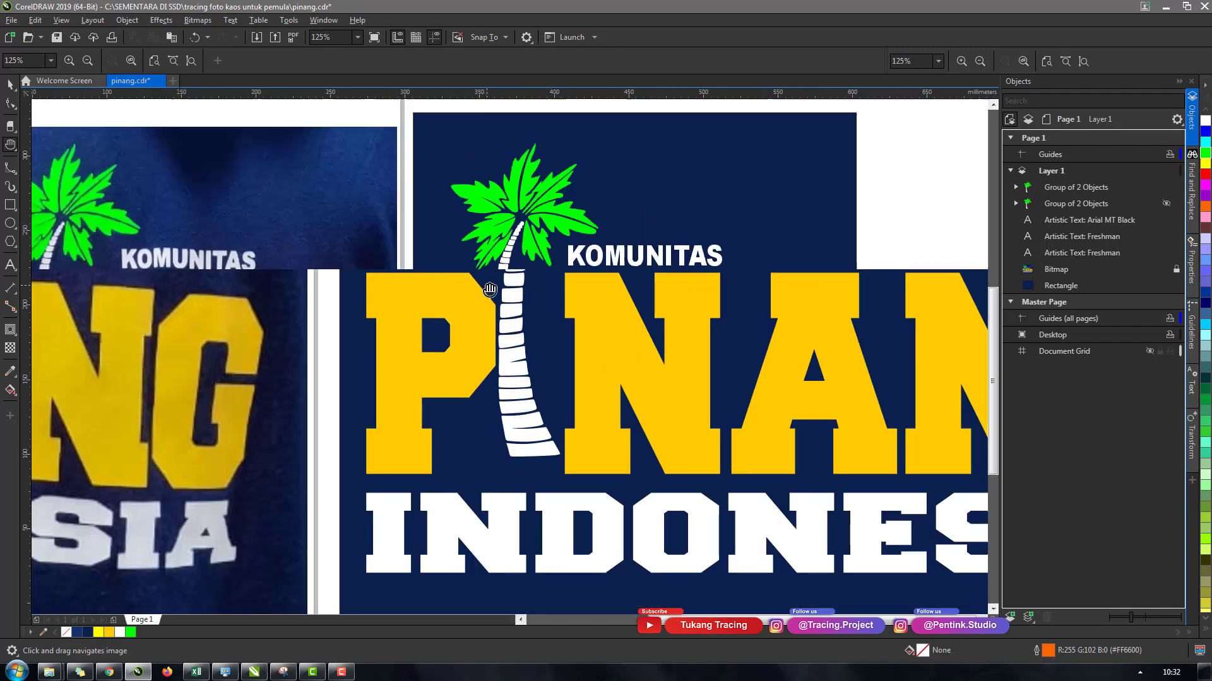
scroll(537, 298, "up", 2)
left_click_drag(537, 298, 586, 345)
scroll(255, 315, "up", 3)
scroll(398, 279, "down", 2)
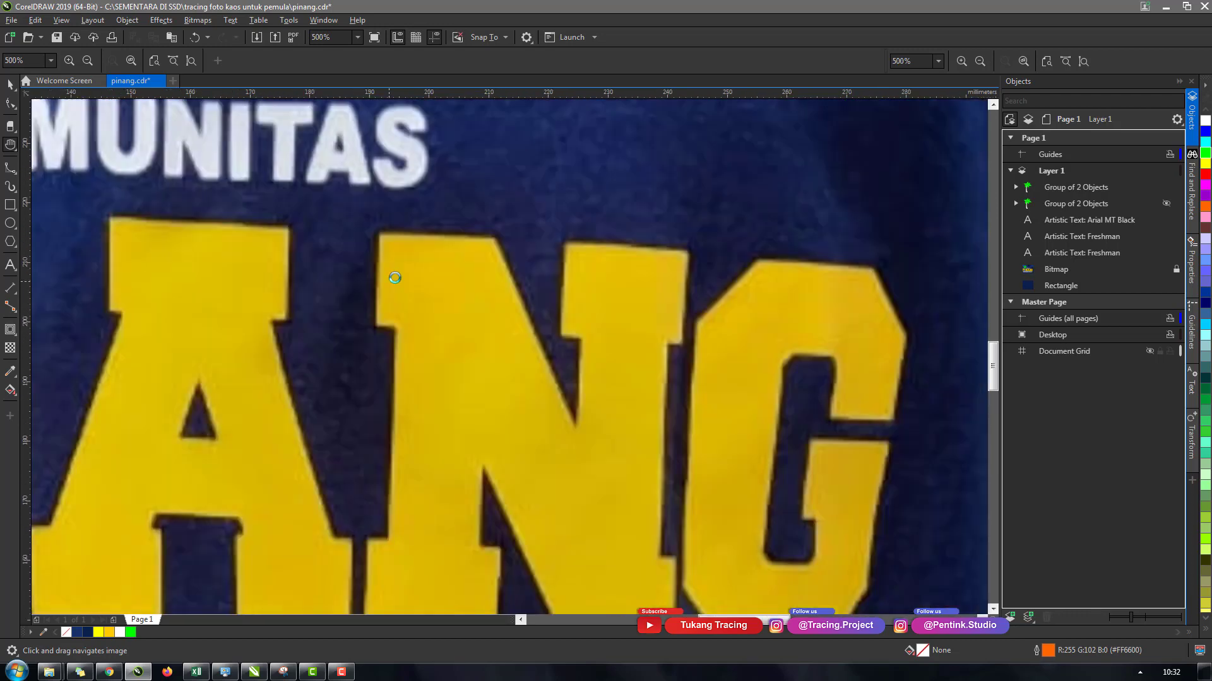
scroll(196, 184, "up", 1)
left_click_drag(196, 184, 341, 204)
scroll(485, 237, "down", 1)
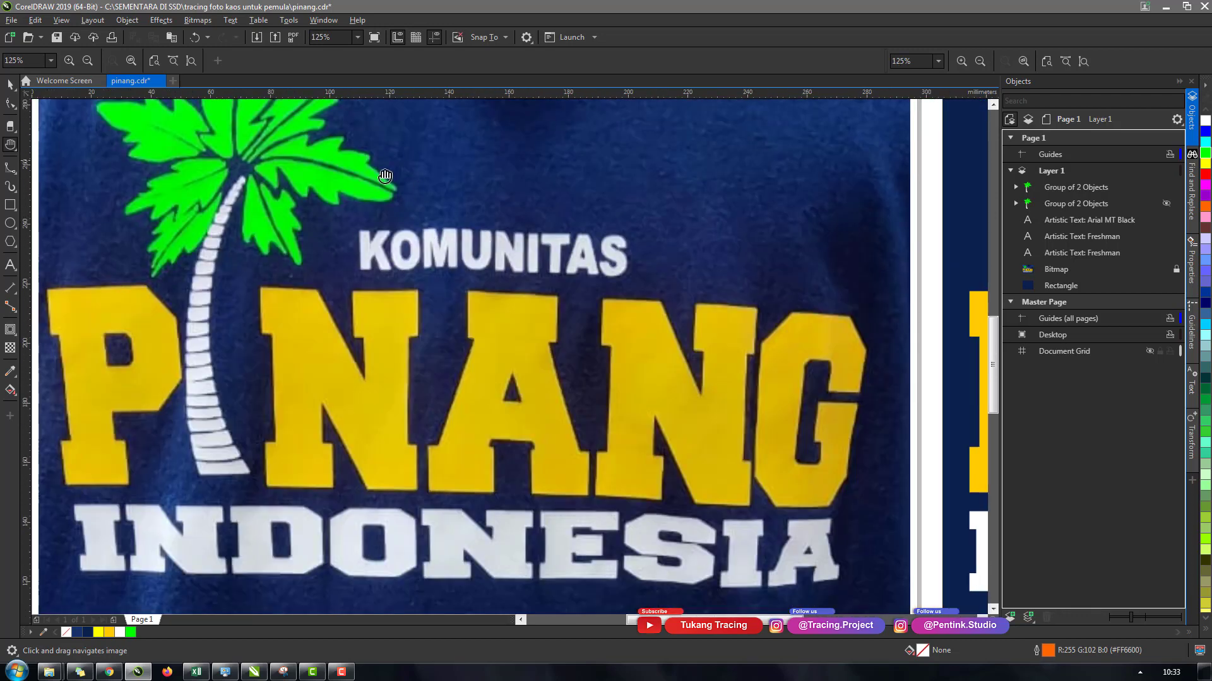
scroll(442, 303, "up", 1)
scroll(339, 225, "down", 2)
scroll(372, 345, "down", 1)
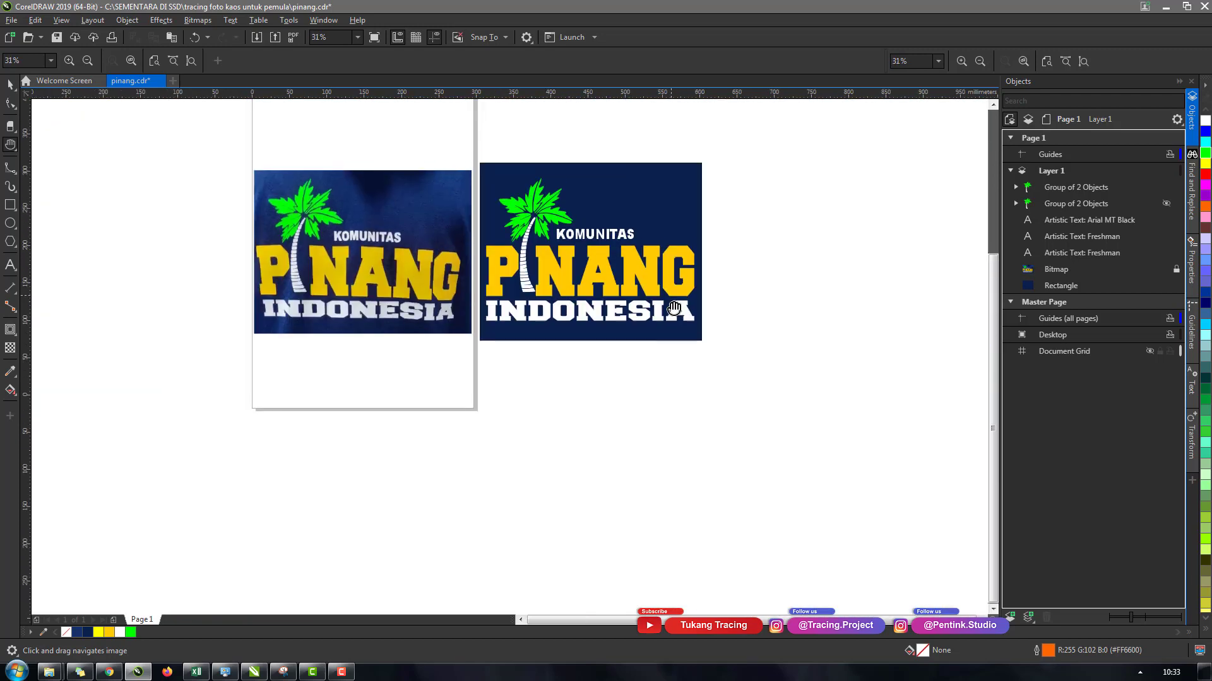
key("space")
left_click_drag(527, 503, 499, 485)
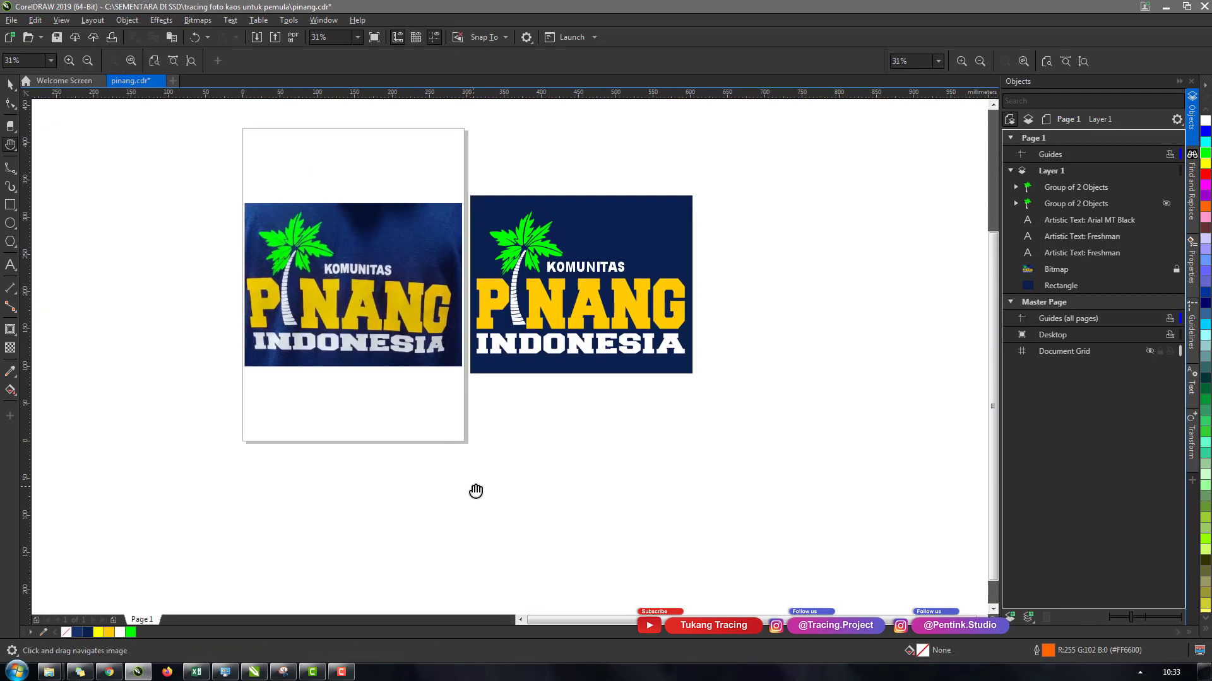
left_click(349, 674)
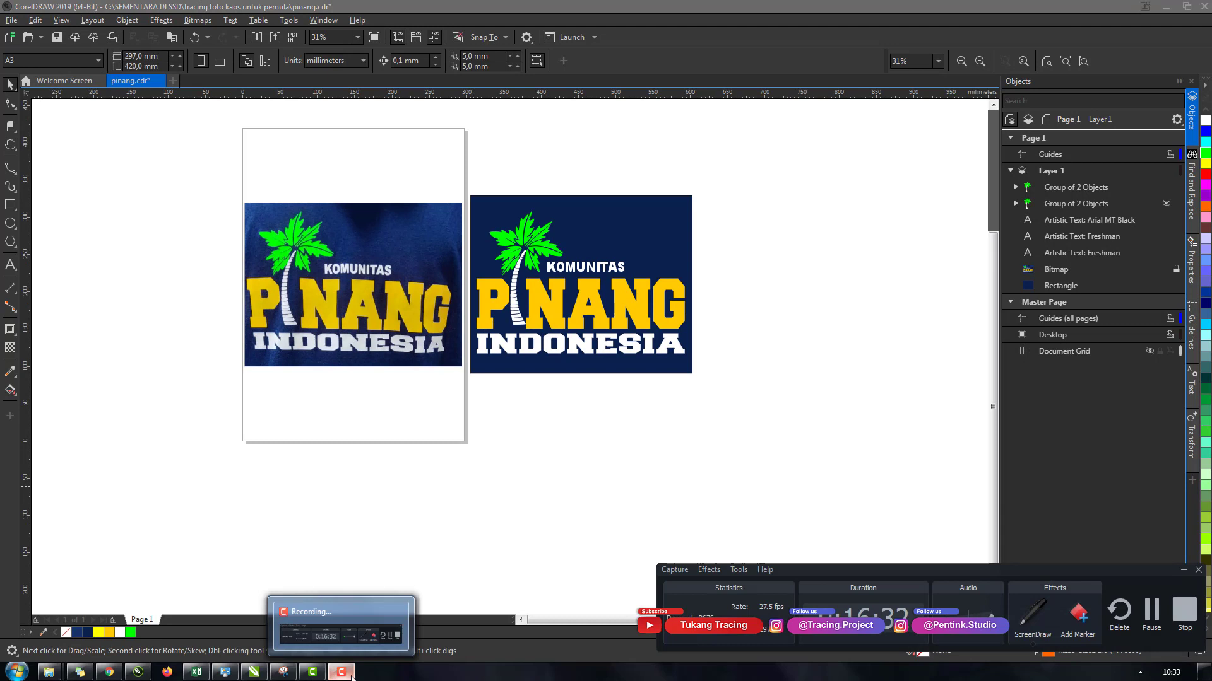
left_click(348, 674)
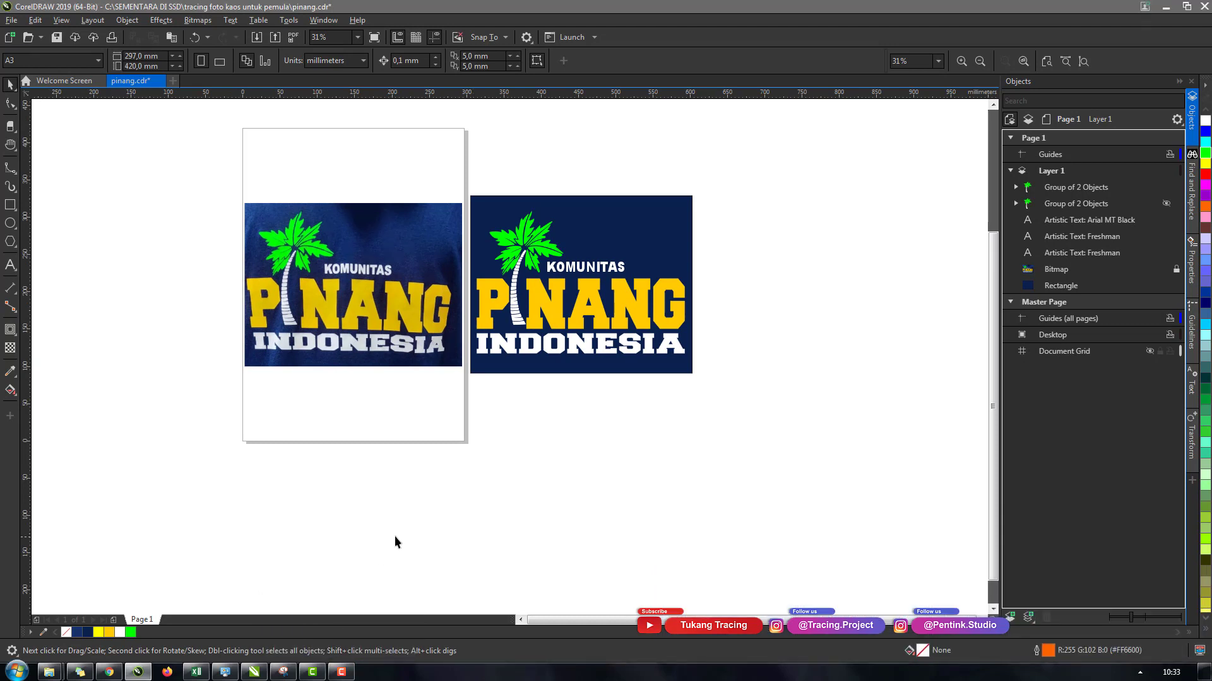
Frame the T-shirt photo and the navy vector design together for a final side-by-side comparison.
left_click_drag(401, 481, 397, 495)
key("z")
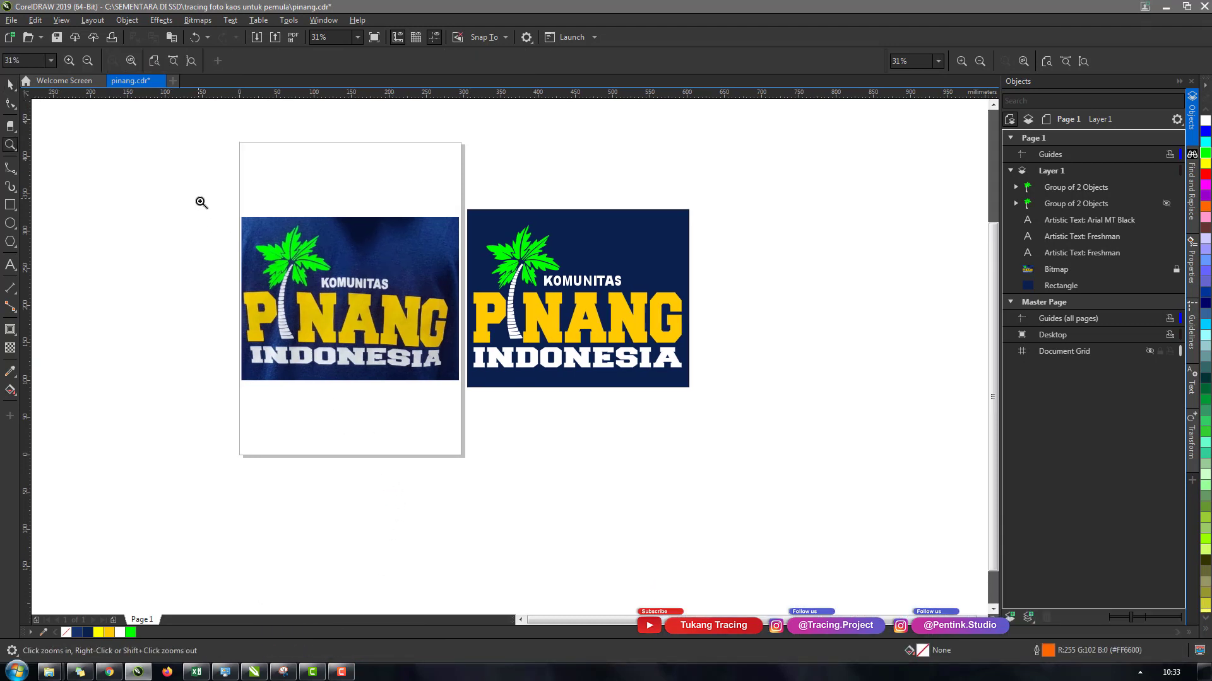
left_click_drag(199, 199, 723, 418)
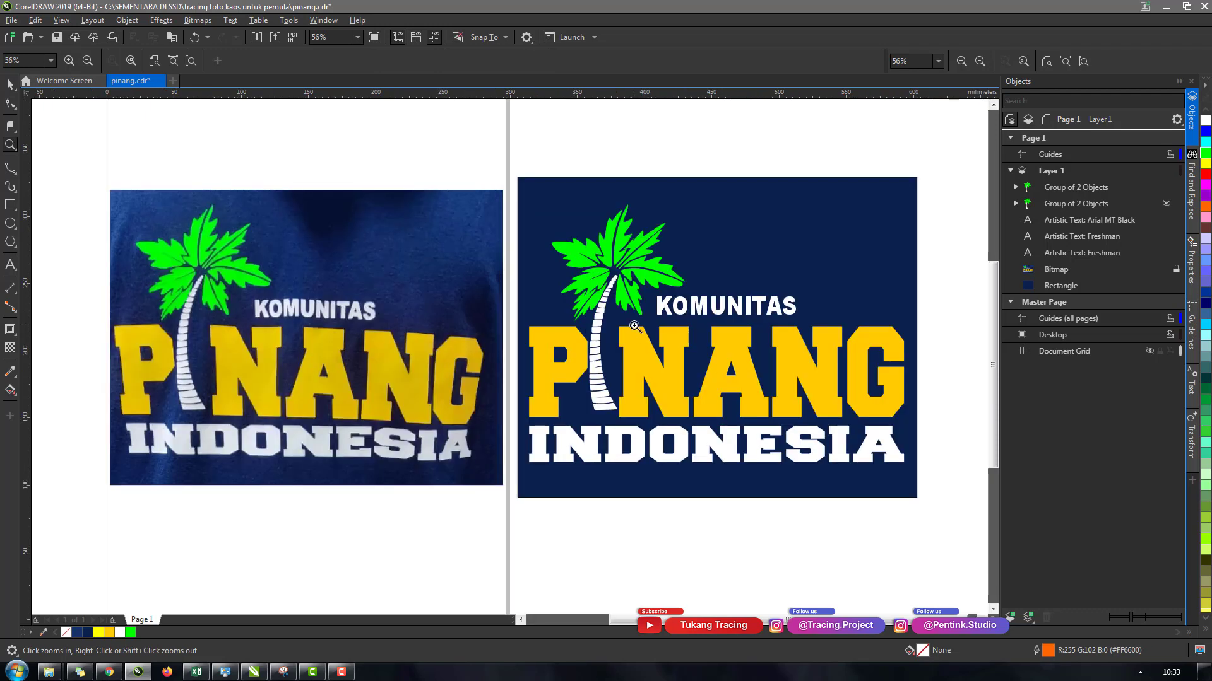
key("space")
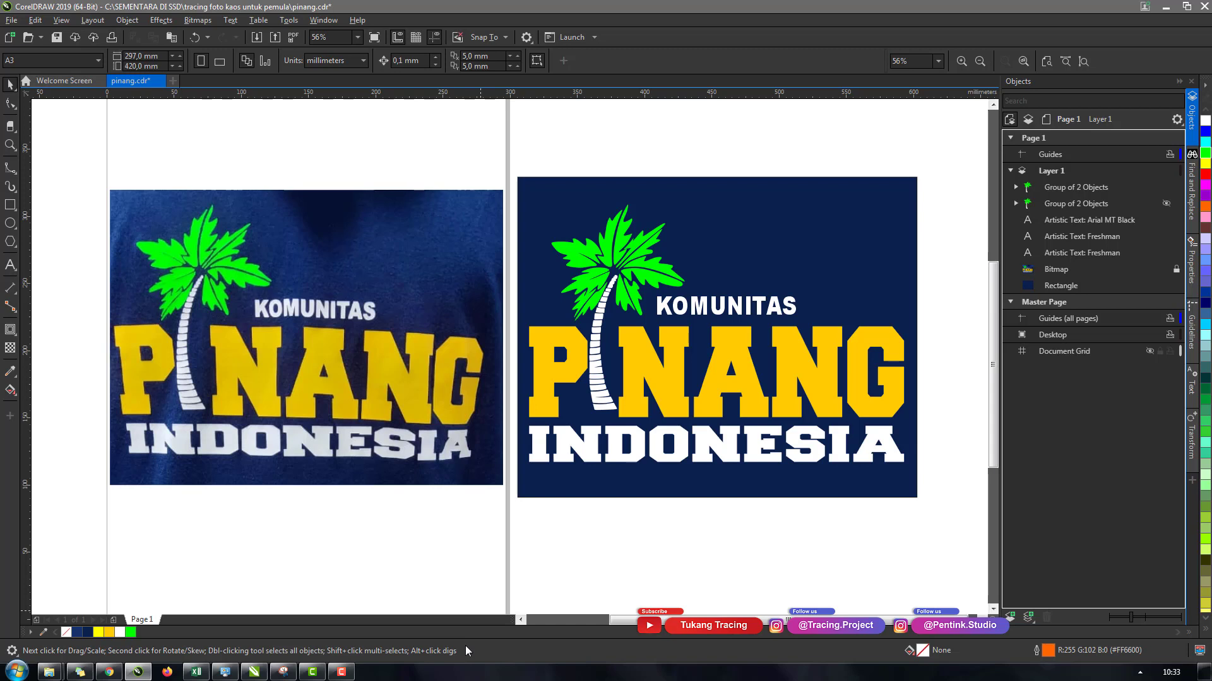
key("h")
left_click_drag(480, 377, 454, 377)
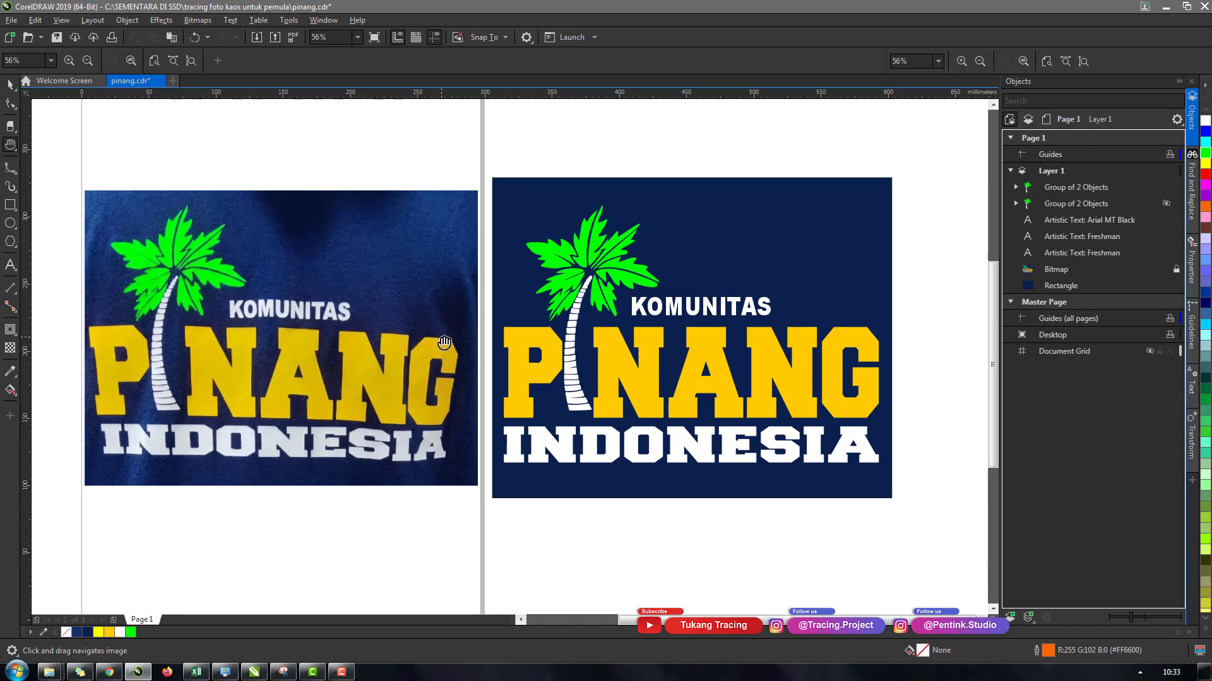
key("space")
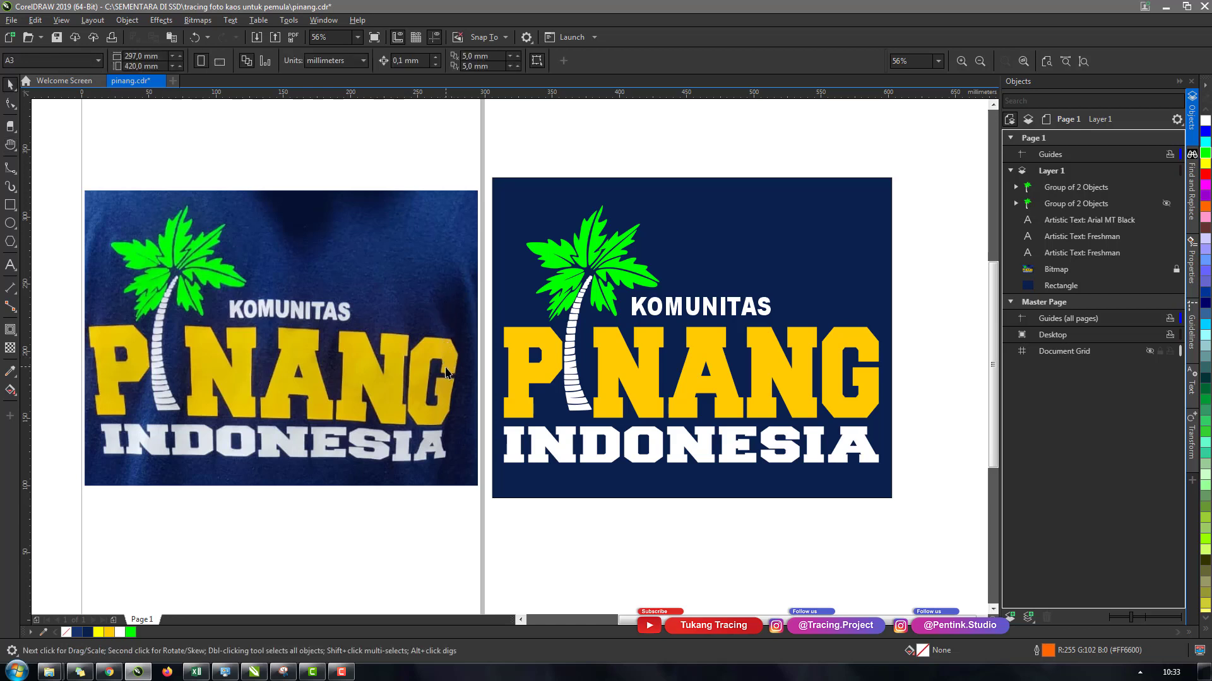